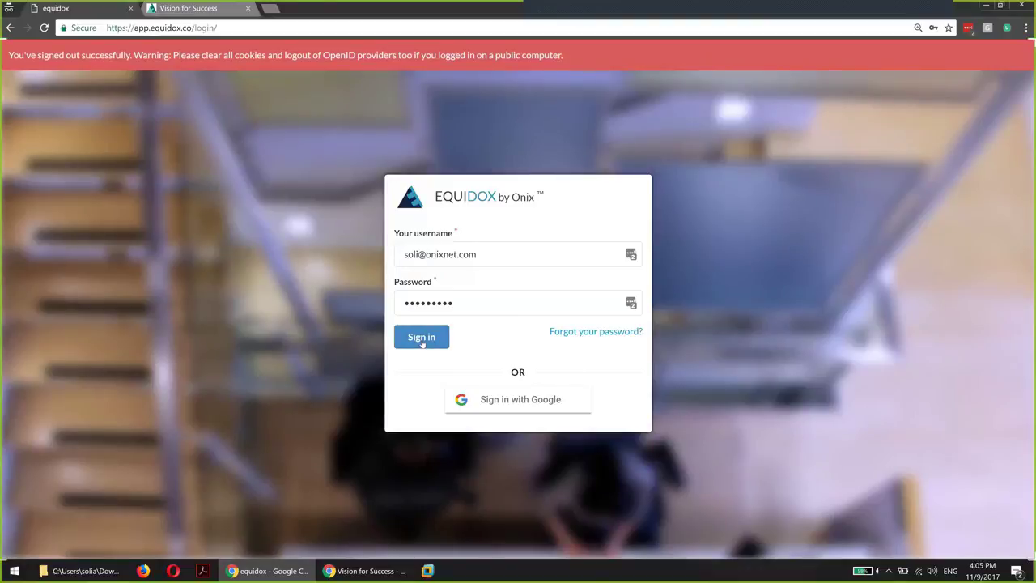
Sign in to the account and look through the list of imported documents
left_click(421, 341)
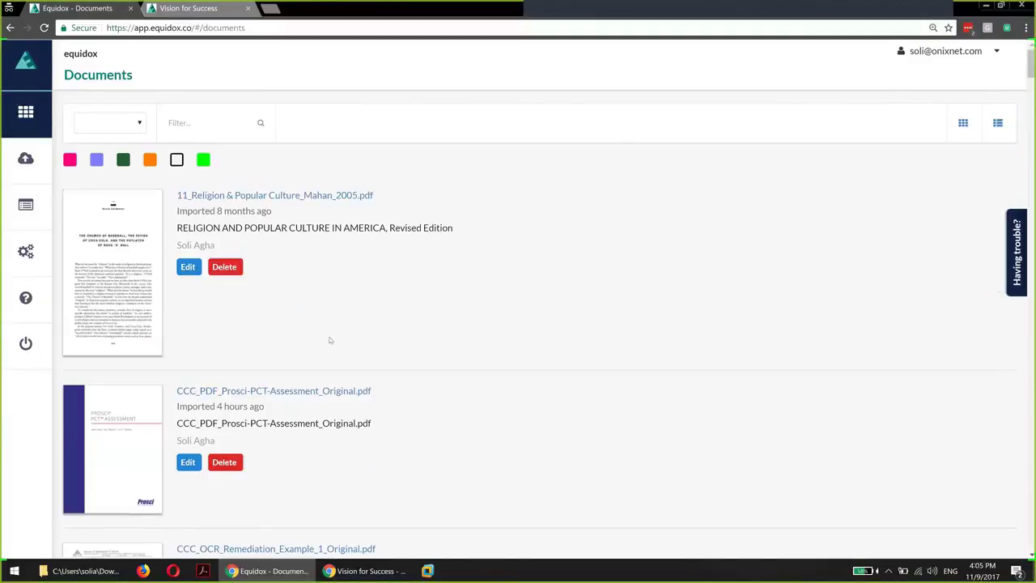
left_click(250, 117)
scroll(322, 315, "down", 4)
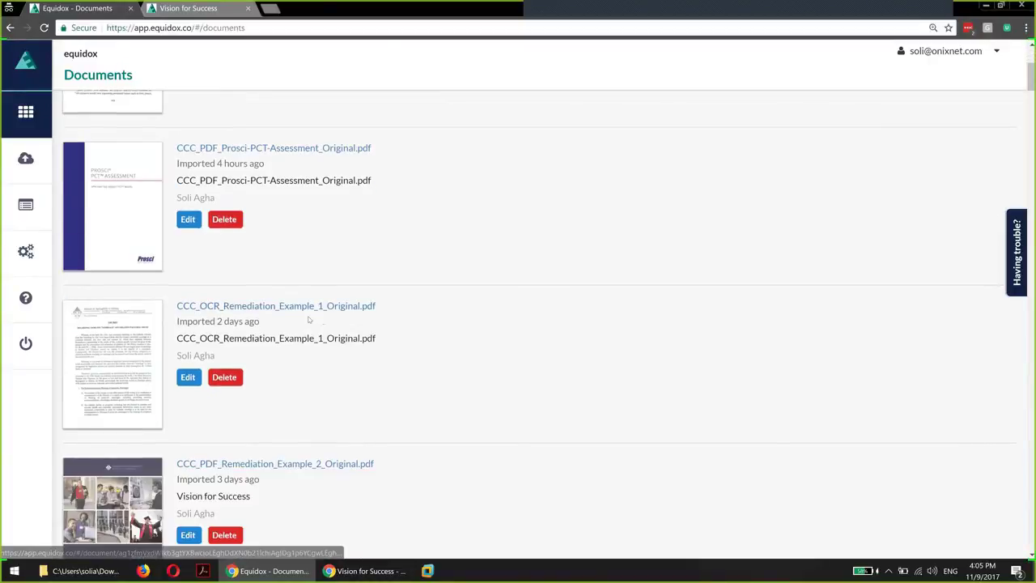
scroll(293, 307, "down", 1)
scroll(213, 300, "up", 5)
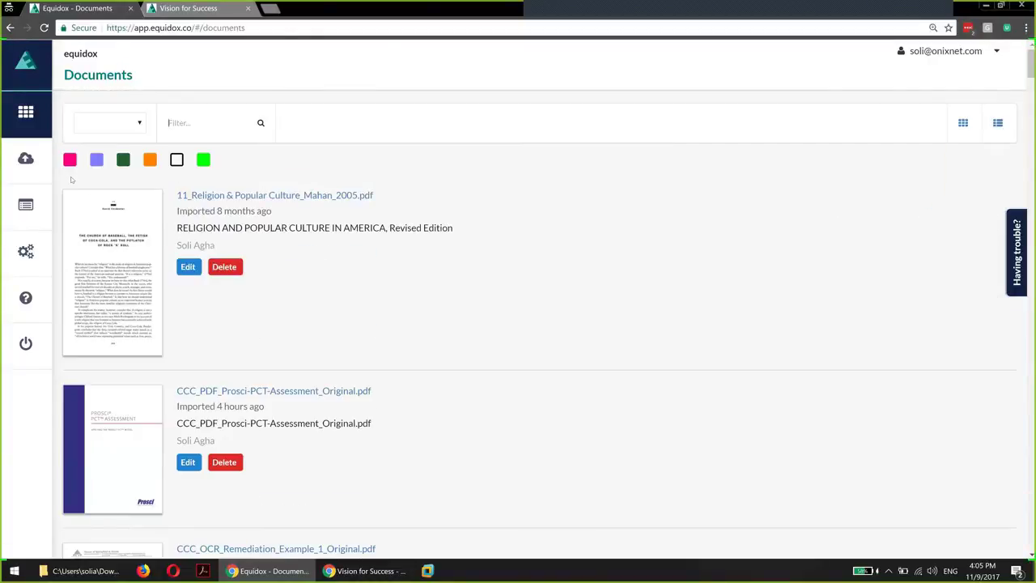
Open the document import page and view the PDF files available for upload without choosing one
left_click(25, 158)
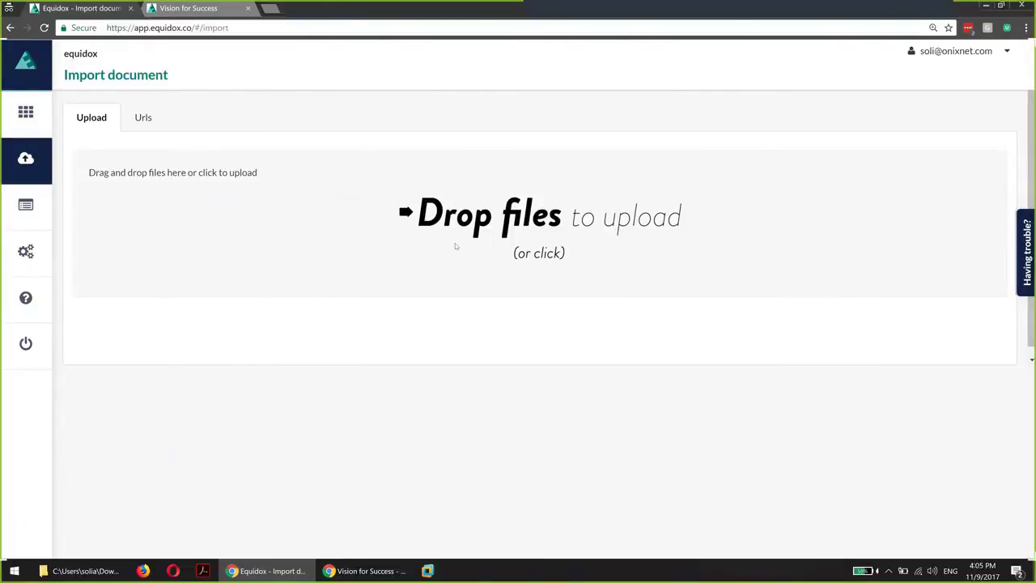
left_click(433, 246)
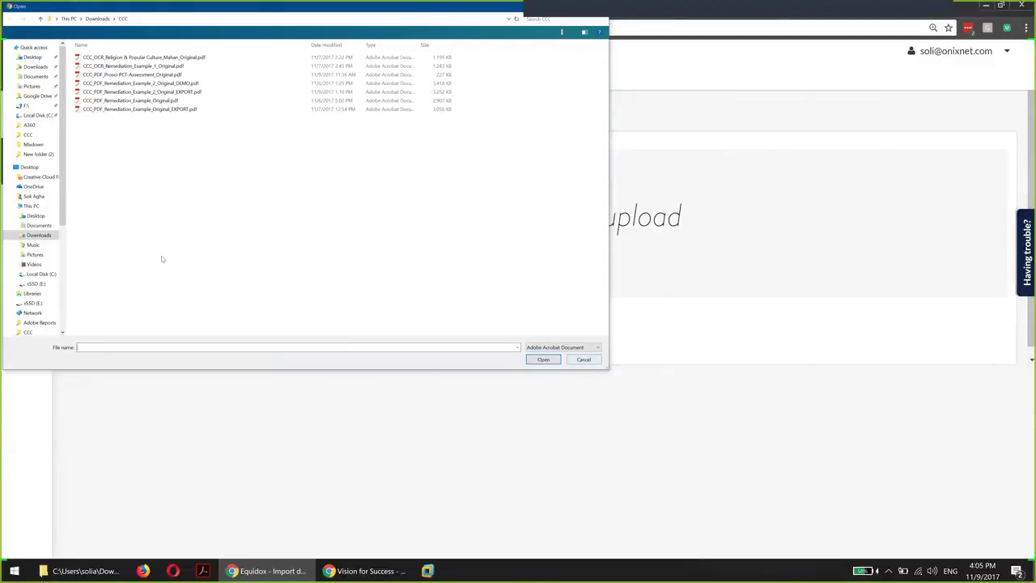
key("Escape")
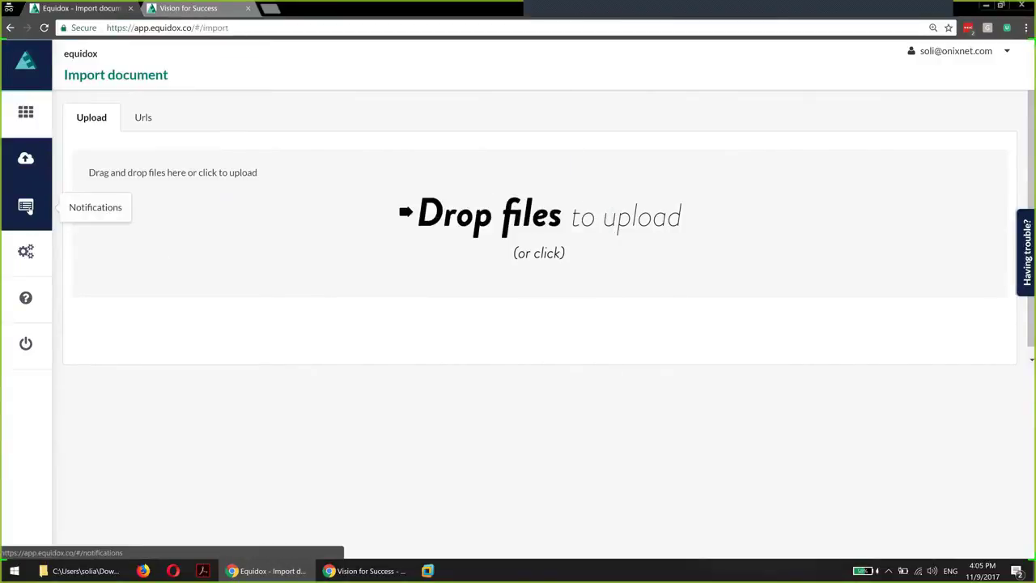
Review the import notifications and the account's label and search settings
left_click(29, 209)
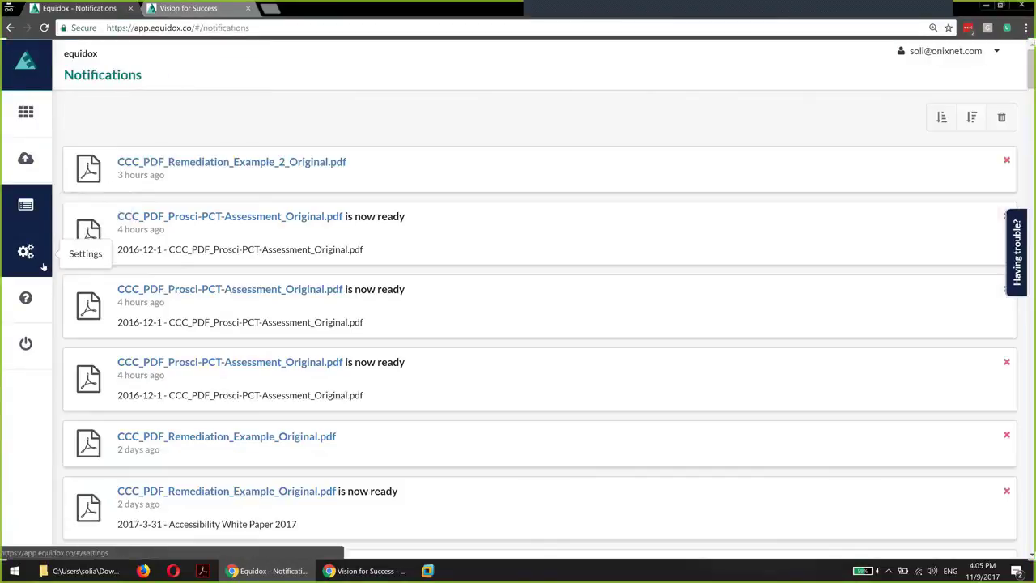
left_click(37, 256)
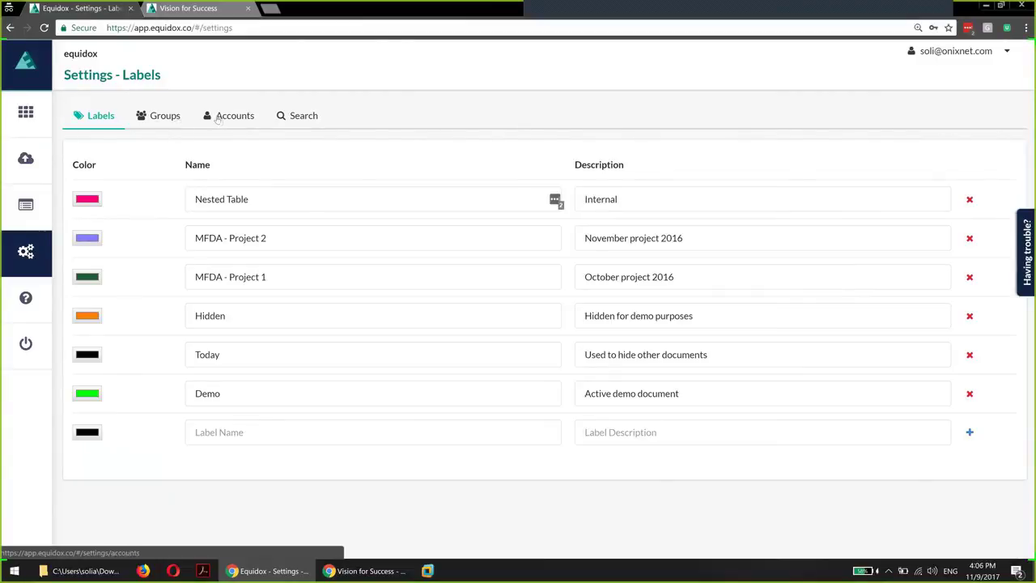
left_click(296, 118)
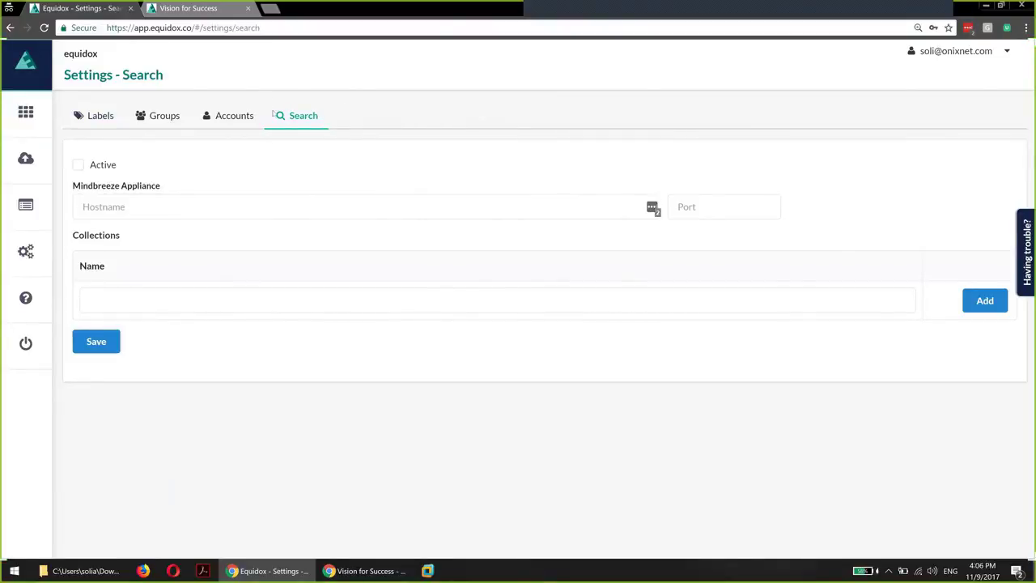
Open the help page and look over its release notes, user guide and tutorial videos
left_click(38, 297)
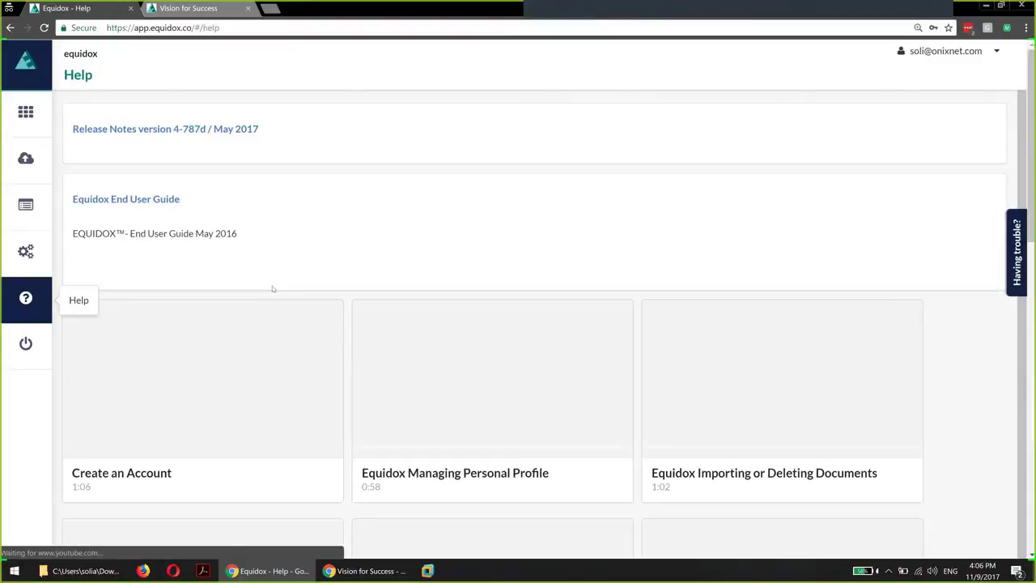
scroll(354, 358, "down", 3)
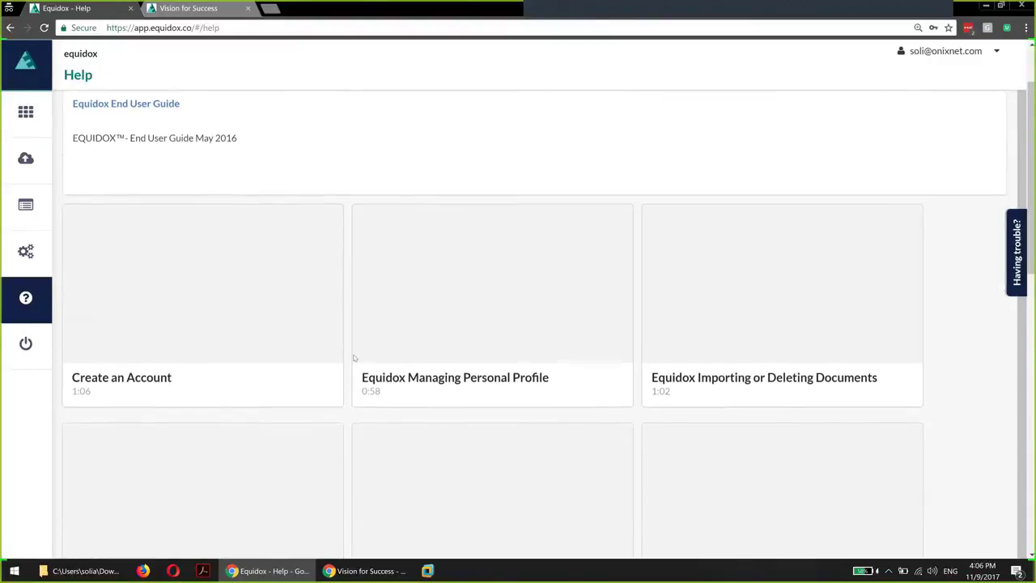
scroll(275, 348, "up", 3)
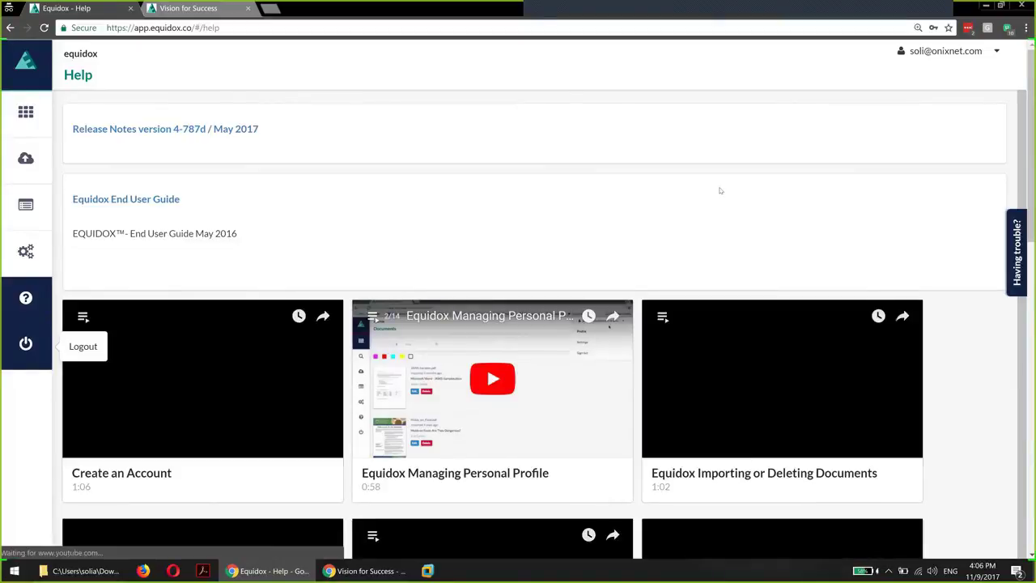
Filter the documents by "CCC_" and open CCC_PDF_Remediation_Example_Original.pdf
left_click(32, 113)
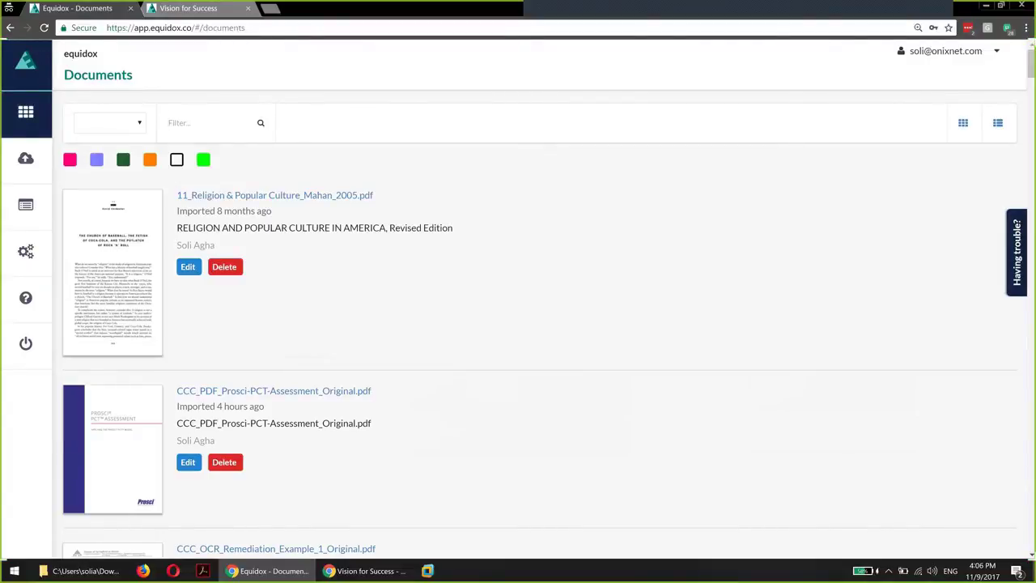
type("CCC")
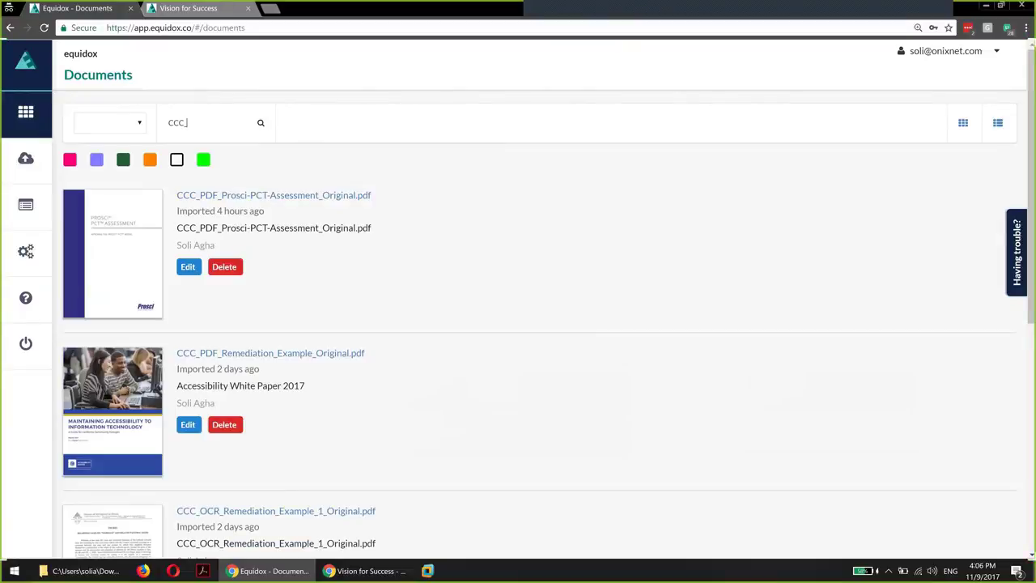
type("_")
scroll(329, 293, "down", 2)
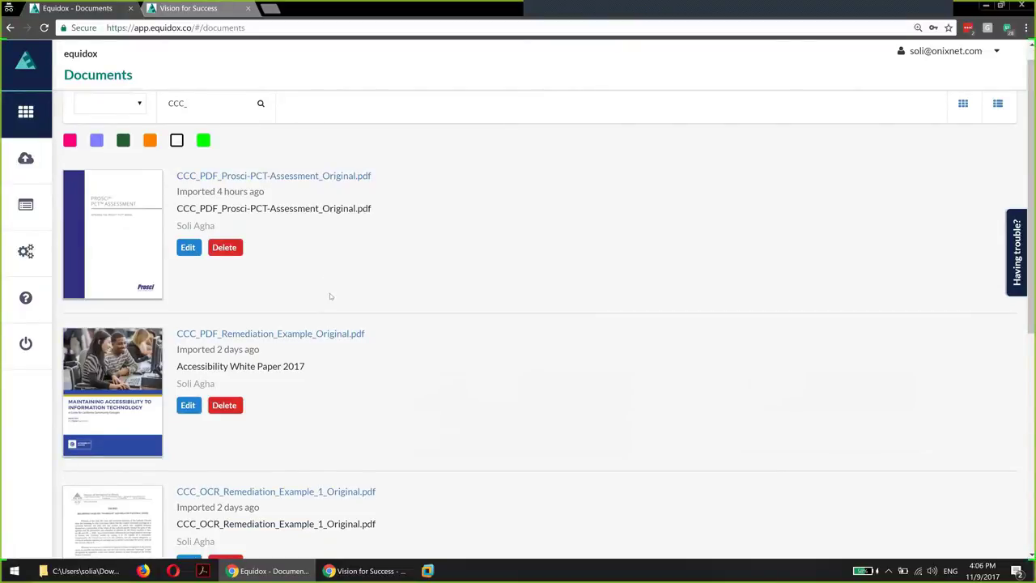
scroll(330, 298, "down", 3)
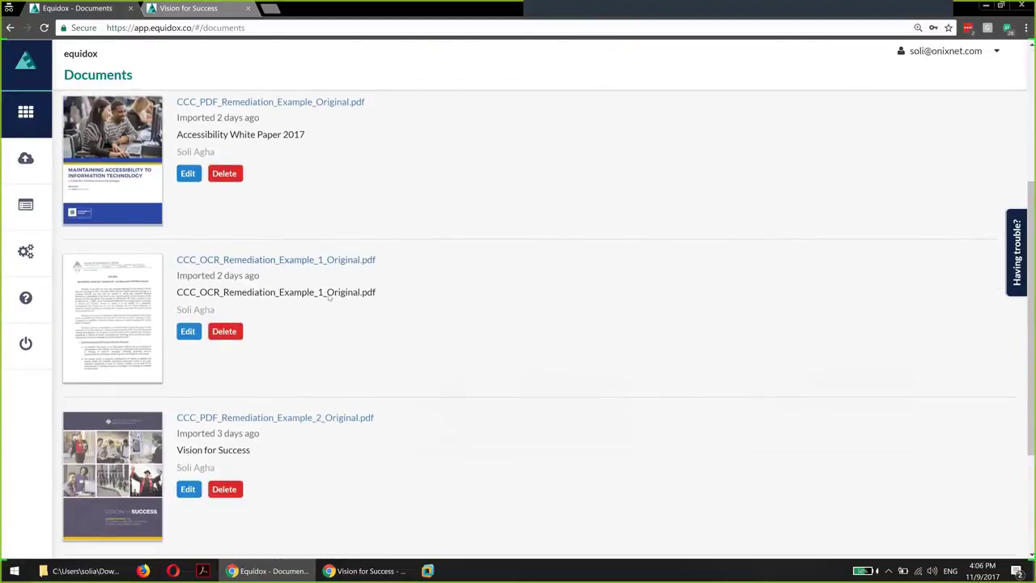
scroll(279, 314, "up", 2)
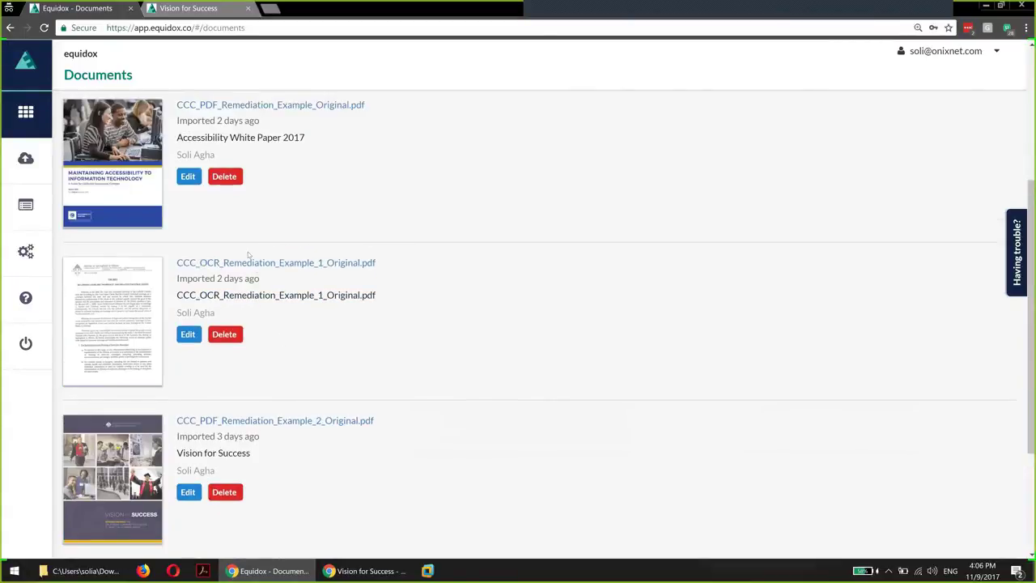
left_click(115, 166)
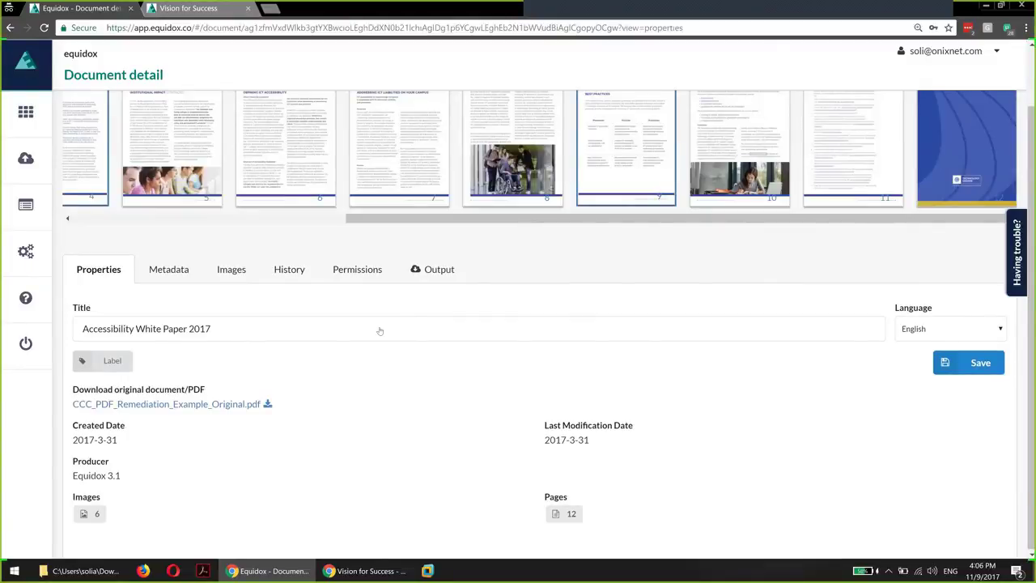
Examine the document's page thumbnails and its properties, including the available language options
left_click_drag(385, 286, 156, 334)
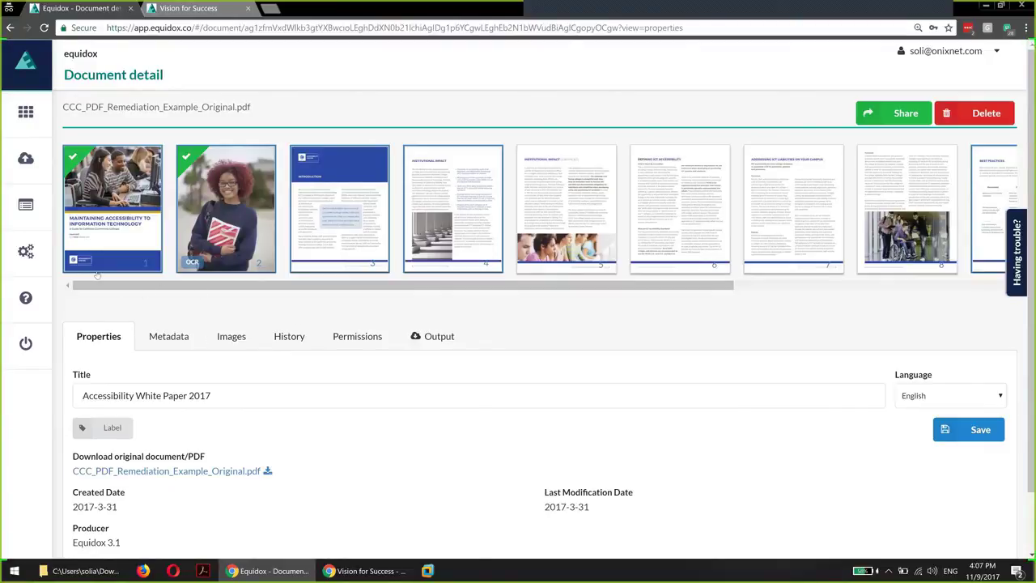
scroll(96, 276, "down", 1)
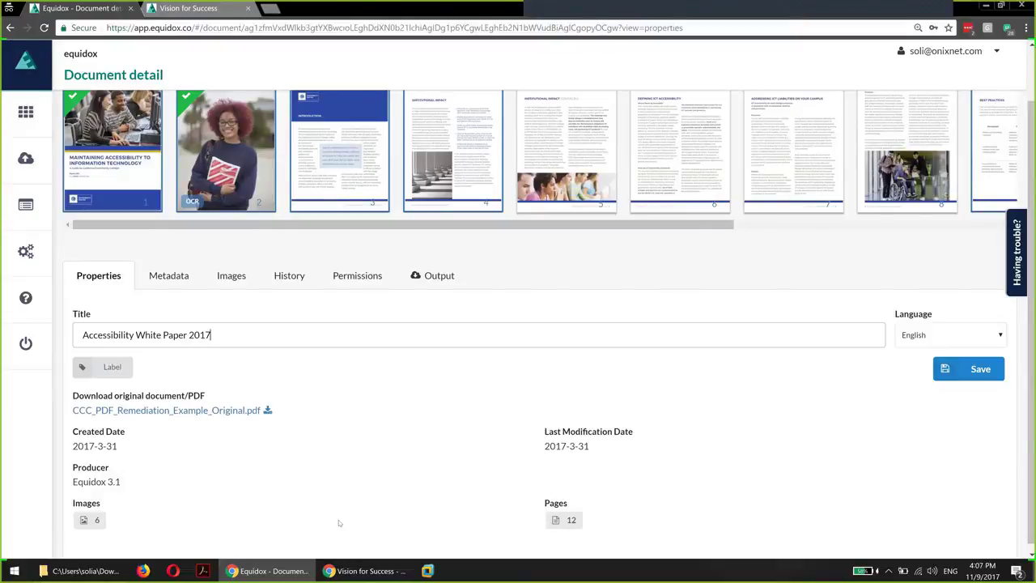
scroll(736, 421, "down", 1)
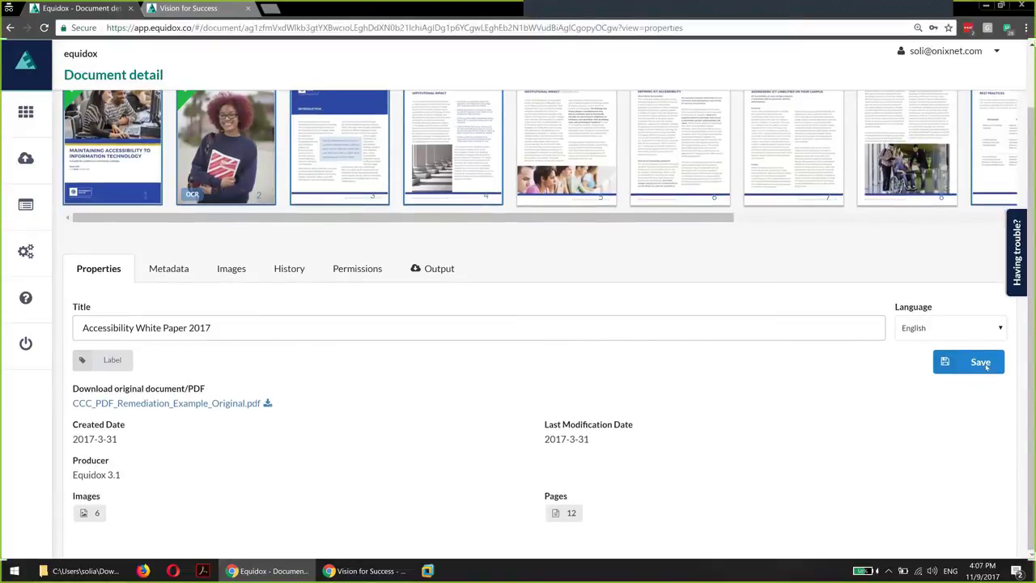
left_click(960, 332)
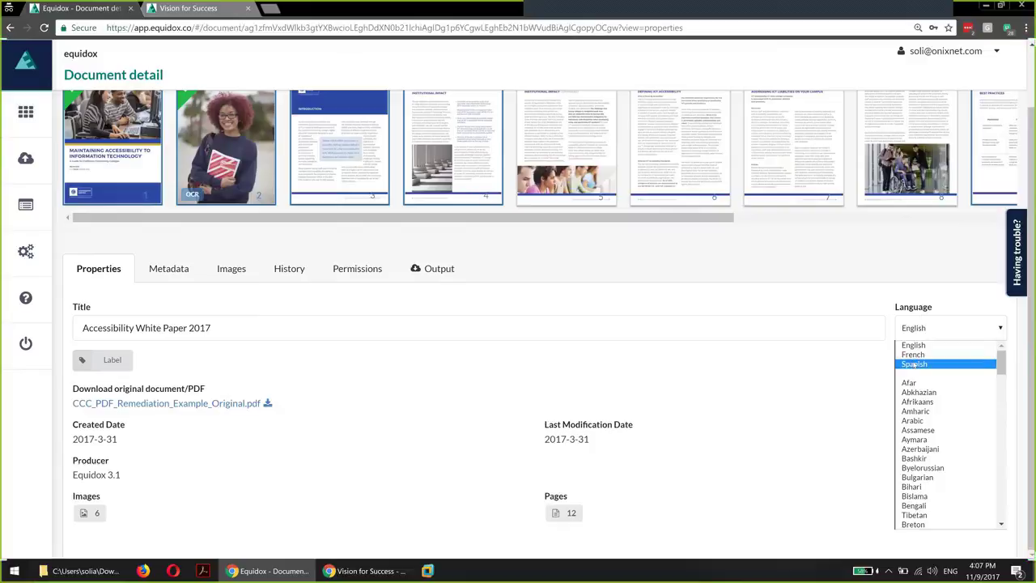
double_click(748, 385)
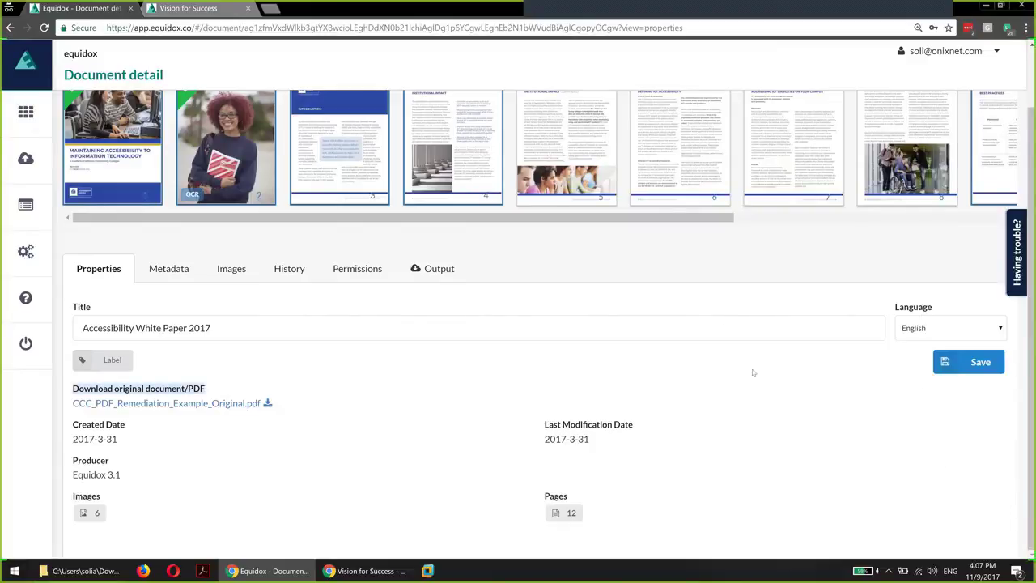
scroll(518, 324, "up", 2)
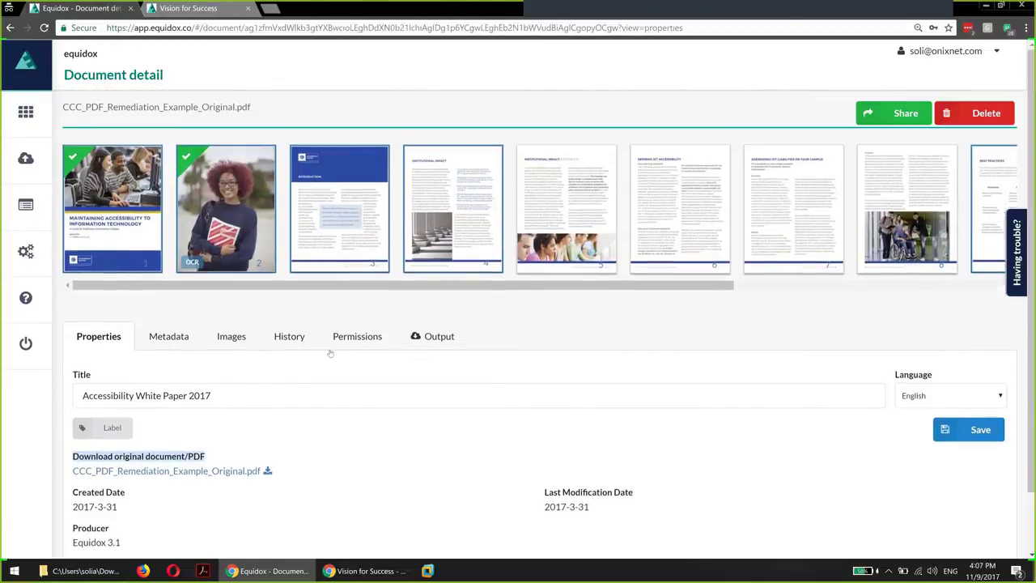
Examine the document's metadata entries for type, dc.title and dc.format
left_click(168, 337)
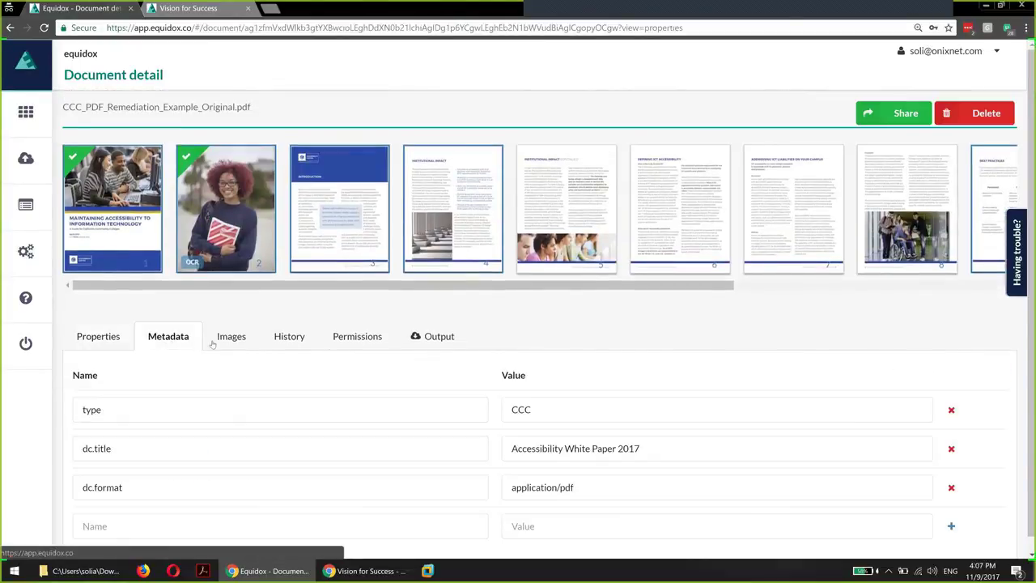
scroll(212, 344, "down", 1)
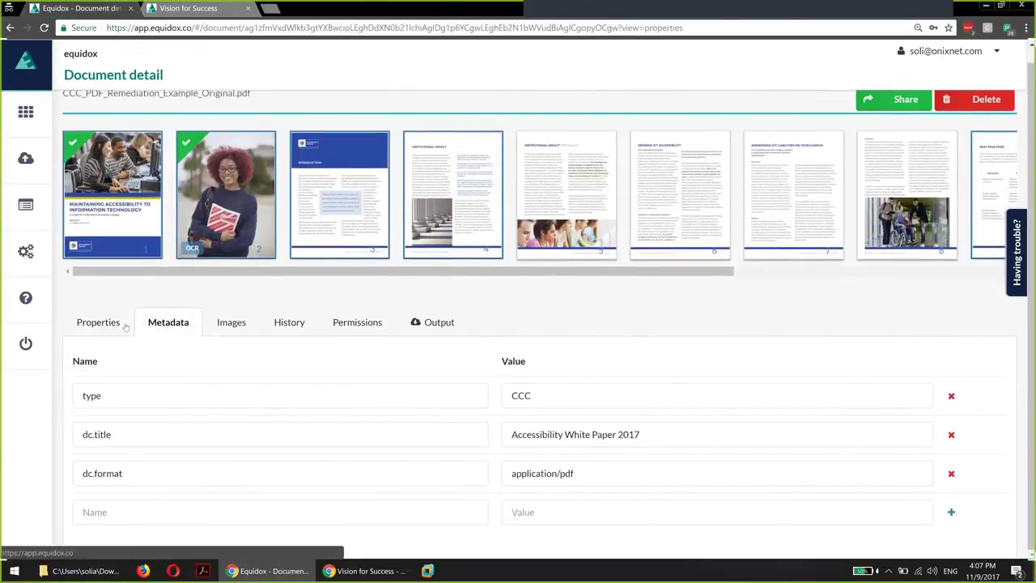
left_click(103, 395)
left_click(112, 435)
left_click(123, 474)
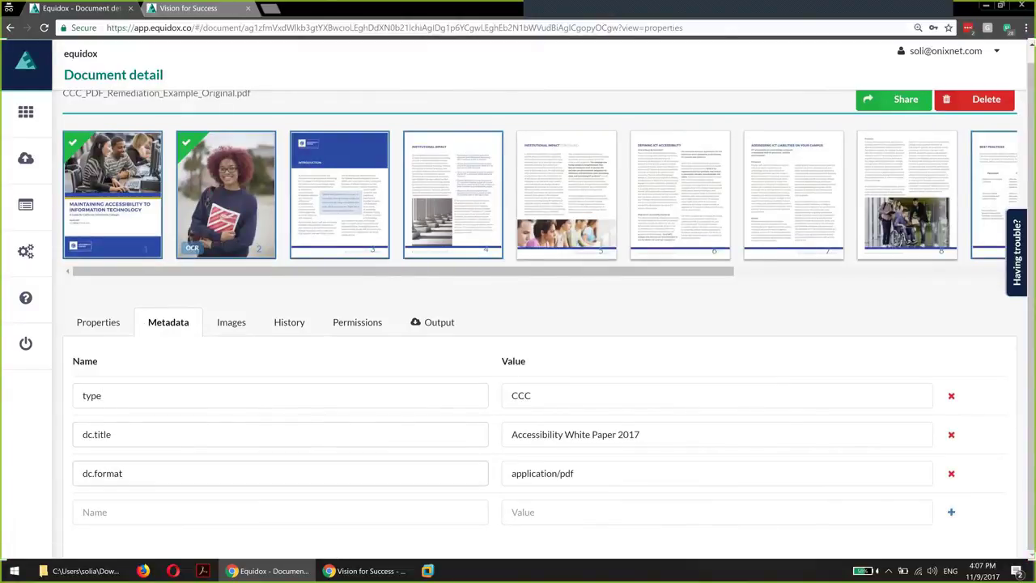
left_click(104, 396)
left_click(112, 435)
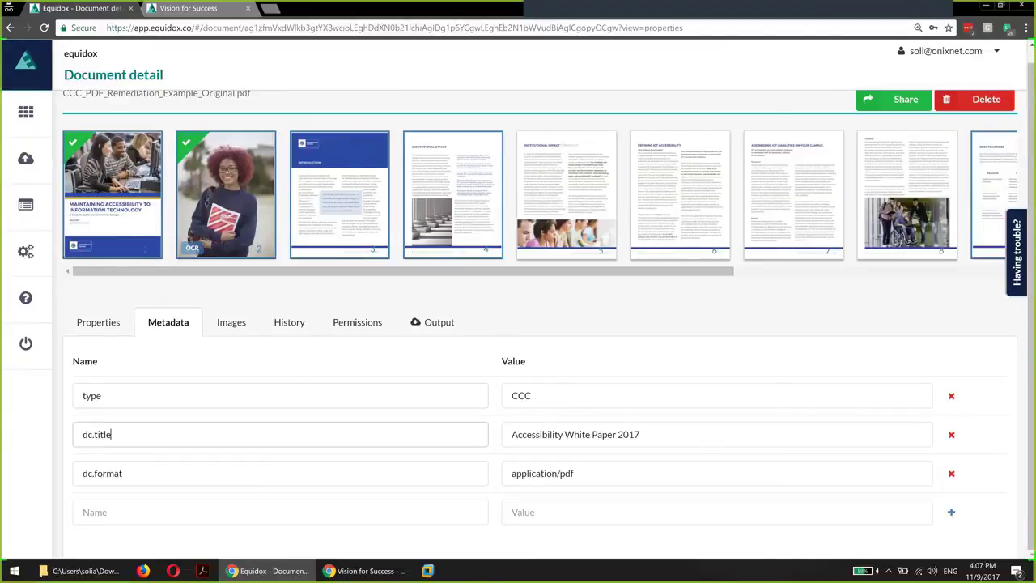
Review the descriptions and visibility settings of the document's images, and its change history
left_click(228, 329)
scroll(282, 421, "down", 4)
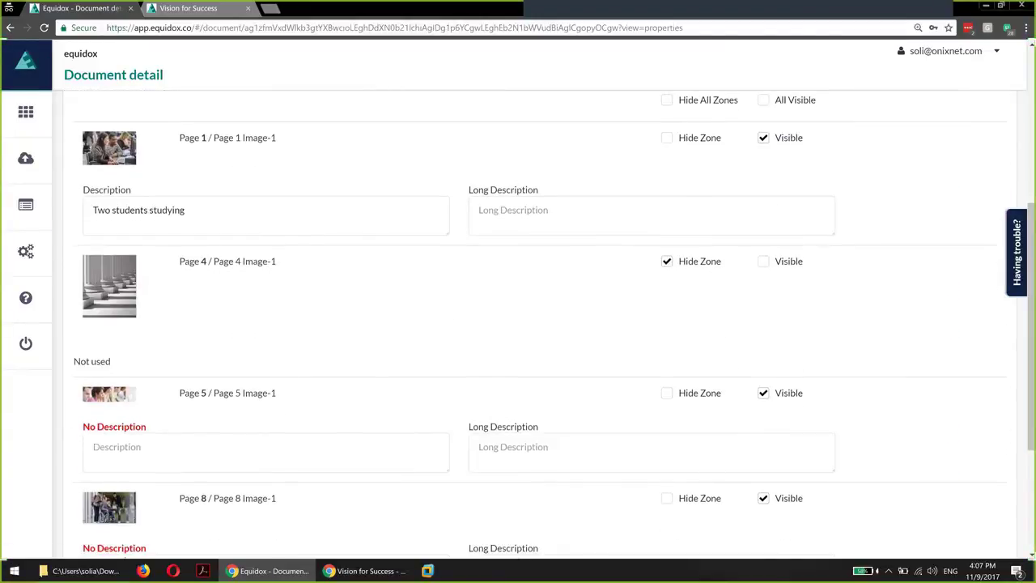
scroll(282, 421, "down", 3)
scroll(319, 398, "up", 8)
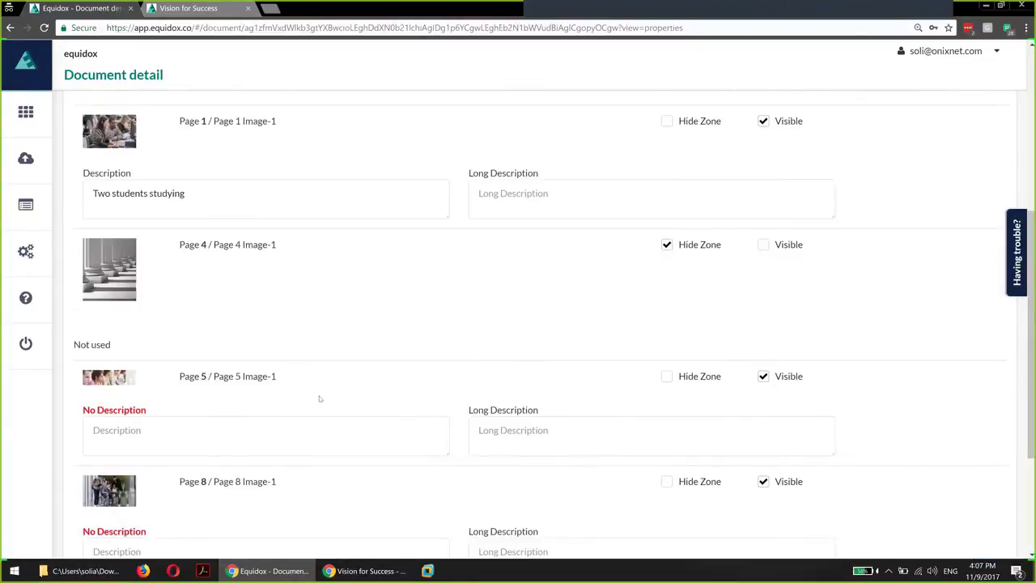
left_click(289, 336)
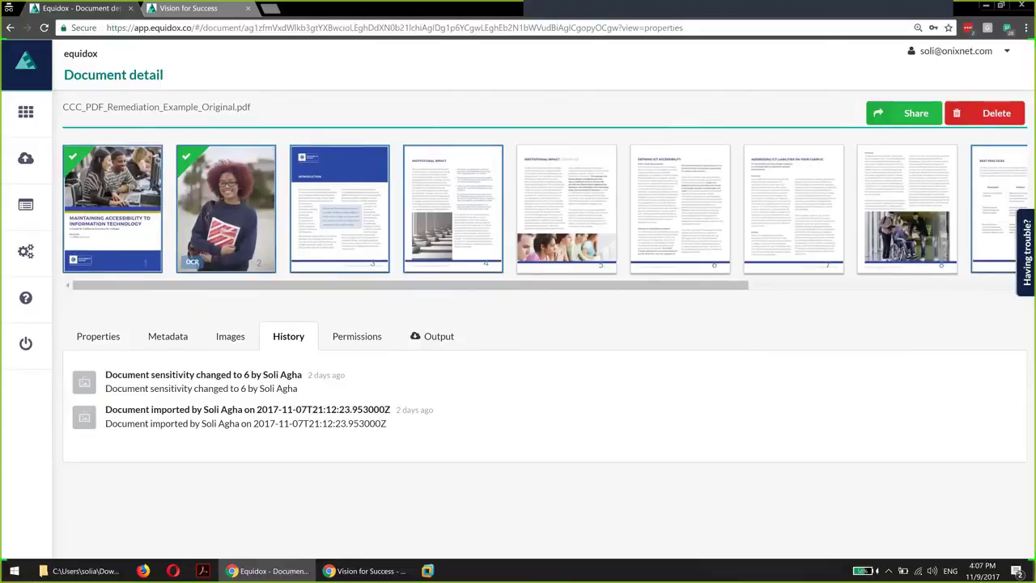
Check the document's permissions and HTML output options, and return to the first page thumbnails
left_click(363, 342)
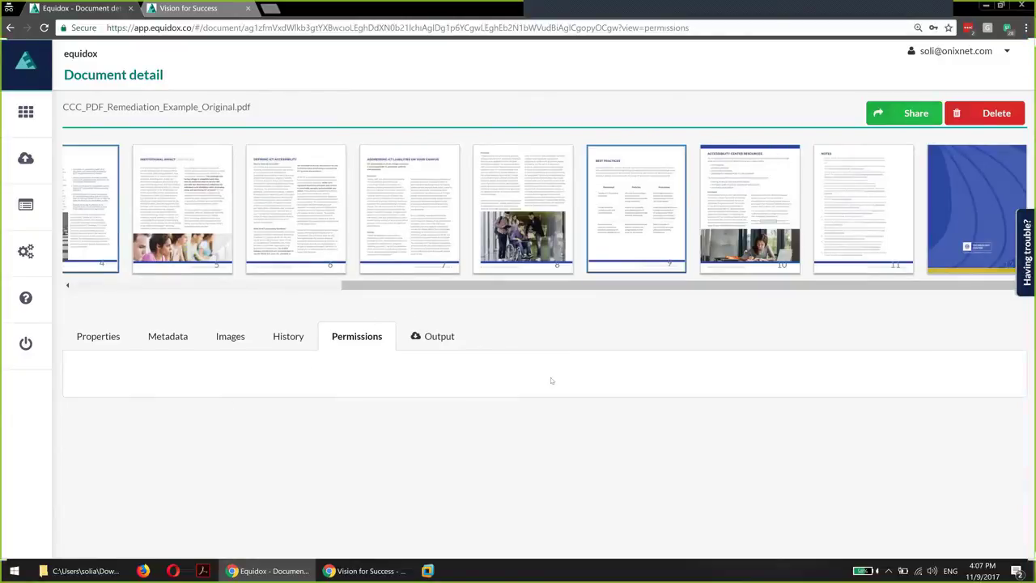
left_click(435, 338)
scroll(328, 411, "down", 1)
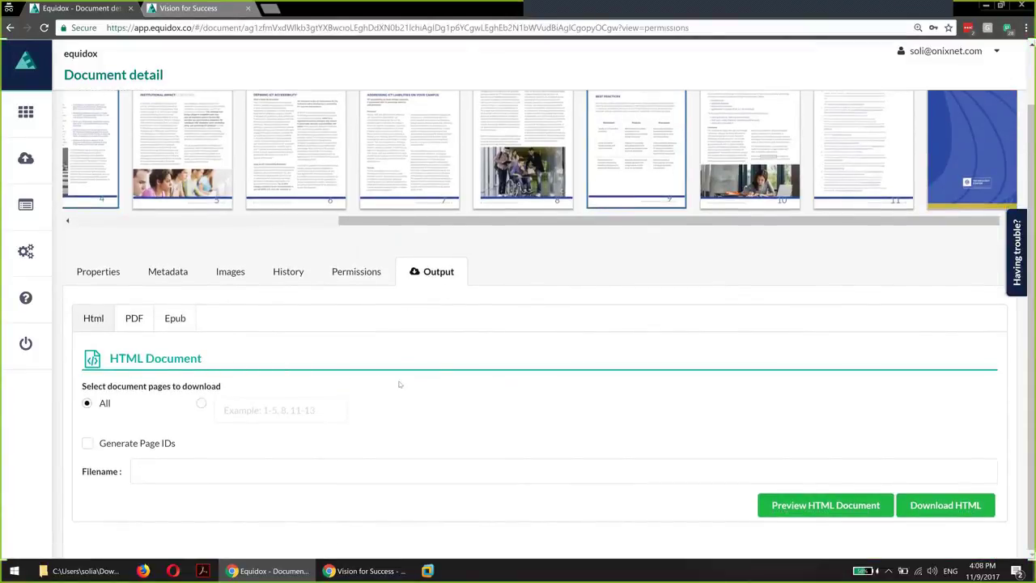
scroll(234, 389, "up", 1)
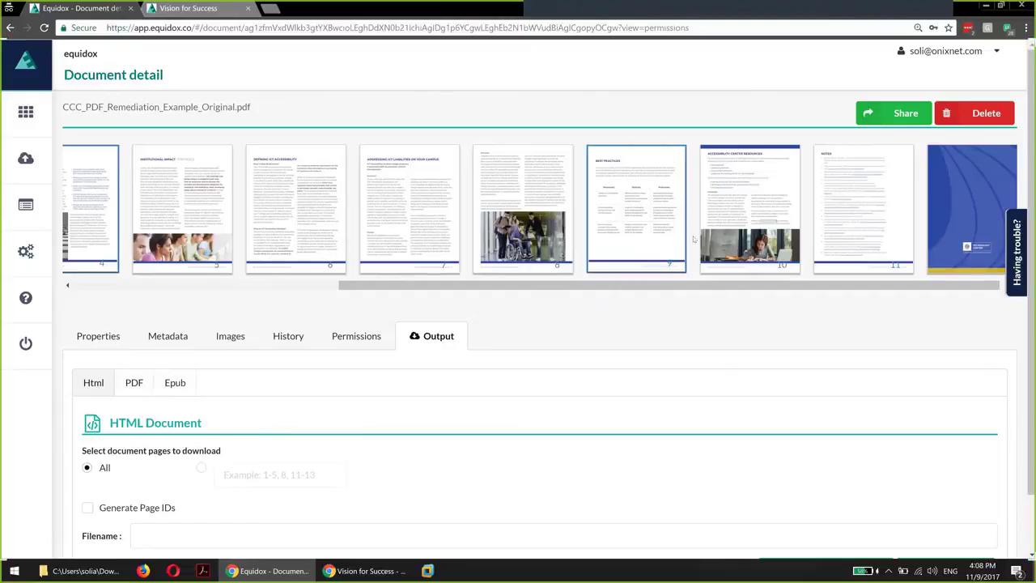
left_click_drag(231, 311, 138, 307)
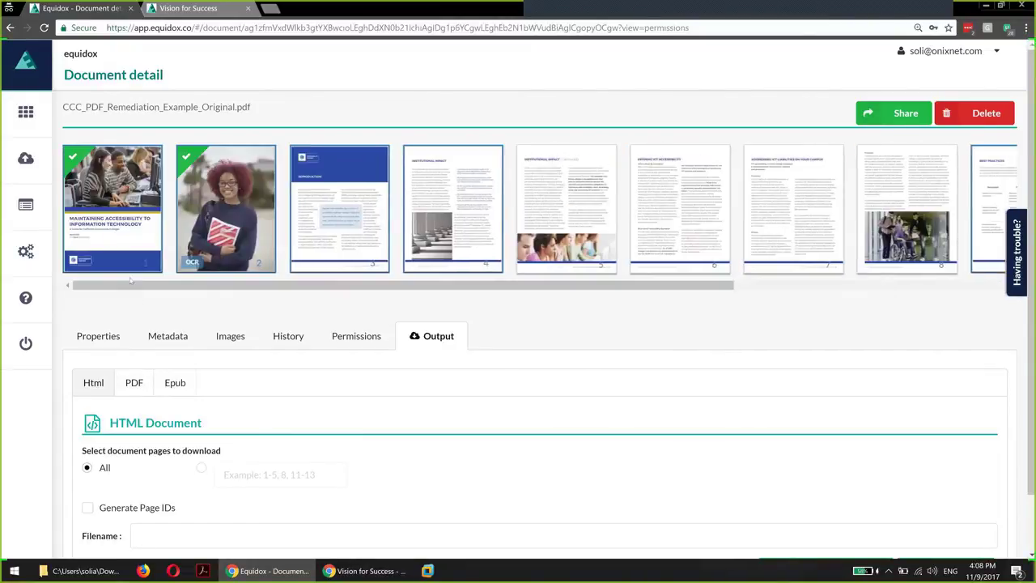
Open page 4 in the page editor and select the first-column paragraph zone at an enlarged view
left_click(137, 210)
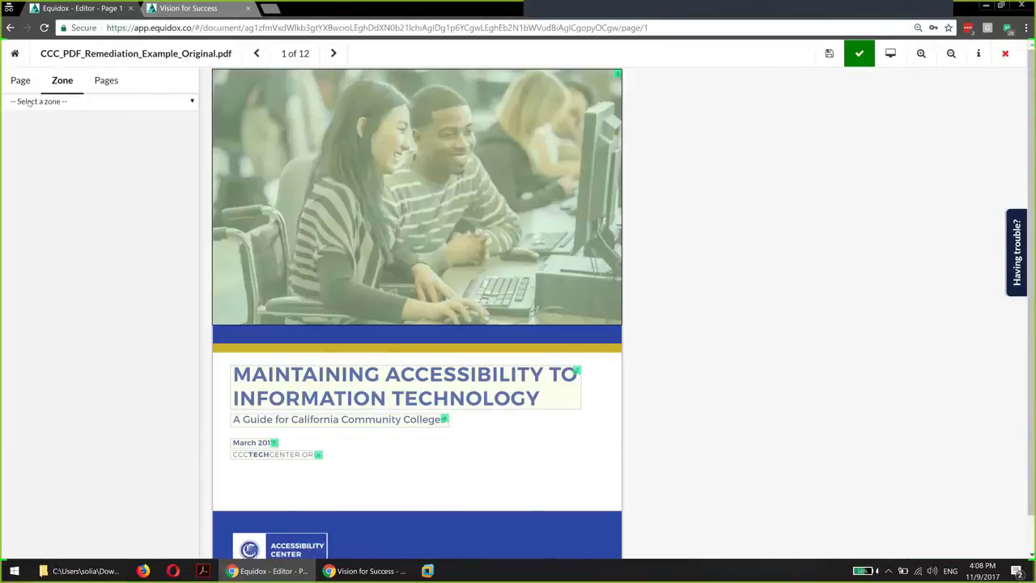
left_click(101, 86)
scroll(113, 405, "down", 3)
left_click(109, 310)
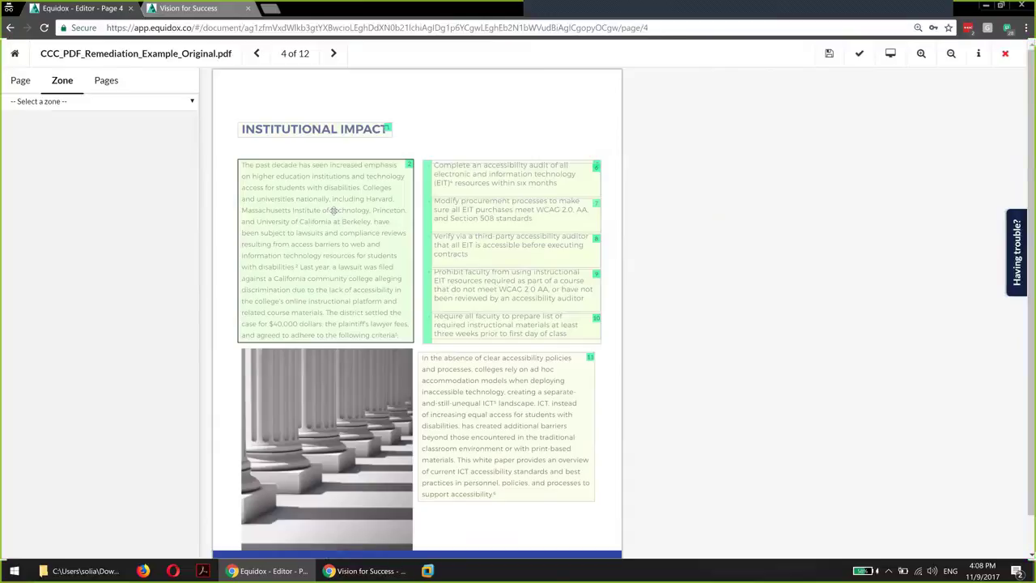
left_click(333, 211)
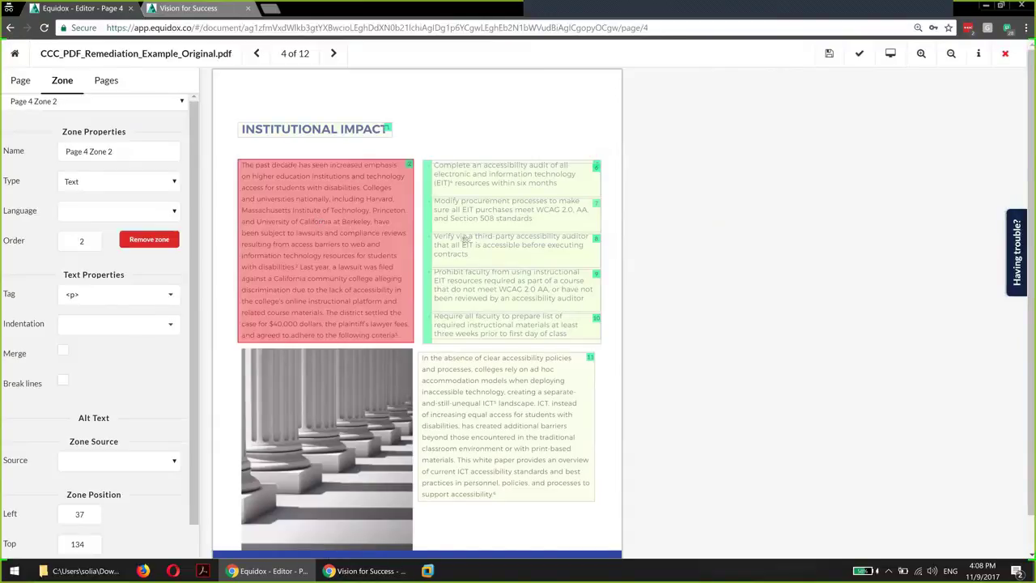
key("ctrl+plus")
key("ctrl+plus")
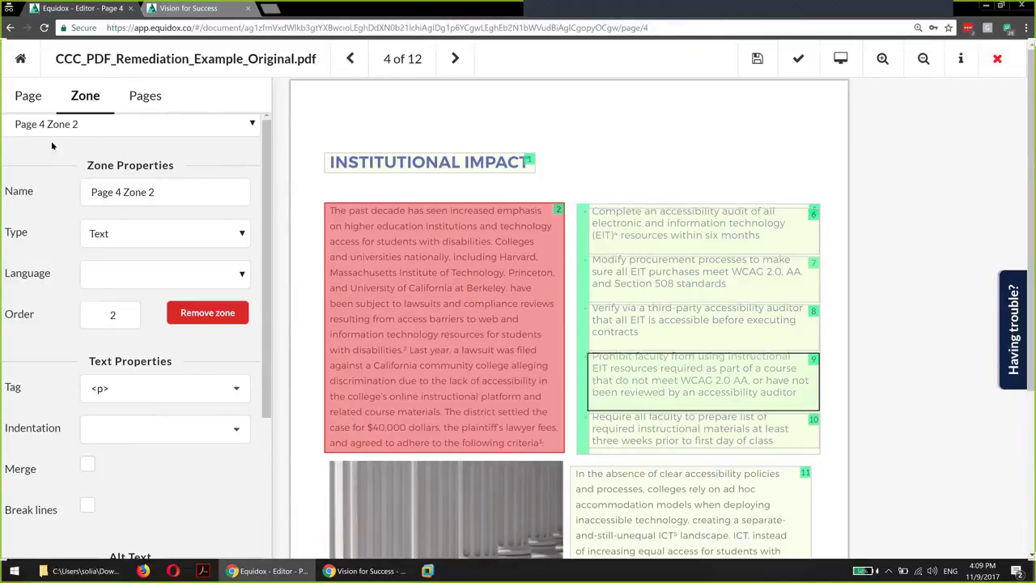
Check page 4's page and zone settings, and set its automatic reading order to 2 columns
left_click(35, 97)
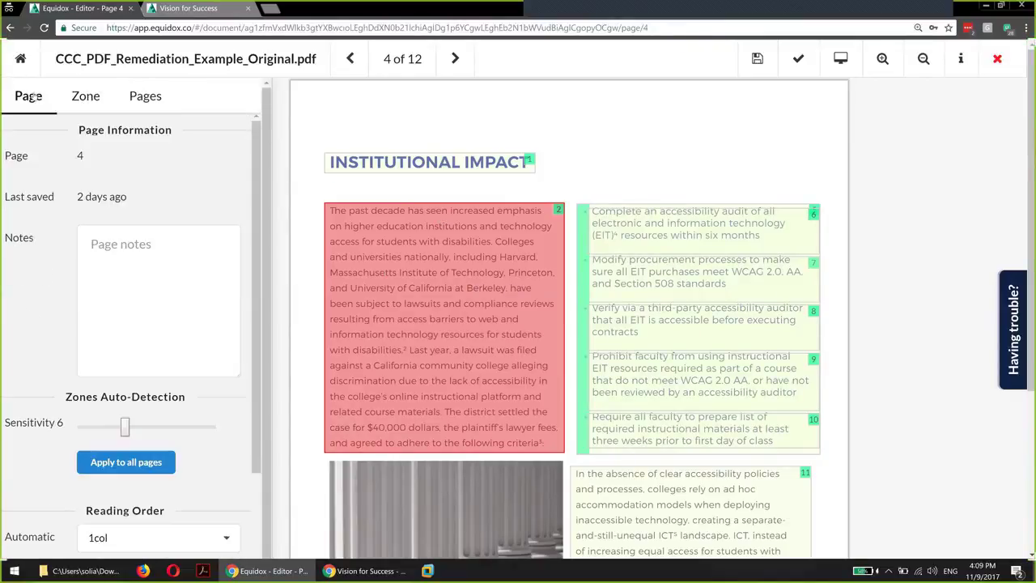
left_click(85, 97)
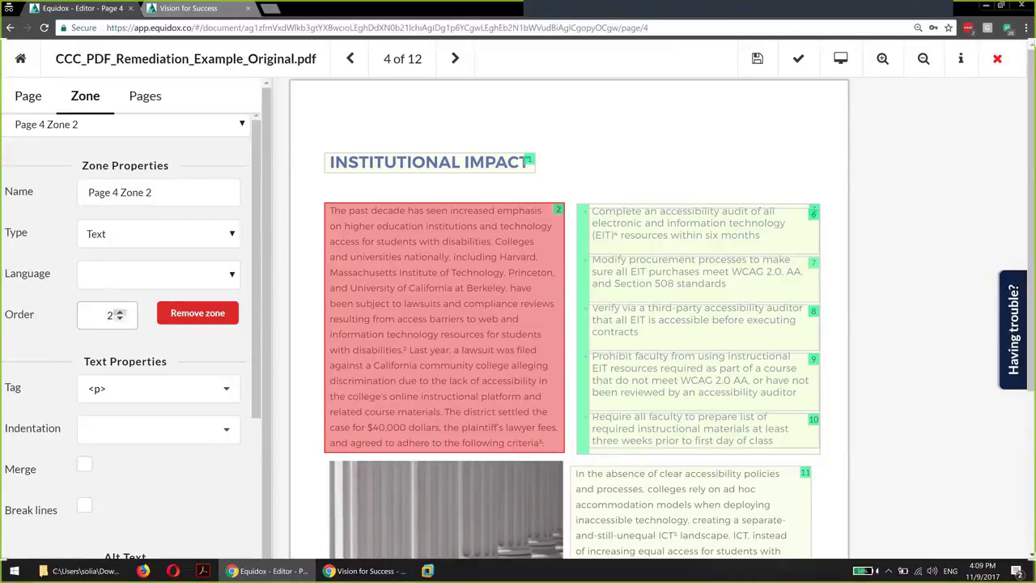
left_click(29, 95)
scroll(101, 322, "down", 1)
scroll(101, 322, "down", 2)
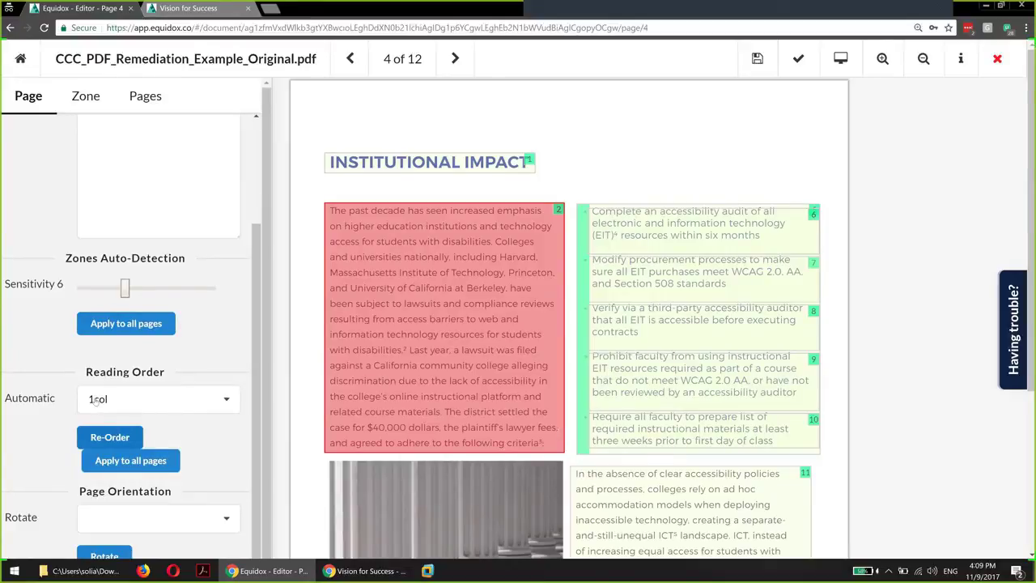
key("ctrl+0")
left_click(94, 372)
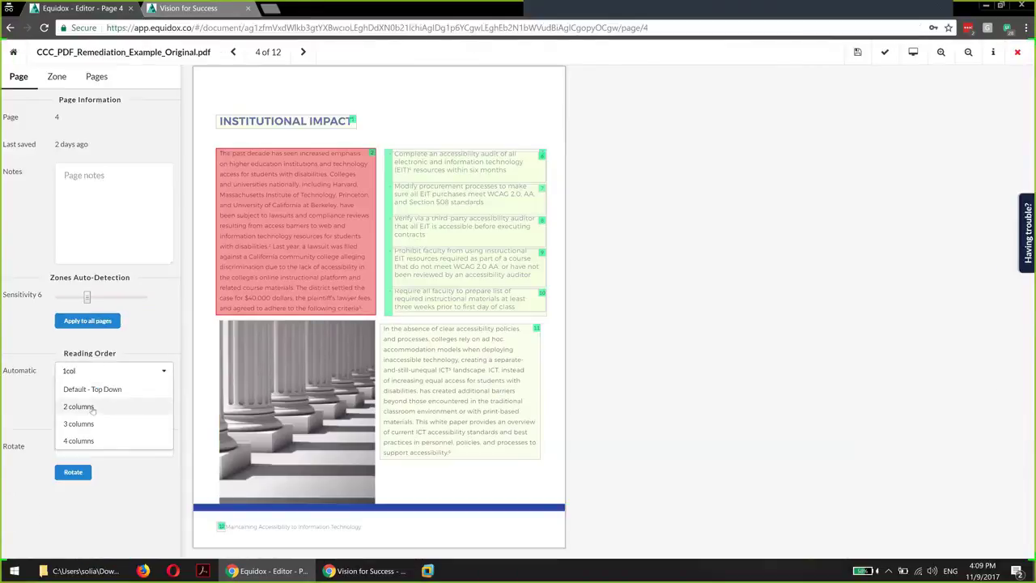
left_click(90, 409)
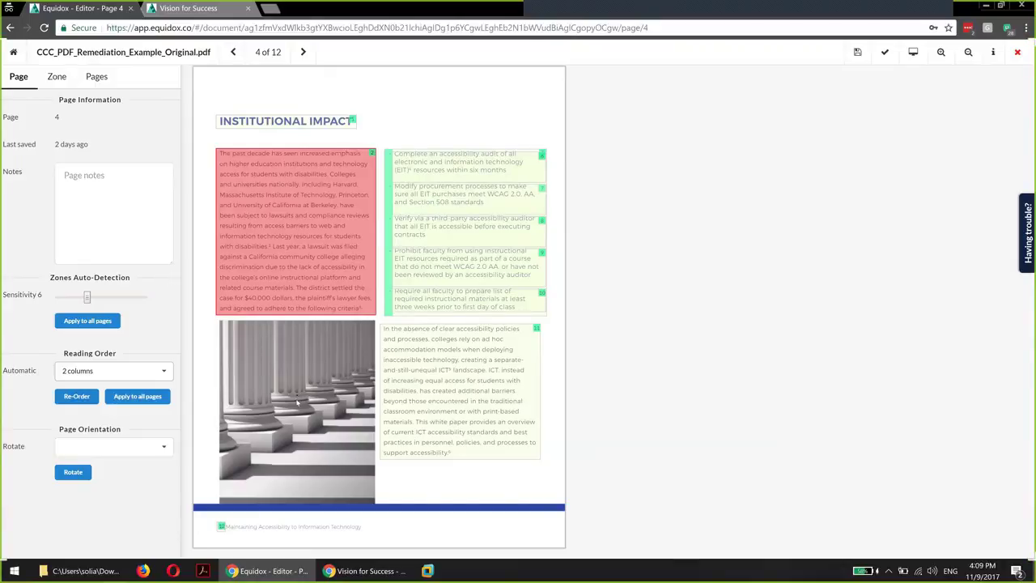
Close the page editor and review the document's image list with its descriptions and visibility settings
left_click(1018, 53)
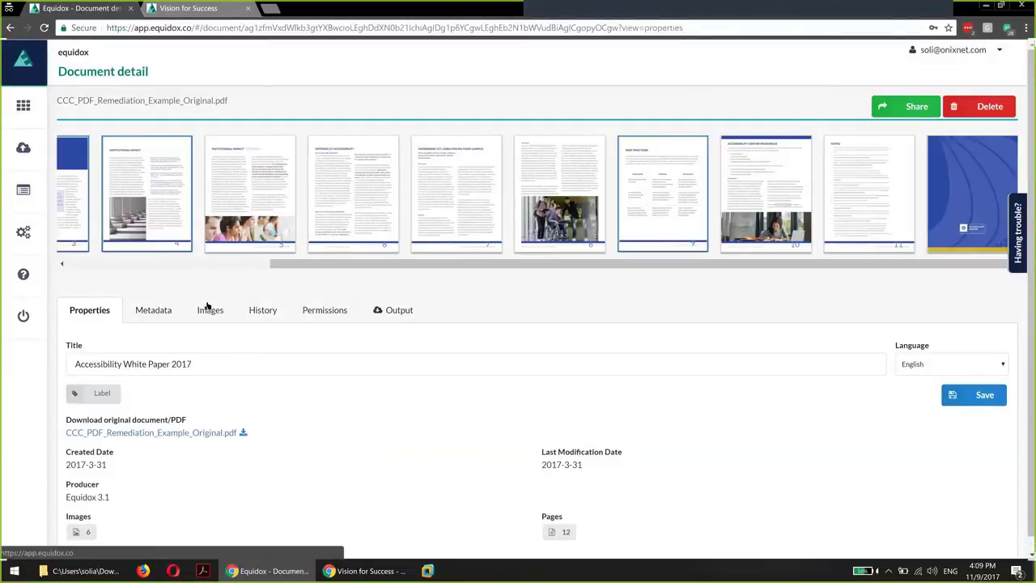
left_click(209, 307)
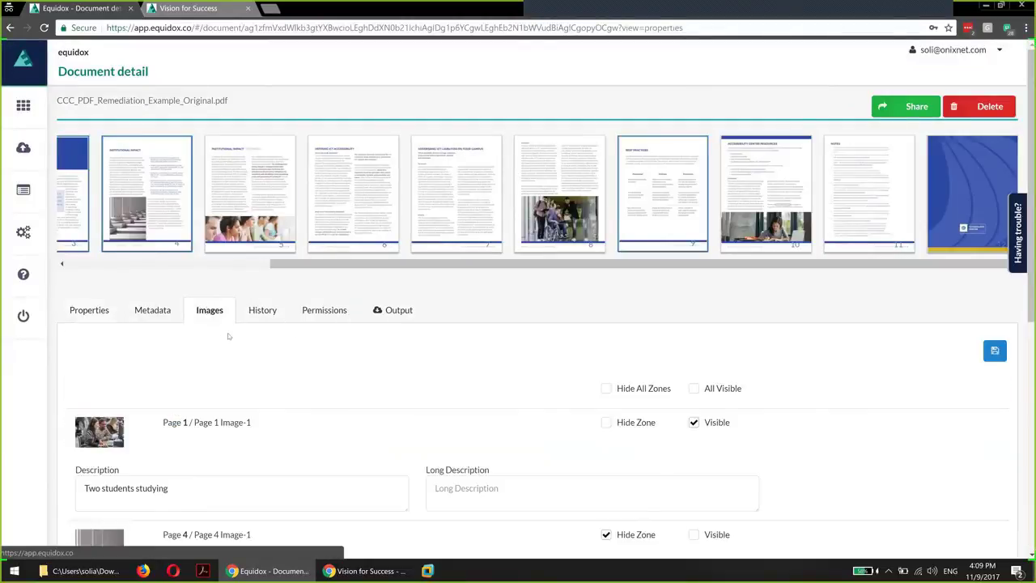
scroll(228, 336, "down", 4)
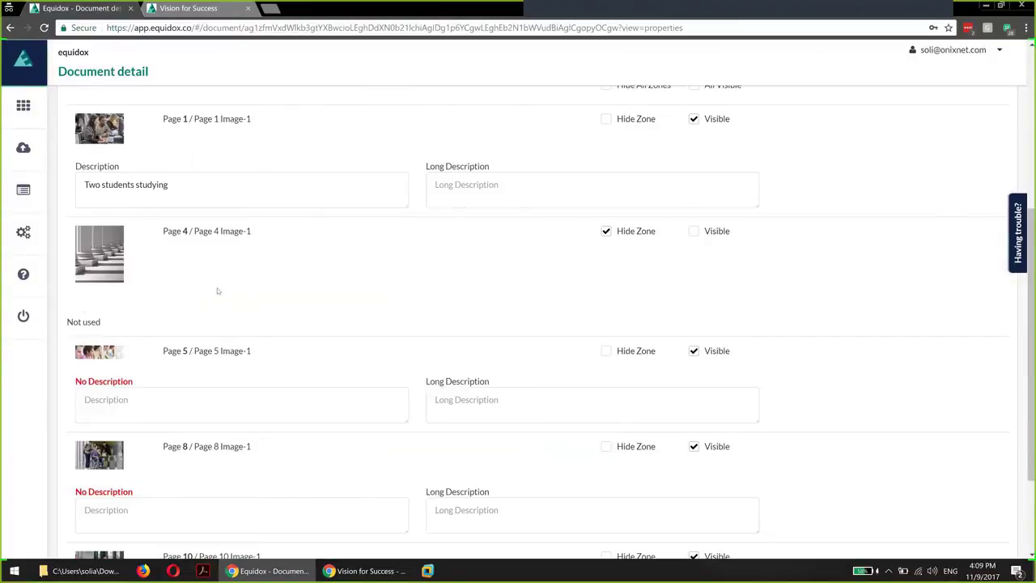
scroll(217, 290, "up", 4)
left_click_drag(387, 263, 79, 279)
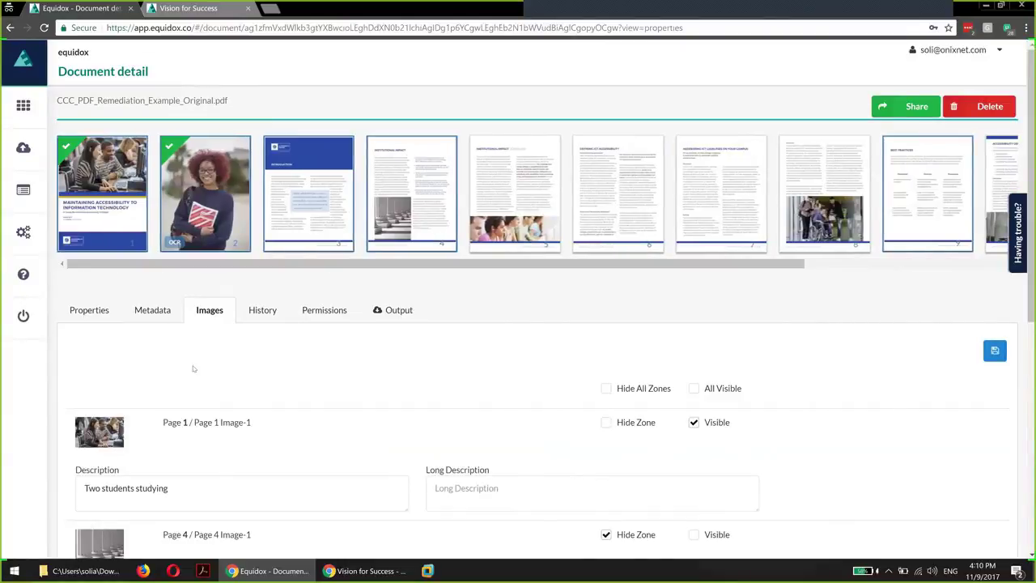
scroll(193, 369, "down", 2)
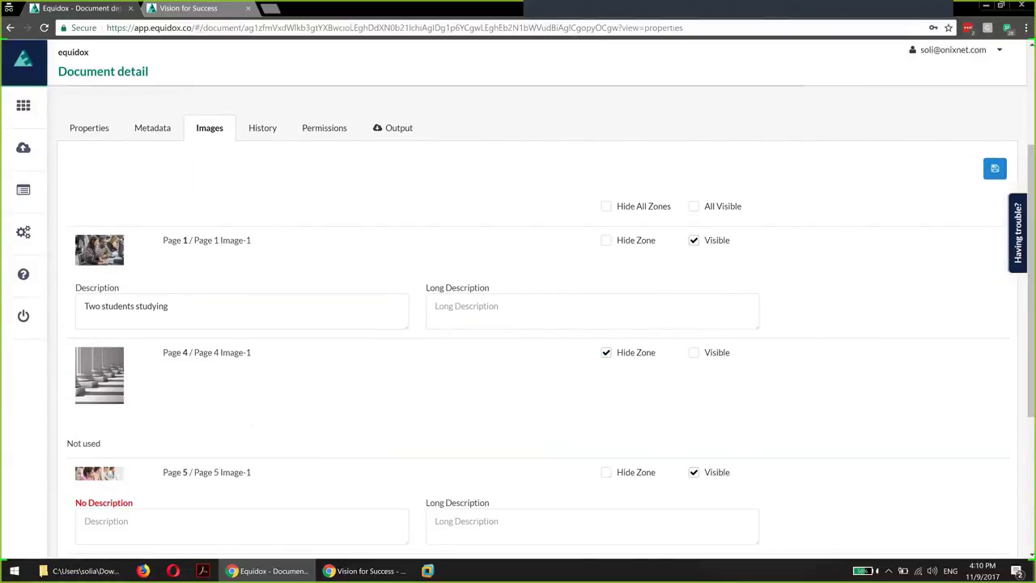
scroll(389, 348, "up", 2)
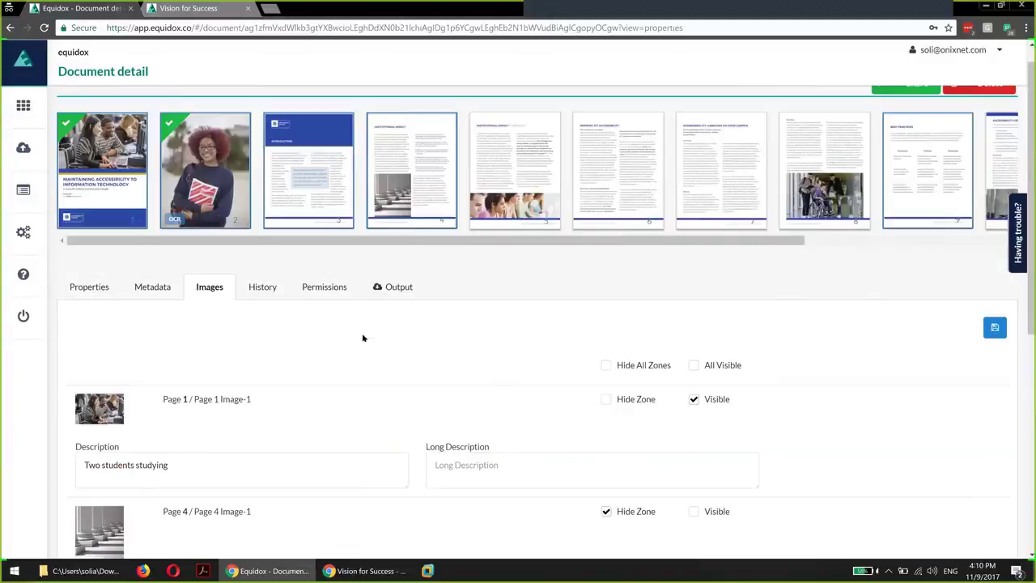
Reopen page 4 and examine its list of zones and the zone types available for the heading
left_click(420, 229)
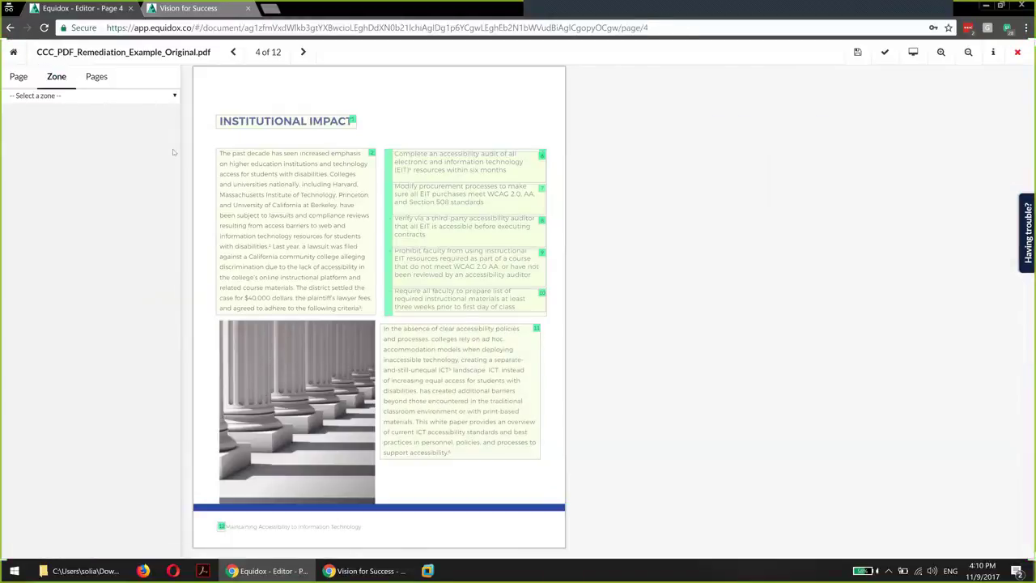
left_click(175, 97)
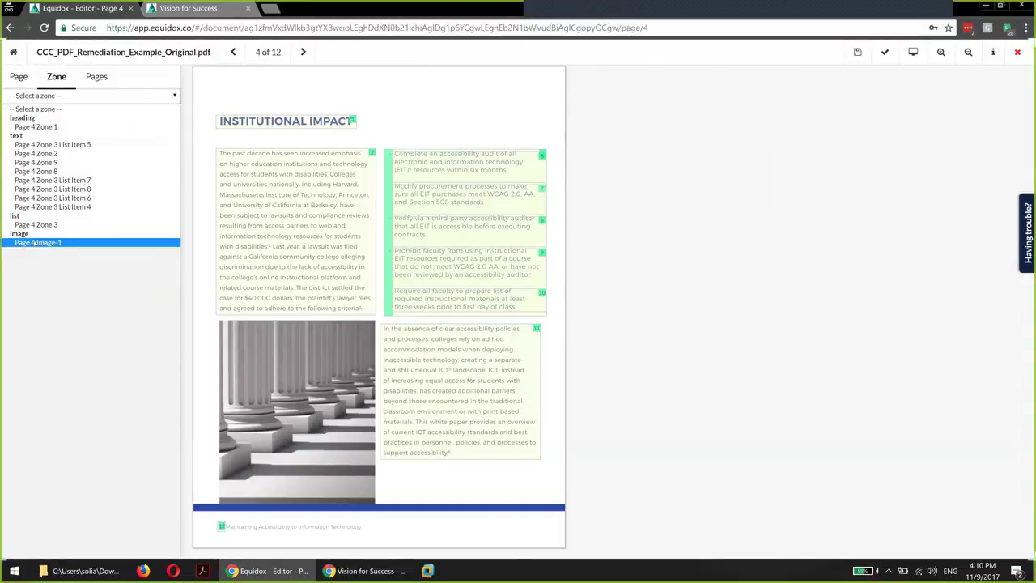
left_click(544, 349)
left_click(288, 220)
left_click(287, 133)
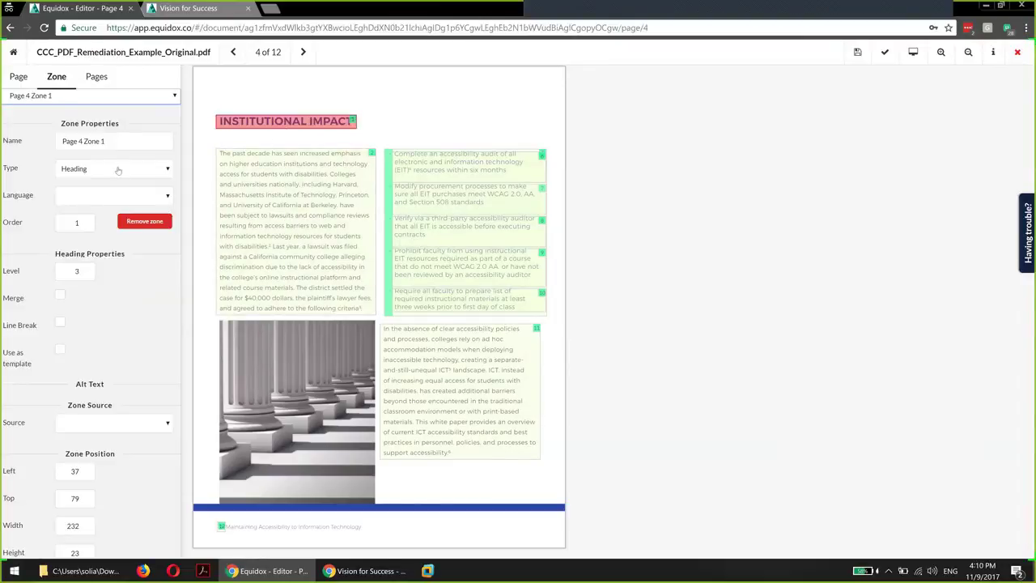
left_click(118, 170)
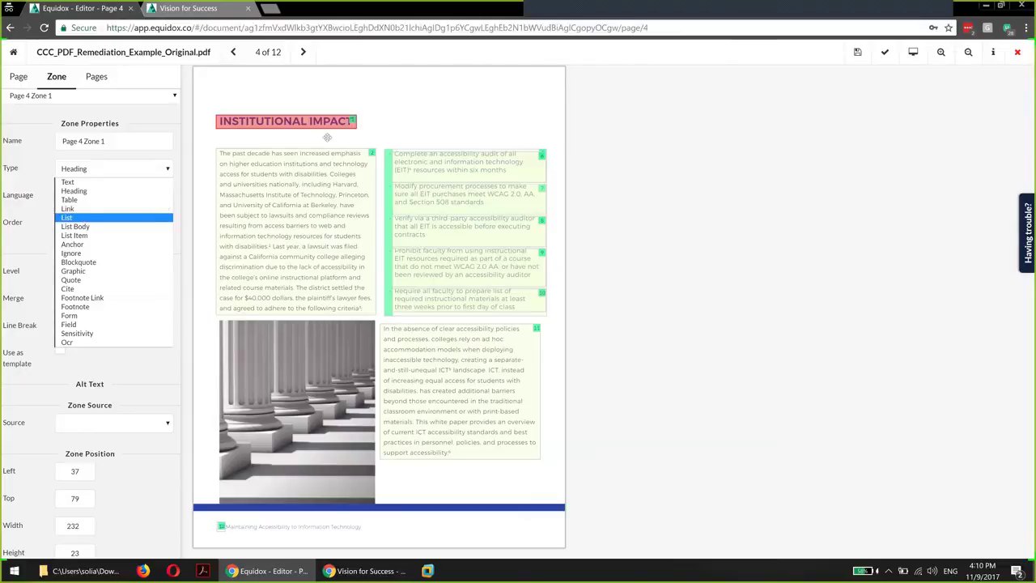
left_click(397, 125)
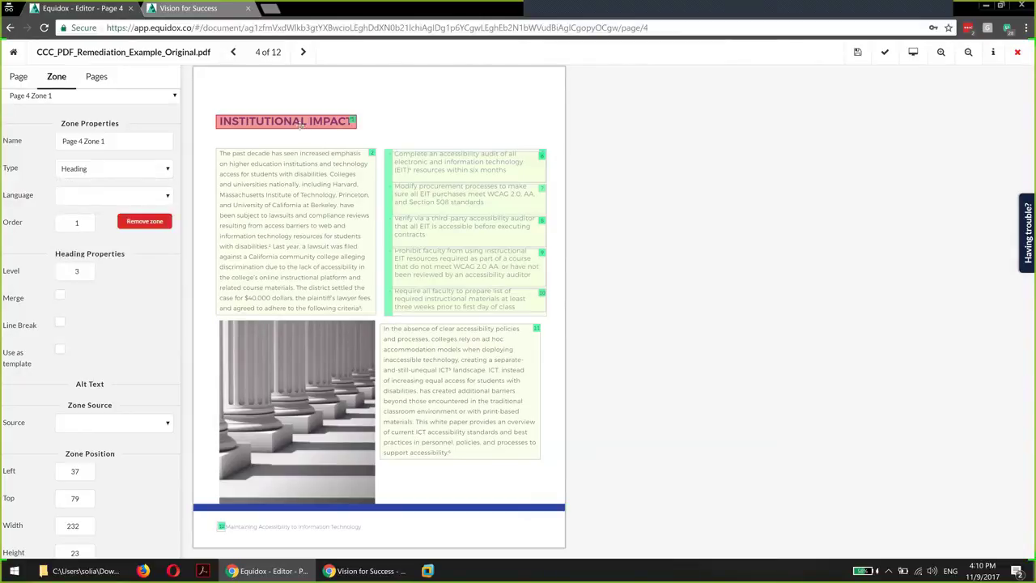
Inspect the zone properties of page 4's two body paragraphs and its bulleted list
left_click(300, 200)
left_click(455, 359)
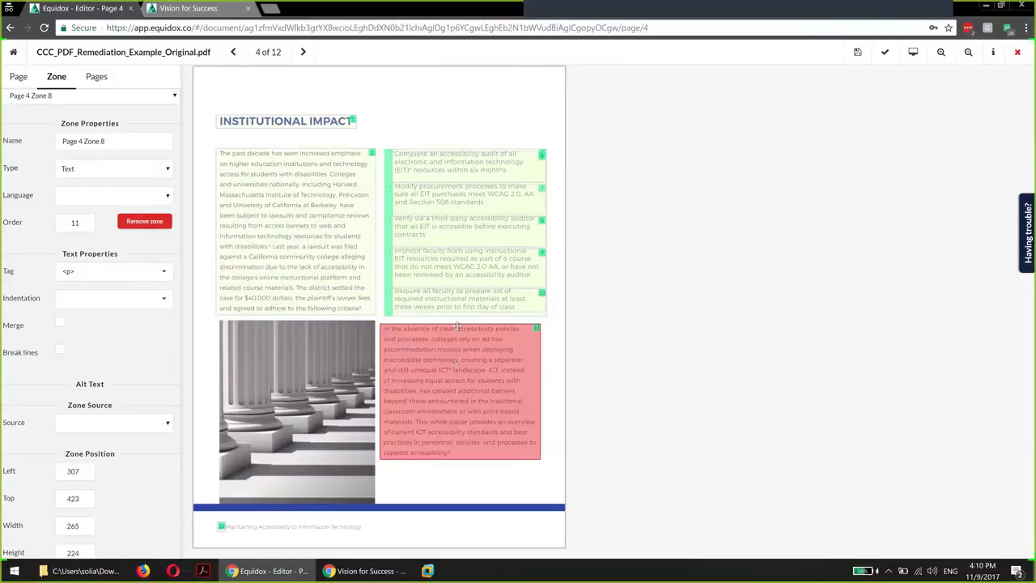
left_click(389, 218)
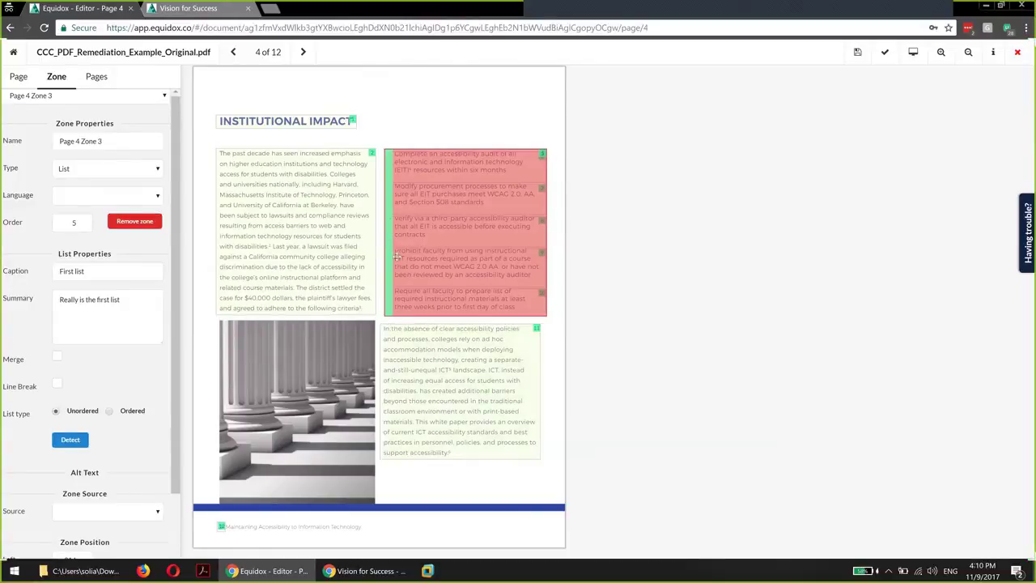
Set the zone source of the paragraph below the bulleted list to OCR
left_click(423, 370)
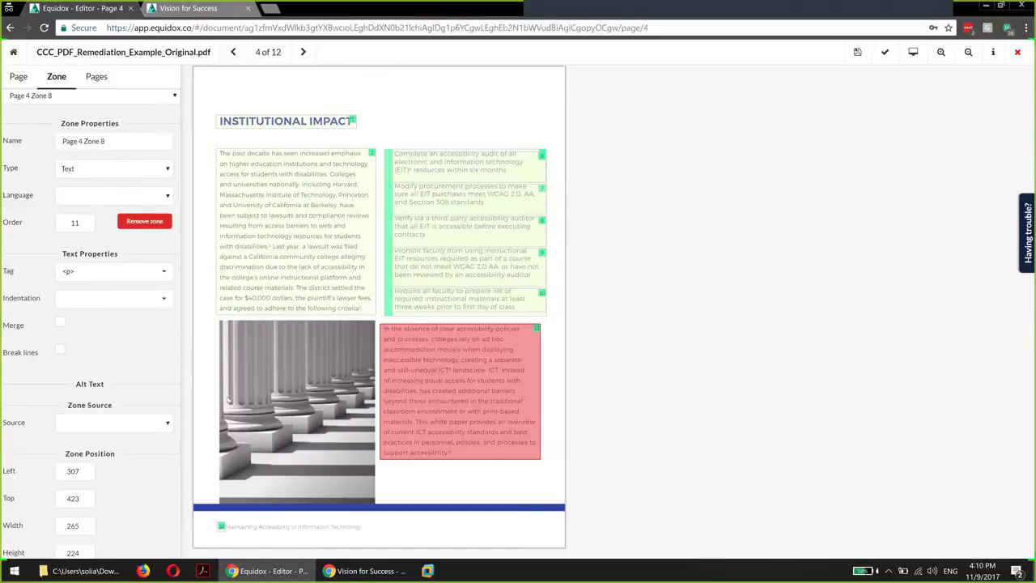
left_click(113, 422)
left_click(81, 456)
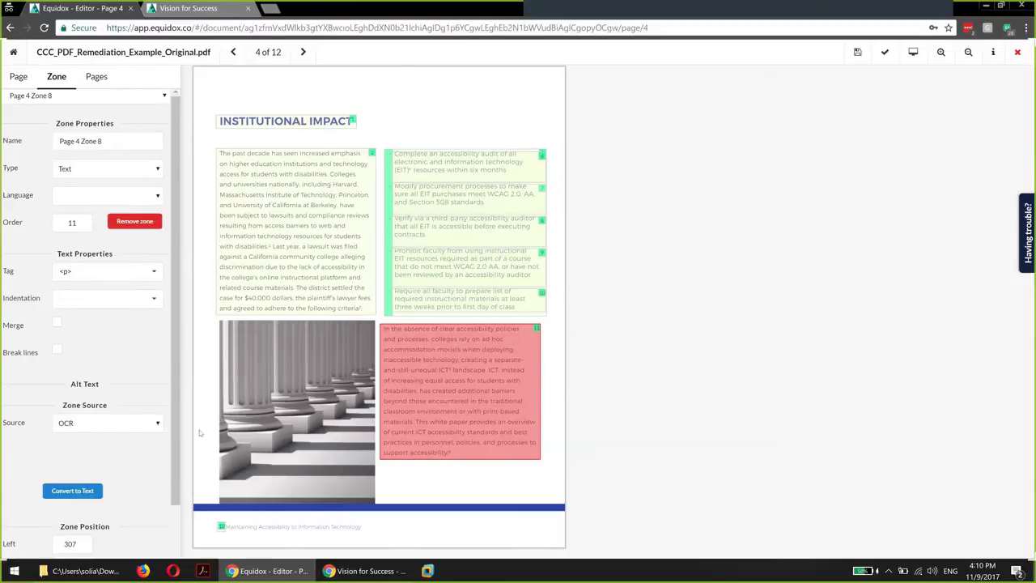
left_click(264, 283)
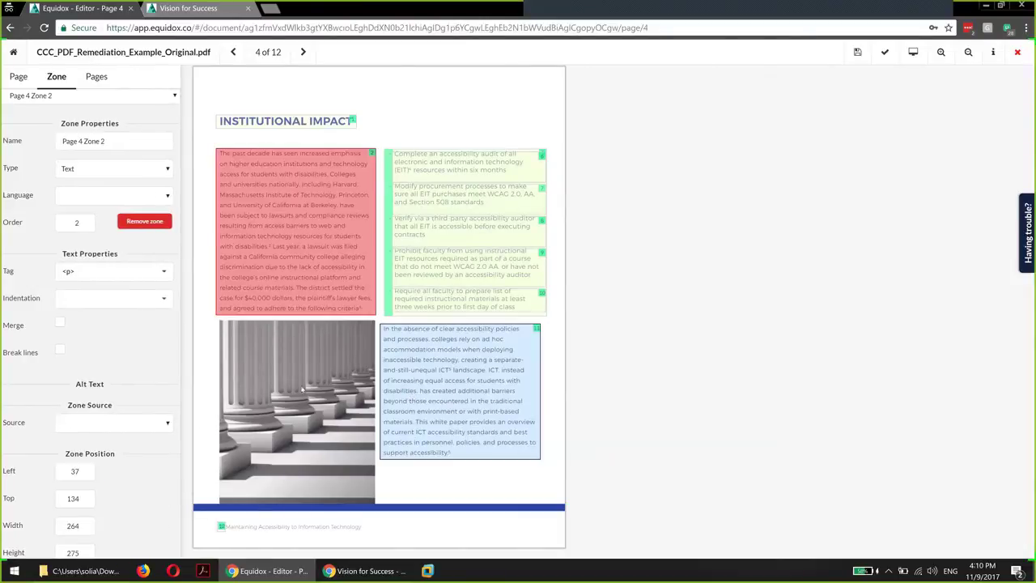
Set the zone source of the paragraph below the bulleted list to PDF
left_click(453, 397)
left_click(109, 423)
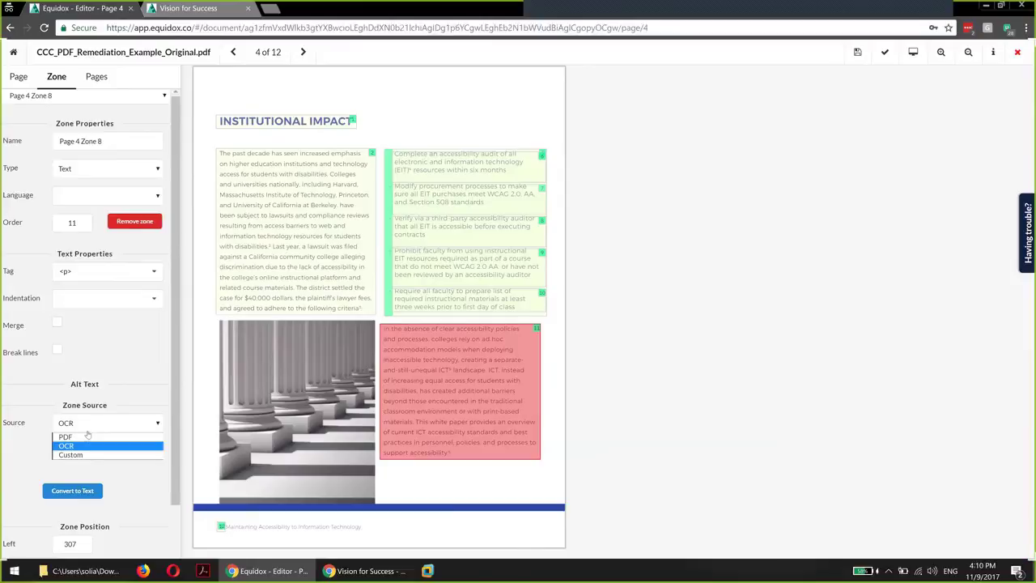
left_click(81, 438)
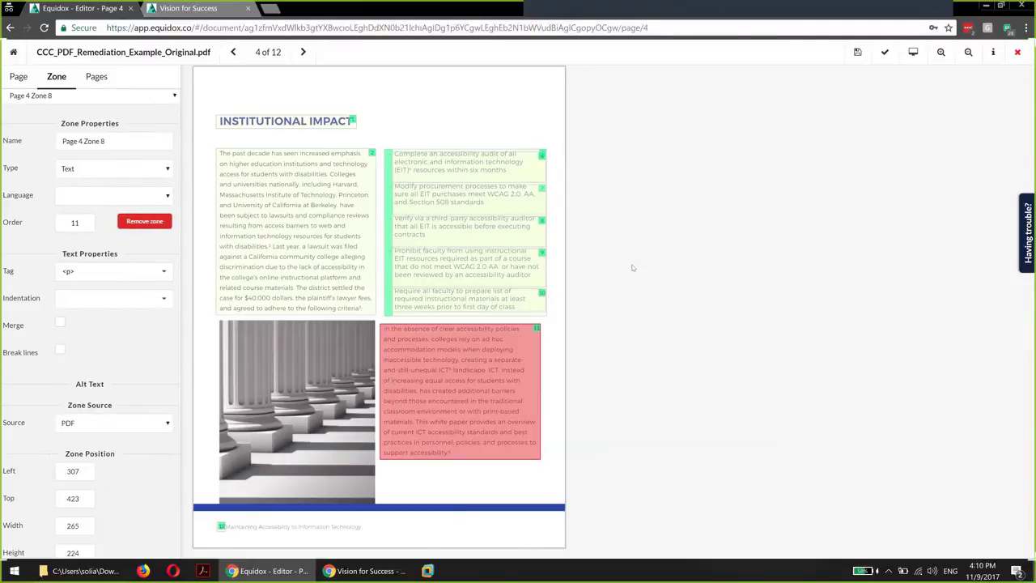
Preview page 4 as HTML and arrange the preview window side by side with the page editor
left_click(326, 218)
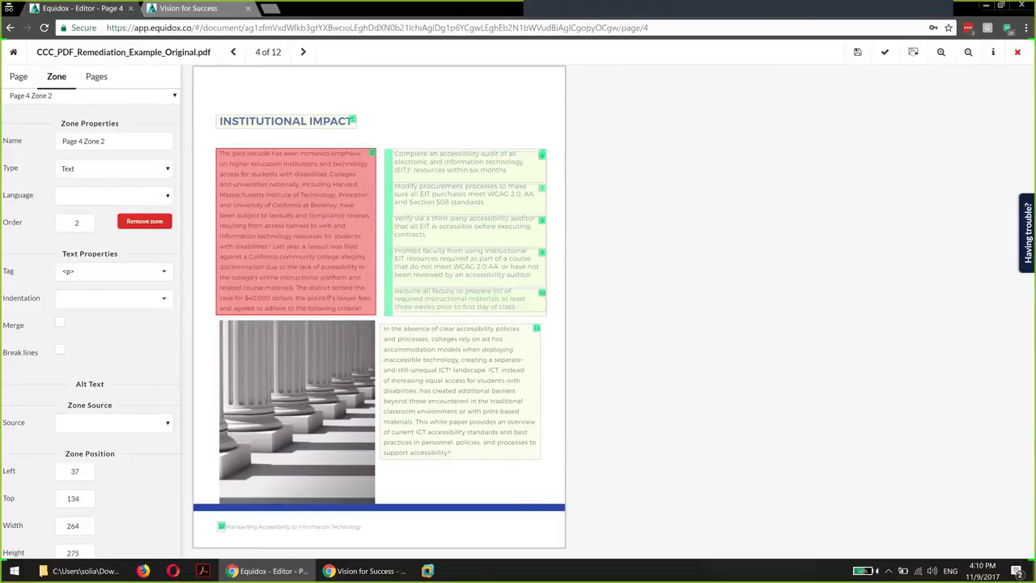
left_click(913, 51)
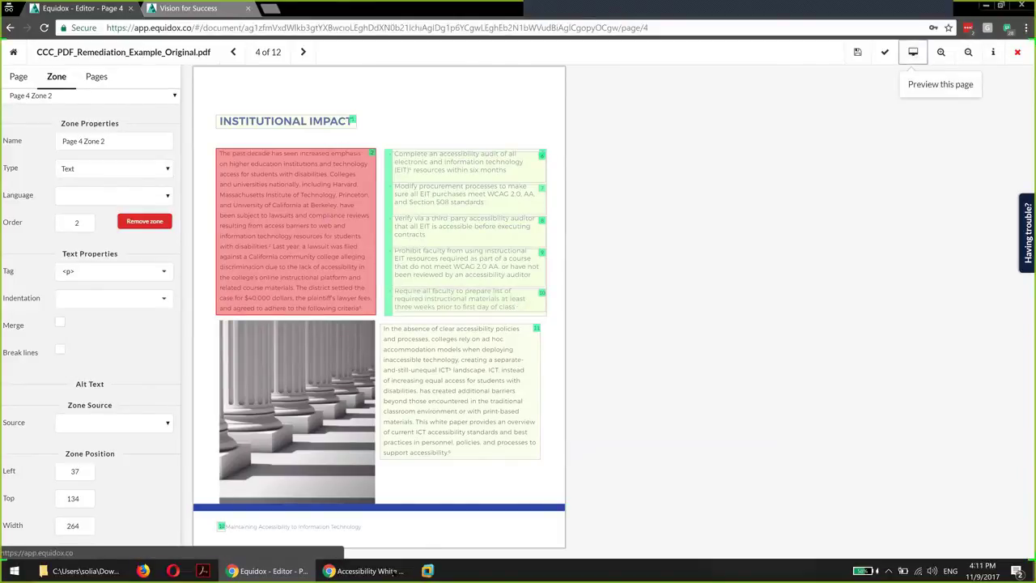
left_click(388, 566)
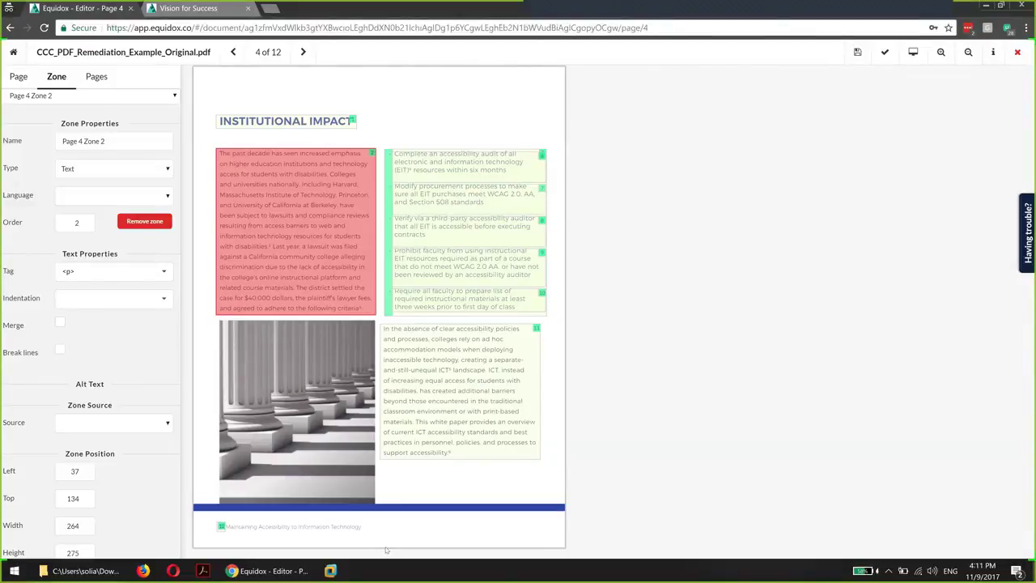
key("super+Right")
key("super+Right")
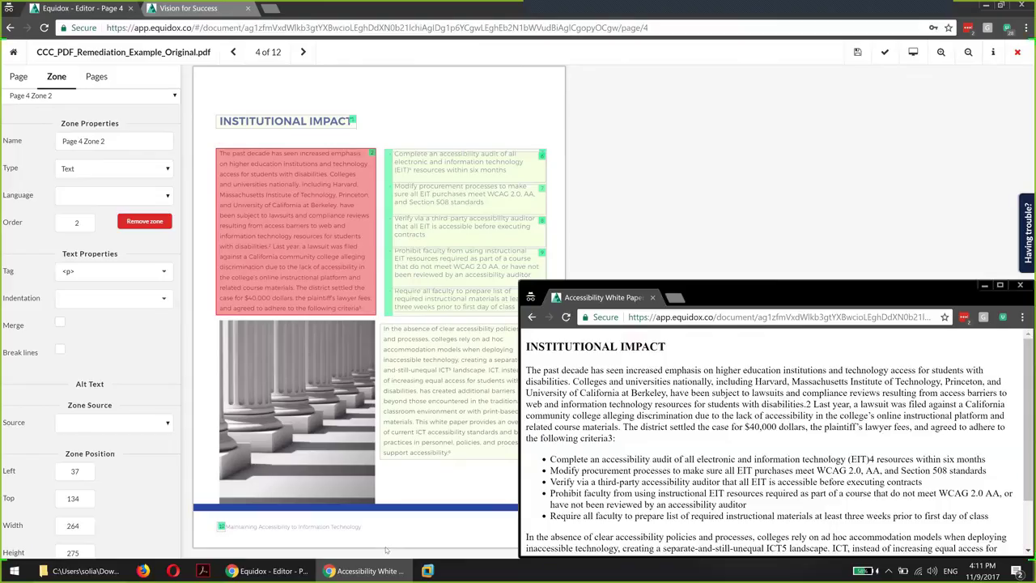
key("super+Up")
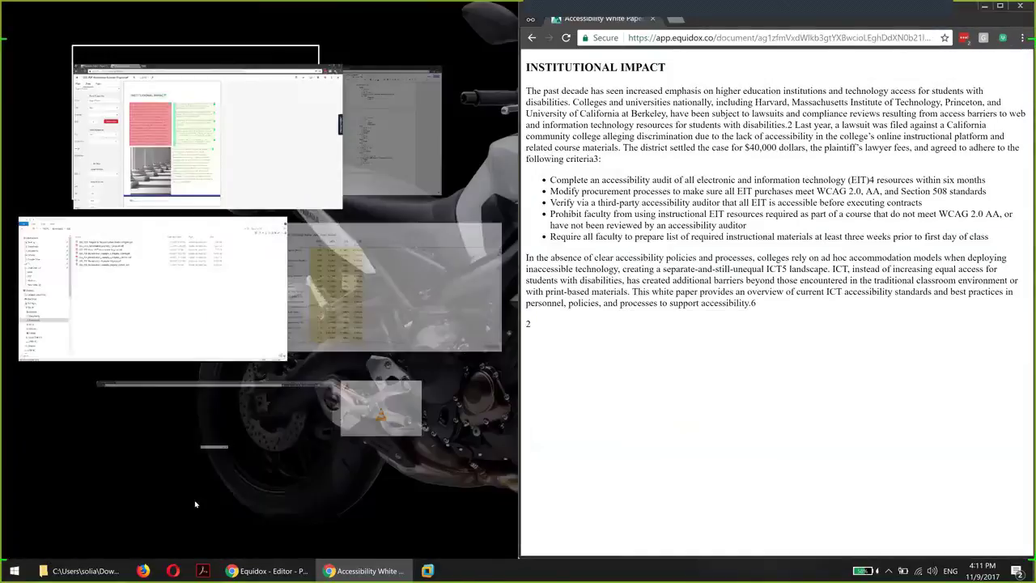
left_click(316, 125)
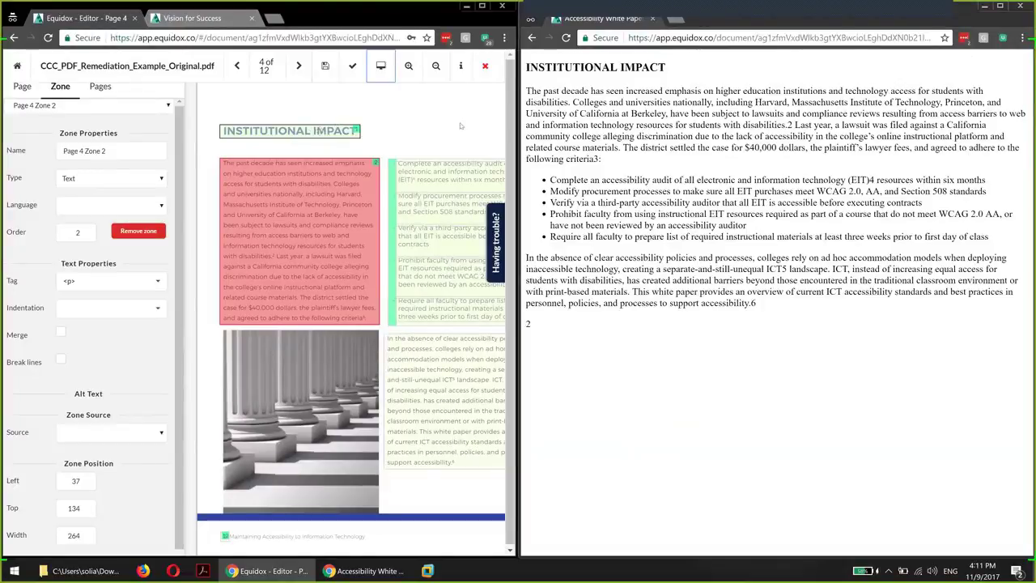
View the page source of the page 4 preview and examine the markup of the INSTITUTIONAL IMPACT heading
left_click_drag(552, 68, 676, 71)
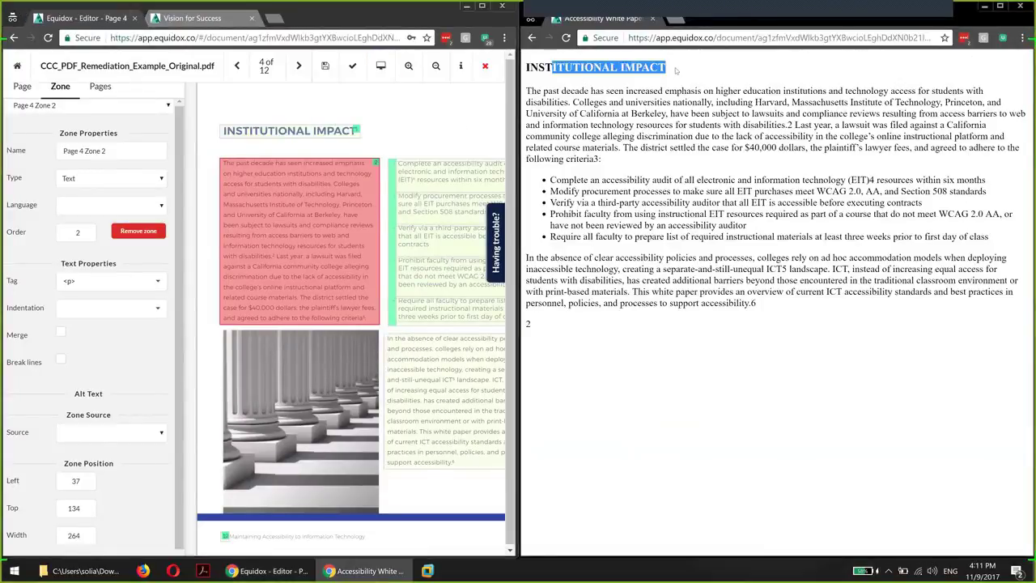
right_click(677, 68)
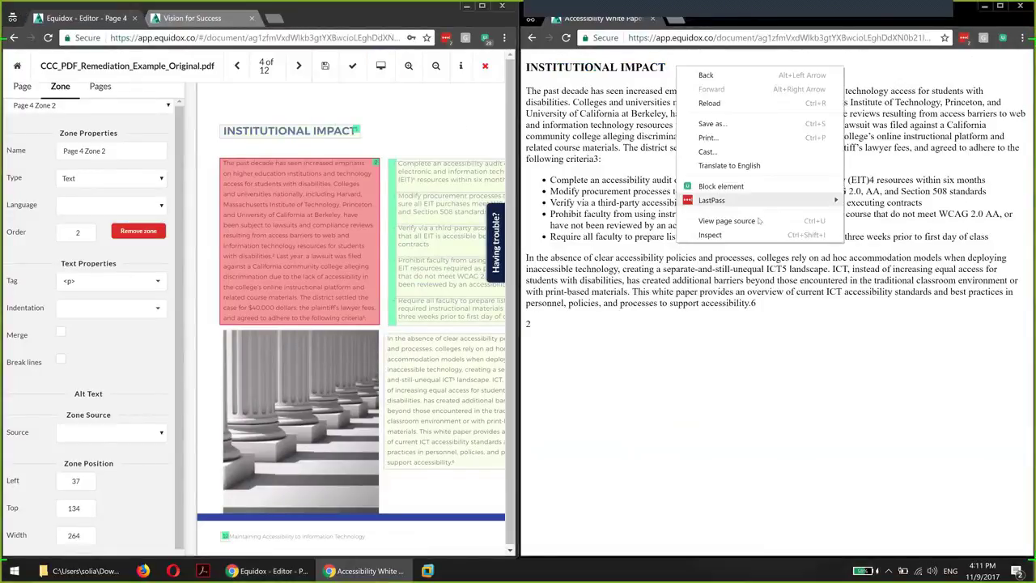
left_click(726, 221)
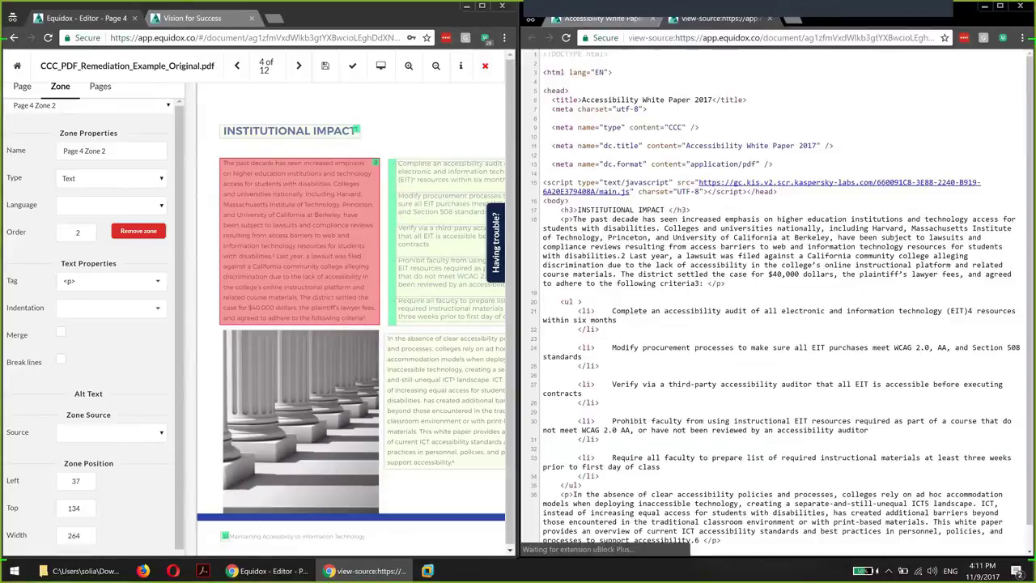
left_click_drag(560, 209, 691, 210)
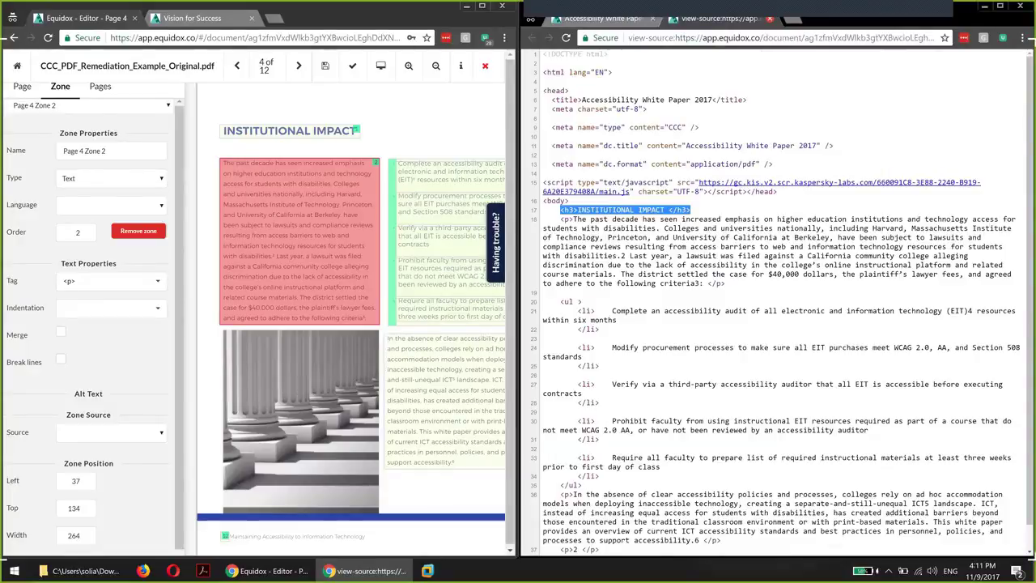
left_click(769, 18)
Review the heading, first paragraph and bulleted list in the page 4 HTML preview
left_click_drag(526, 67, 689, 70)
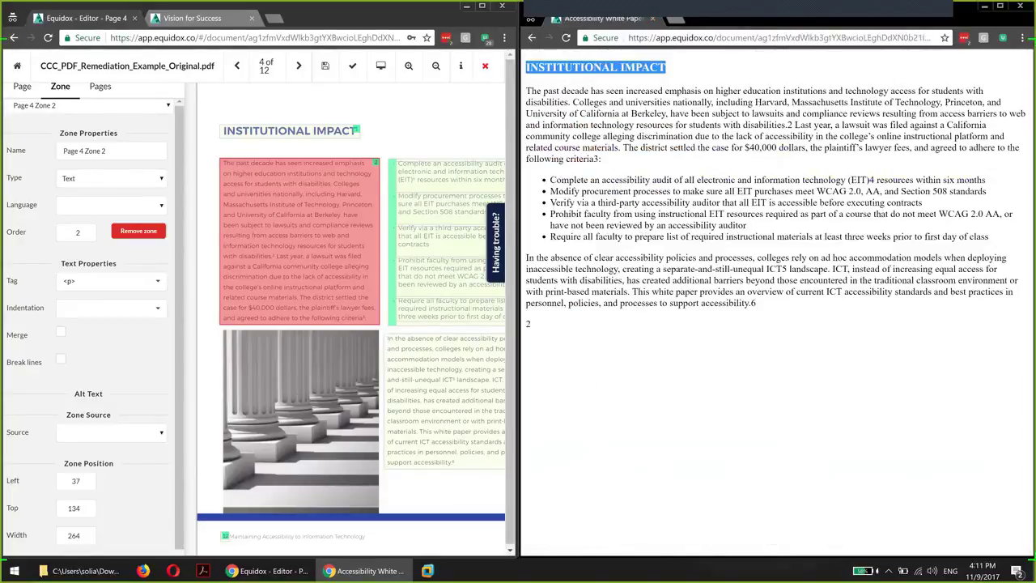
left_click(688, 71)
left_click_drag(526, 91, 626, 168)
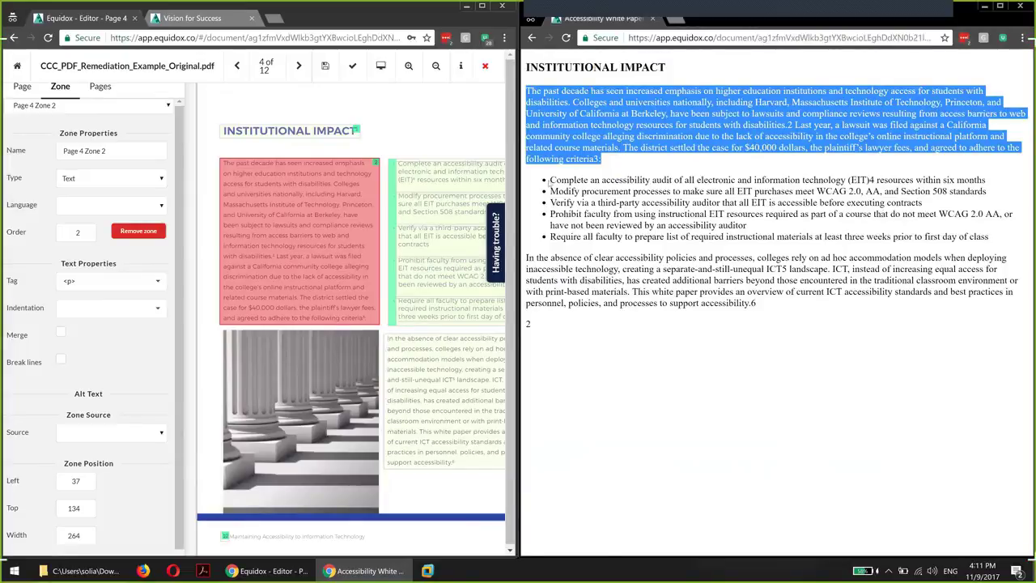
left_click_drag(550, 180, 939, 236)
Widen the editor window, move page 4's list zone off the bullets, and delete the five list item zones
left_click(454, 121)
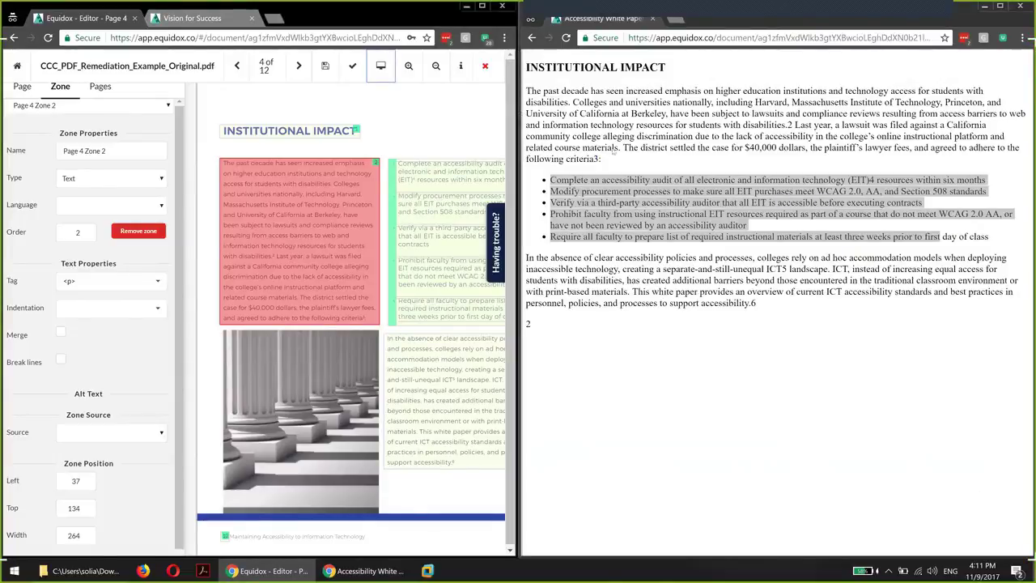
left_click_drag(587, 147, 701, 154)
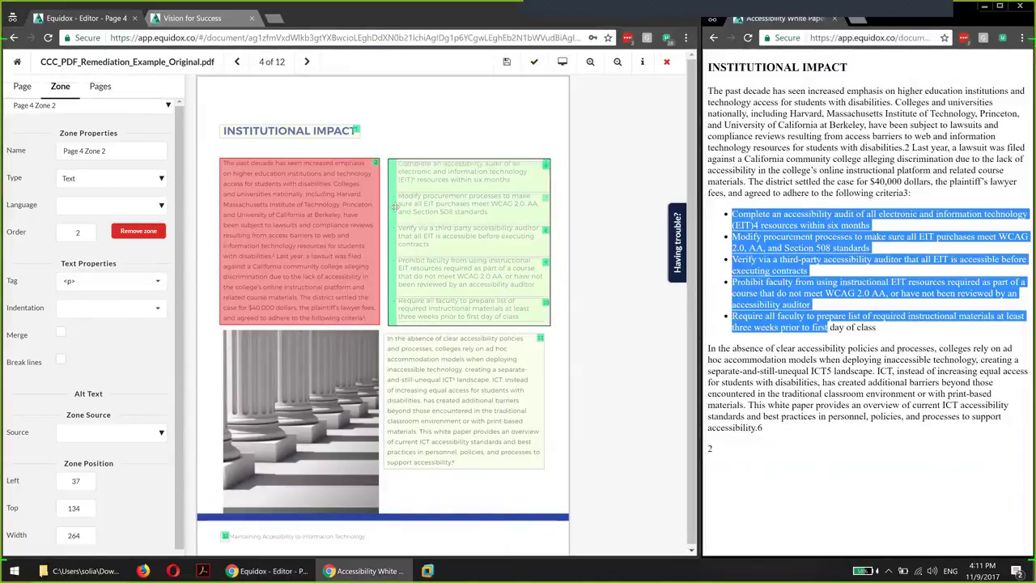
left_click(502, 179)
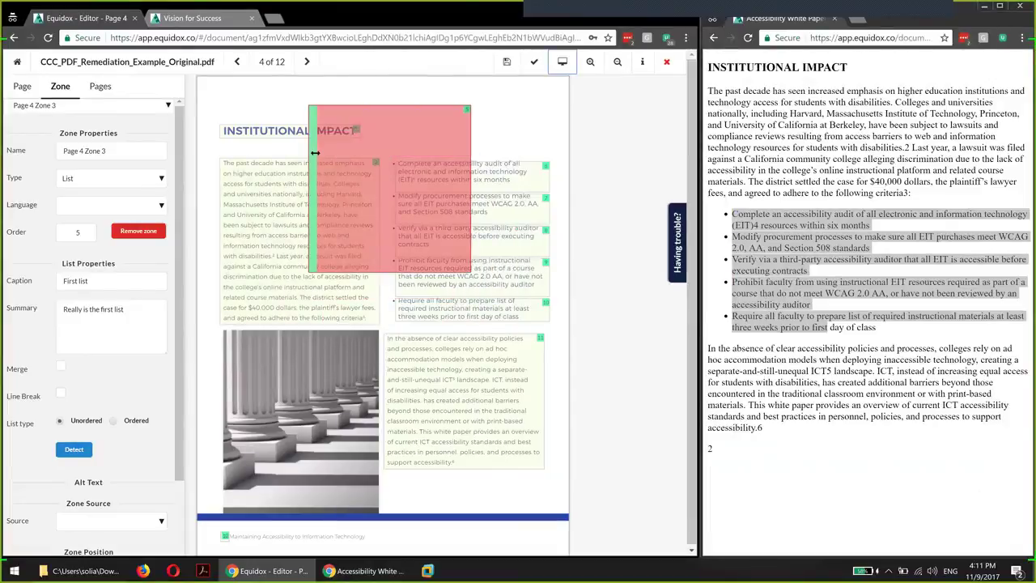
left_click(502, 304)
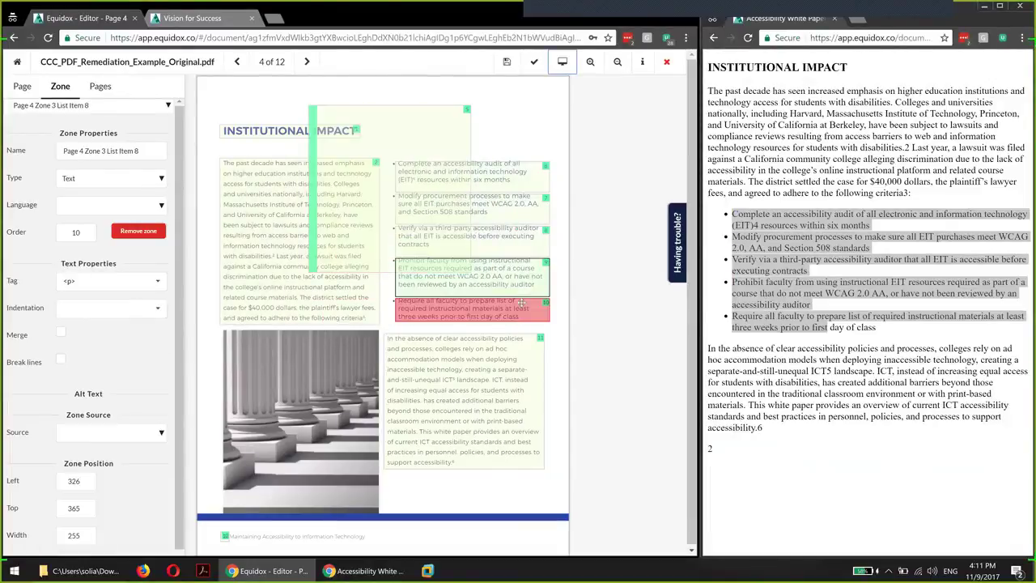
double_click(529, 260)
double_click(526, 237)
double_click(527, 208)
double_click(523, 171)
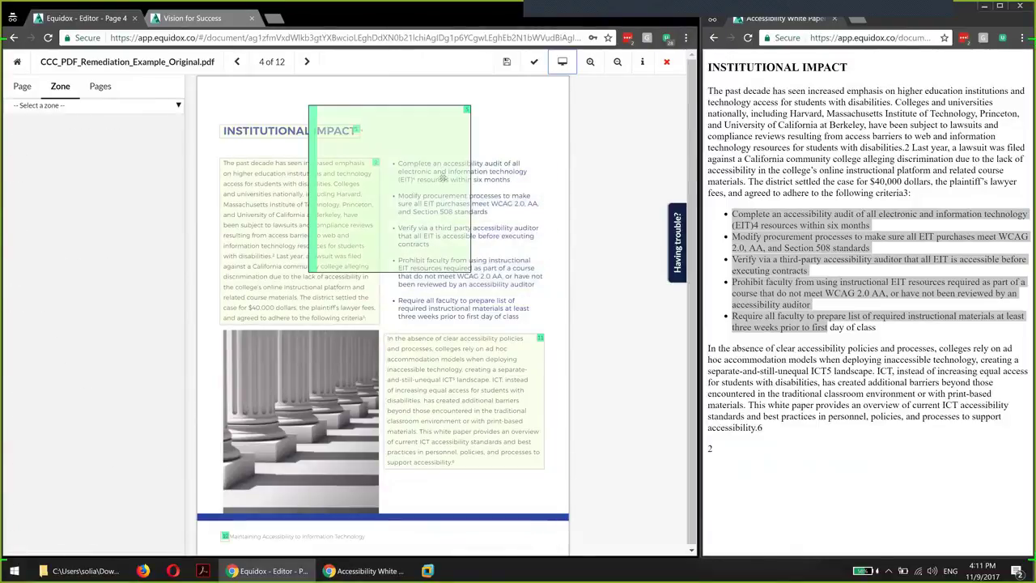
Move the list zone back over page 4's bulleted list and detect its list items
left_click(443, 176)
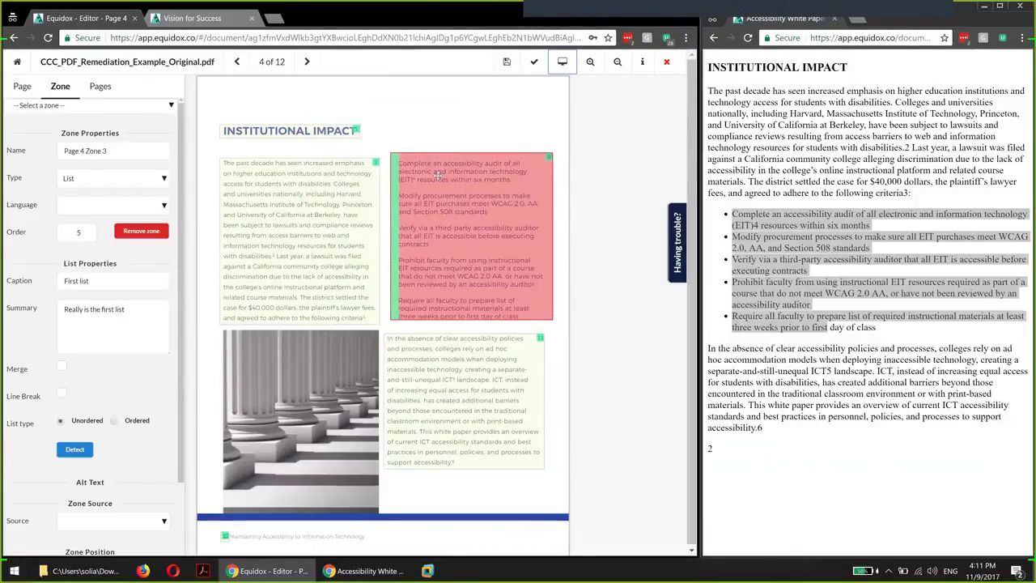
left_click_drag(438, 175, 436, 179)
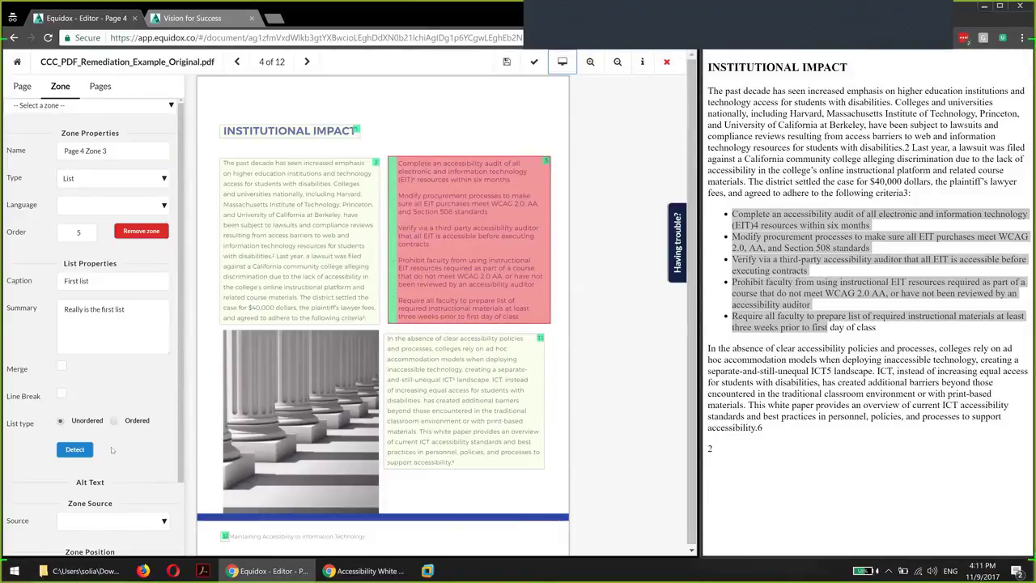
left_click(74, 450)
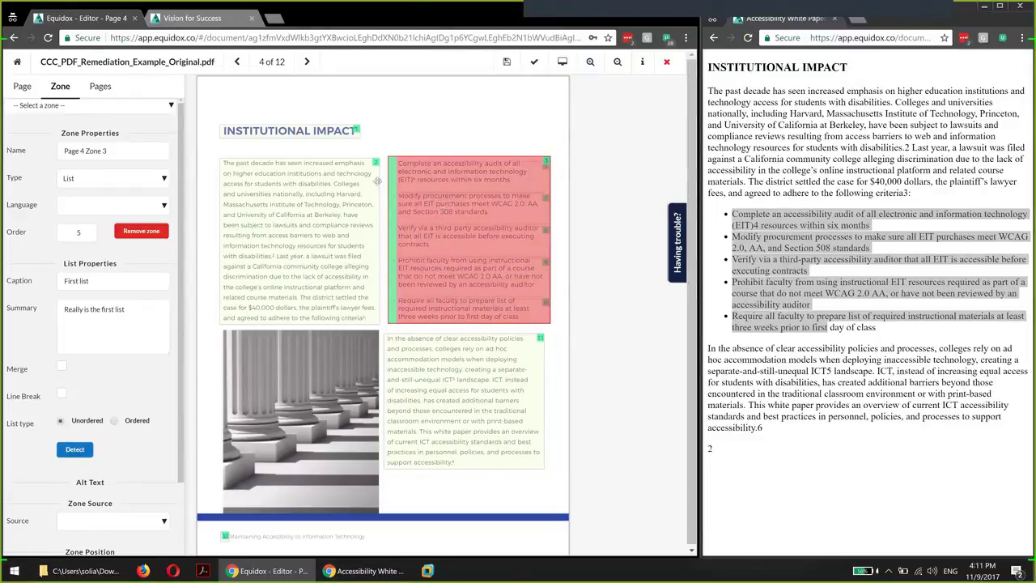
mouse_move(394, 171)
left_mouse_down()
mouse_move(407, 372)
mouse_move(394, 168)
left_mouse_up()
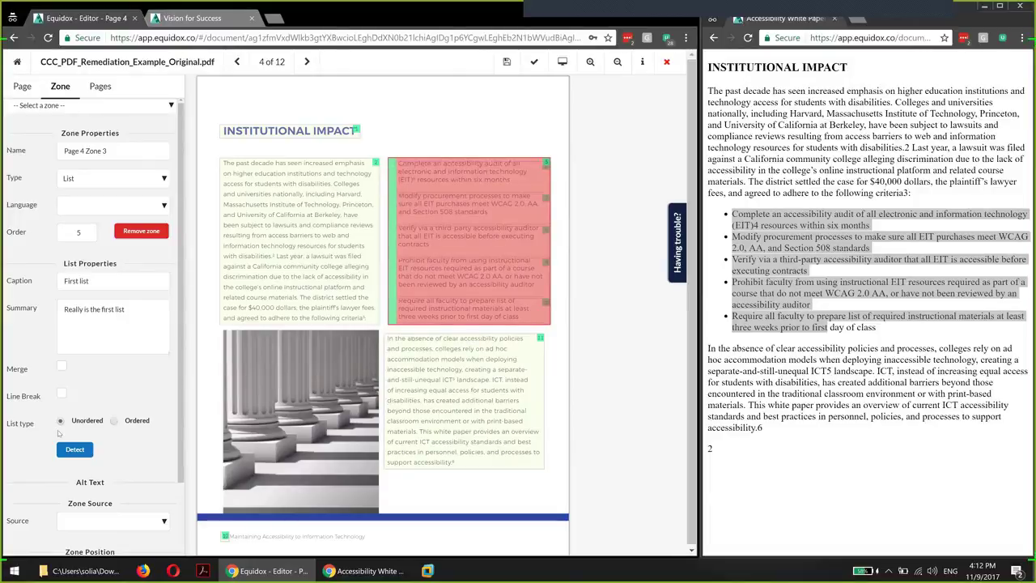
Set the list type of page 4's list zone to Ordered and review the available style types
left_click(113, 421)
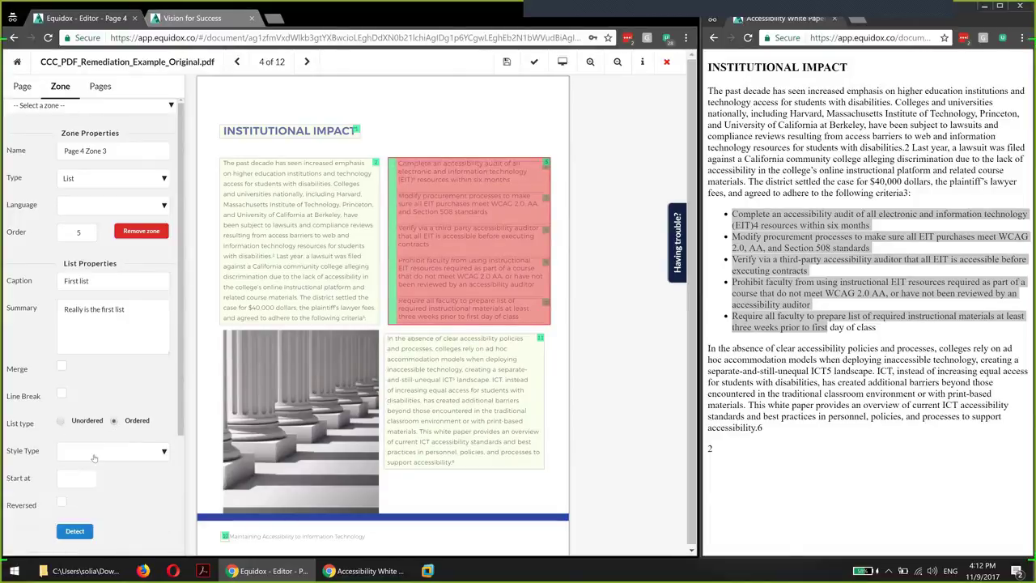
left_click(95, 457)
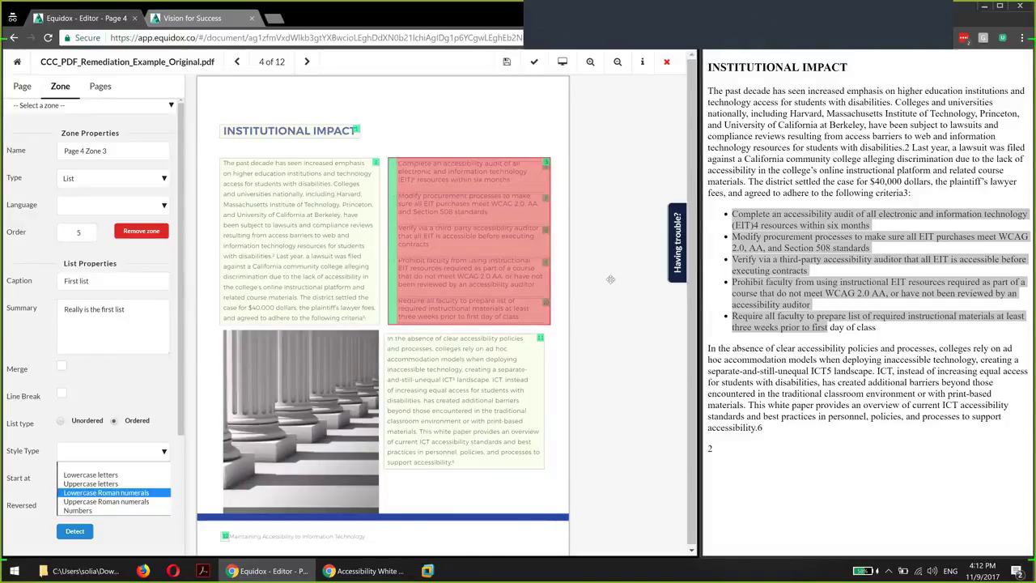
left_click(405, 100)
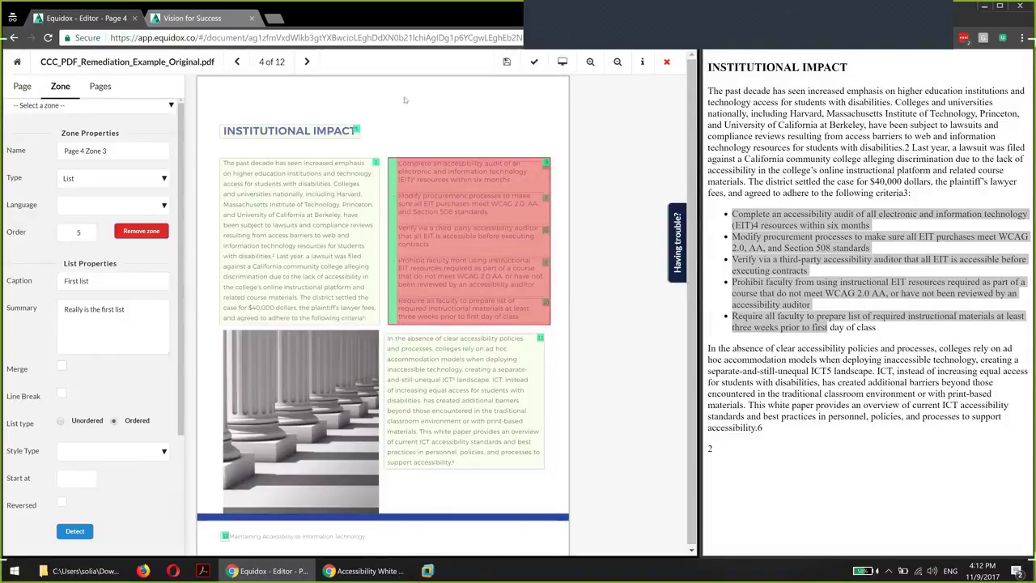
Review the page 4 HTML preview content and inspect the heading, first paragraph and list zones
left_click(818, 283)
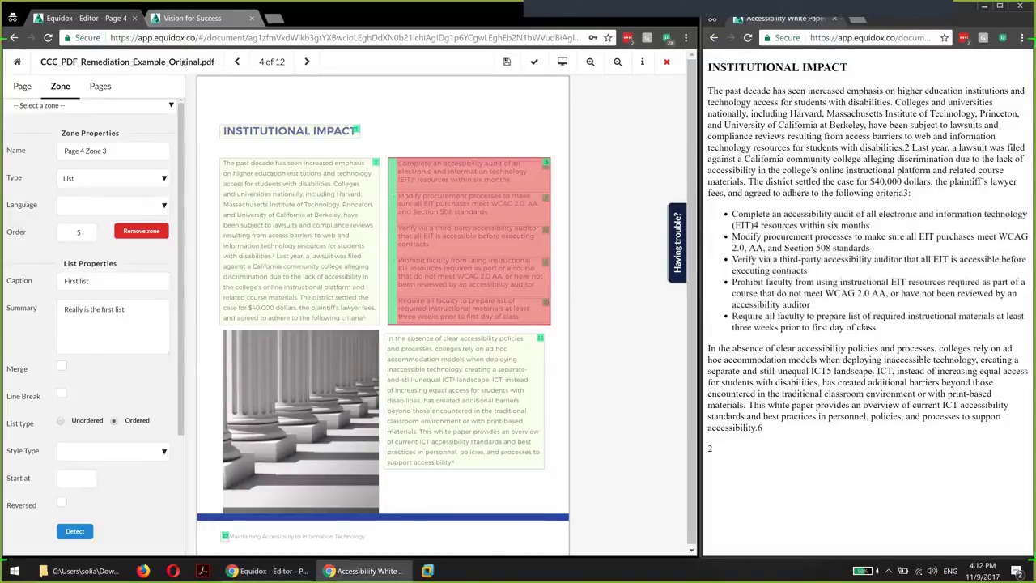
left_click_drag(754, 67, 833, 487)
left_click(817, 461)
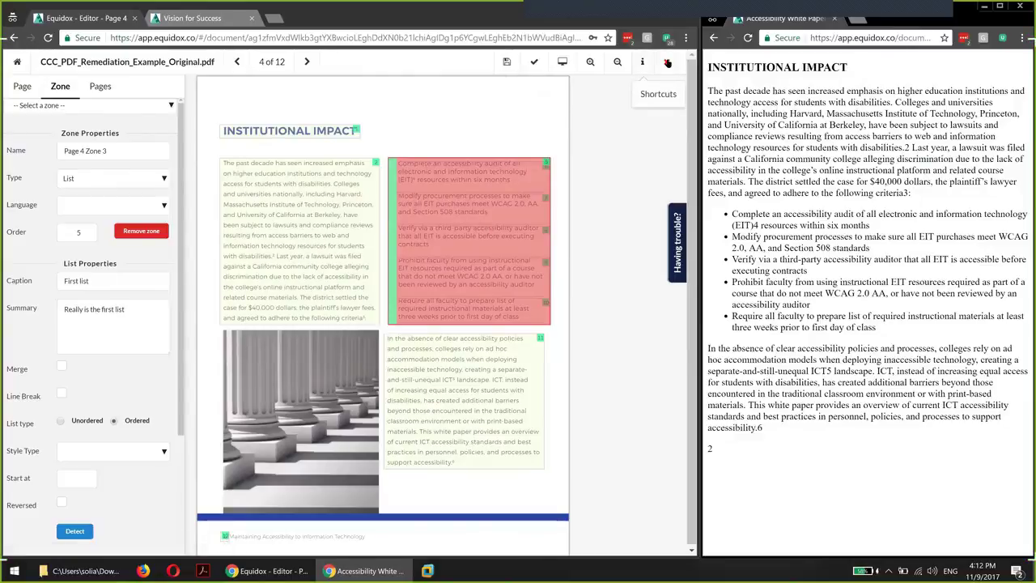
left_click(311, 131)
left_click(323, 213)
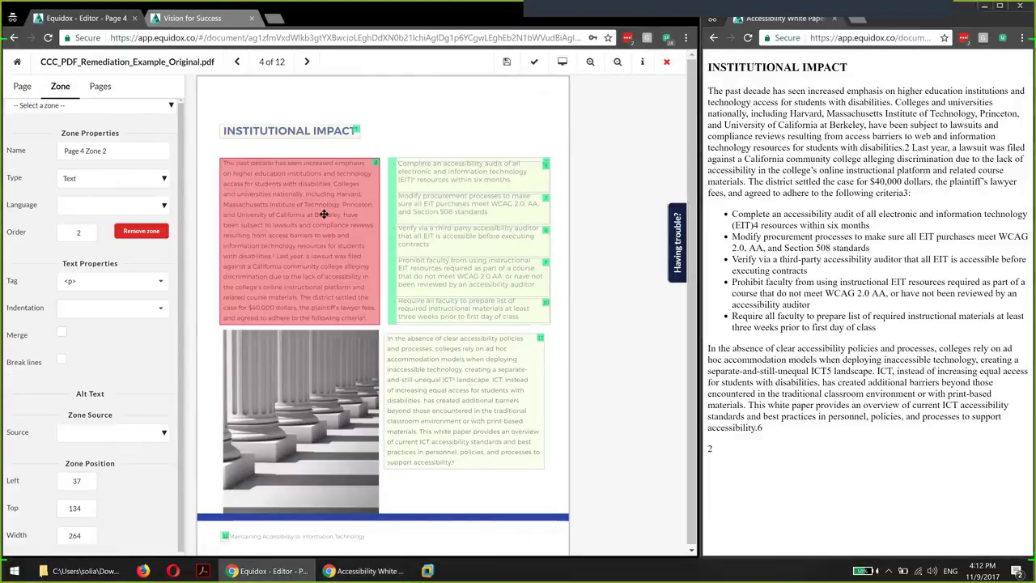
left_click(390, 169)
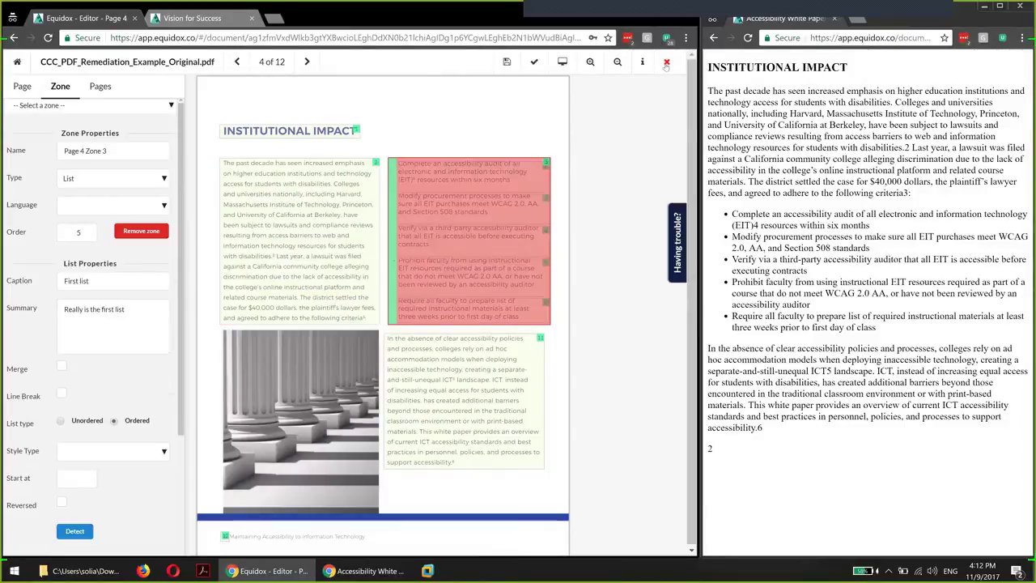
Open page 1, examine the alt description of the cover photo's image zone, and preview the page as HTML
left_click(102, 91)
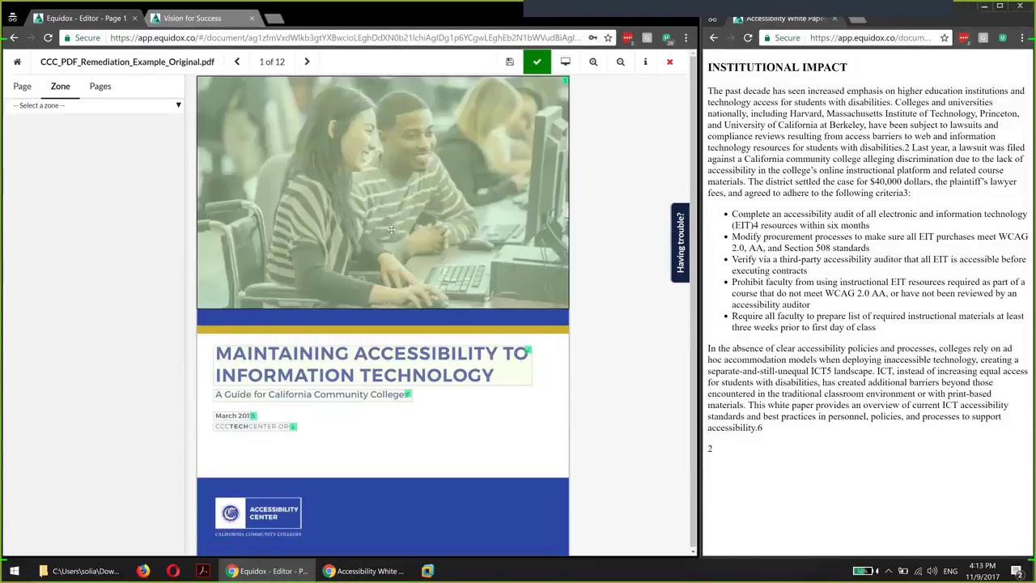
left_click(391, 230)
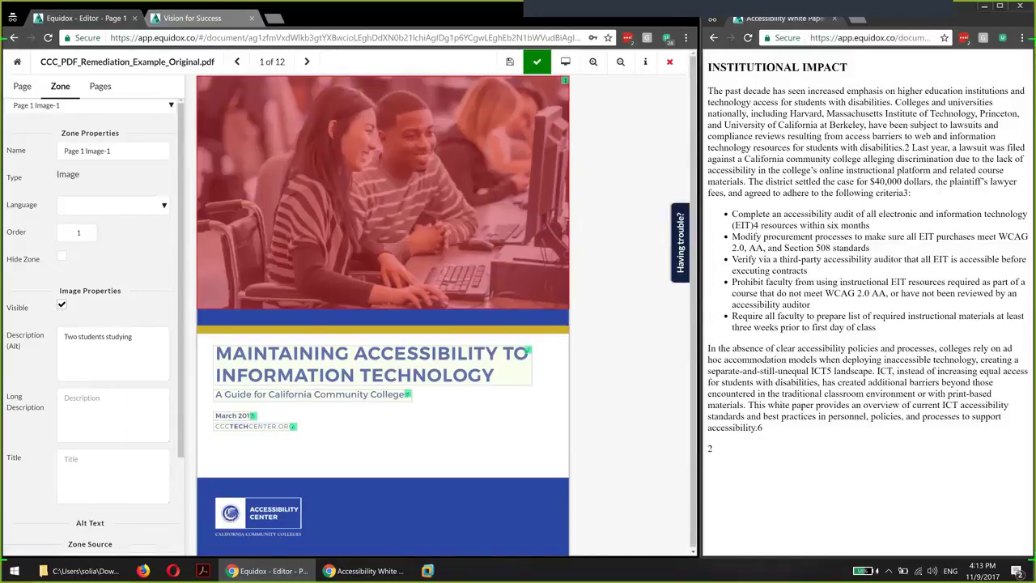
left_click_drag(133, 337, 64, 336)
left_click(88, 337)
left_click(565, 64)
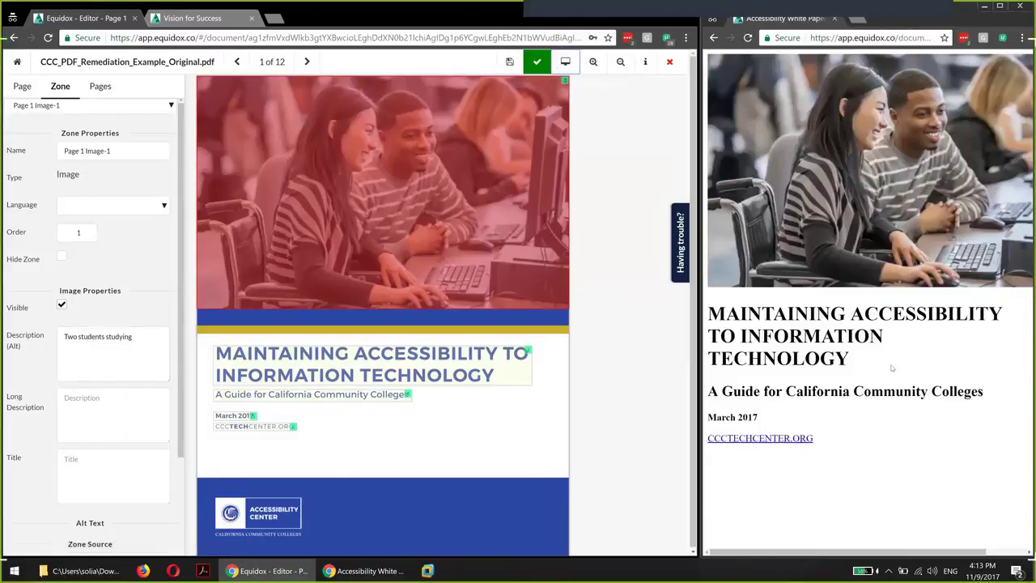
View the page source of the page 1 preview and examine the cover image's alt attribute
right_click(870, 361)
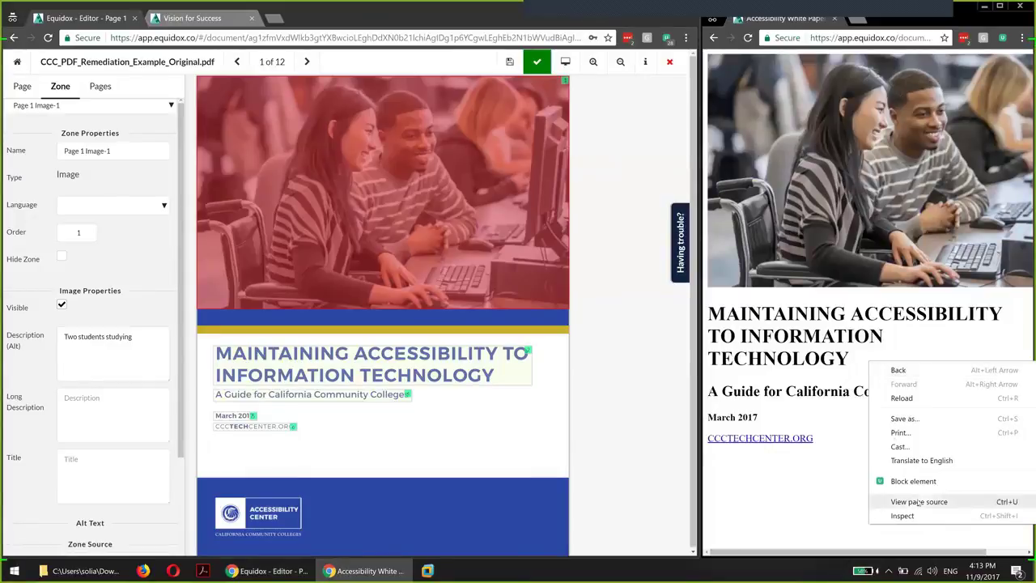
left_click(824, 364)
left_click_drag(869, 219, 991, 219)
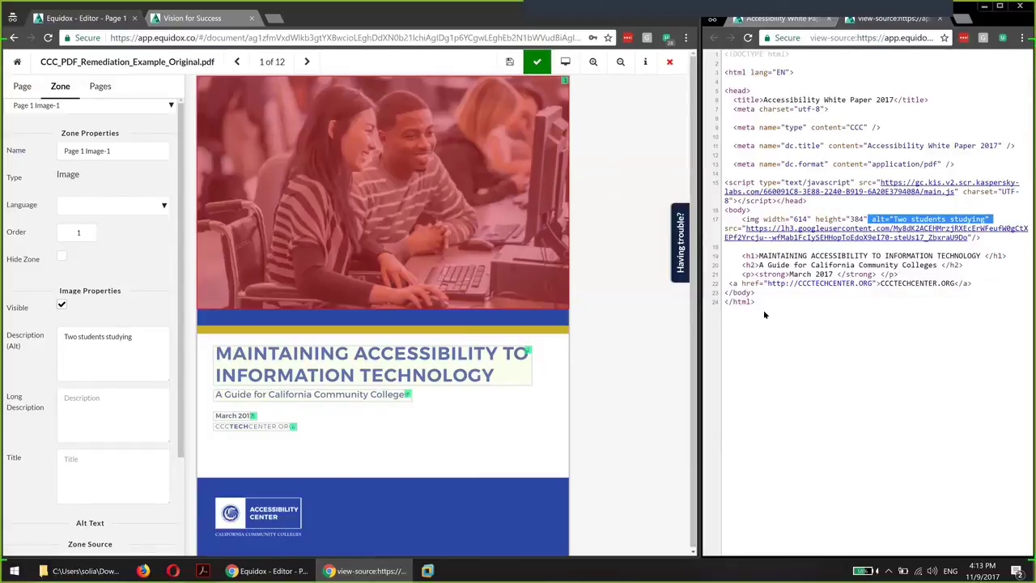
left_click(940, 17)
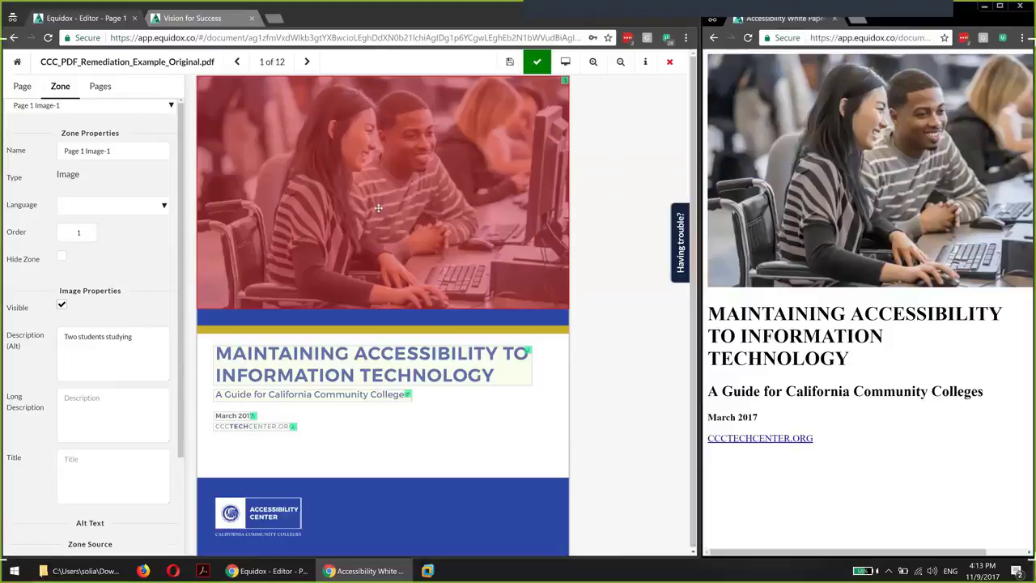
On page 12, resize the text zone to enclose the whole Technology Center logo, about 257 wide at left 180, top 594
left_click(100, 86)
scroll(90, 504, "down", 10)
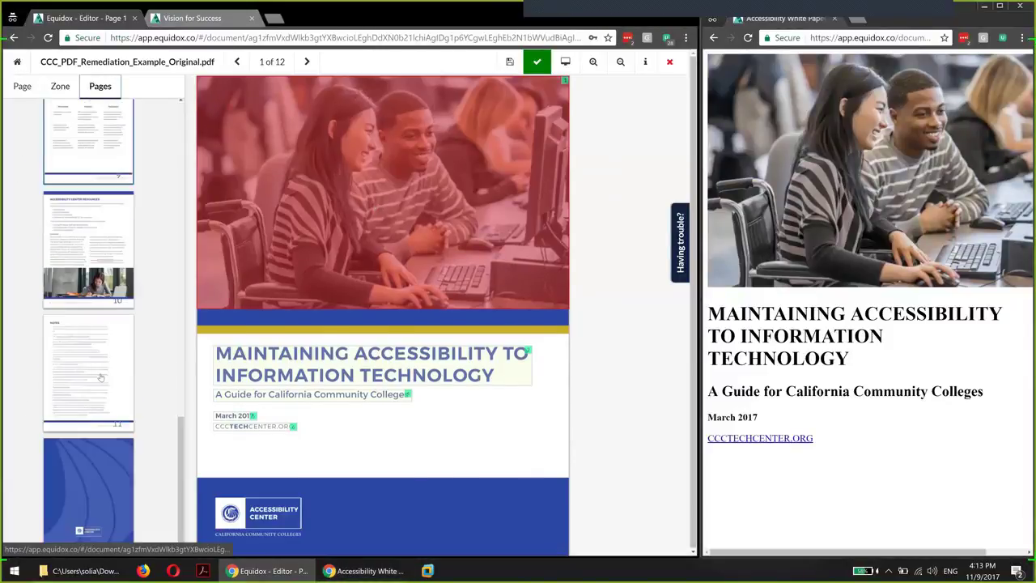
left_click(91, 504)
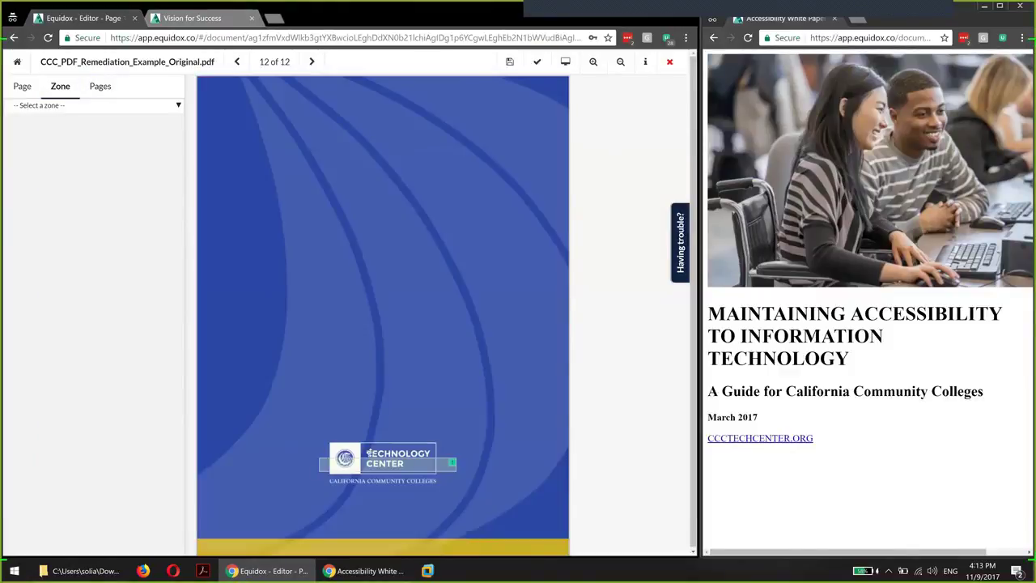
left_click(368, 463)
left_click_drag(370, 467, 370, 492)
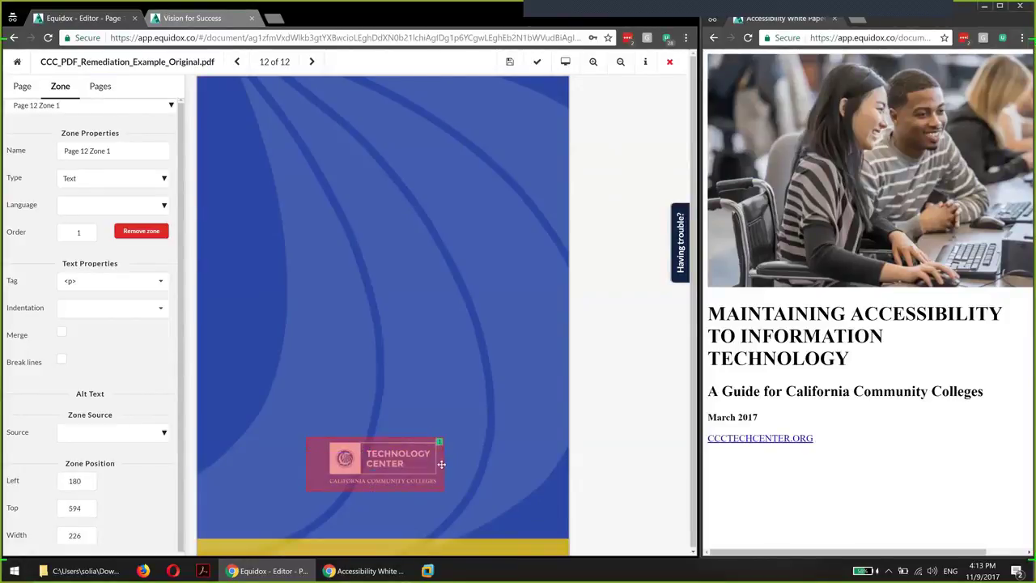
left_click_drag(463, 464, 460, 464)
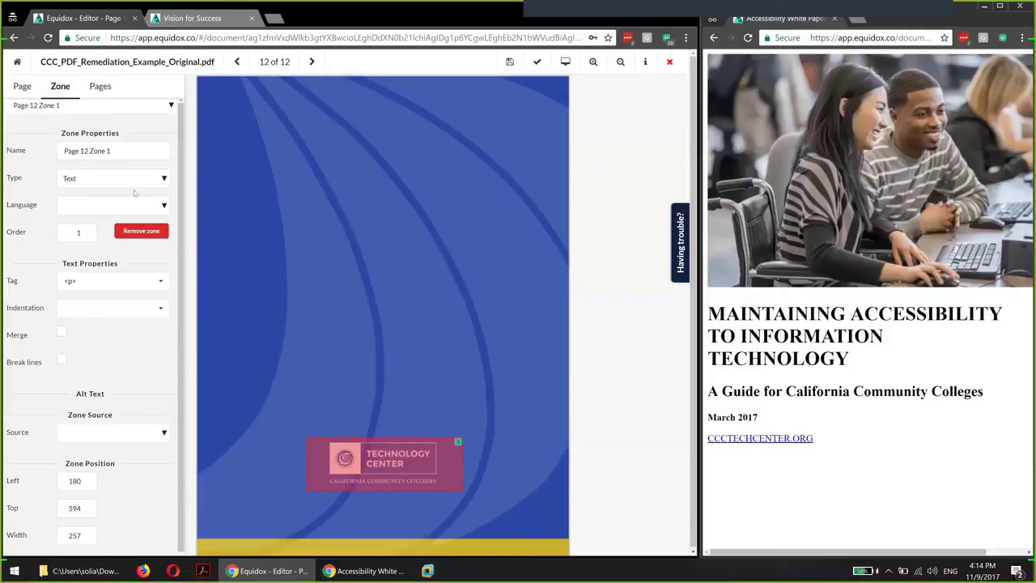
Change the logo zone's type to Graphic with the alt description "CCC TECH CENTER" and preview page 12 as HTML
left_click(109, 178)
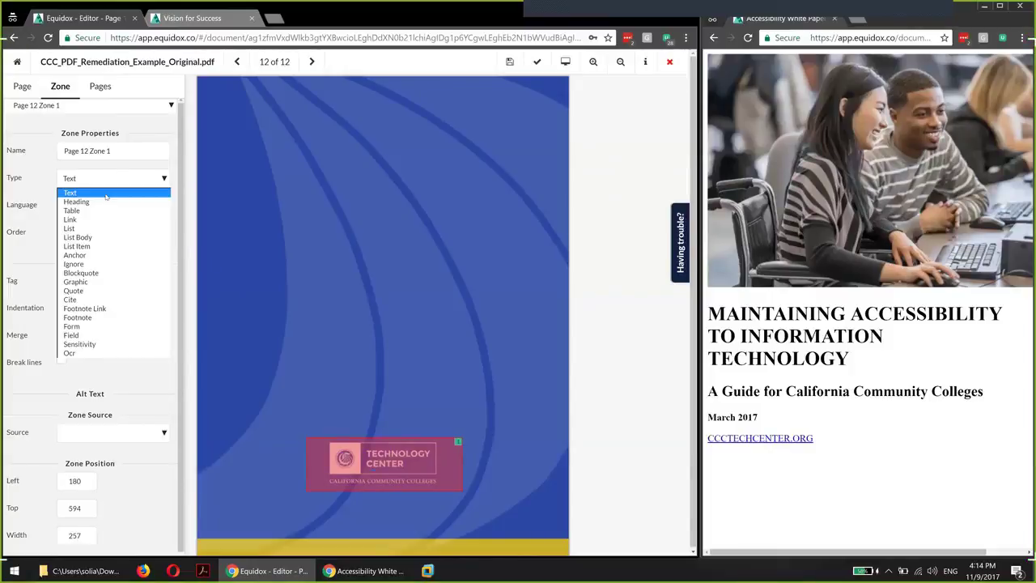
left_click(84, 282)
left_click(116, 327)
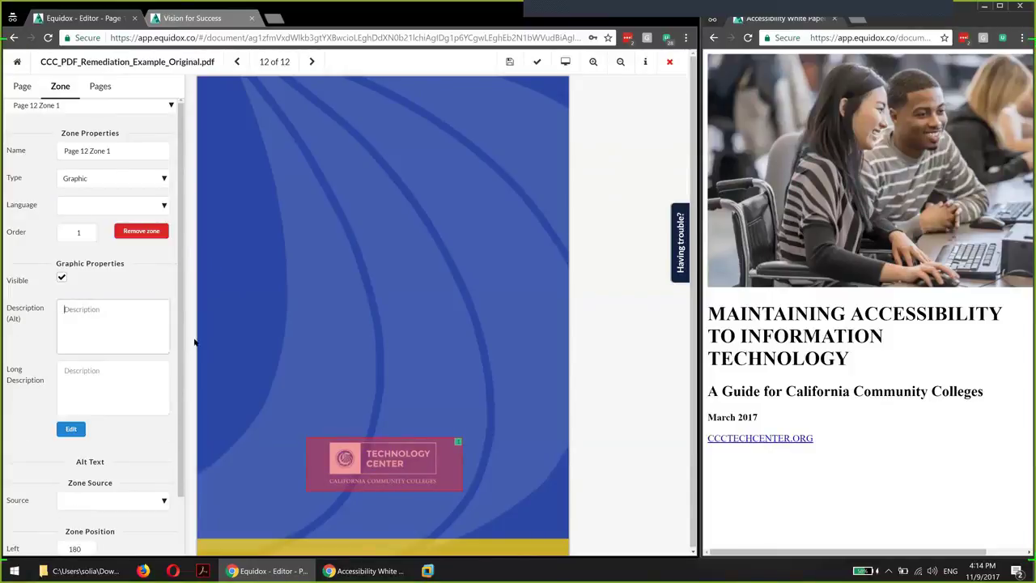
type("CCC TECH CENTER")
left_click(566, 63)
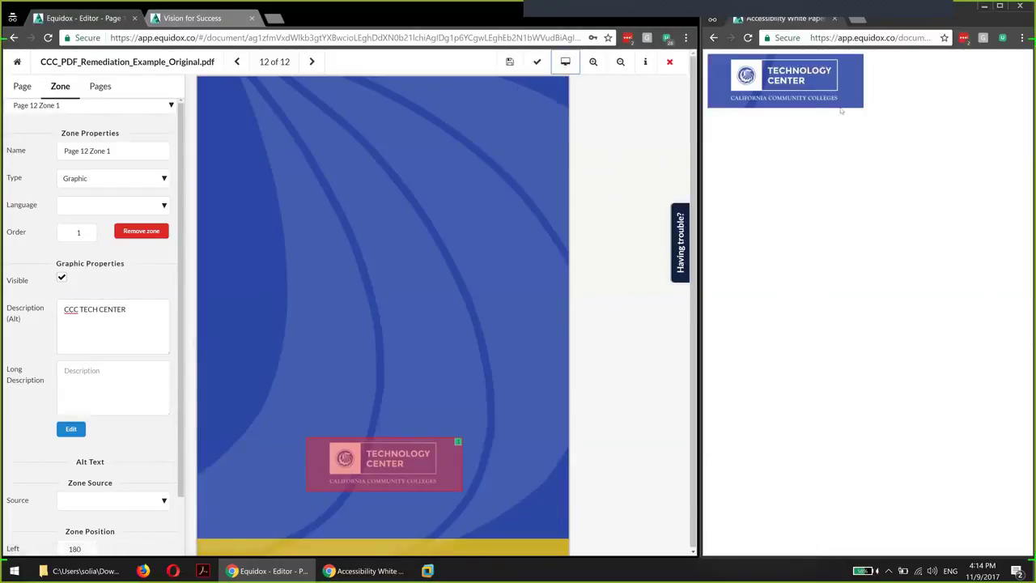
Close the page 12 editor and open page 9, Best Practices, from the document's page thumbnails
left_click(779, 238)
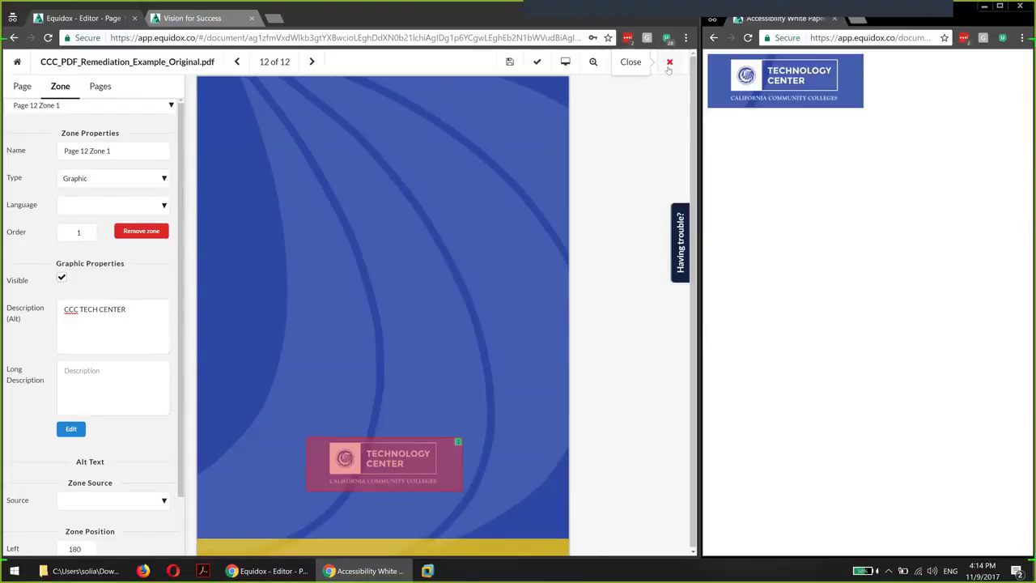
left_click(669, 70)
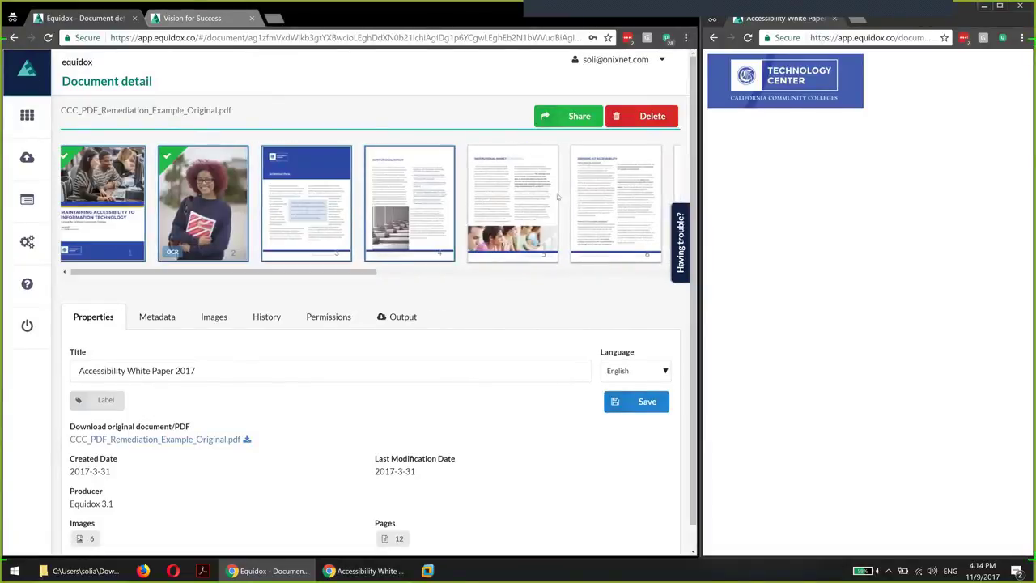
left_click_drag(358, 273, 606, 270)
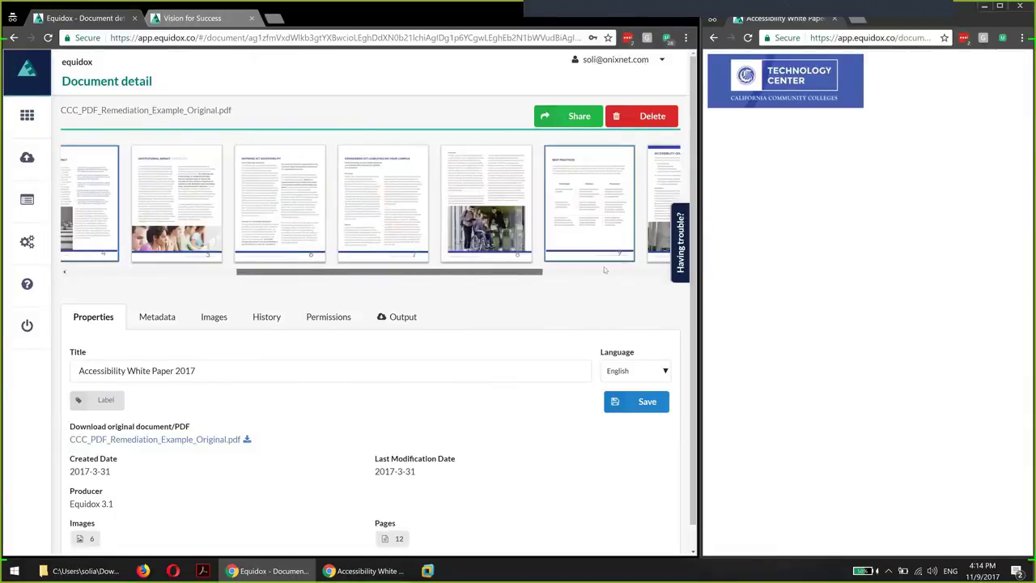
left_click(434, 214)
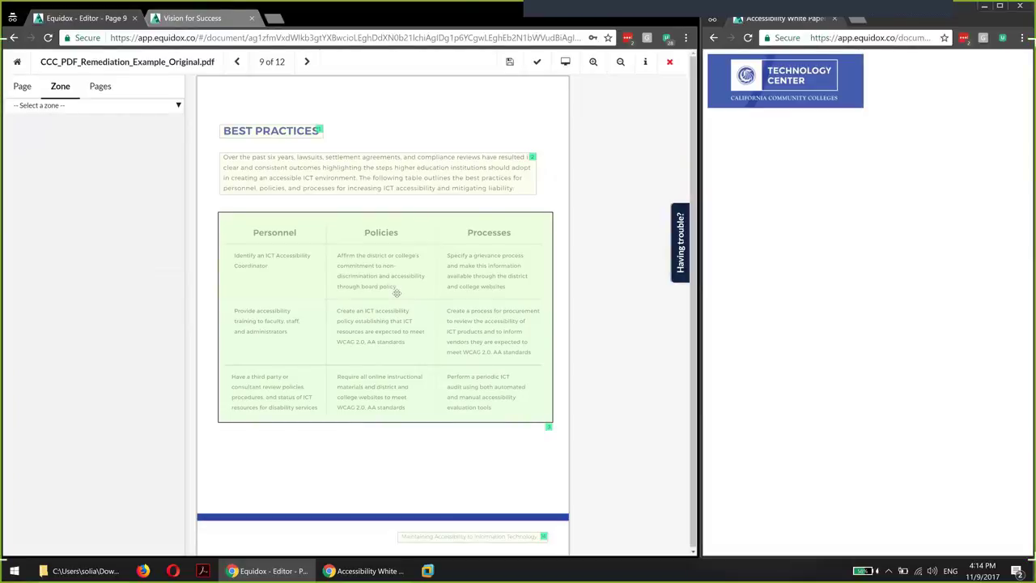
Select the Best Practices table zone, keep its type as Table, and open it in the Table Editor
left_click(290, 269)
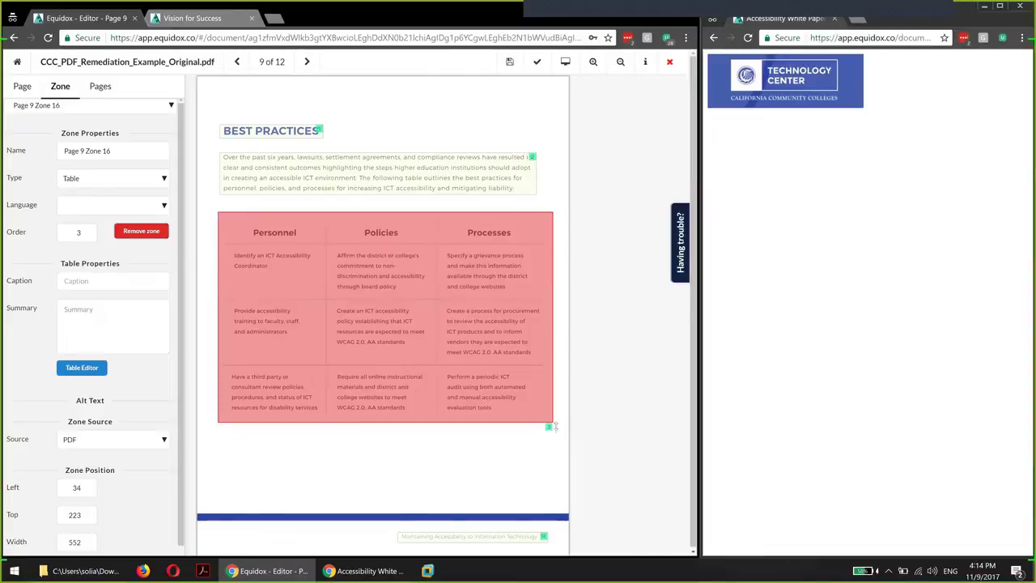
left_click(118, 179)
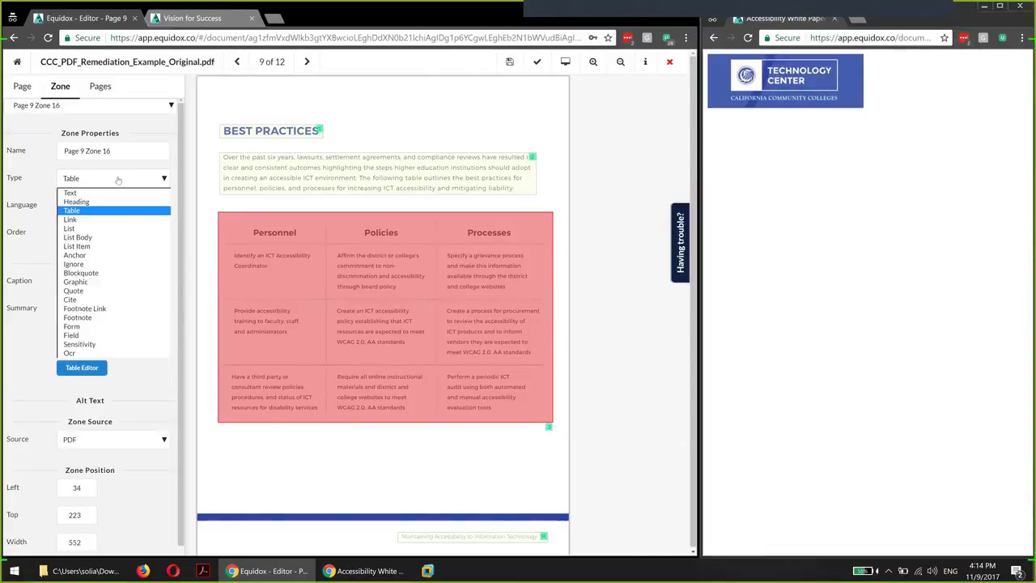
left_click(81, 210)
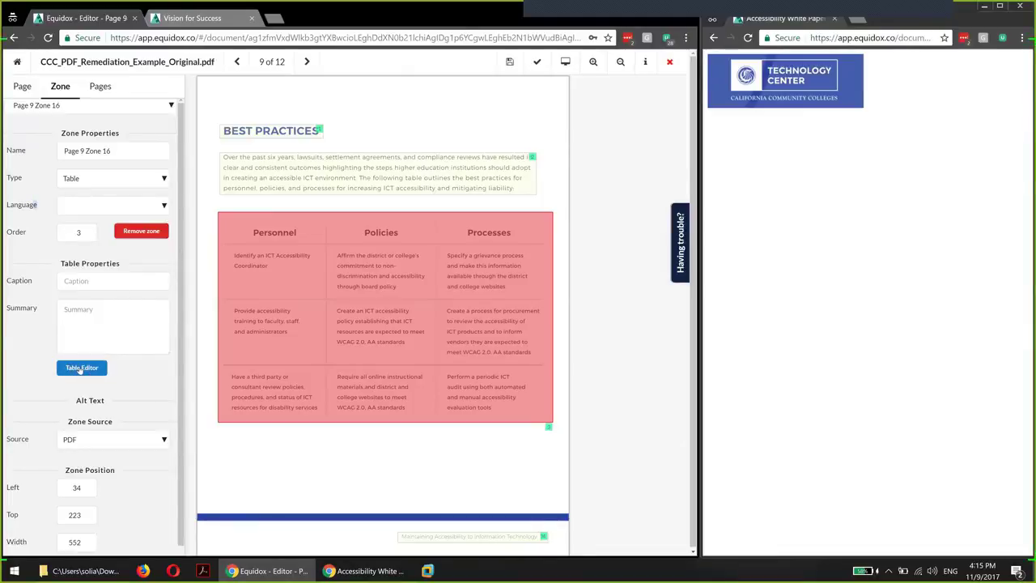
left_click(81, 368)
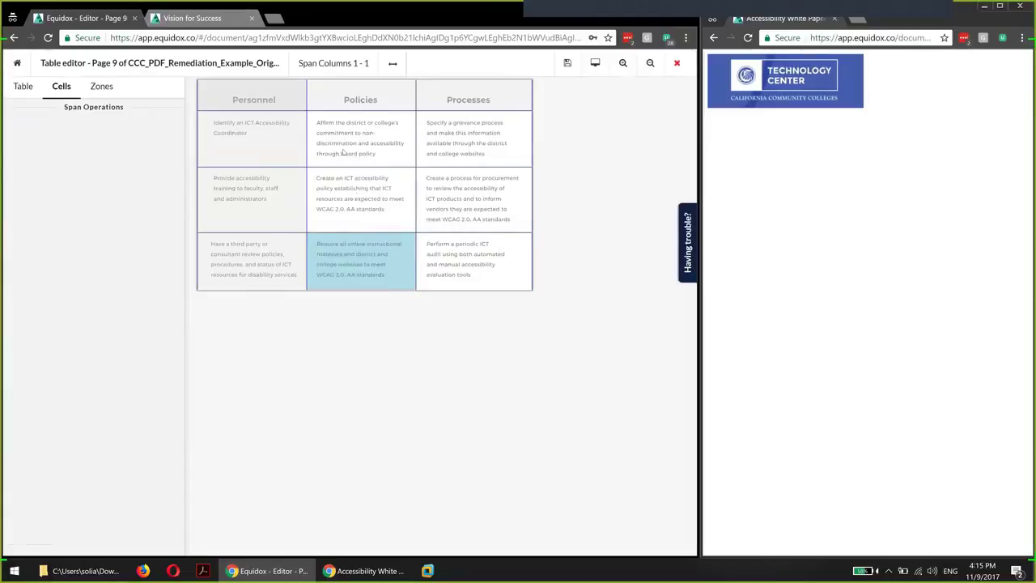
Examine the table's header cells and grid lines, and preview the table as HTML
mouse_move(291, 103)
left_mouse_down()
mouse_move(294, 149)
mouse_move(300, 111)
left_mouse_up()
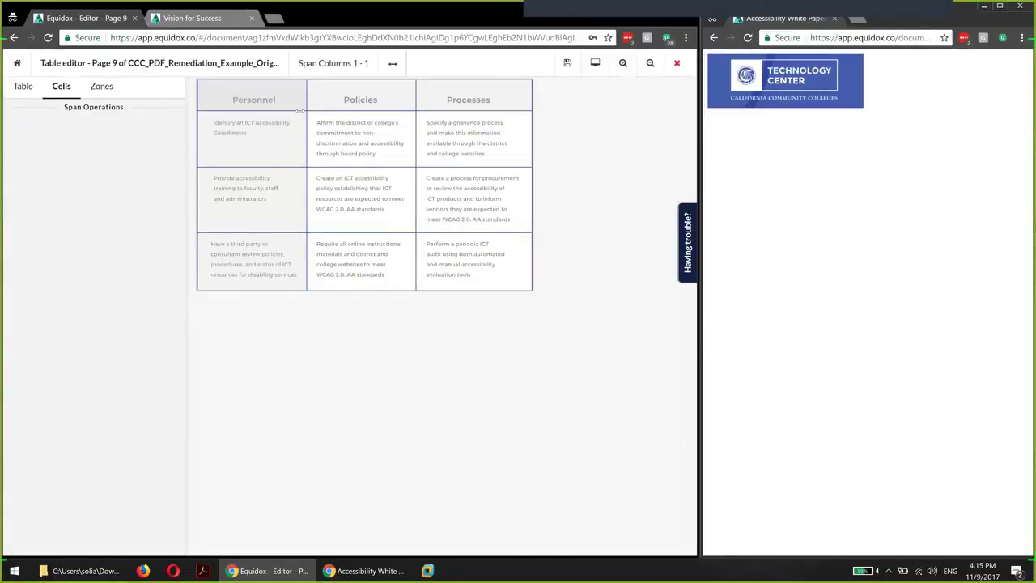
left_click(466, 126)
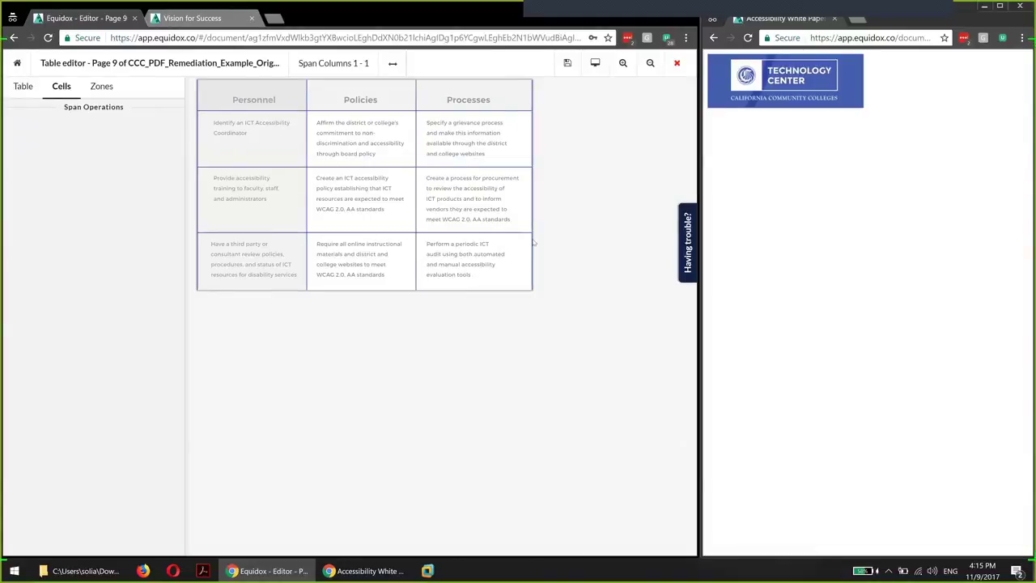
left_click(595, 65)
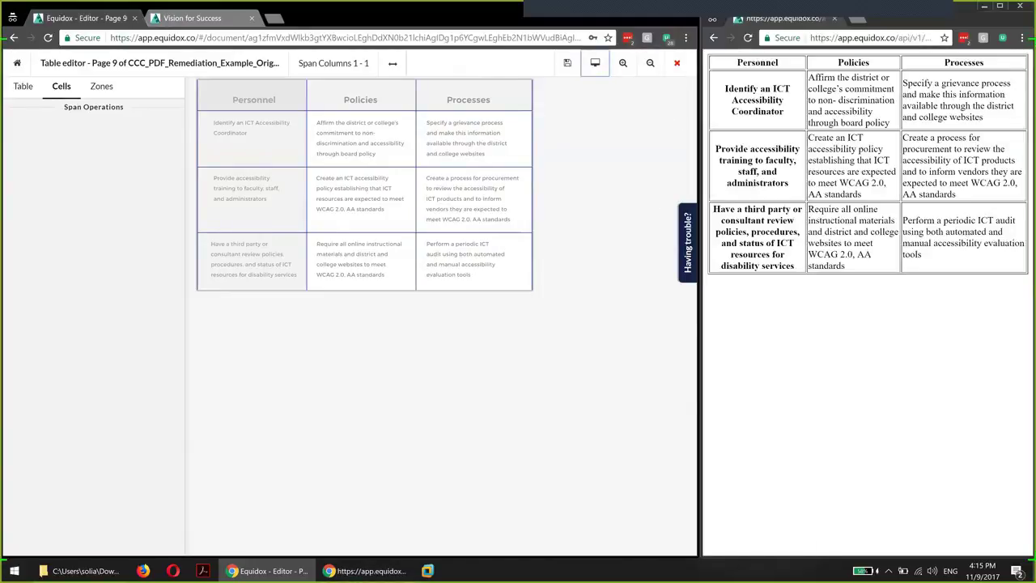
Merge the Policies column with the Processes column and preview the table as HTML
left_click(382, 134)
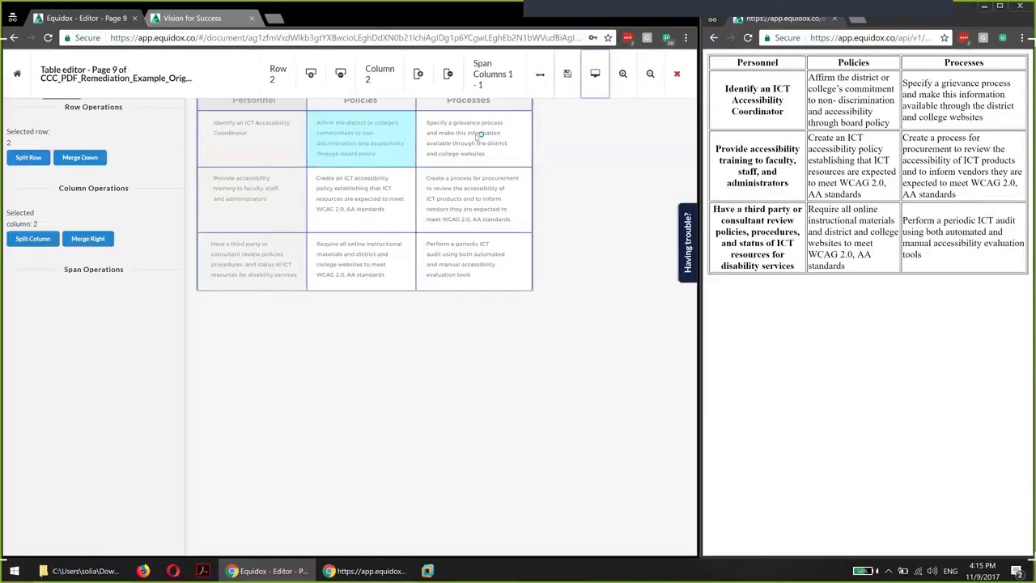
left_click(86, 238)
left_click(597, 67)
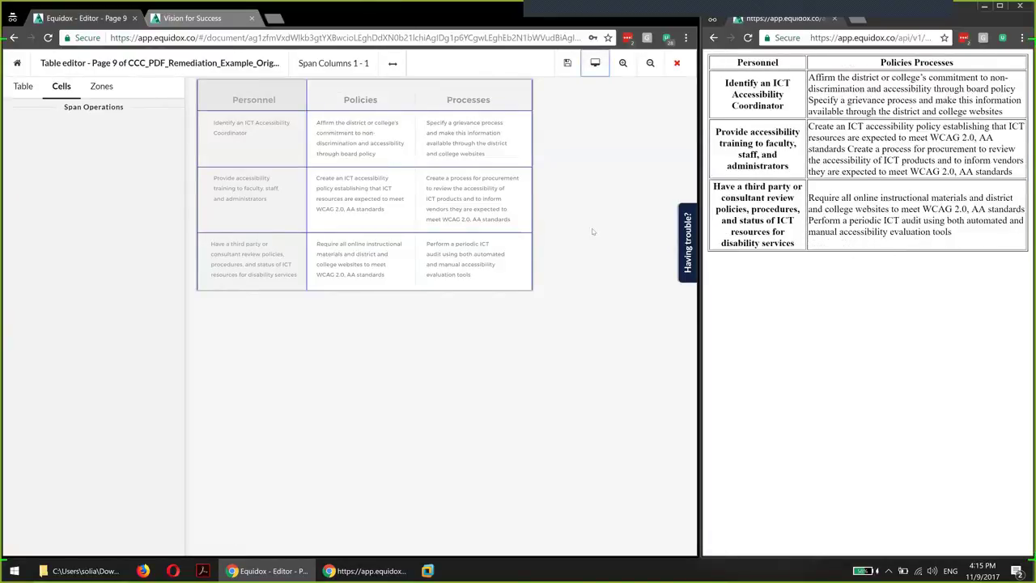
Split the merged column back into separate Policies and Processes columns
left_click(374, 154)
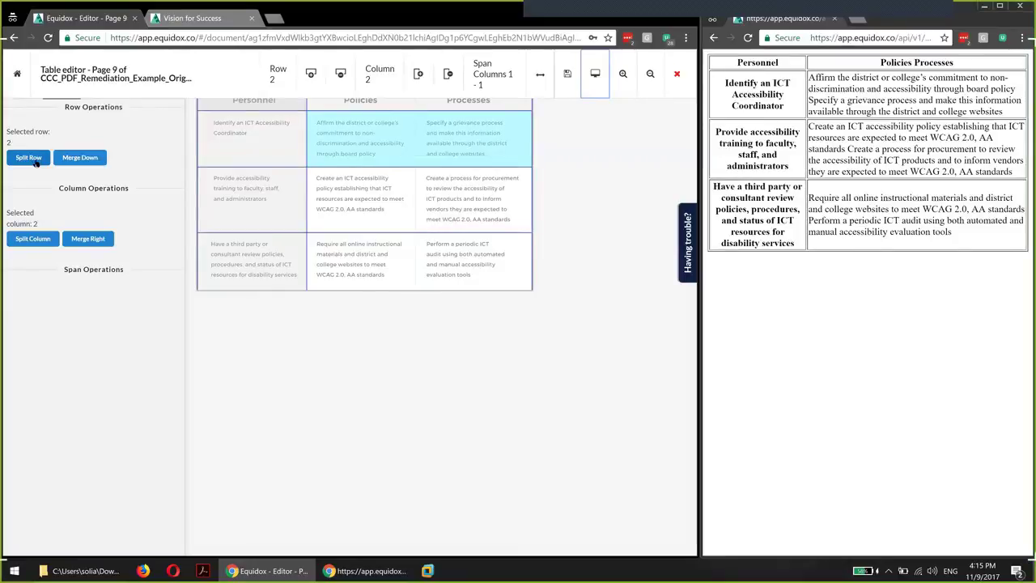
left_click(36, 162)
left_click(91, 238)
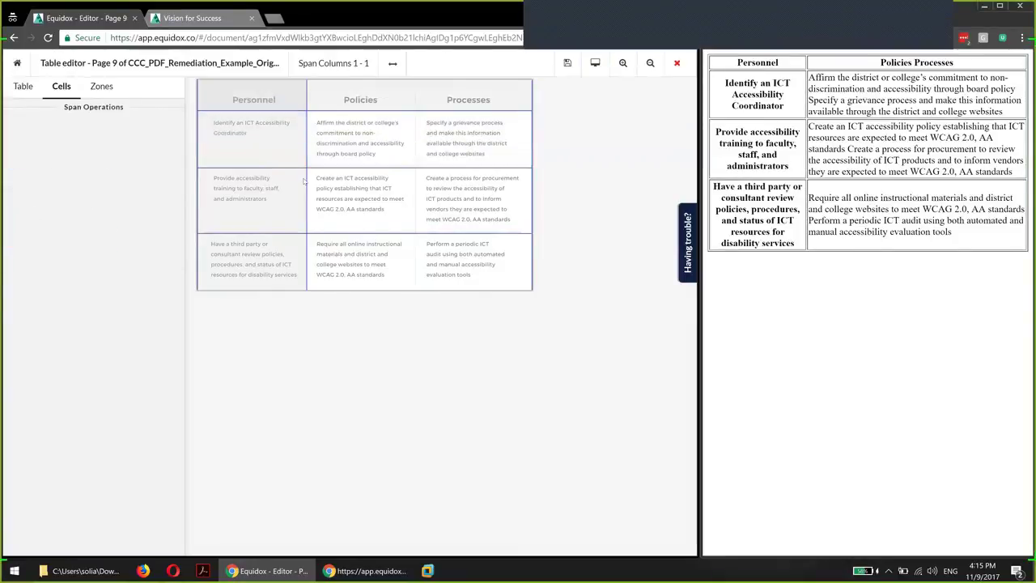
left_click(40, 239)
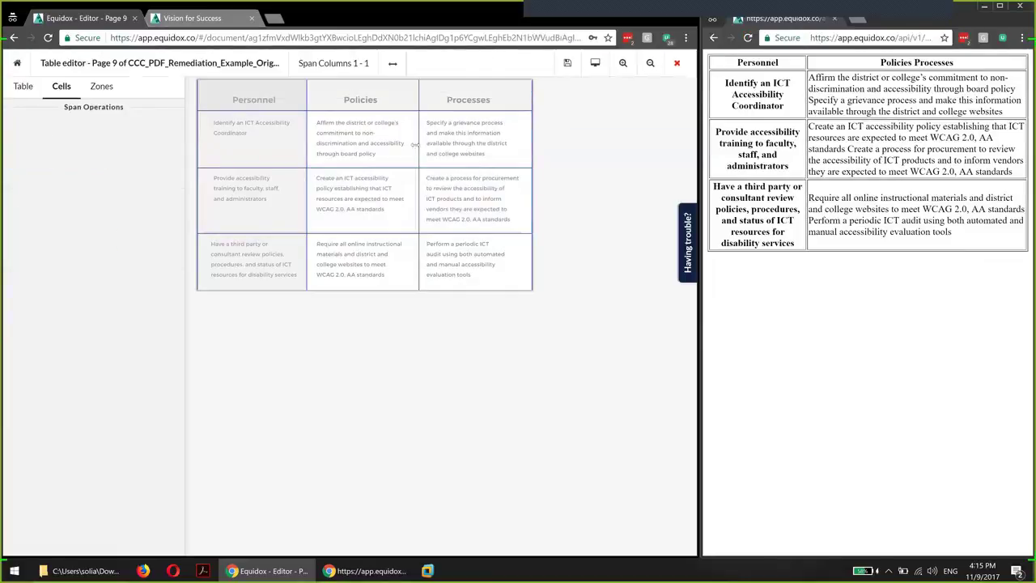
Preview the three-column table as HTML, save it, and return to the page editor
left_click(595, 68)
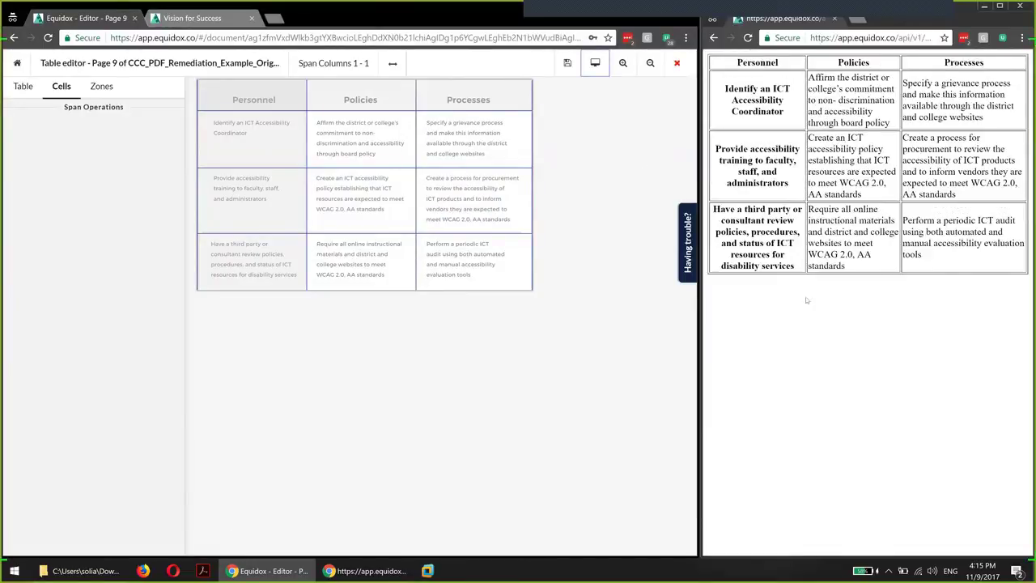
left_click(568, 63)
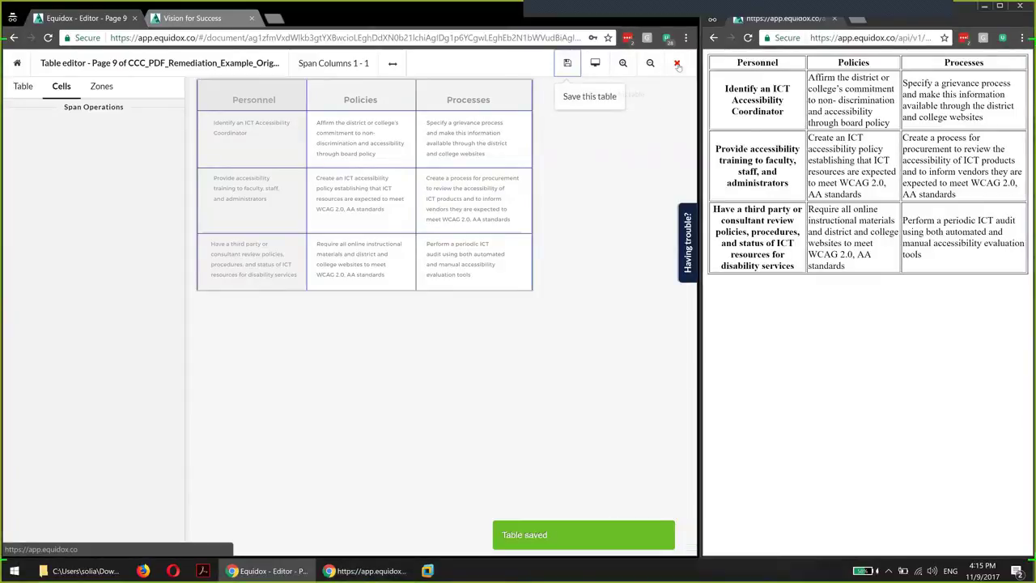
left_click(678, 64)
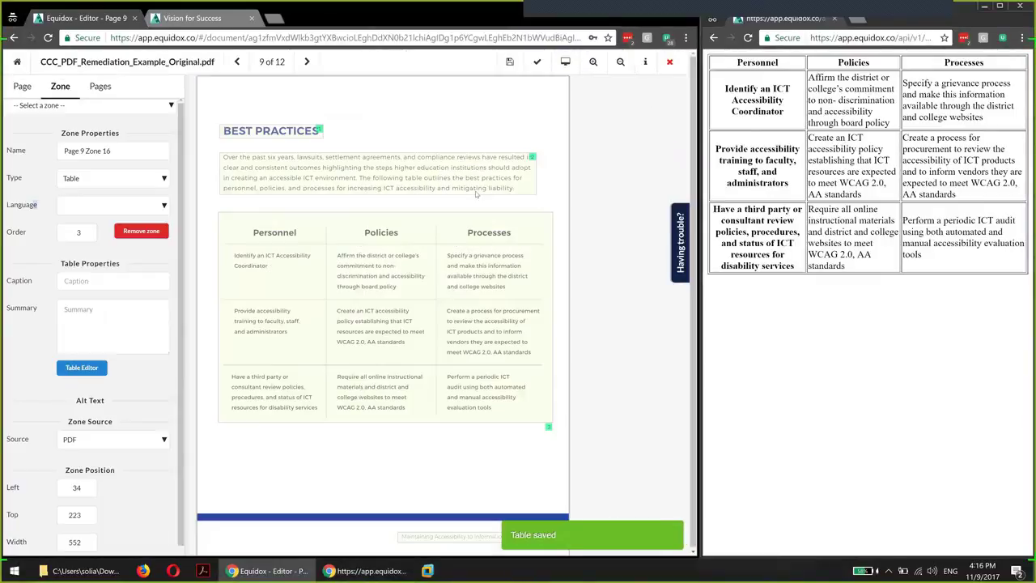
Inspect the zone types of the Best Practices heading, the introductory paragraph and the table on page 9
left_click(285, 126)
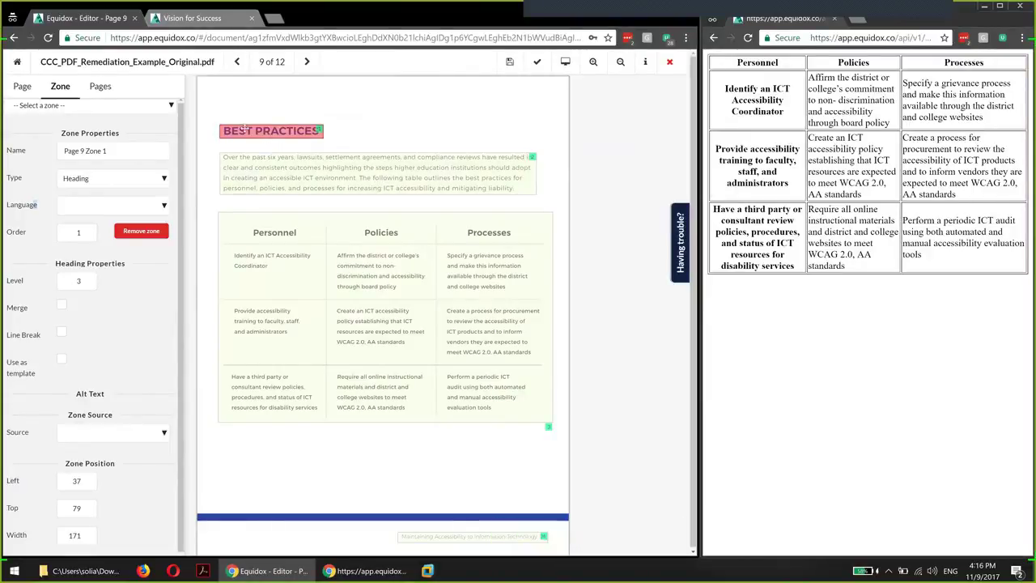
left_click(280, 159)
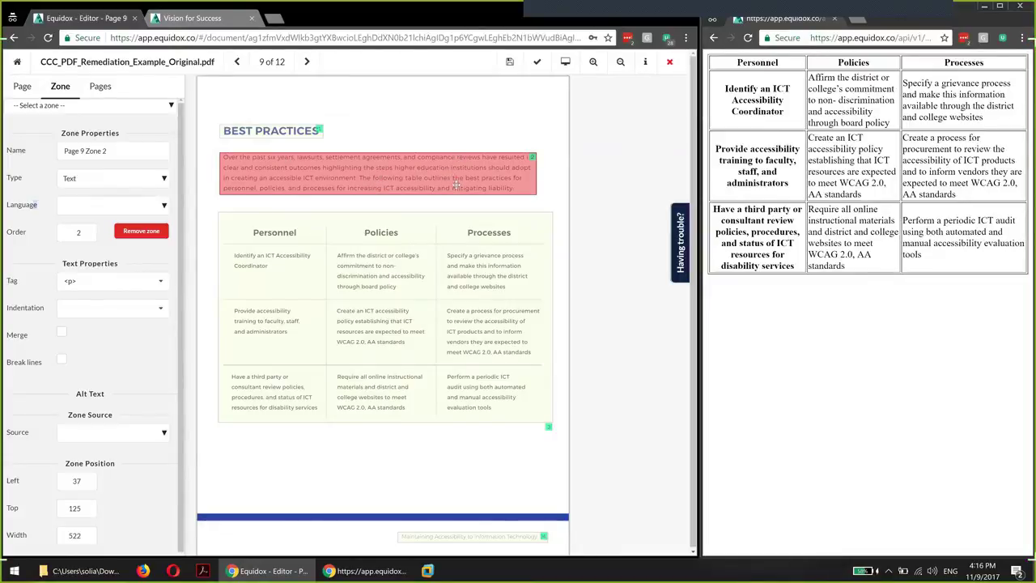
left_click(440, 266)
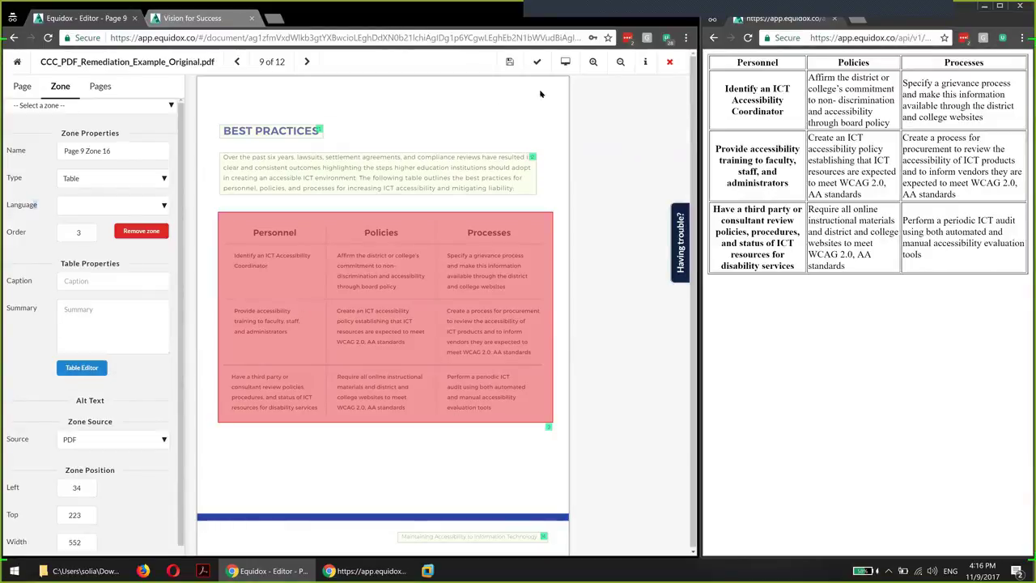
Open page 5, Institutional Impact Continued, from the page thumbnails
left_click(100, 86)
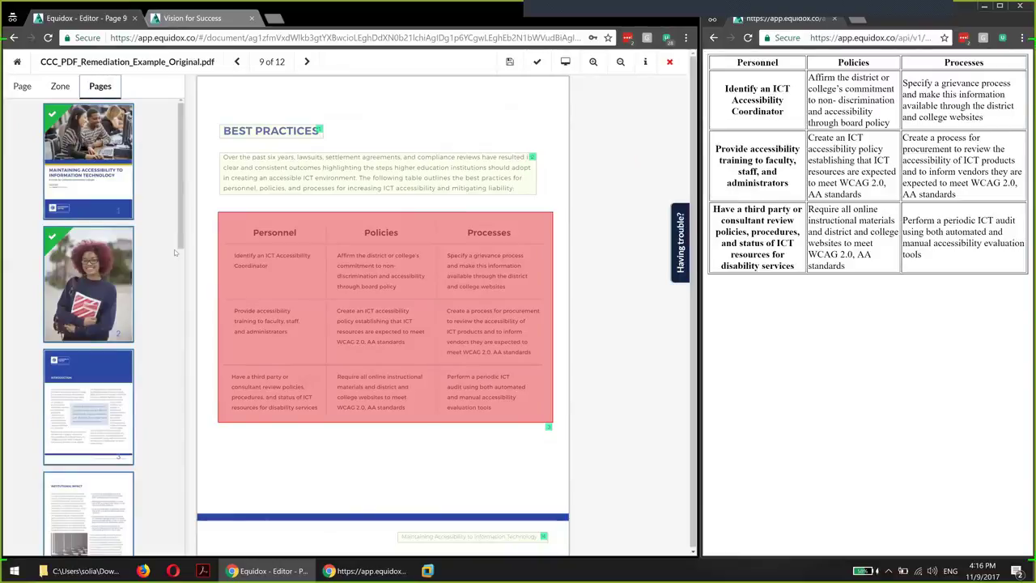
scroll(109, 390, "down", 3)
left_click(109, 396)
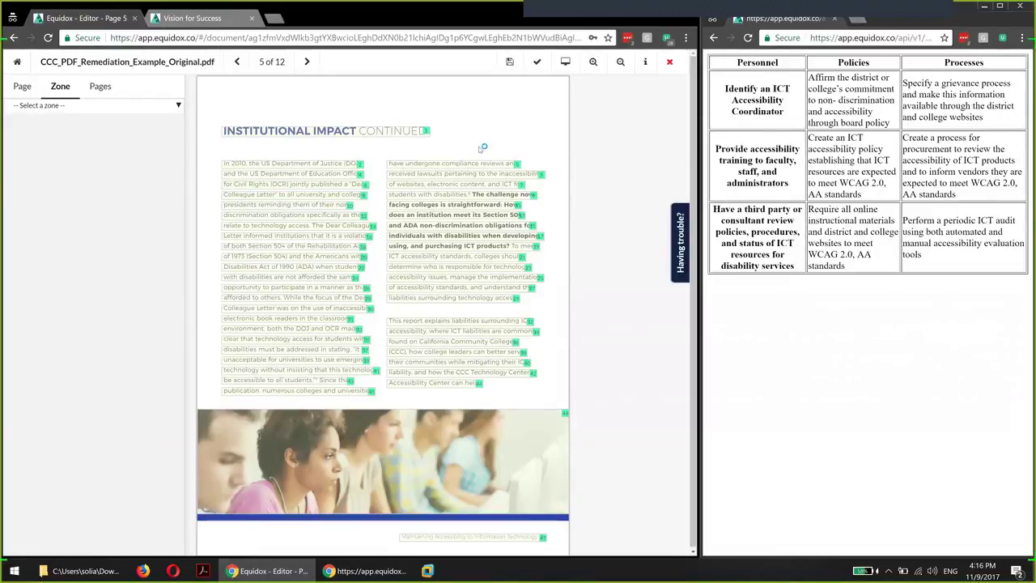
Look through the remaining page thumbnails and reopen page 9
left_click(103, 86)
scroll(137, 229, "down", 7)
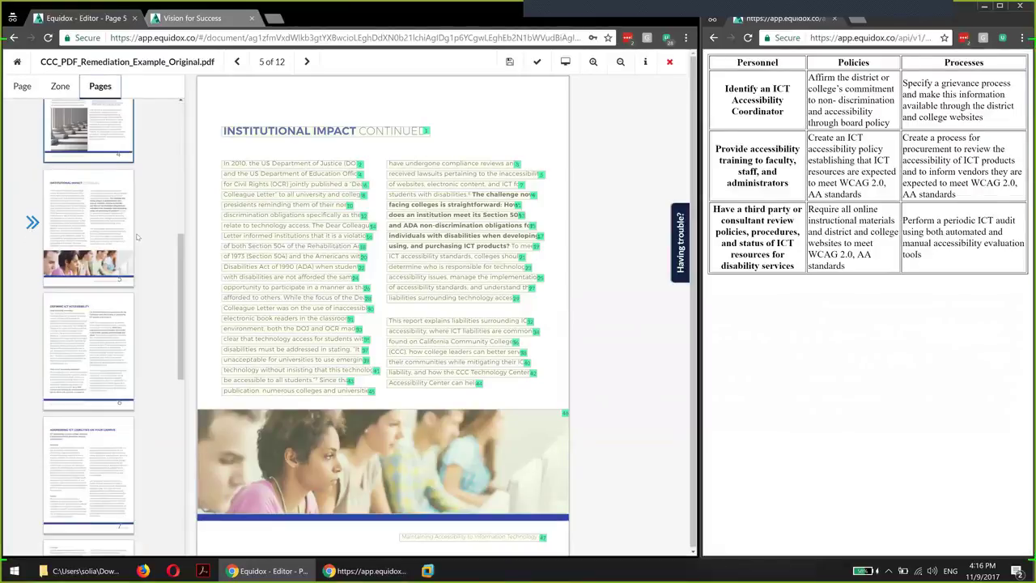
scroll(134, 259, "down", 2)
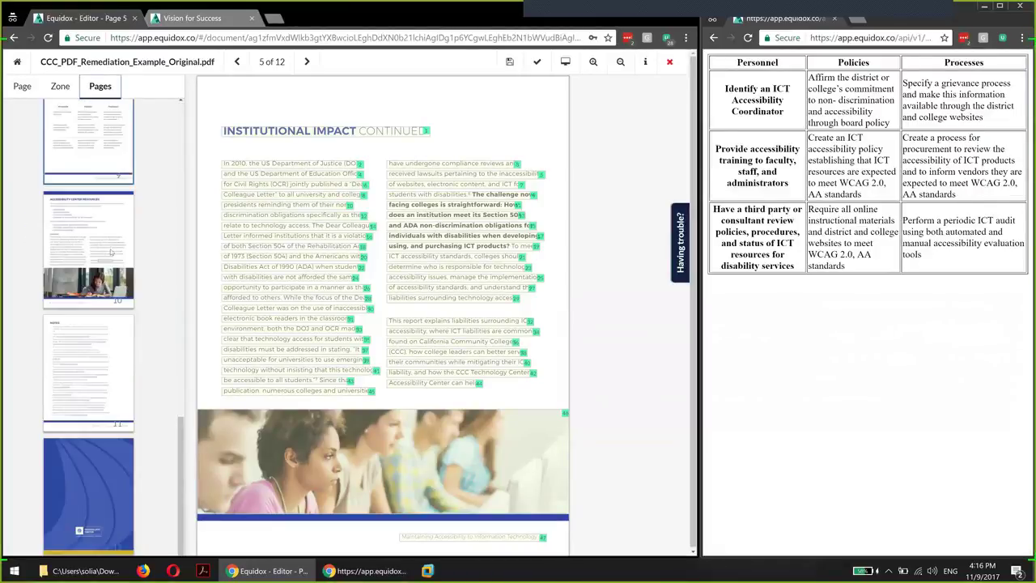
scroll(111, 252, "up", 2)
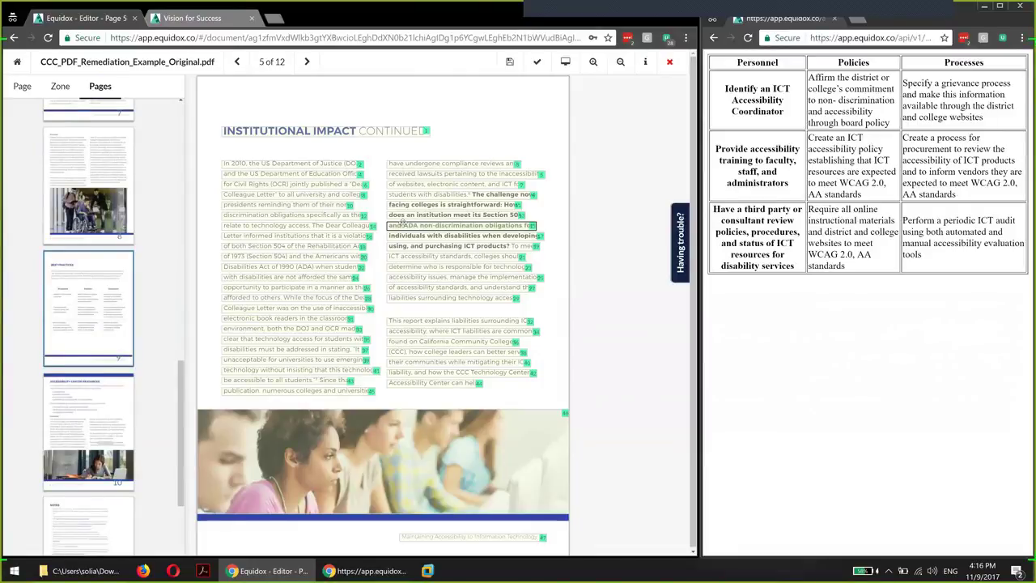
left_click(113, 296)
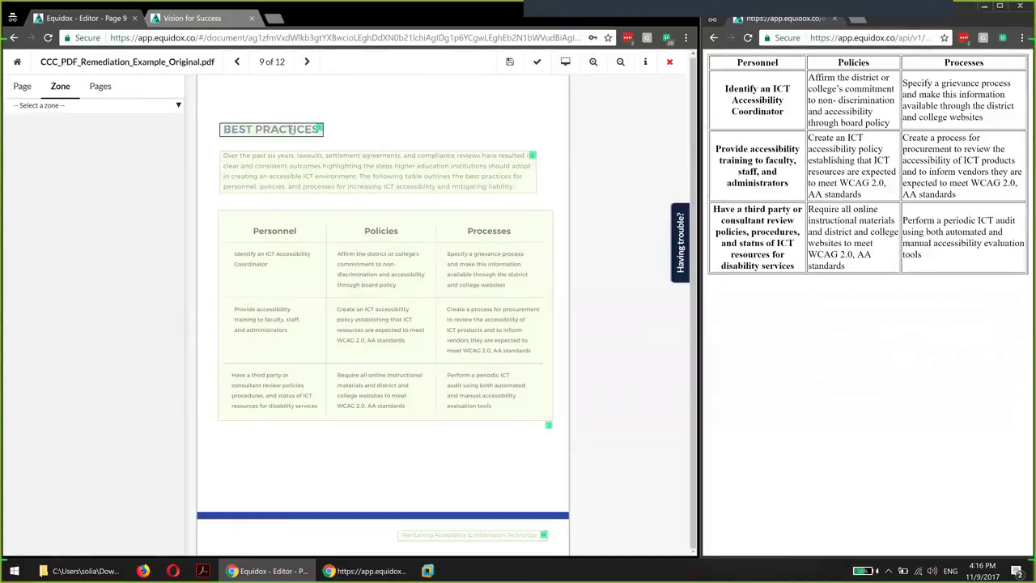
Check the reading order on page 9 by selecting the heading, paragraph, table and footer zones in sequence
left_click(291, 128)
left_click(419, 164)
left_click(464, 303)
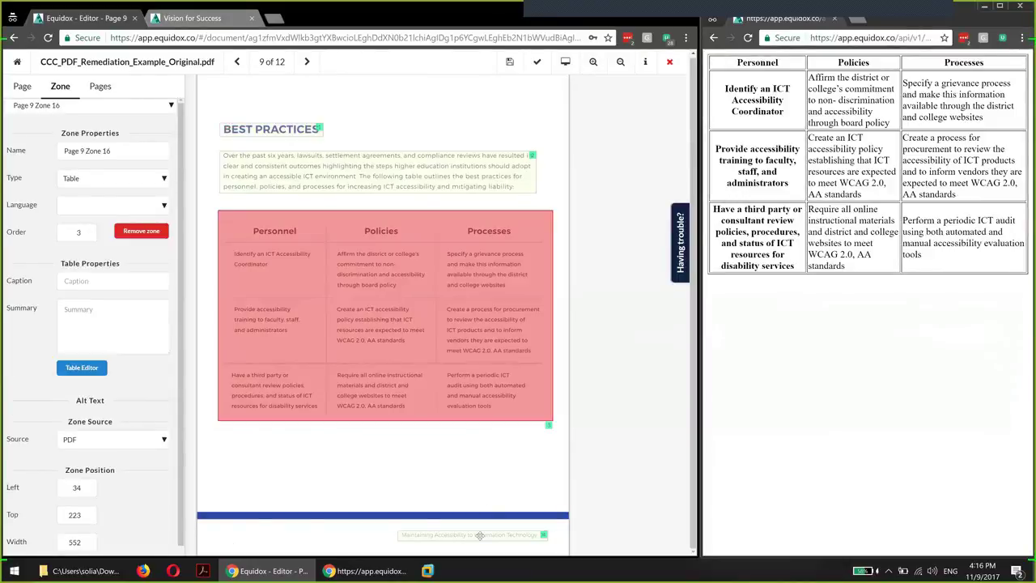
left_click(481, 536)
left_click(309, 128)
left_click(371, 182)
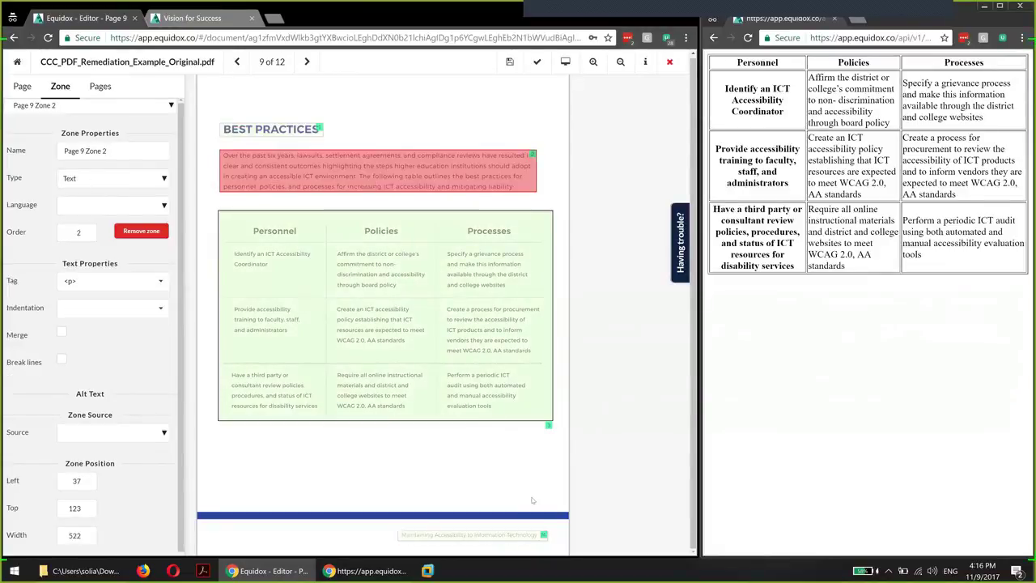
left_click(486, 413)
left_click(526, 536)
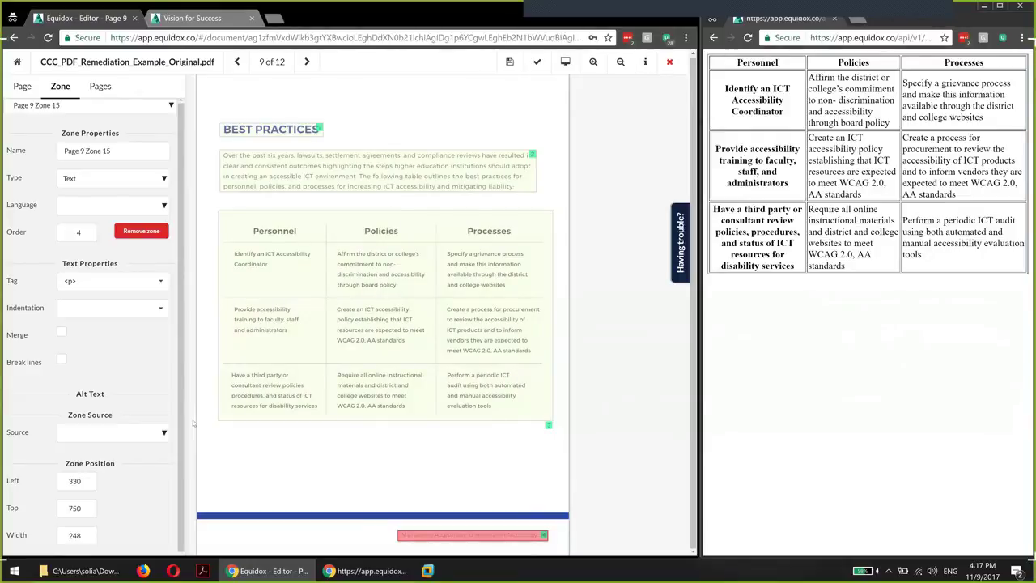
Draw a text zone about 210 wide above the paragraph, beside the Best Practices heading, and set its order to 500
mouse_move(363, 98)
left_mouse_down()
mouse_move(486, 150)
mouse_move(490, 129)
left_mouse_up()
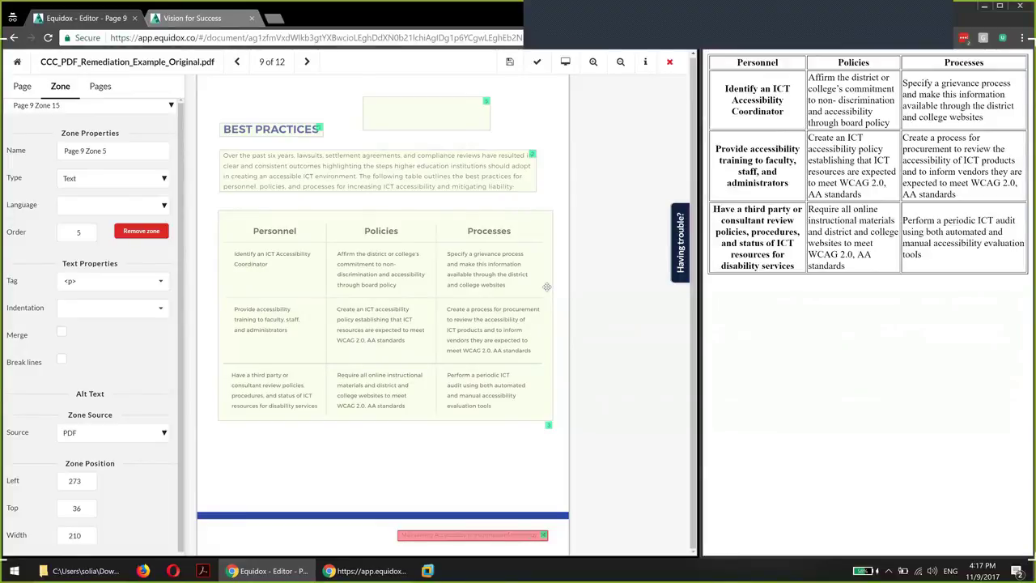
left_click(77, 233)
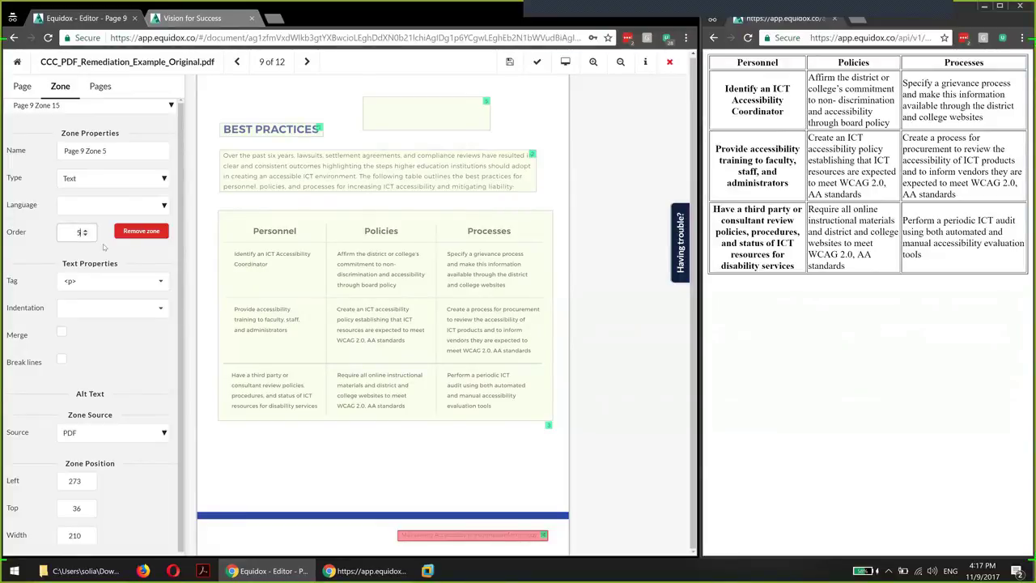
type("00")
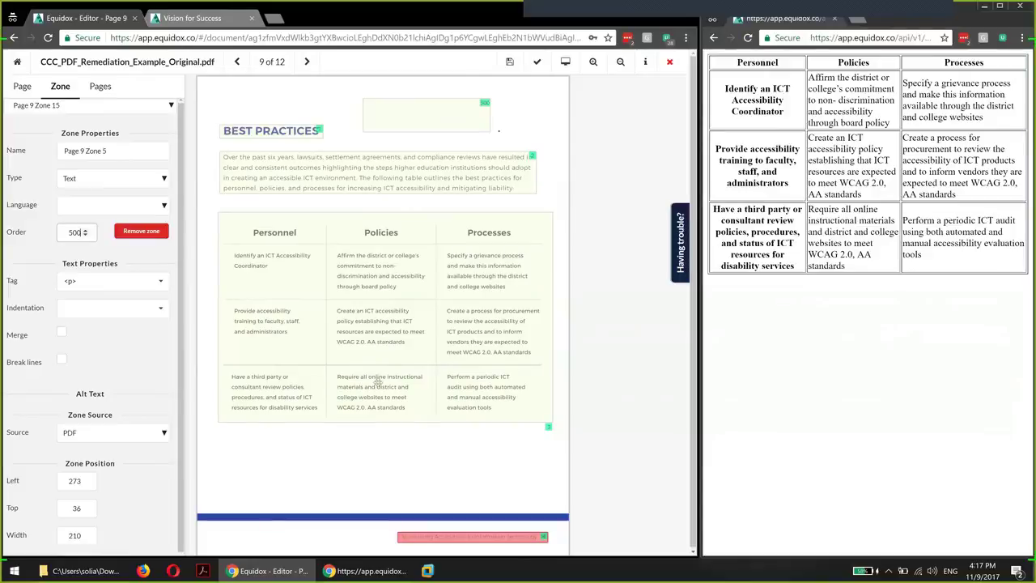
Re-order the zones on page 9 automatically with the 1col reading order
left_click(30, 88)
left_click(80, 407)
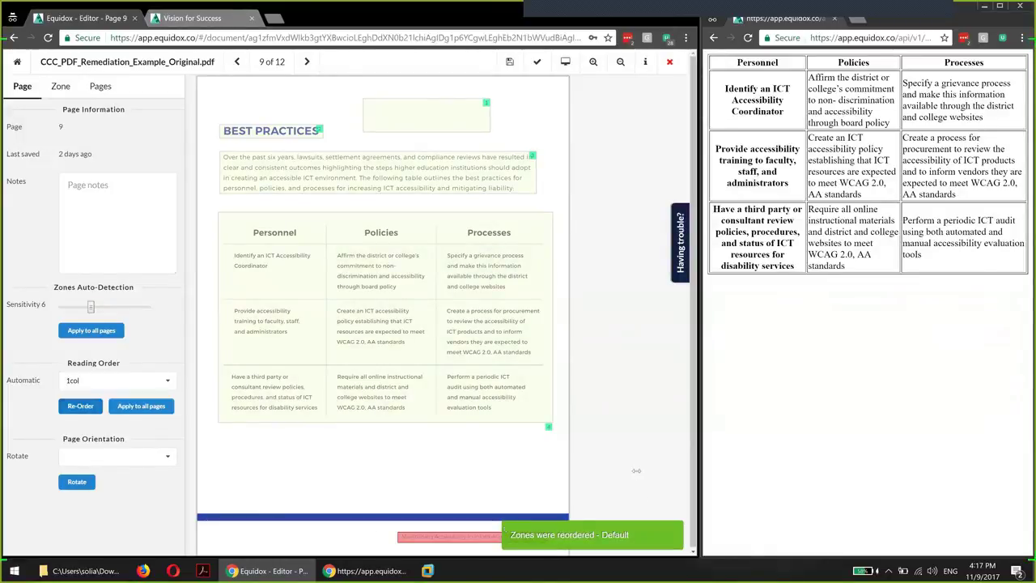
Delete the empty text zone beside the Best Practices heading and refresh the HTML preview of page 9
left_click(460, 118)
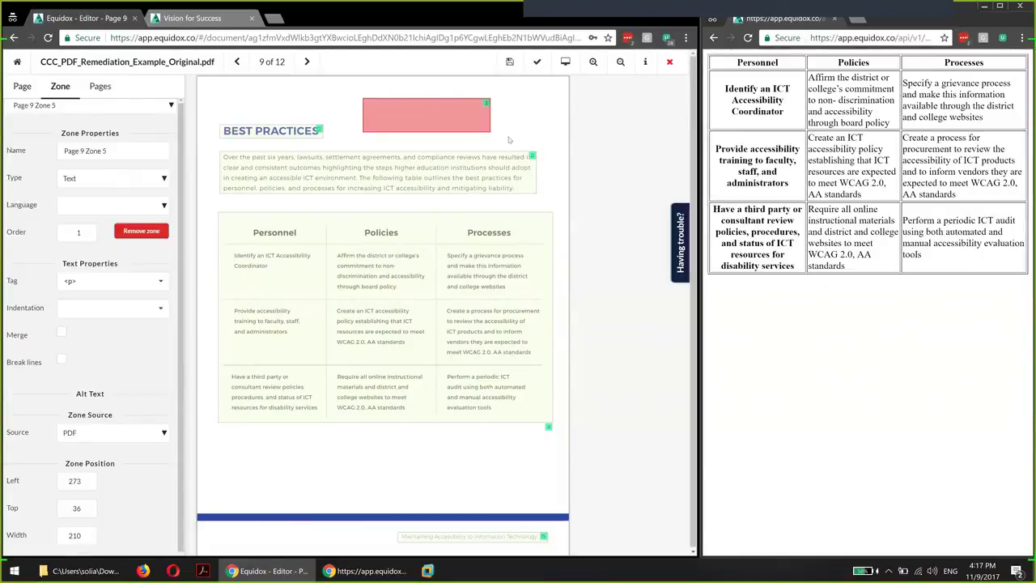
key("Delete")
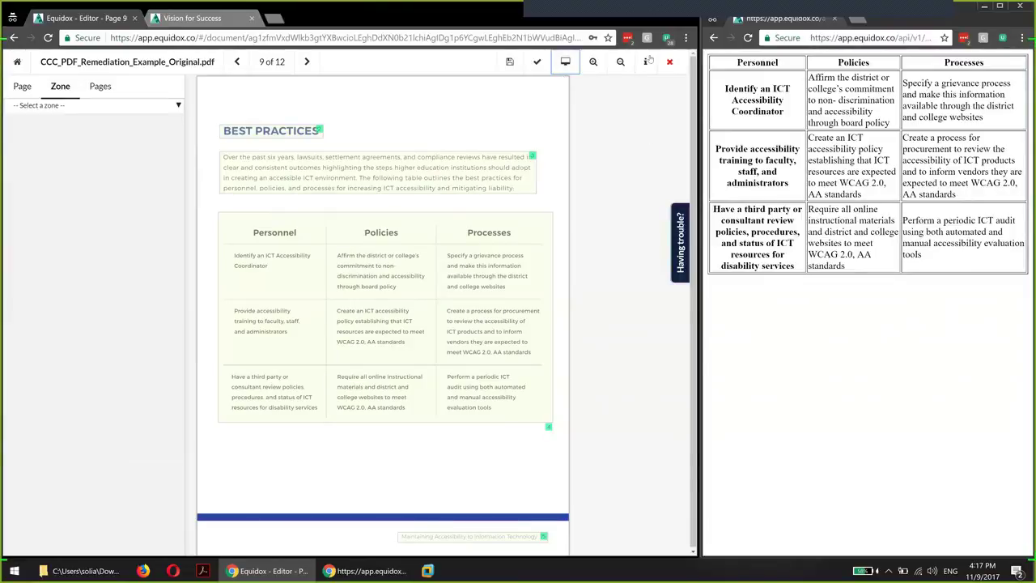
left_click(565, 62)
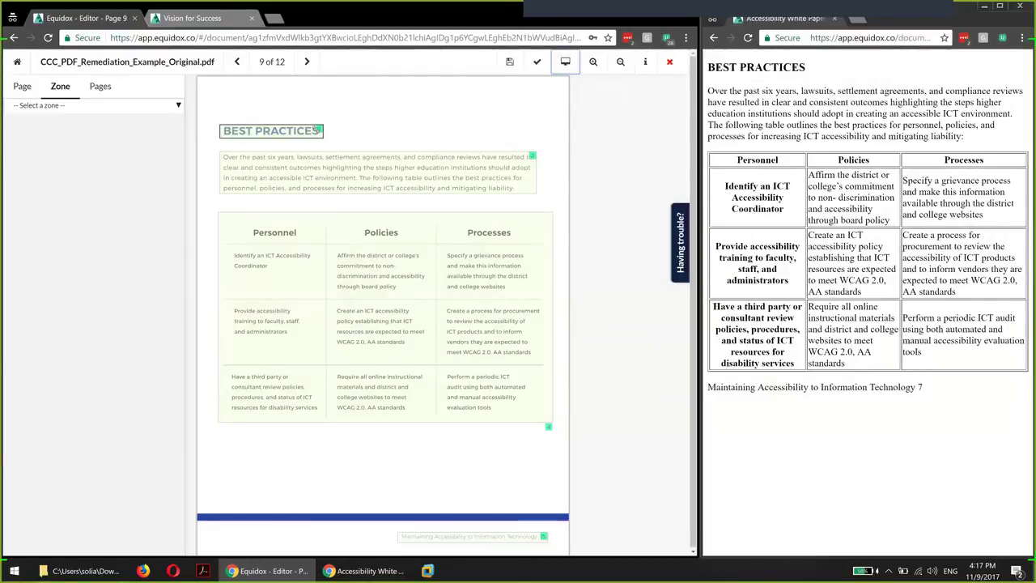
Set page 9's automatic reading order to Default - Top Down and re-order its zones
left_click(18, 89)
left_click(108, 382)
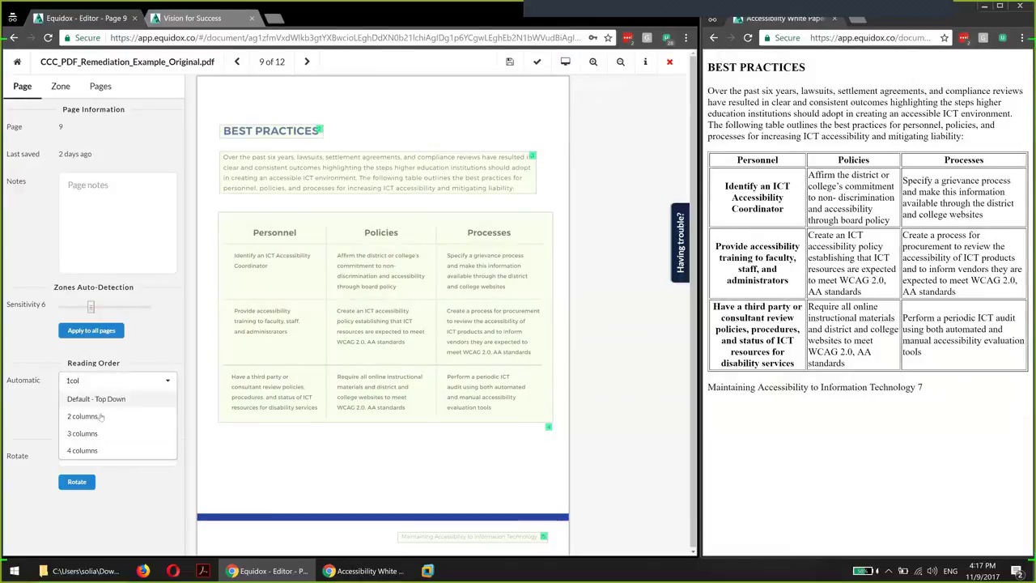
left_click(106, 423)
left_click(113, 381)
left_click(97, 396)
left_click(81, 406)
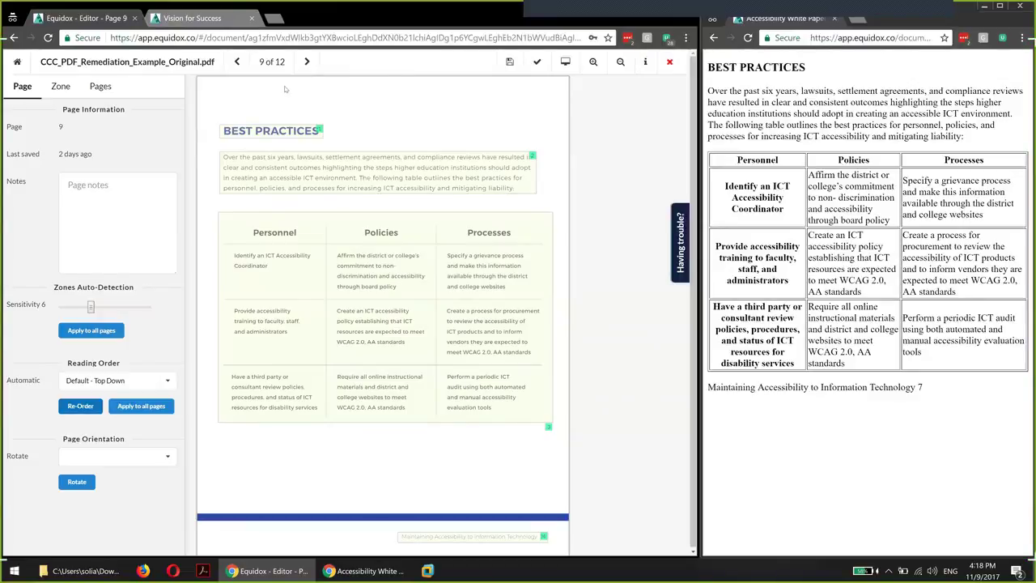
Switch to File Explorer, open CCC_PDF_Remediation_Example_Original_EXPORT.pdf in Adobe Acrobat, inspect its tag tree and close it
key("alt+Tab")
left_click(468, 201)
left_click(463, 258)
double_click(450, 227)
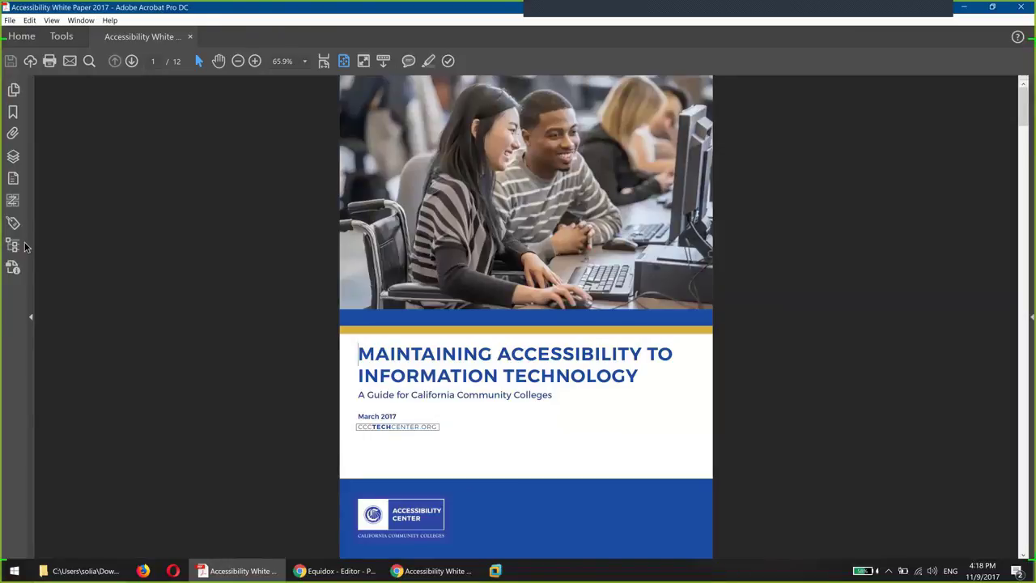
left_click(14, 224)
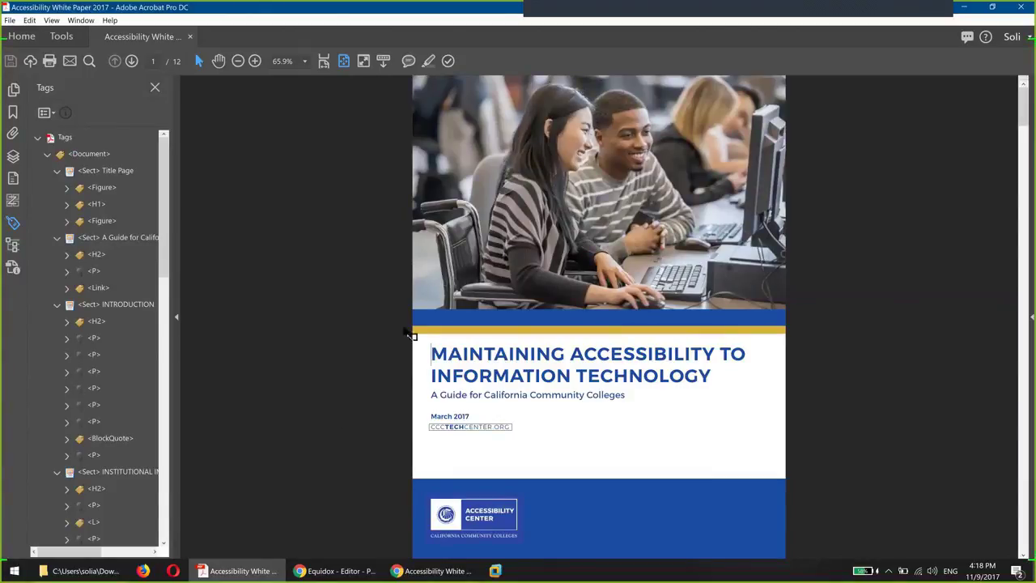
left_click(1022, 6)
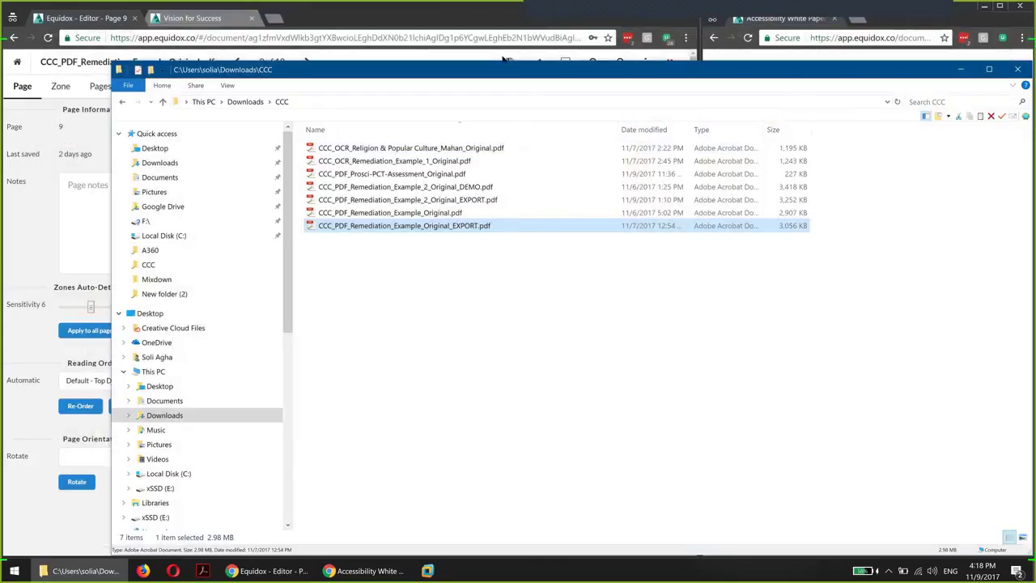
Return to Equidox and look through the documents list for files labelled Tagged
left_click(63, 73)
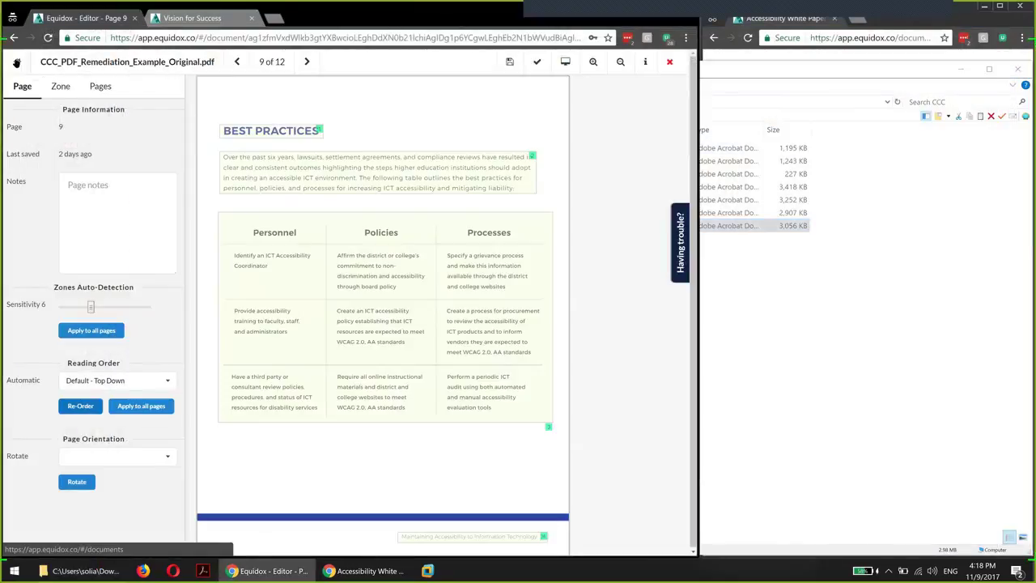
left_click(17, 62)
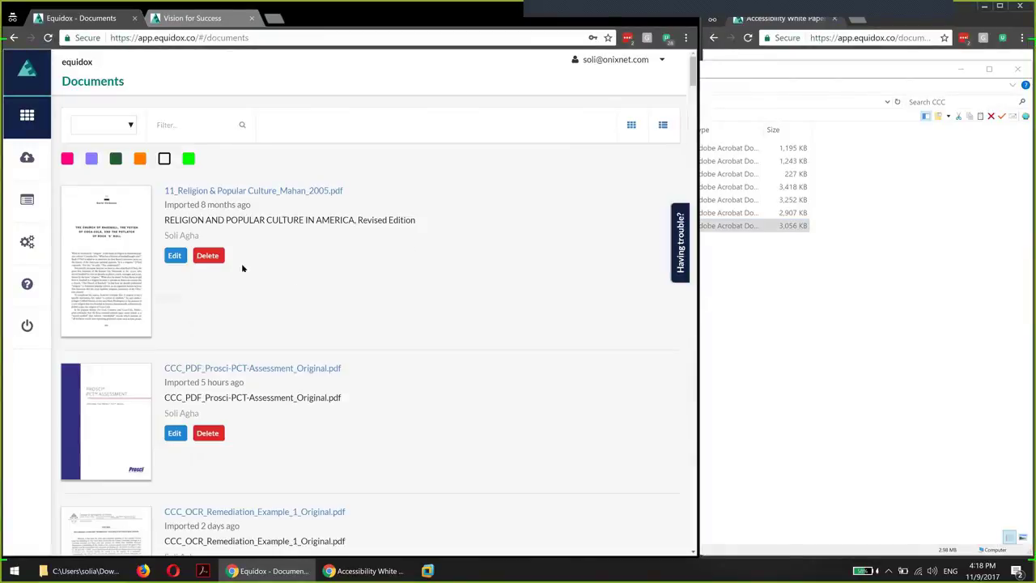
scroll(428, 270, "down", 1)
scroll(429, 270, "down", 15)
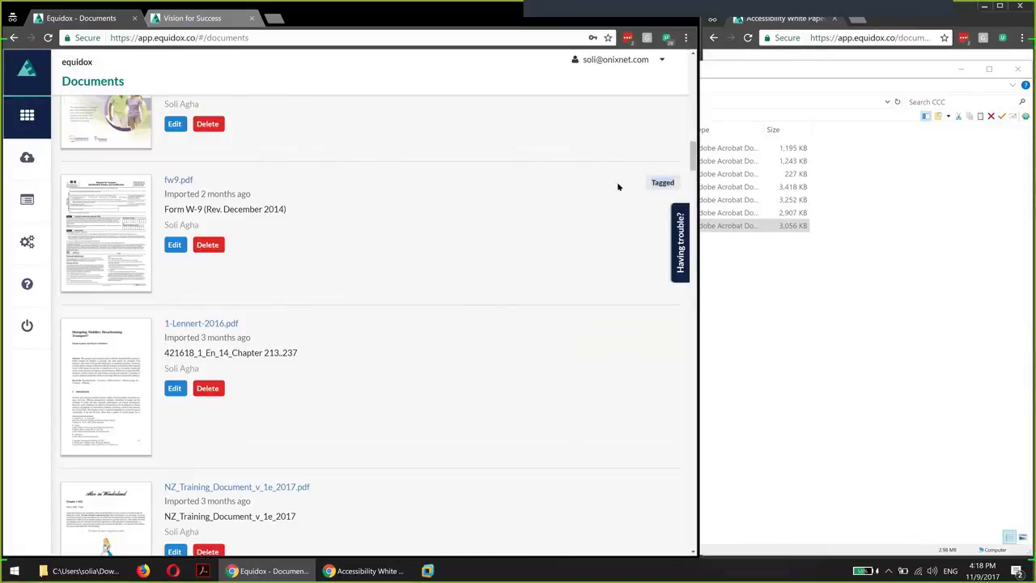
double_click(658, 185)
scroll(499, 292, "up", 5)
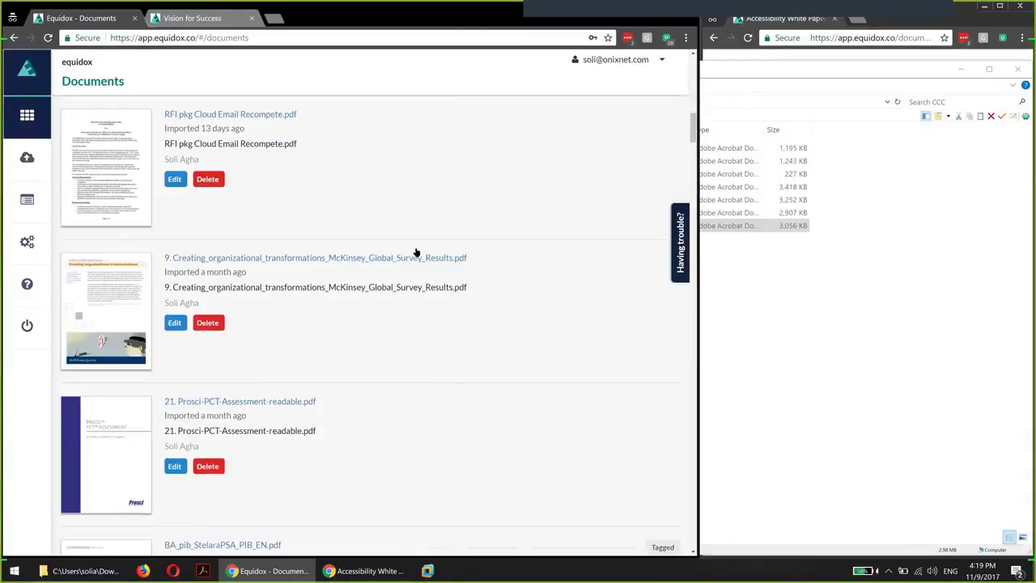
scroll(323, 357, "up", 10)
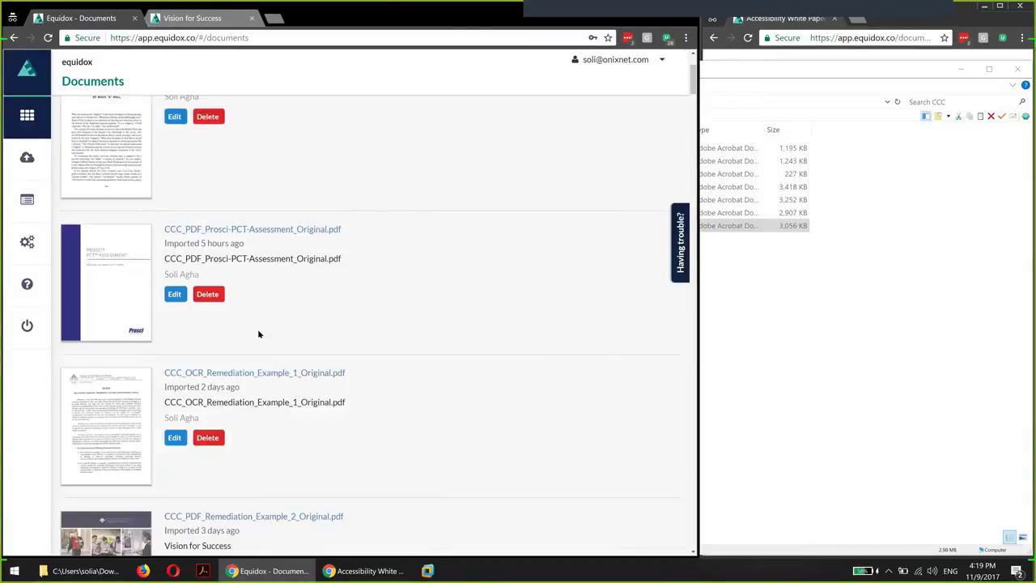
Filter the documents by "ccc" and open page 7 of CCC_PDF_Remediation_Example_Original.pdf in the editor
left_click(171, 134)
type("ccc")
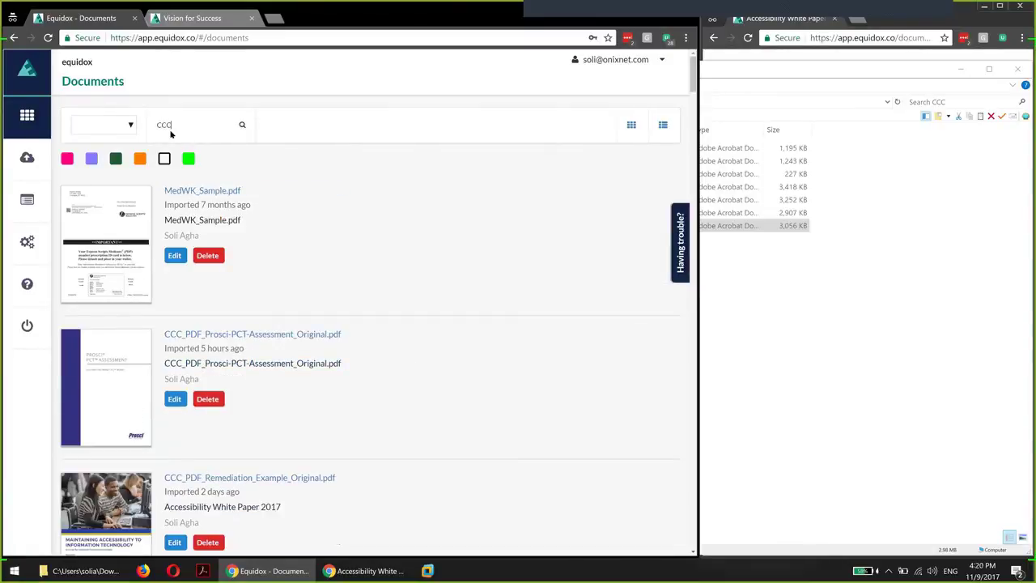
scroll(179, 354, "down", 5)
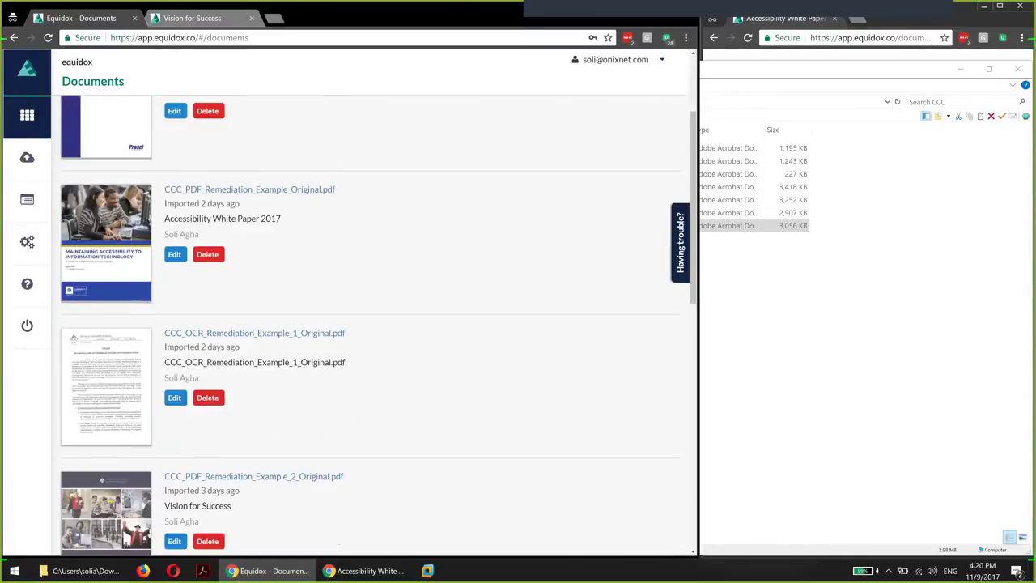
left_click(180, 187)
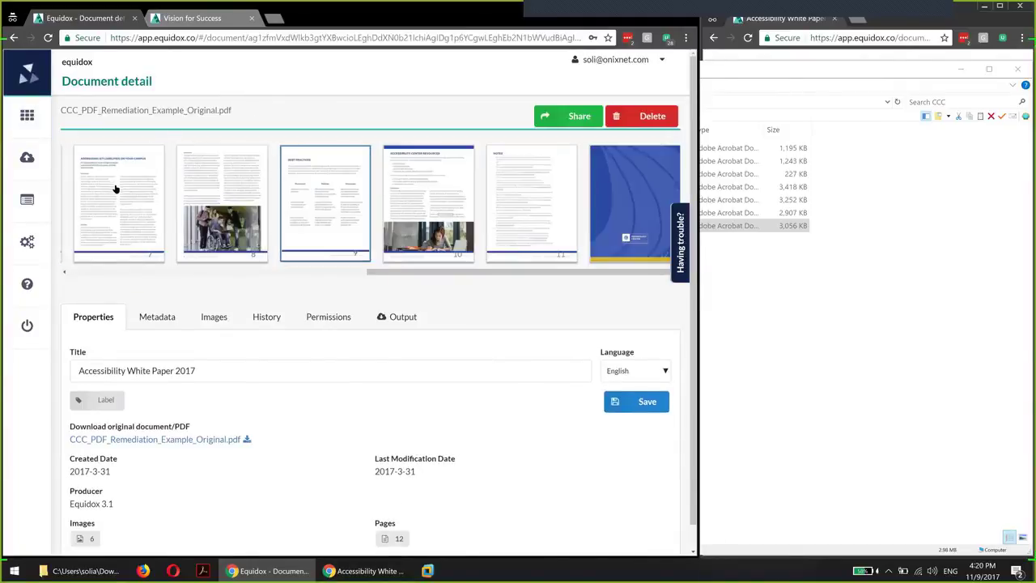
left_click(113, 191)
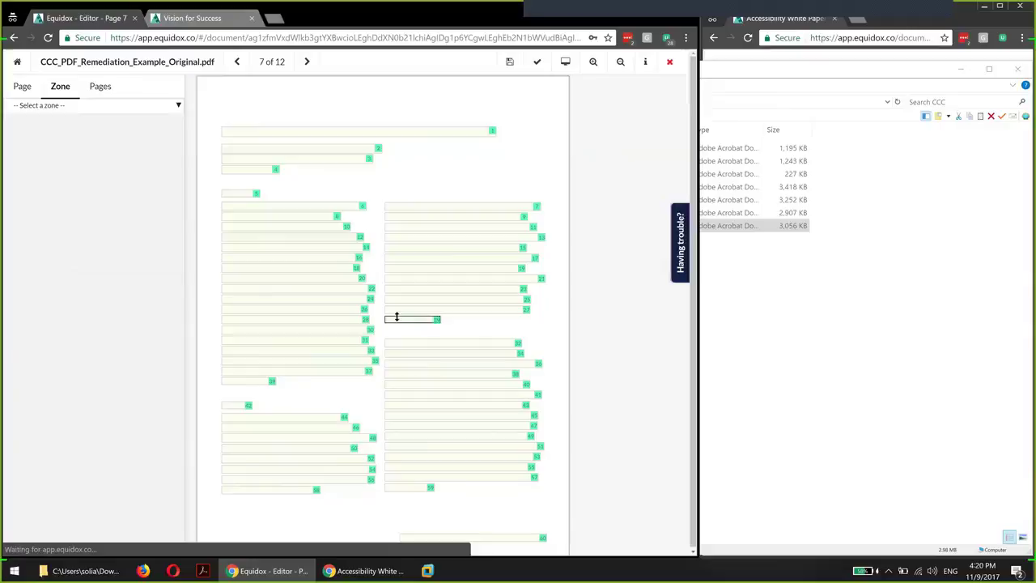
Make page 7's title zone a level 3 heading used as a template, and close the page editor
left_click(437, 133)
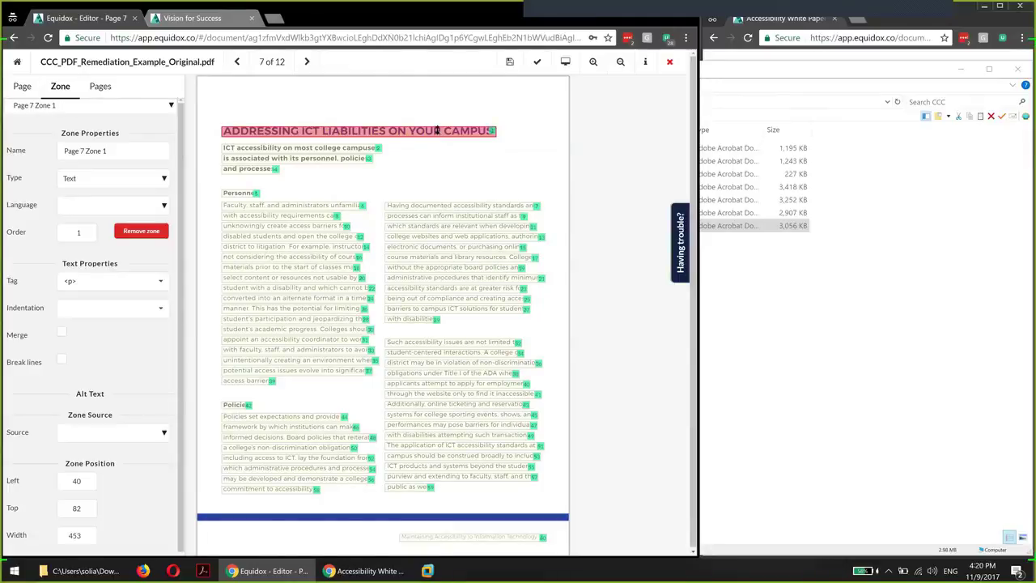
left_click(95, 179)
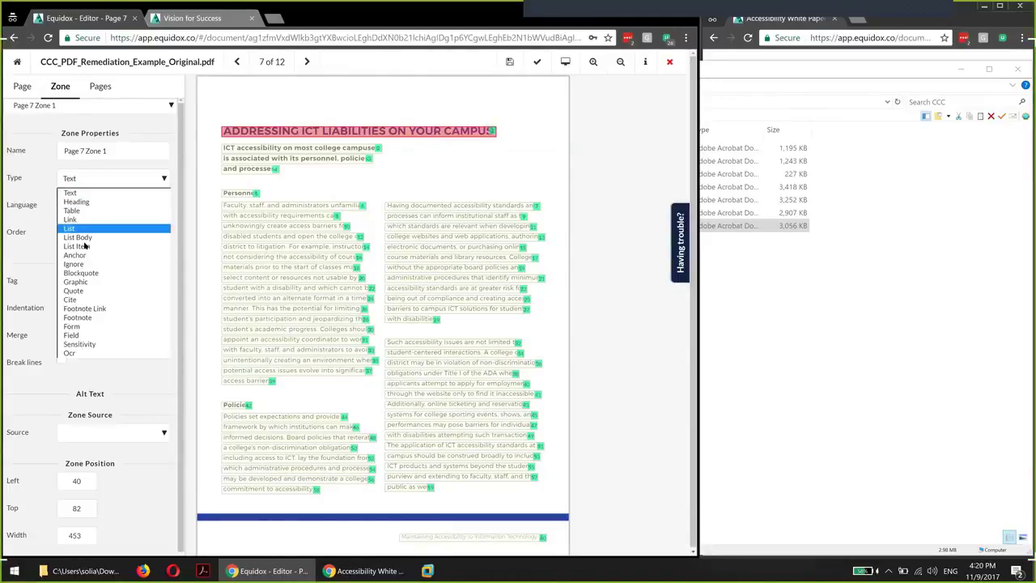
left_click(95, 204)
left_click(61, 359)
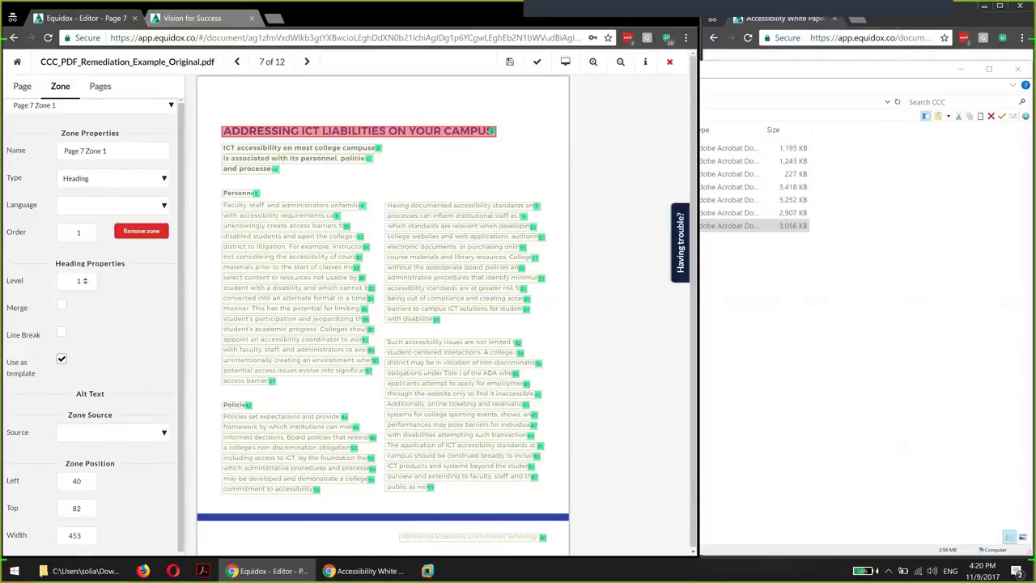
double_click(98, 296)
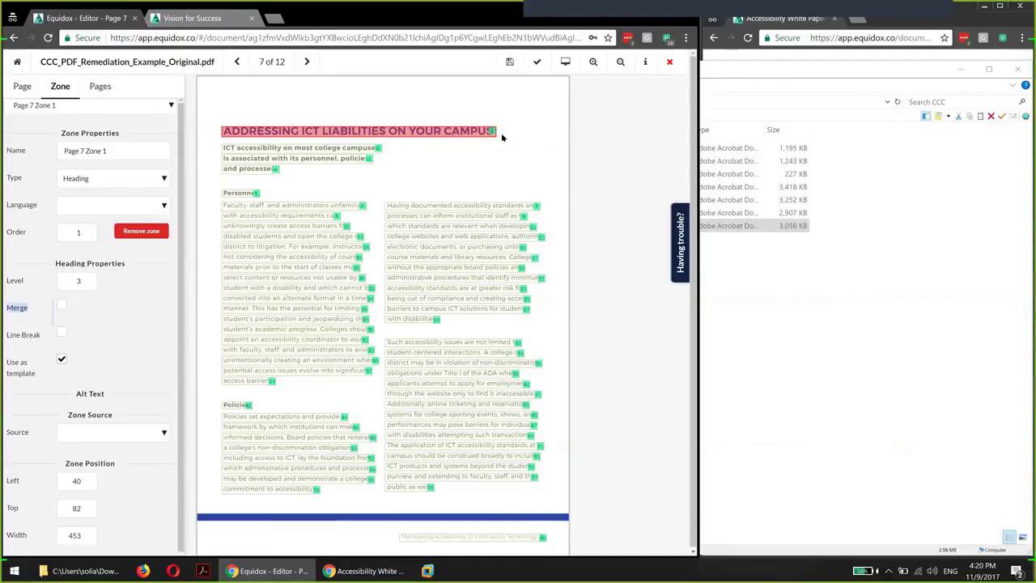
left_click(58, 363)
left_click_drag(10, 363, 41, 377)
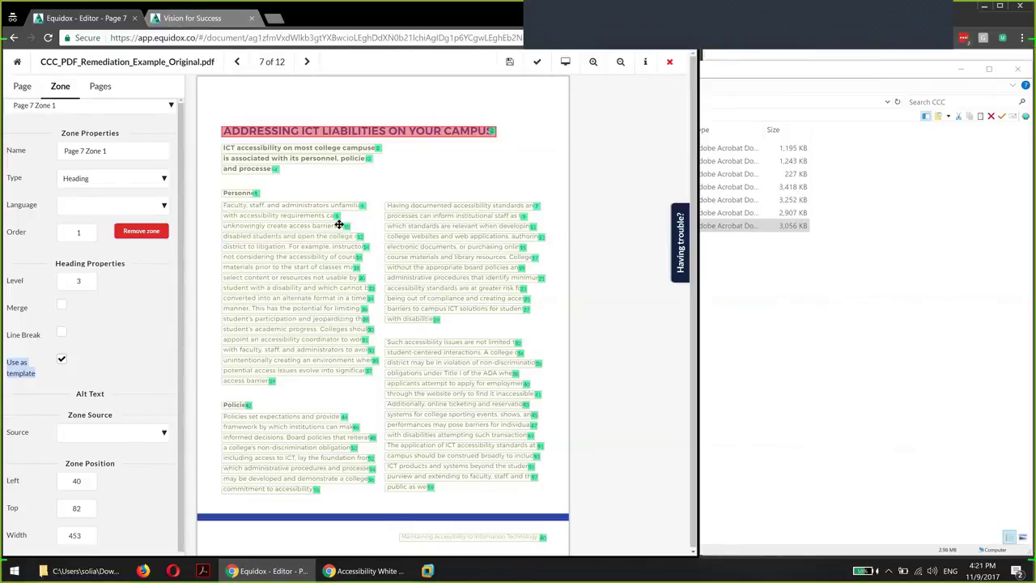
left_click(23, 87)
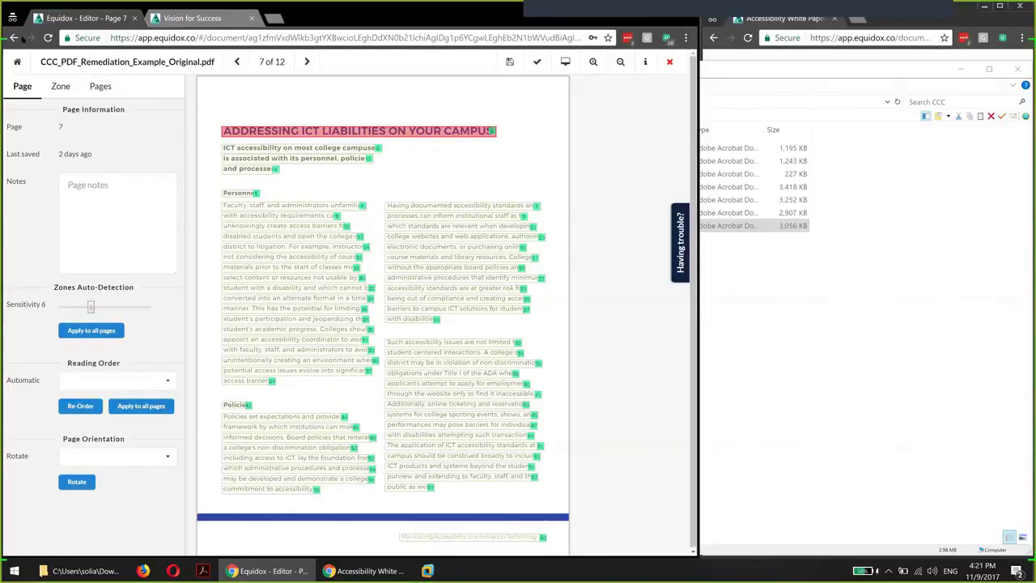
left_click(674, 62)
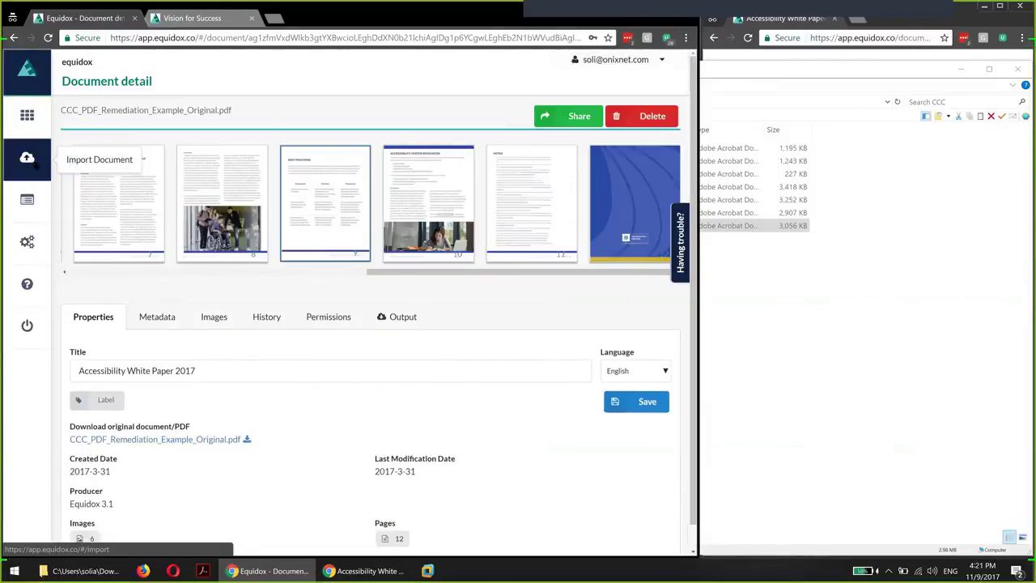
Upload CCC_PDF_Prosci-PCT-Assessment_Original.pdf from the CCC folder and import it as a new document
left_click(27, 158)
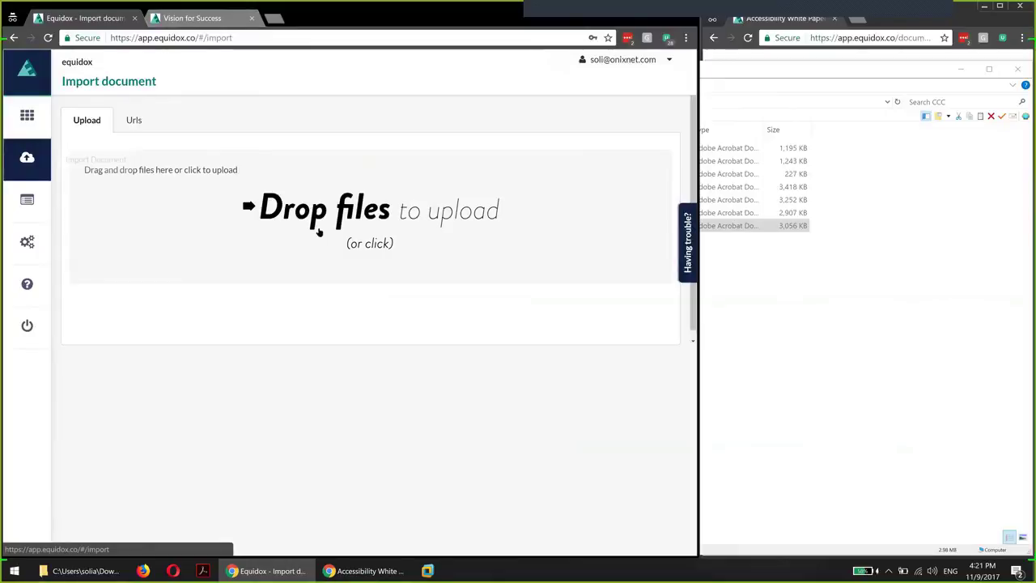
left_click(321, 242)
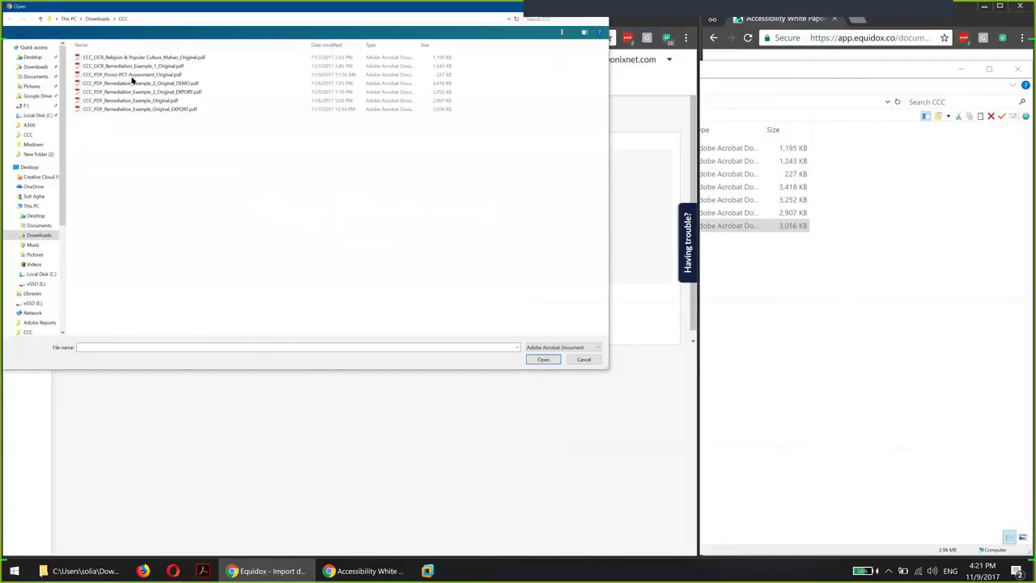
left_click(183, 74)
left_click(181, 74)
left_click(545, 359)
key("Return")
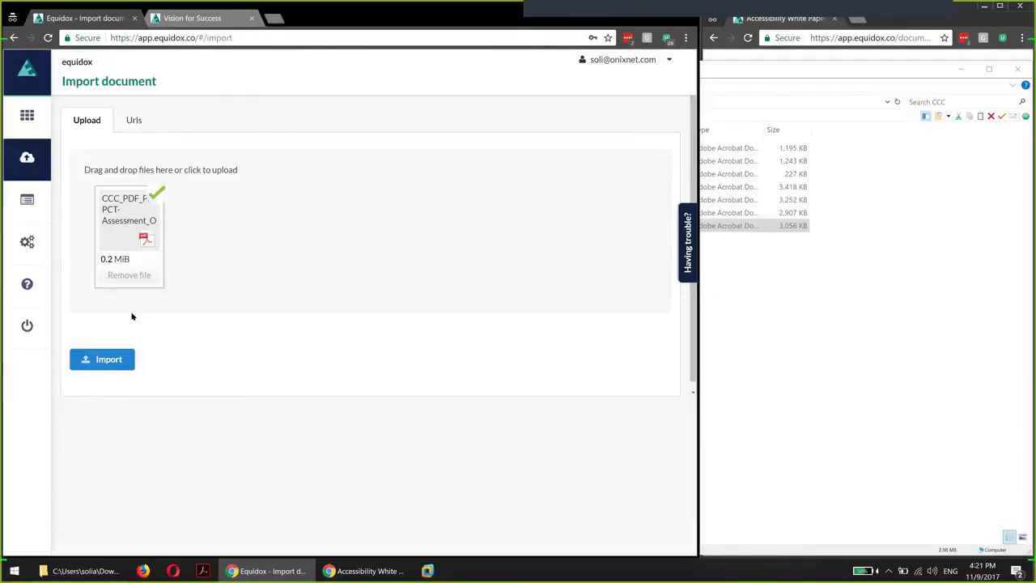
left_click(106, 363)
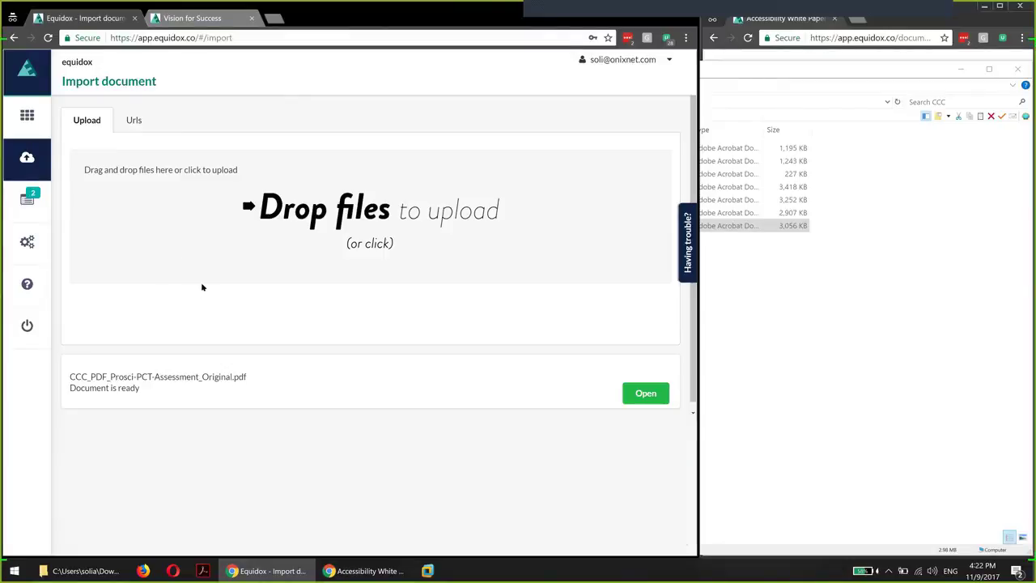
Open the newly imported Prosci-PCT-Assessment document and review the description settings of its images
left_click(13, 119)
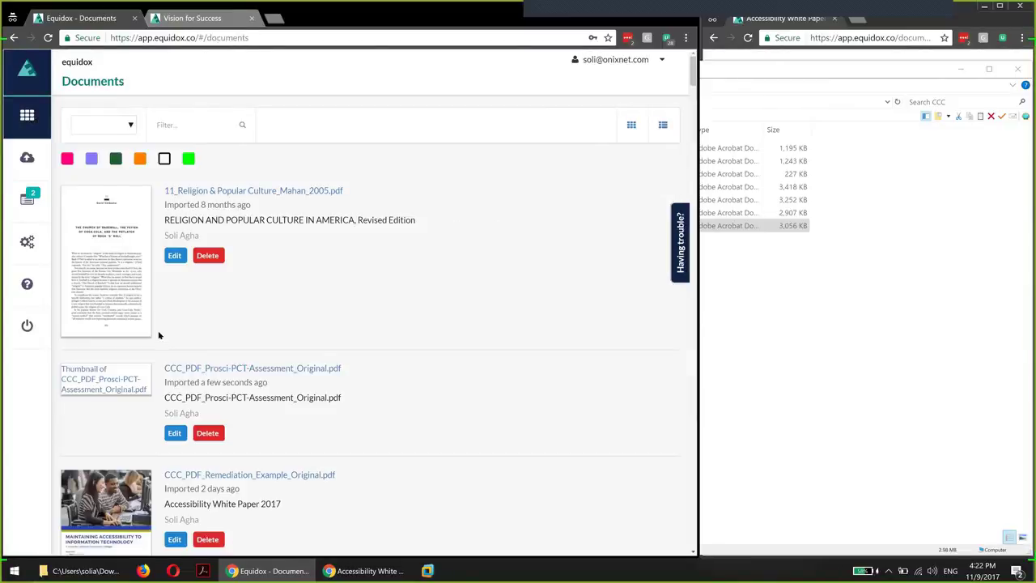
scroll(202, 324, "down", 1)
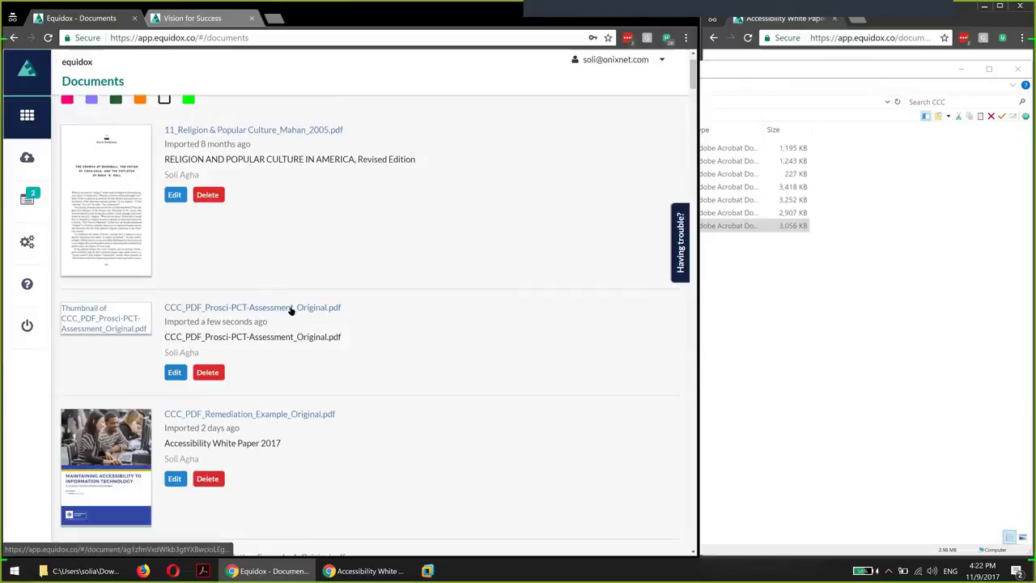
left_click(290, 308)
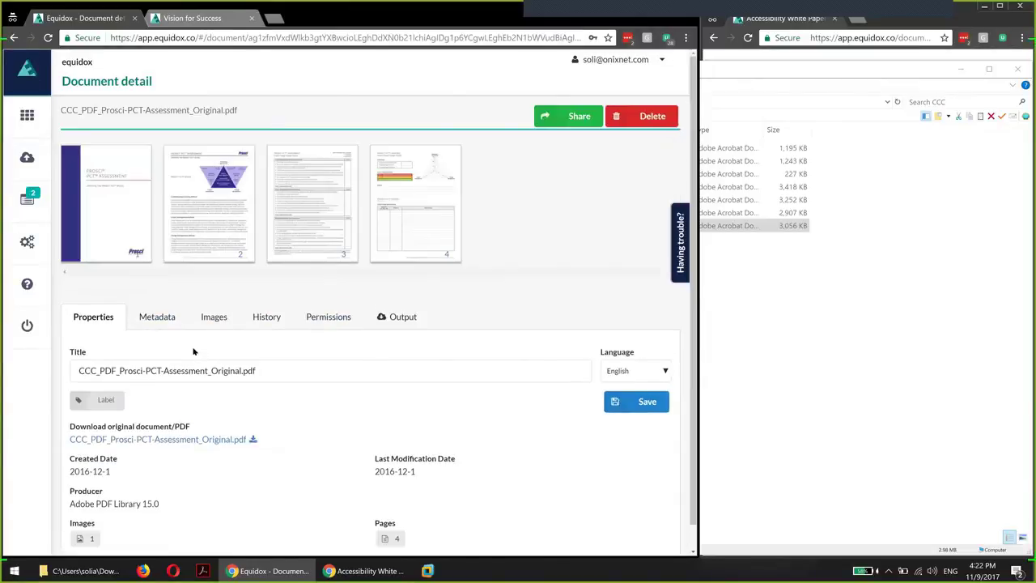
left_click(219, 319)
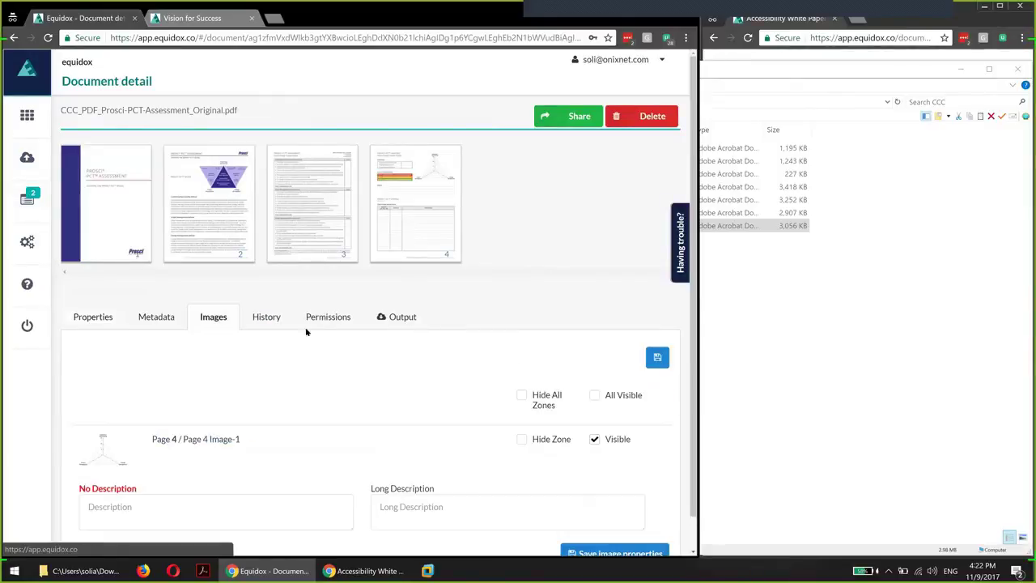
scroll(316, 381, "down", 1)
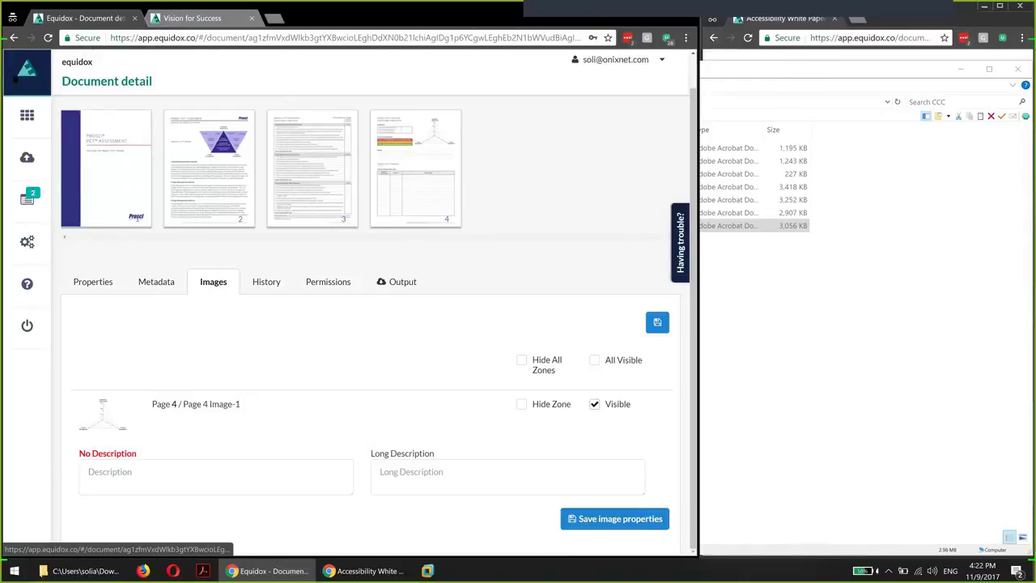
Open CCC_PDF_Remediation_Example_Original.pdf from the documents list and open its page 5 in the editor
left_click(27, 115)
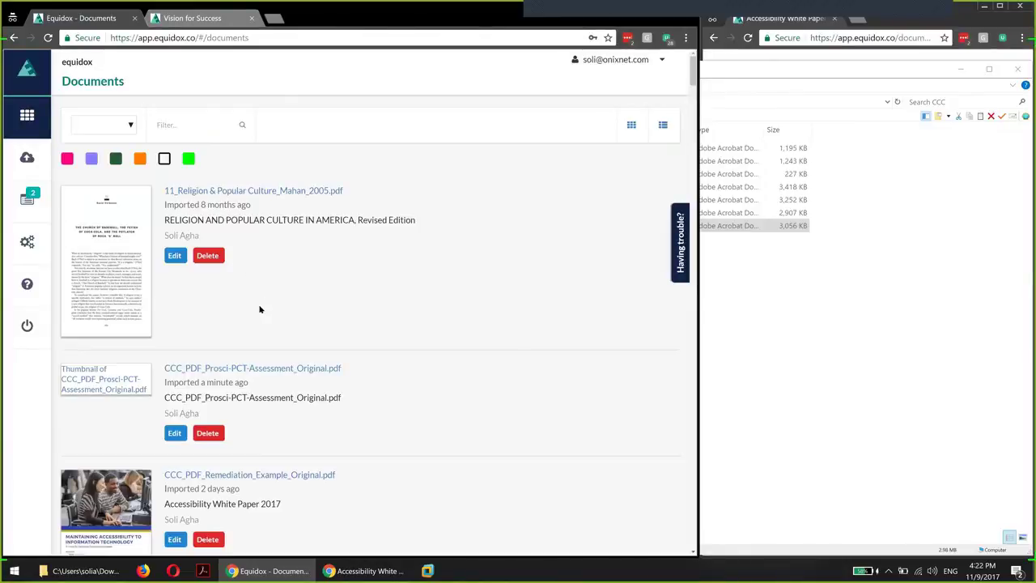
scroll(154, 273, "down", 3)
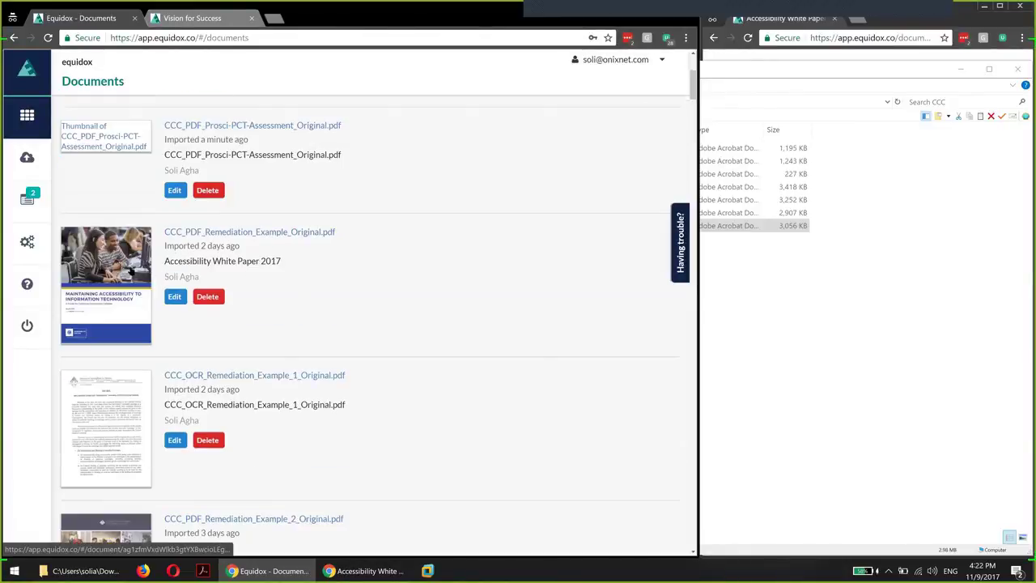
left_click(150, 289)
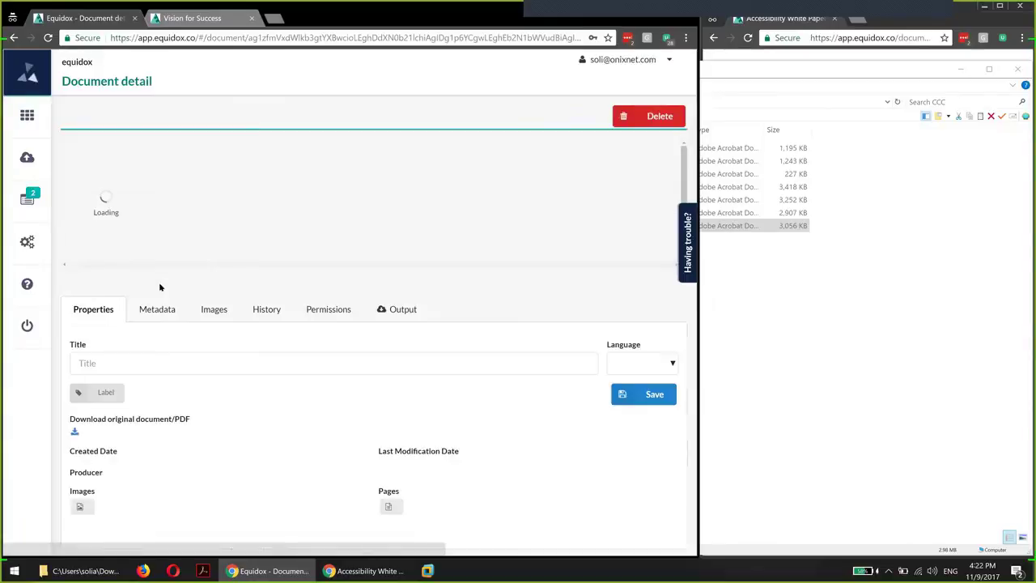
left_click_drag(216, 257, 384, 262)
left_click(475, 198)
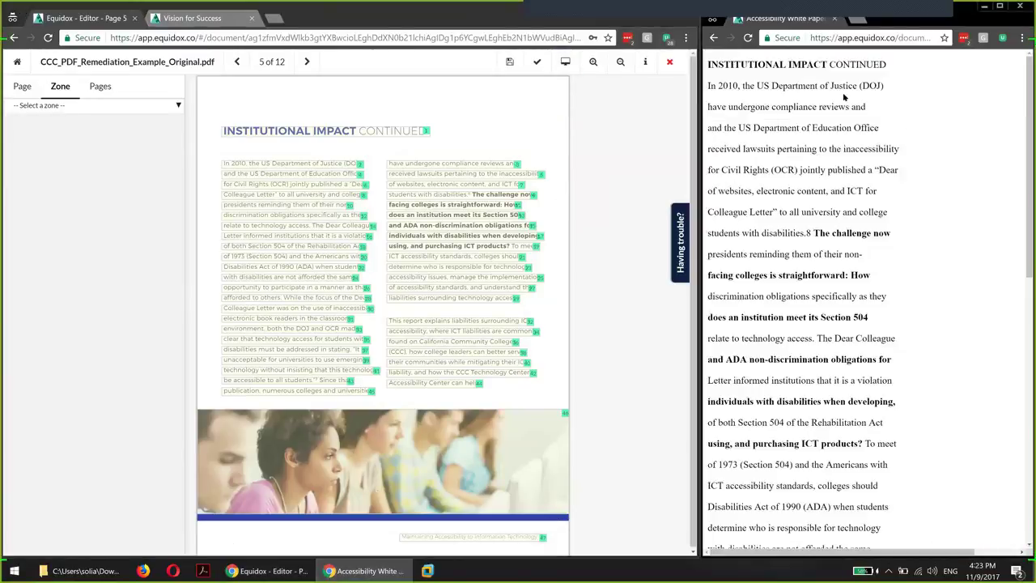
Examine the reading order of the two-column body text in page 5's preview
left_click_drag(788, 87, 892, 88)
left_click(749, 105)
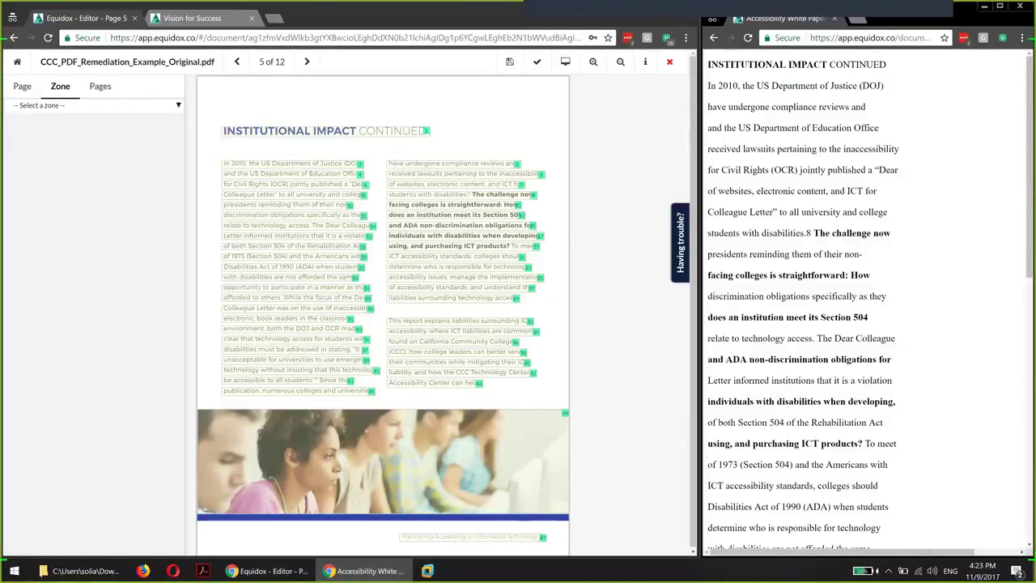
left_click_drag(709, 85, 865, 434)
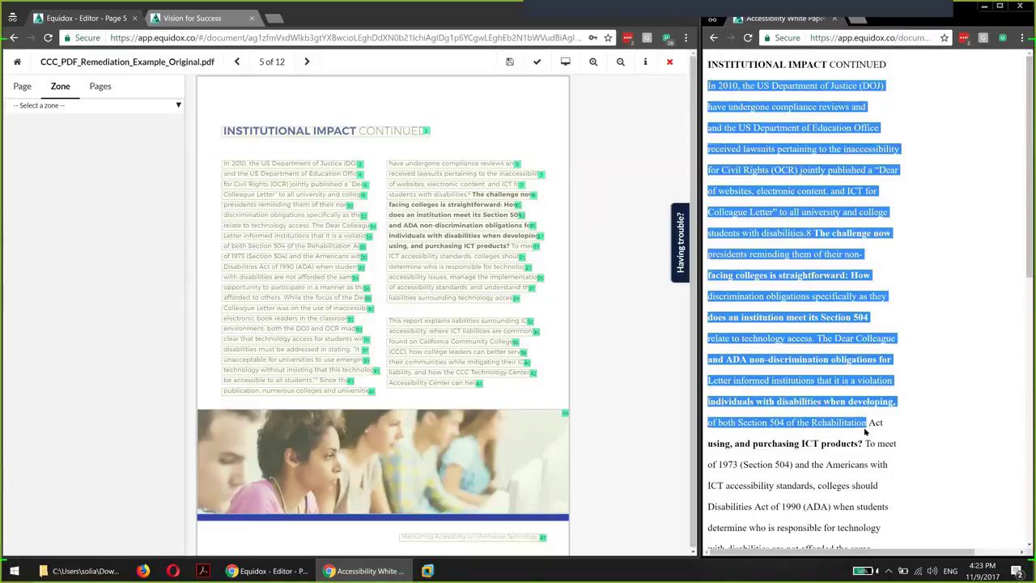
left_click(885, 107)
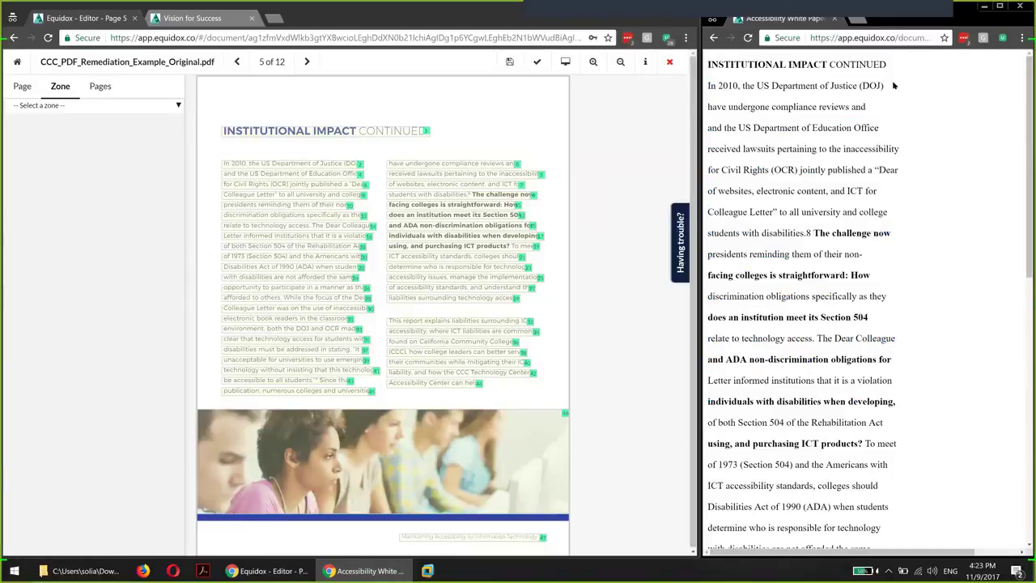
left_click_drag(709, 107, 722, 128)
left_click(905, 99)
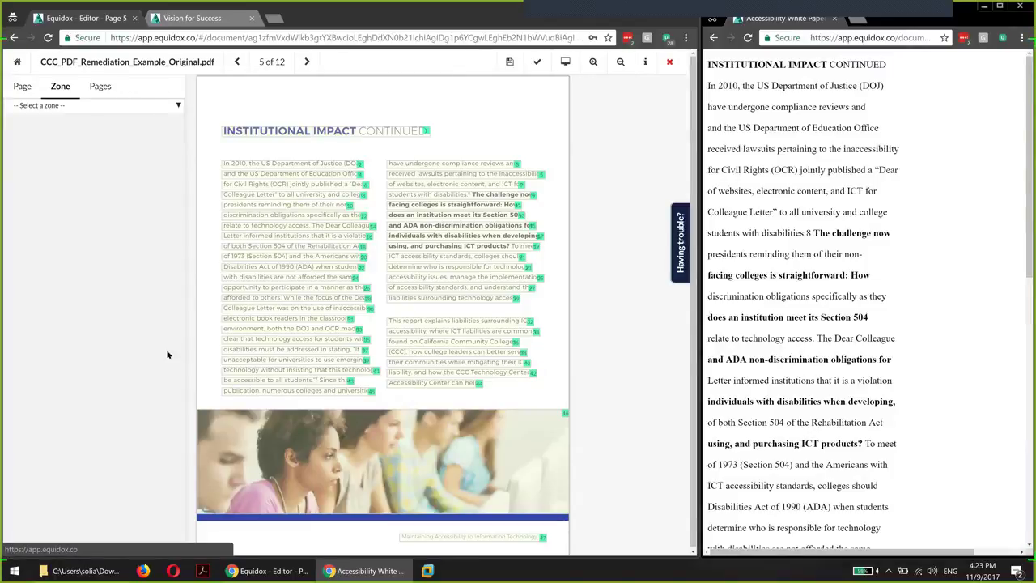
Set page 5's zone auto-detection sensitivity to 12 and preview the page
left_click(22, 87)
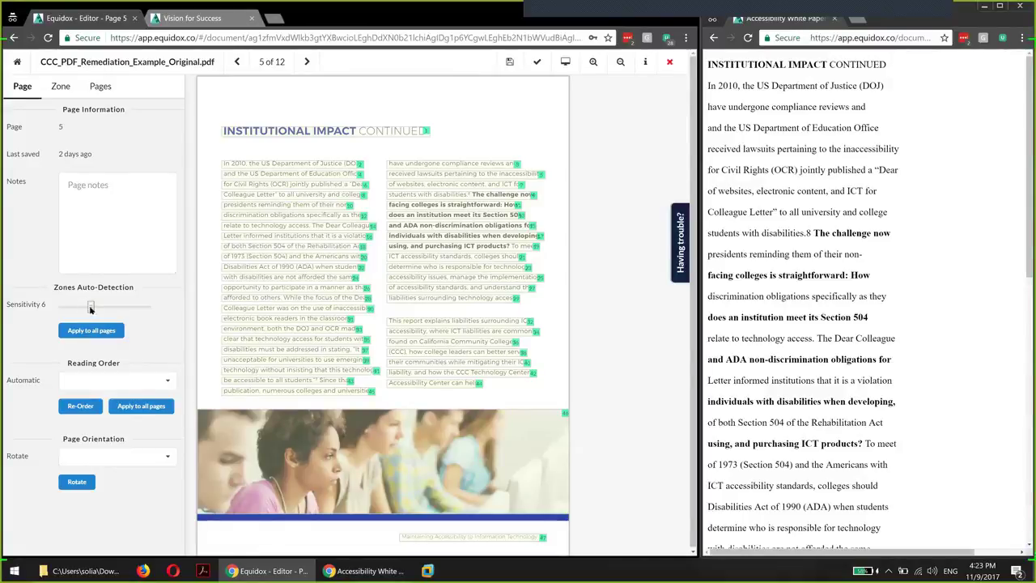
left_click_drag(92, 308, 111, 308)
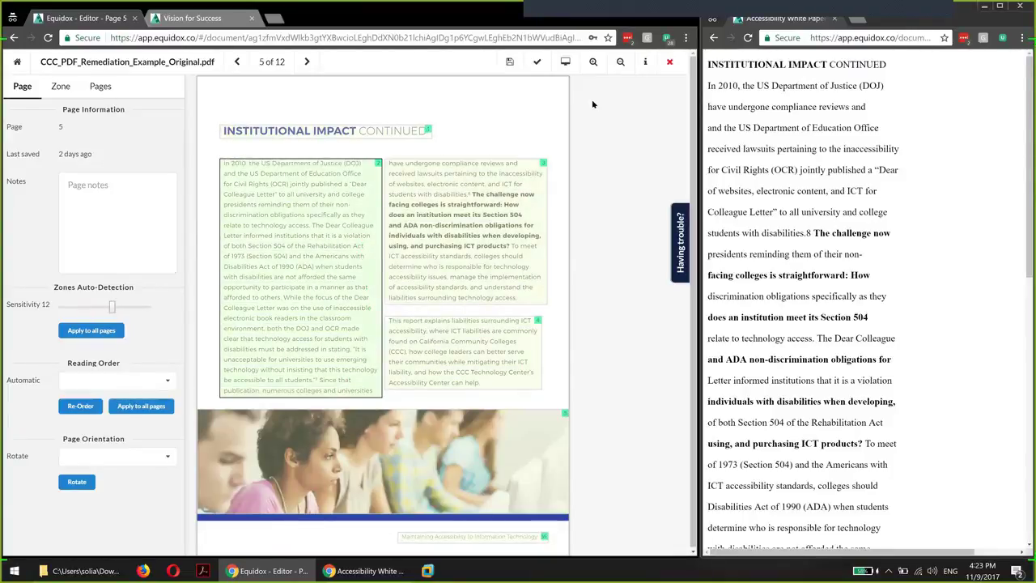
left_click(566, 64)
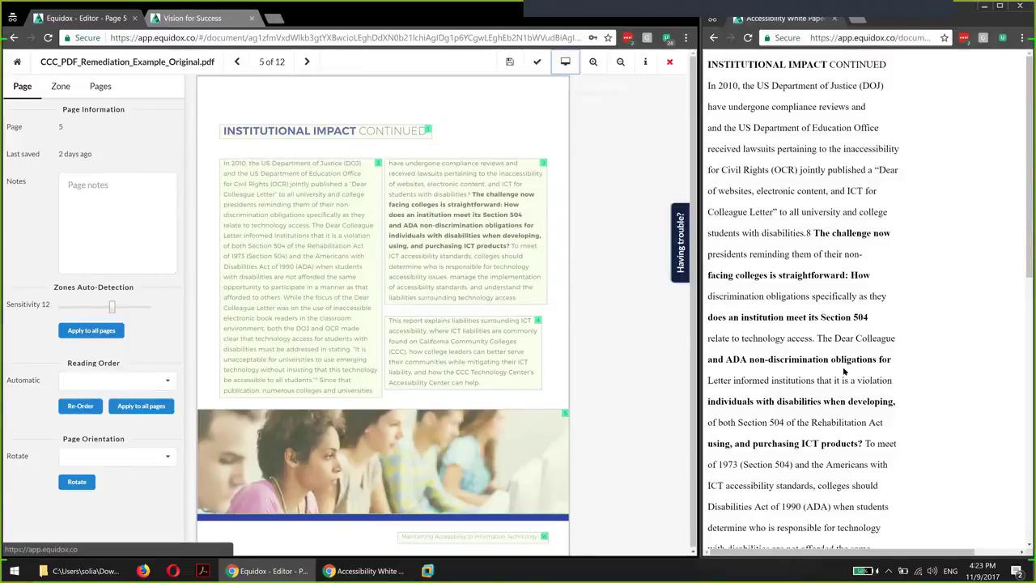
Check the text flow of the first body paragraph in page 5's refreshed preview
left_click_drag(900, 235, 707, 85)
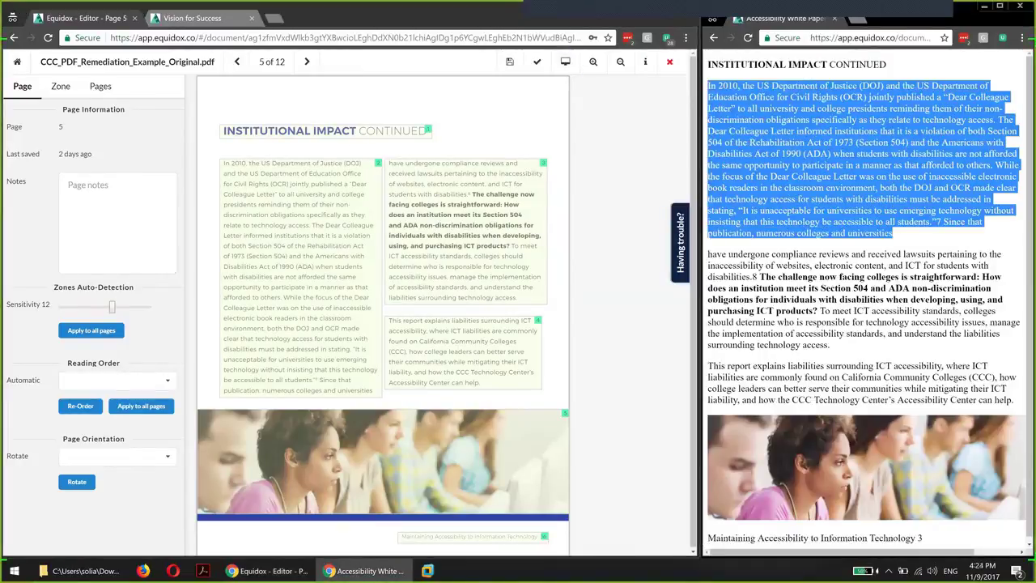
left_click(713, 91)
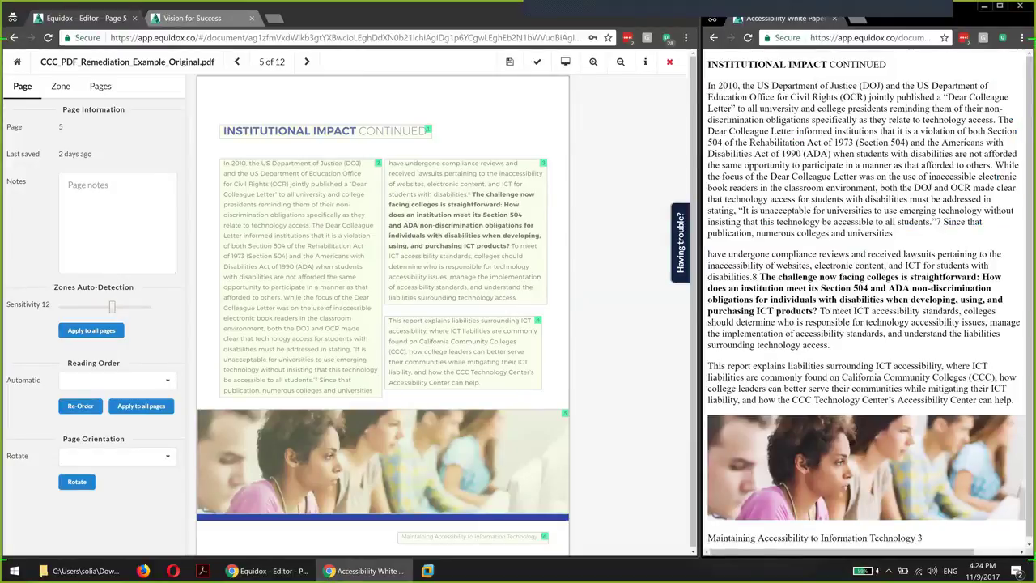
left_click_drag(877, 86, 967, 86)
left_click(965, 86)
left_click_drag(886, 85, 991, 98)
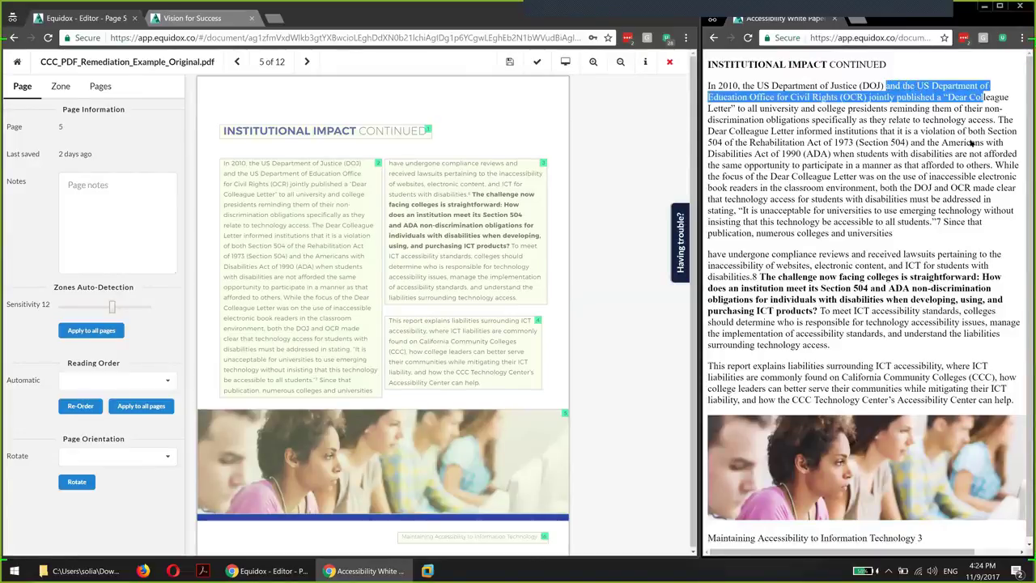
left_click_drag(971, 143, 969, 154)
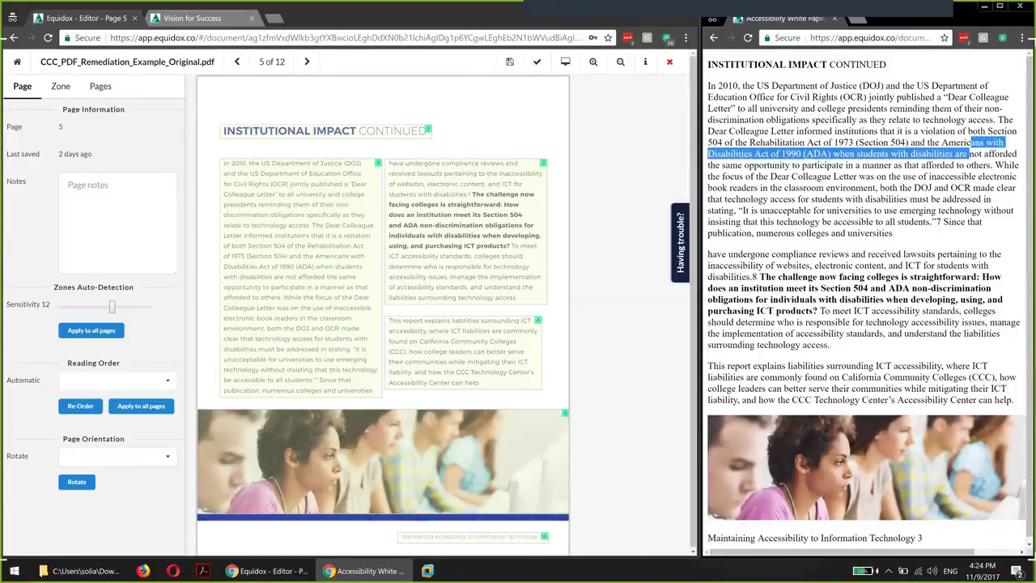
left_click(633, 356)
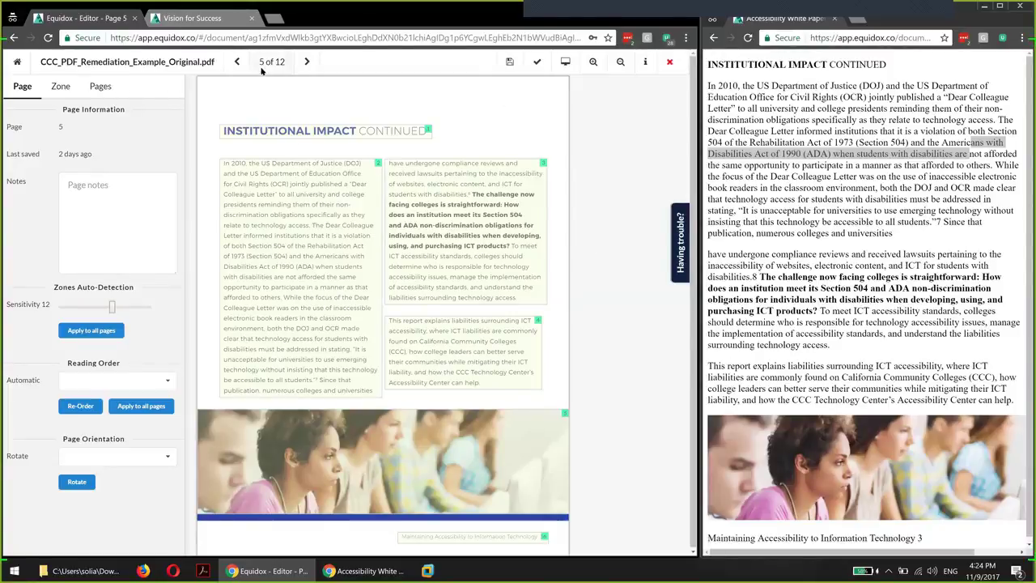
Go to page 4 and change the bulleted list zone's type to Sensitivity
left_click(61, 86)
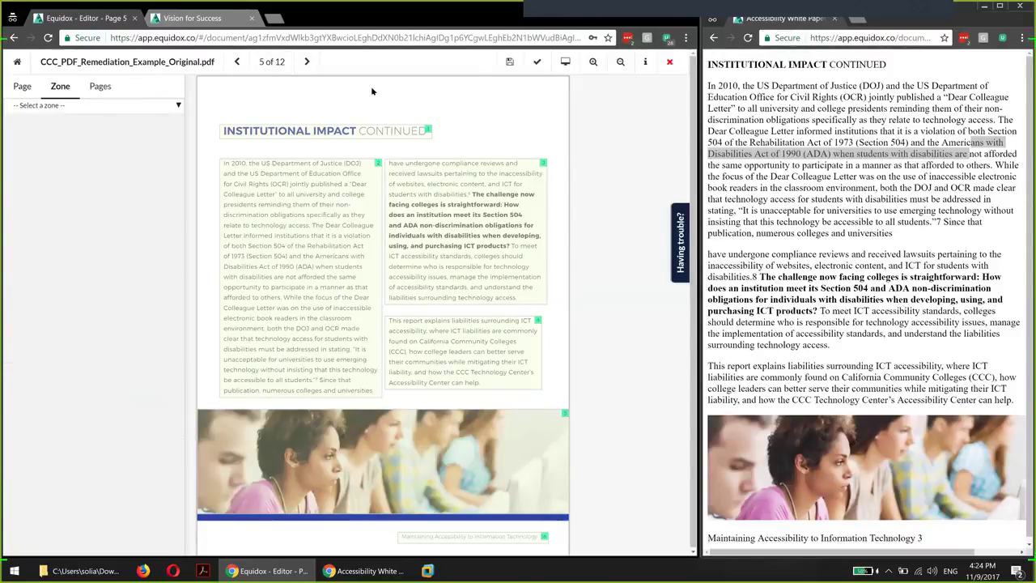
left_click(101, 86)
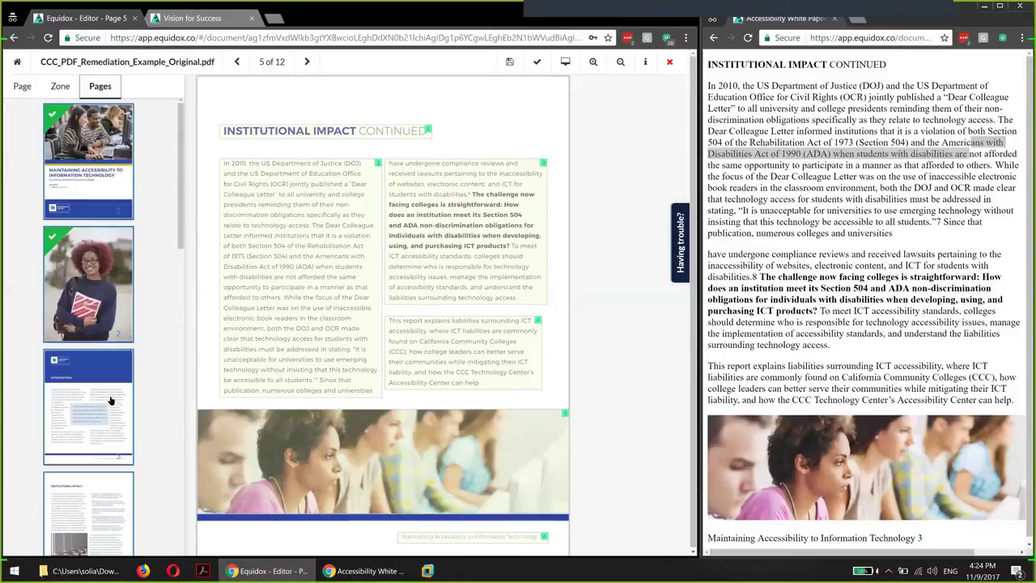
scroll(111, 400, "down", 5)
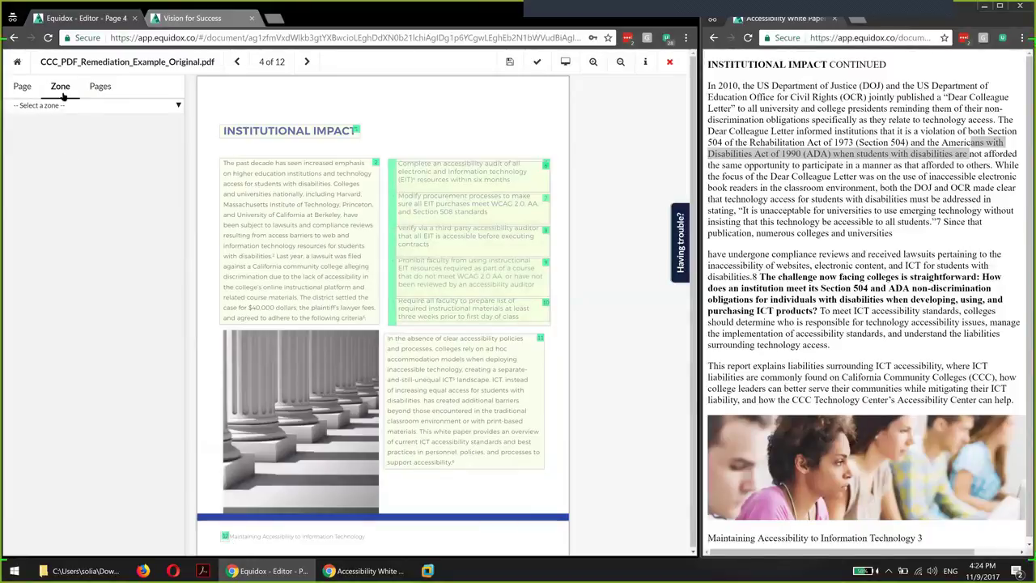
left_click(400, 205)
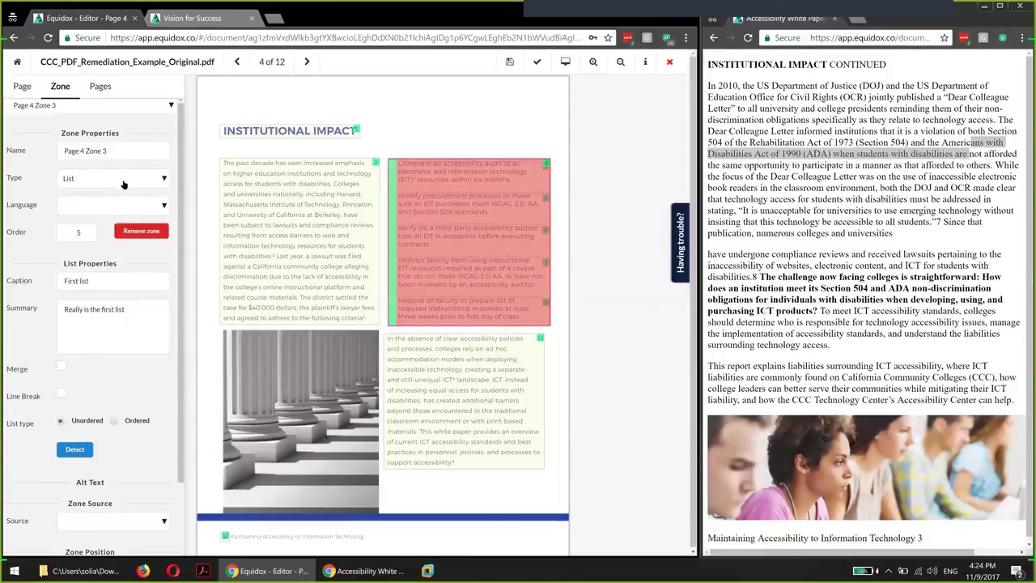
left_click(124, 182)
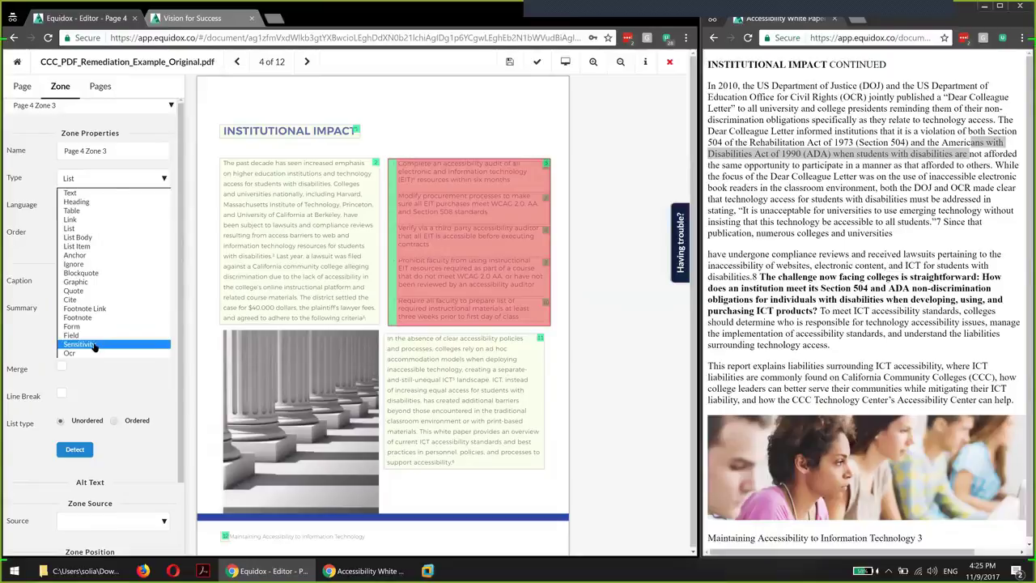
left_click(95, 345)
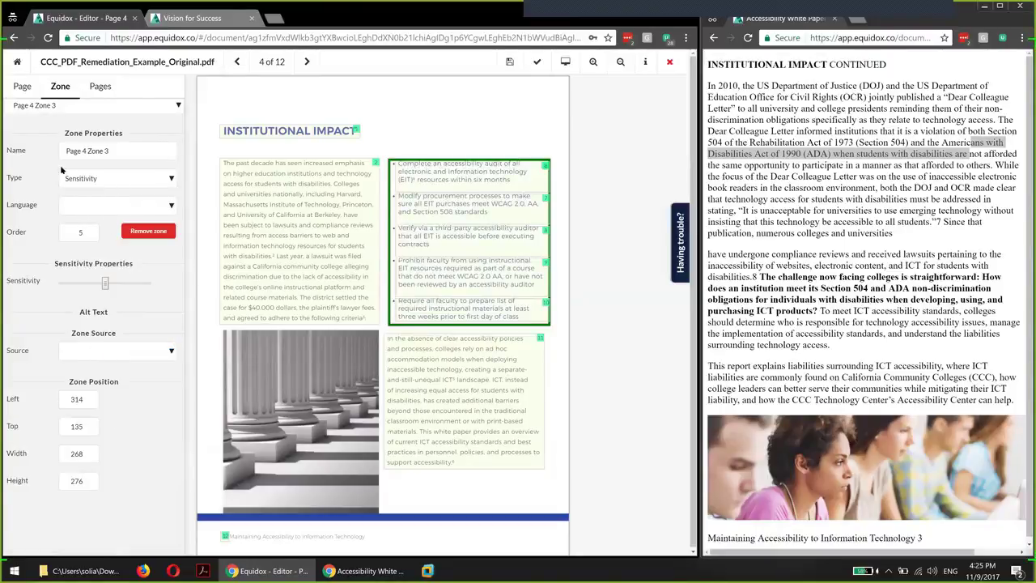
Lower the sensitivity of page 4's bulleted list zone to 0
left_click(22, 87)
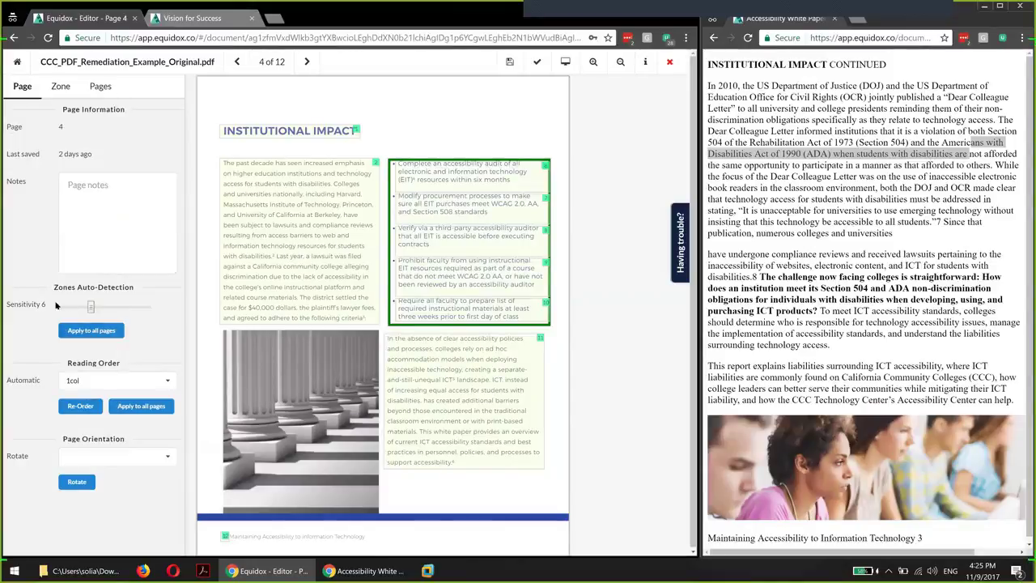
left_click(61, 86)
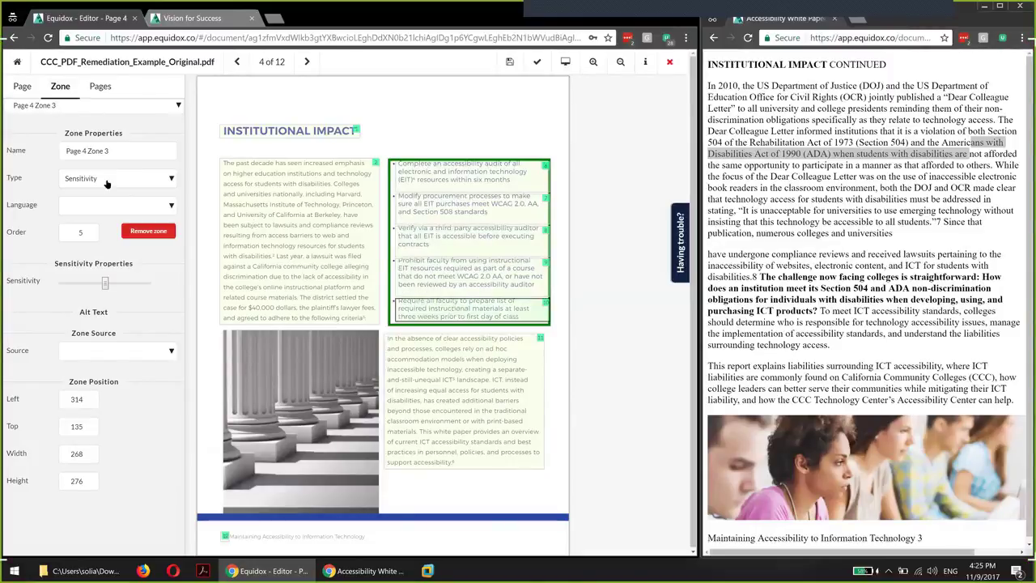
left_click_drag(104, 281, 51, 282)
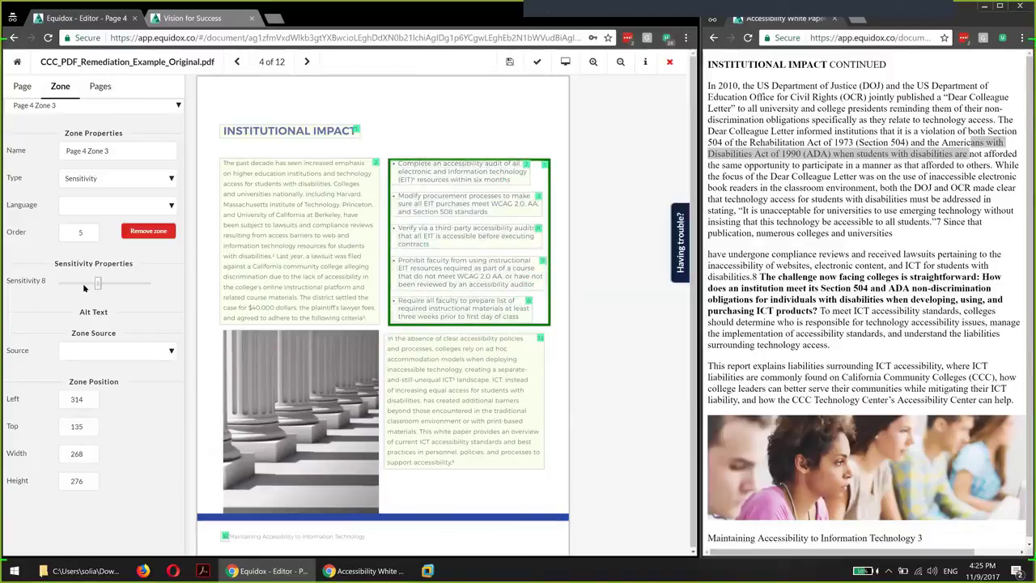
left_click_drag(94, 290, 13, 296)
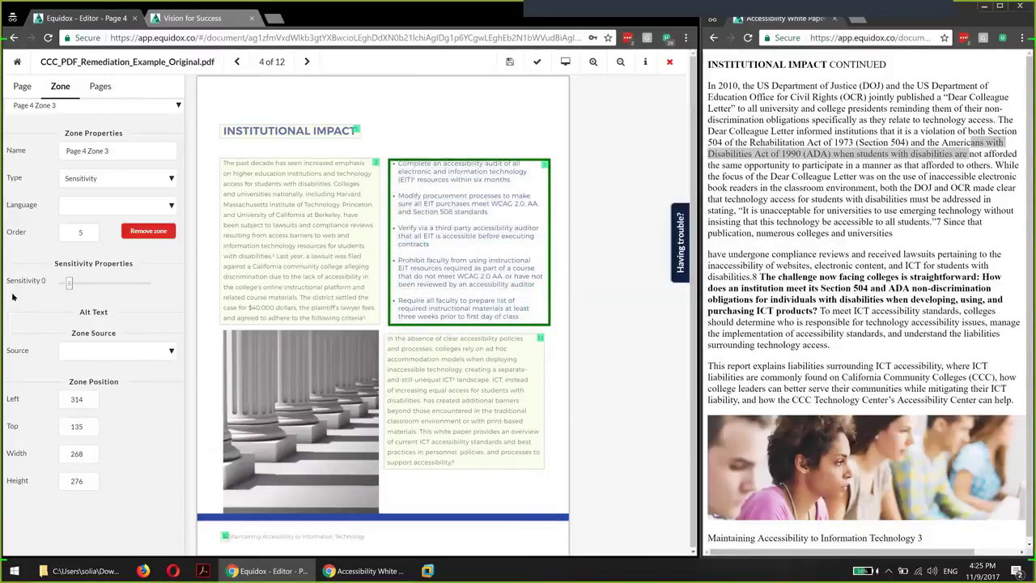
Change the bulleted zone's type back to List, set it to unordered and detect its list items
left_click(118, 179)
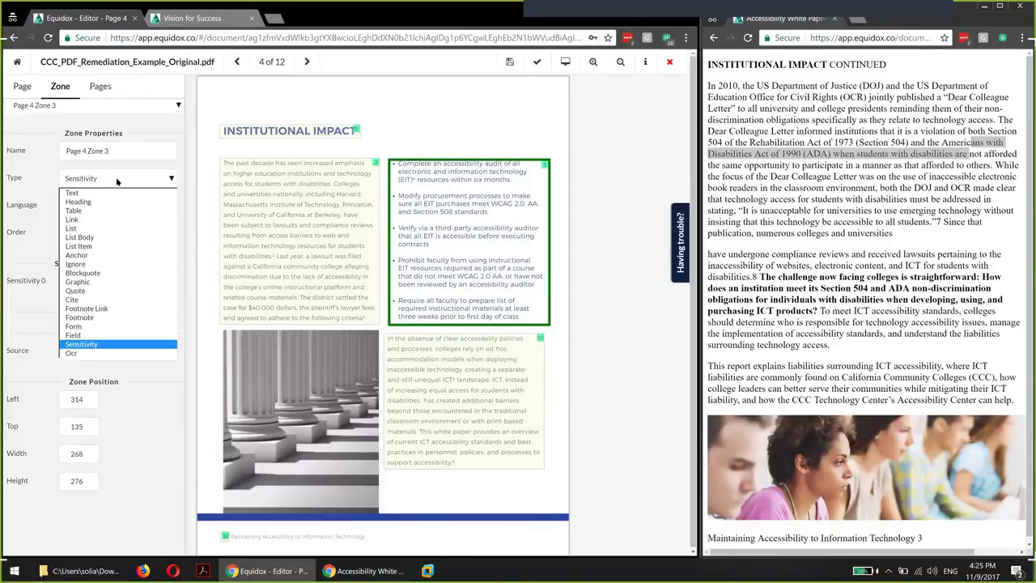
left_click(81, 228)
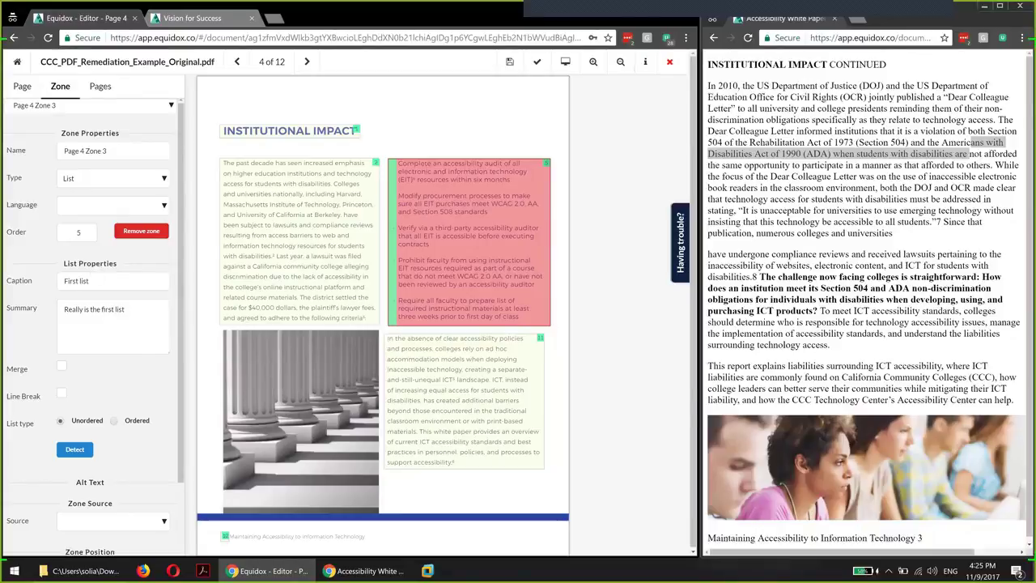
scroll(89, 350, "down", 2)
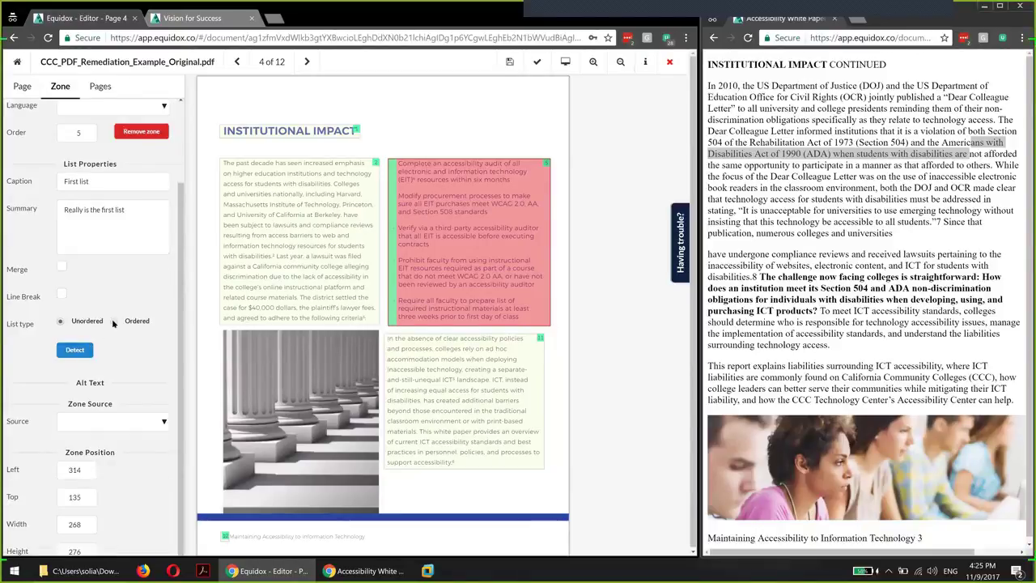
left_click(113, 321)
left_click(61, 321)
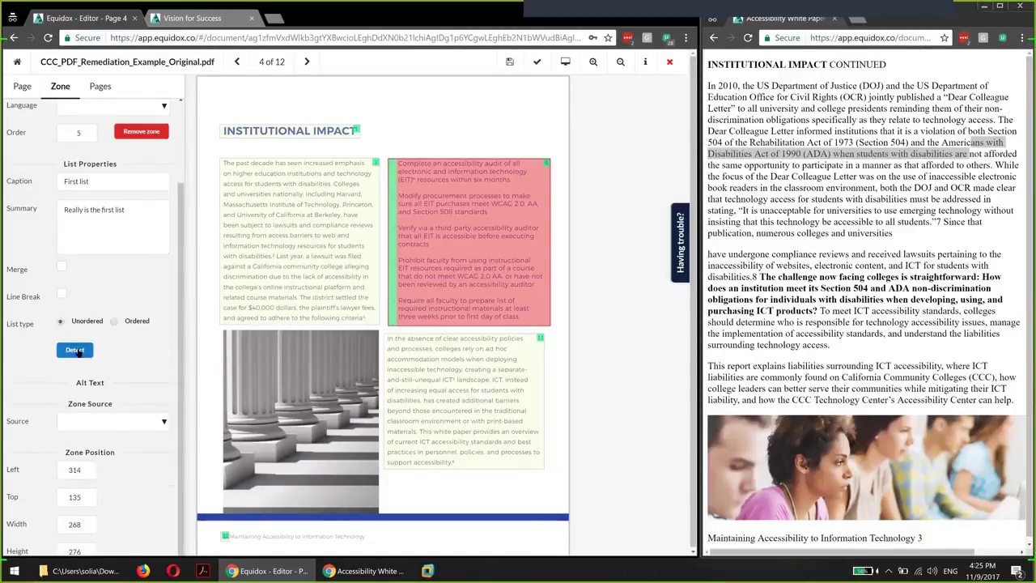
left_click(76, 350)
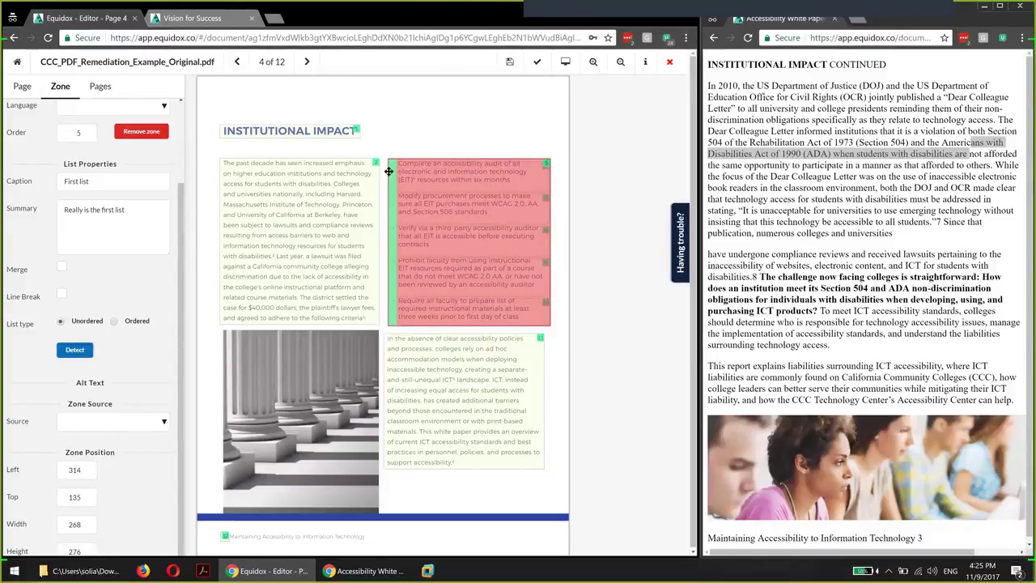
Shift the list zone slightly down to a top position of 138 and preview page 4
mouse_move(388, 171)
left_mouse_down()
mouse_move(371, 248)
mouse_move(385, 164)
mouse_move(398, 173)
left_mouse_up()
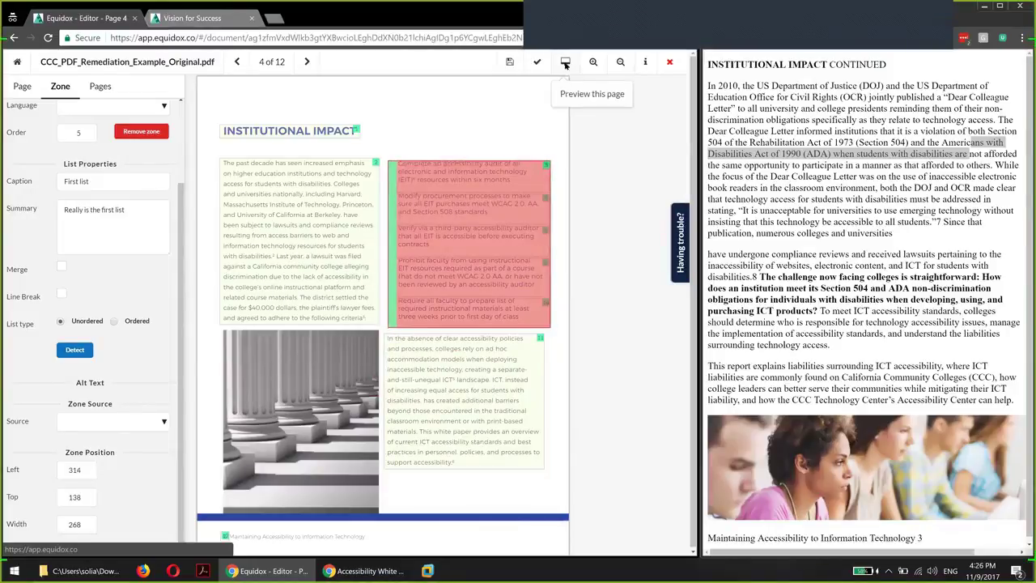
left_click(566, 63)
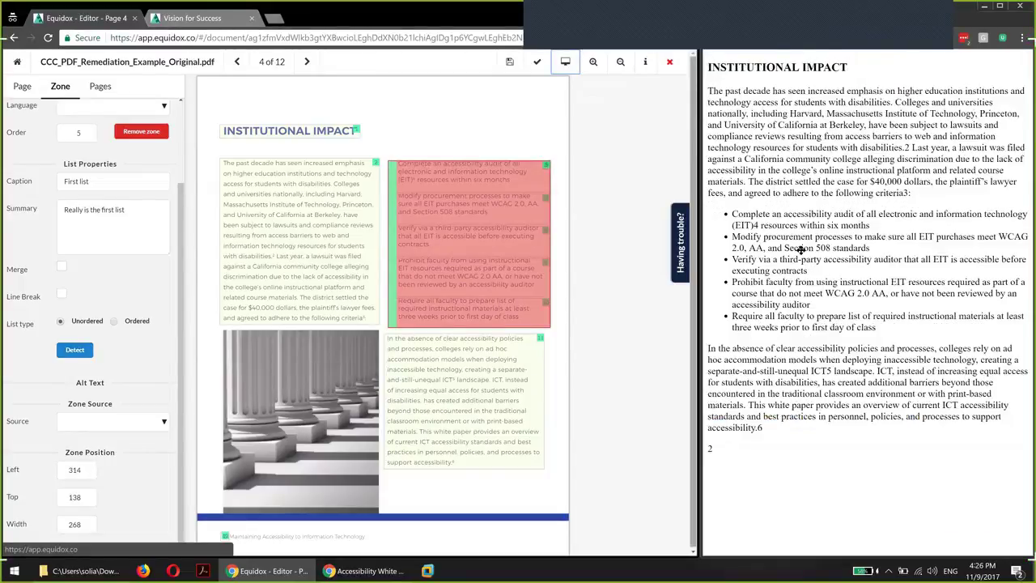
Make page 4's list ordered with the Numbers style, detect its items and check the numbering in the page preview
left_click(113, 321)
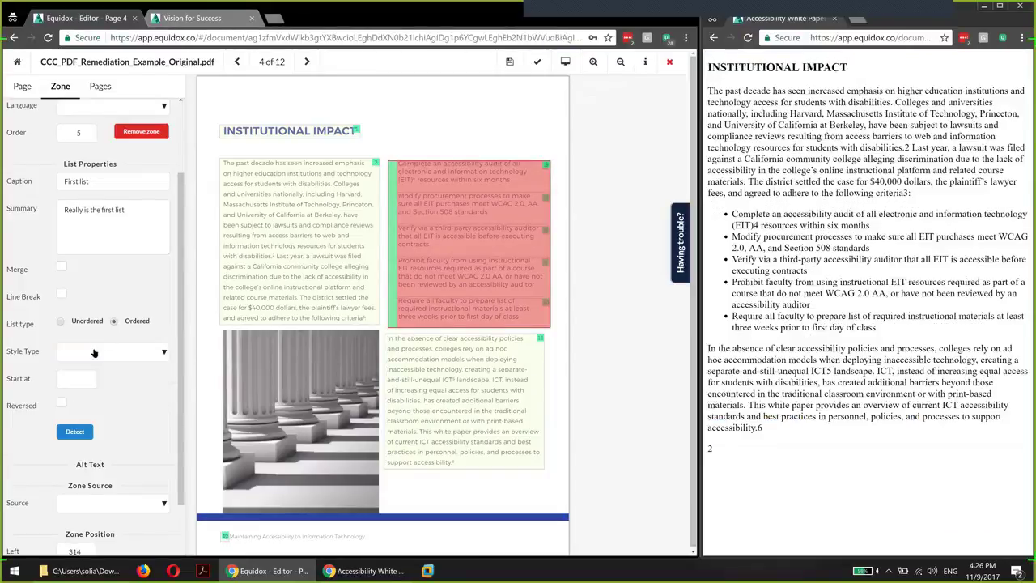
left_click(94, 353)
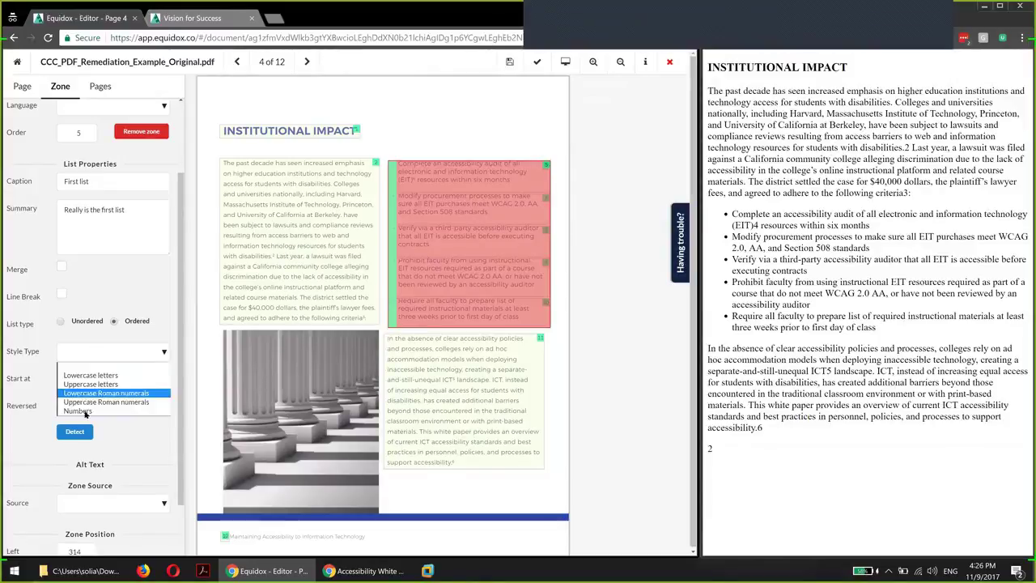
left_click(86, 415)
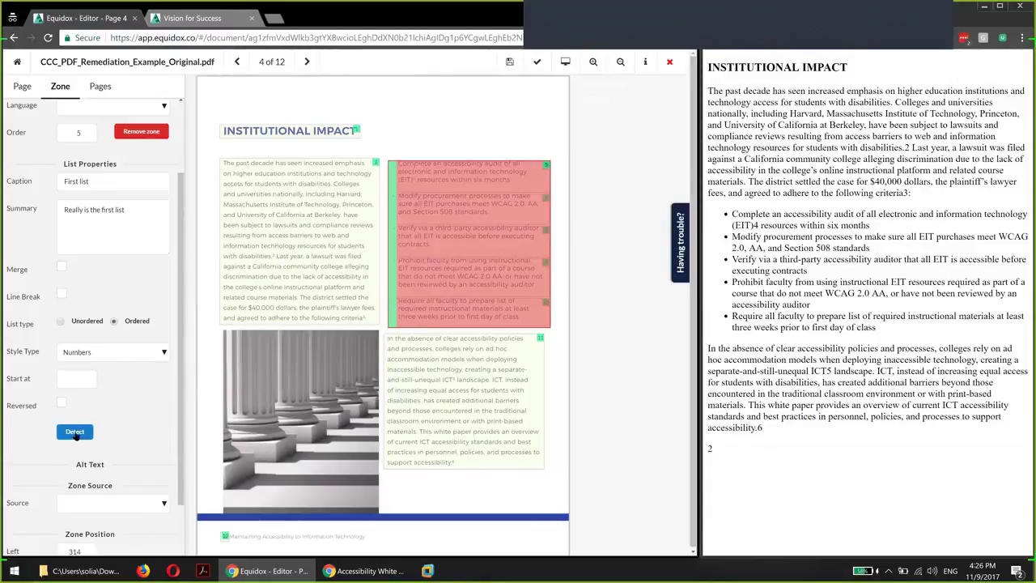
left_click(74, 432)
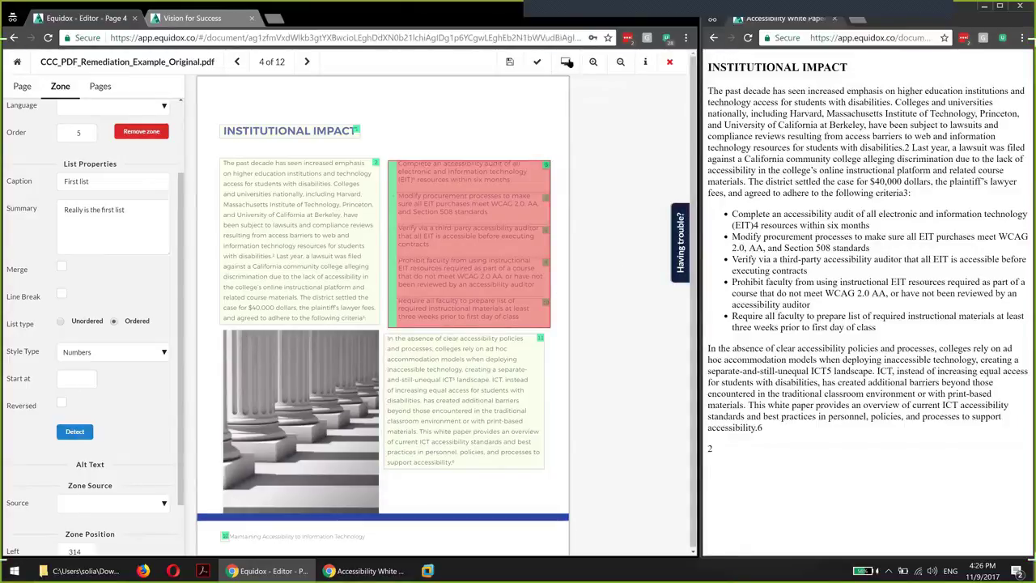
left_click(566, 62)
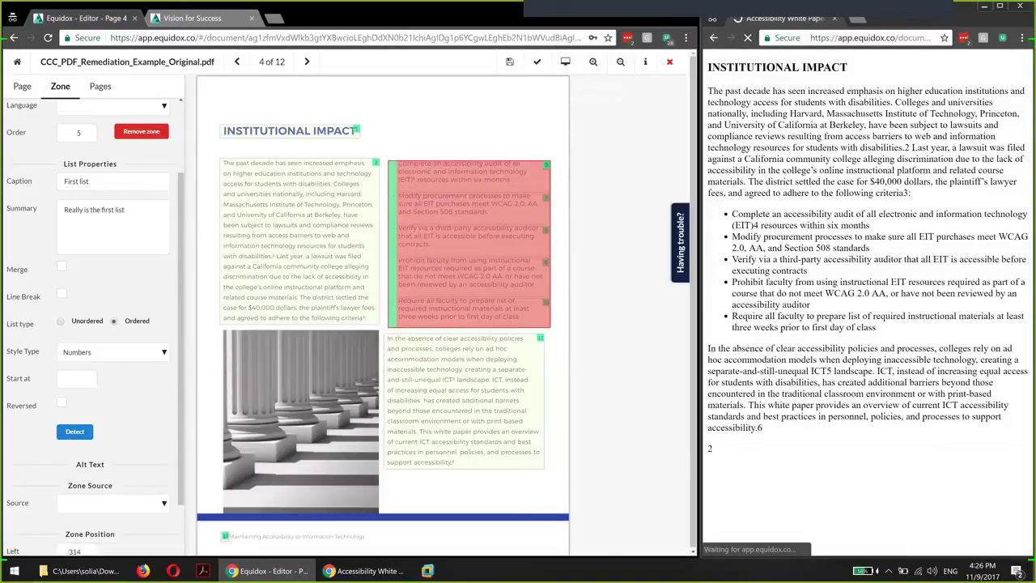
left_click_drag(723, 212, 733, 333)
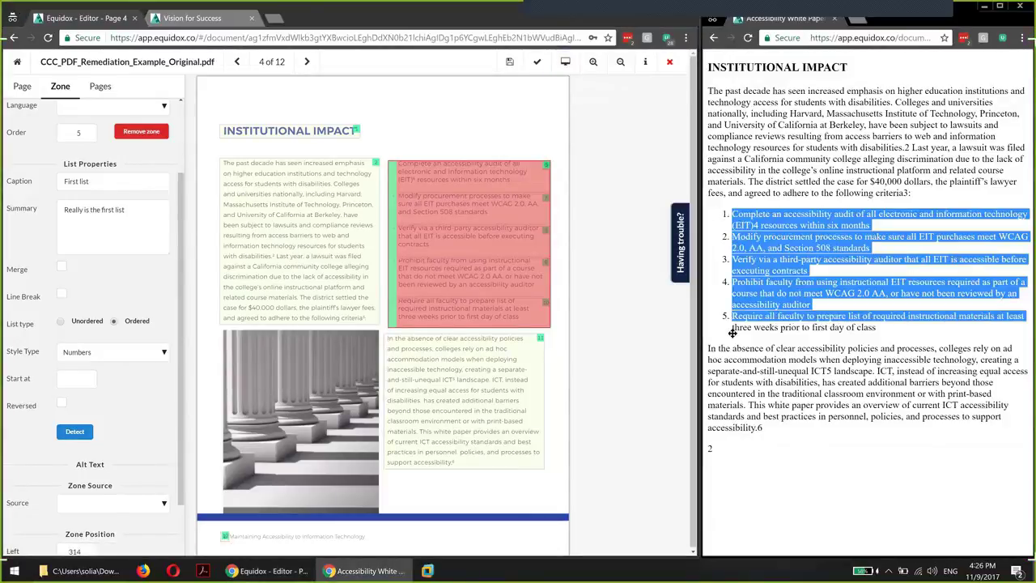
Set page 4's list type back to Unordered, detect its items and preview the page
left_click(113, 371)
left_click(125, 352)
left_click(124, 352)
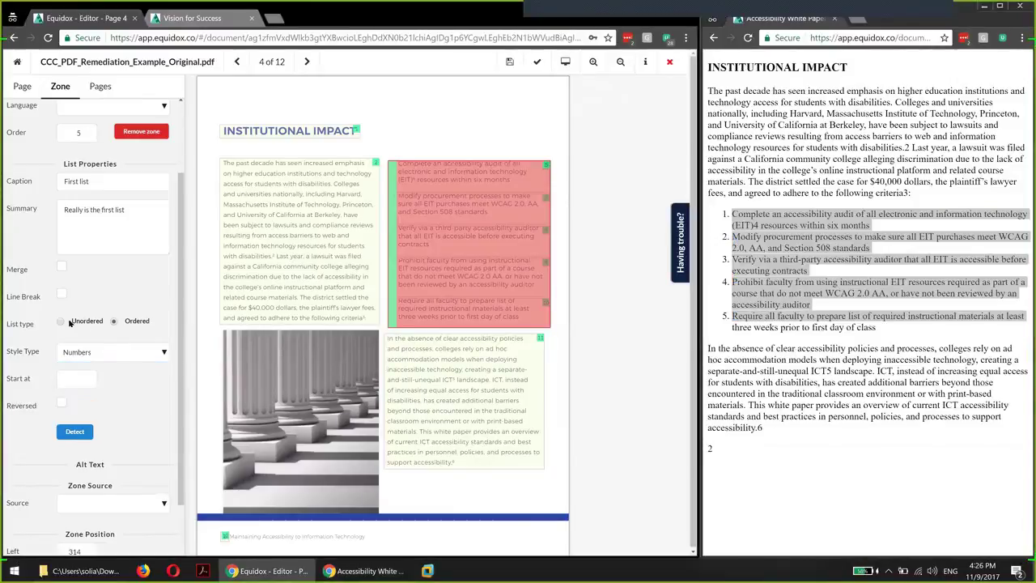
left_click(61, 321)
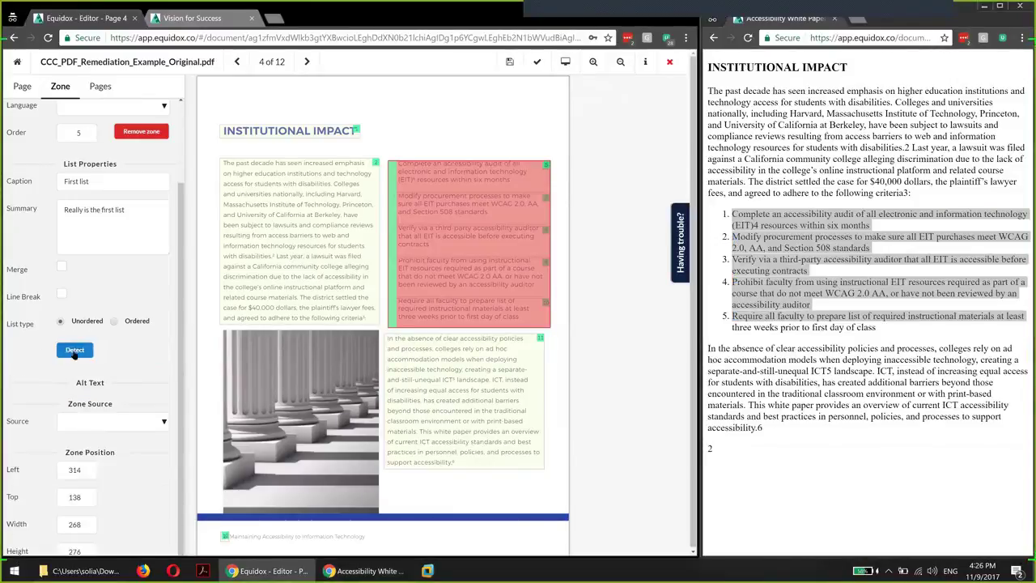
left_click(566, 61)
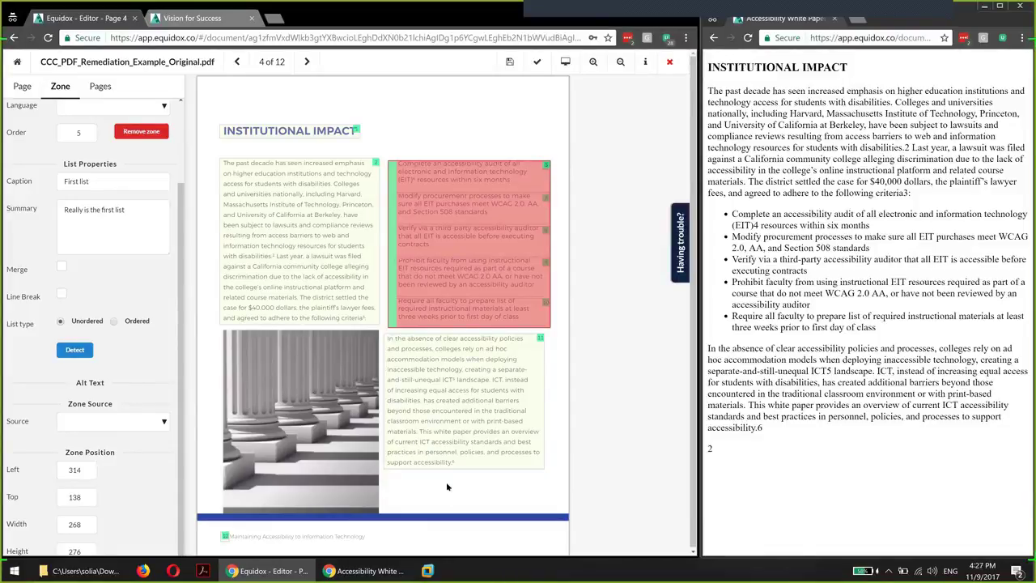
Go to page 9 and open the Best Practices table zone in the Table Editor, showing its table information
left_click(100, 86)
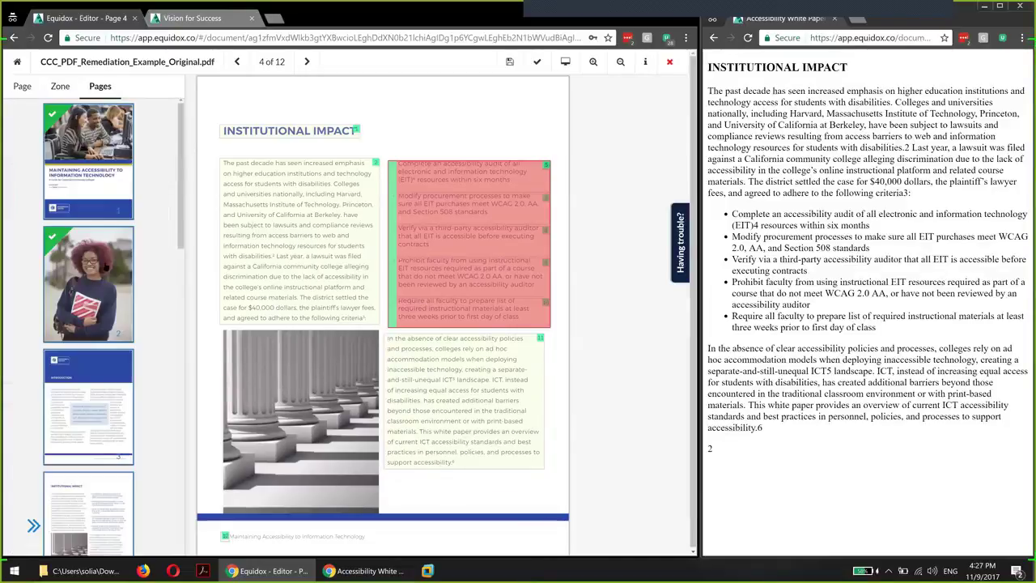
scroll(89, 397, "down", 5)
left_click(85, 455)
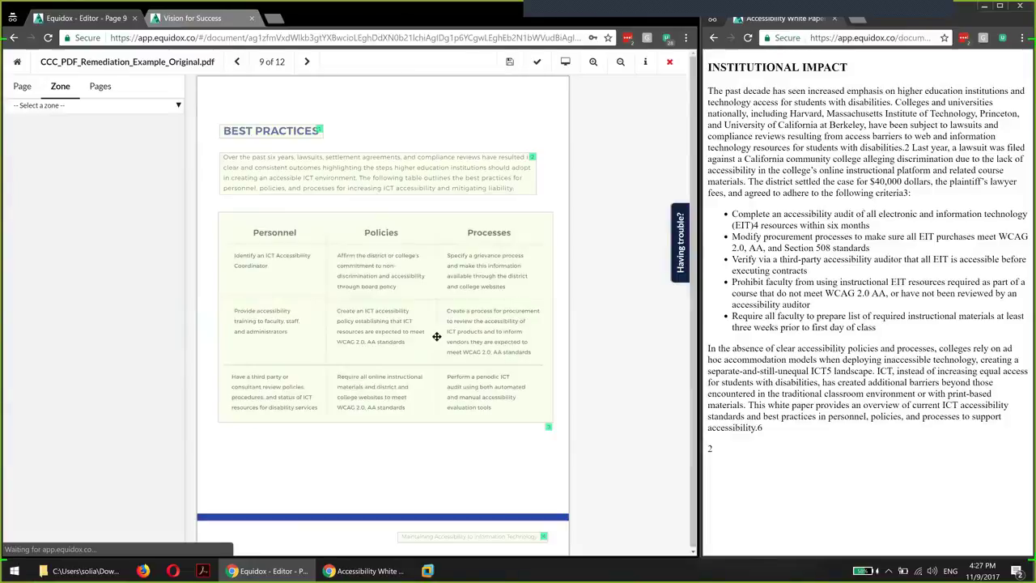
left_click(262, 277)
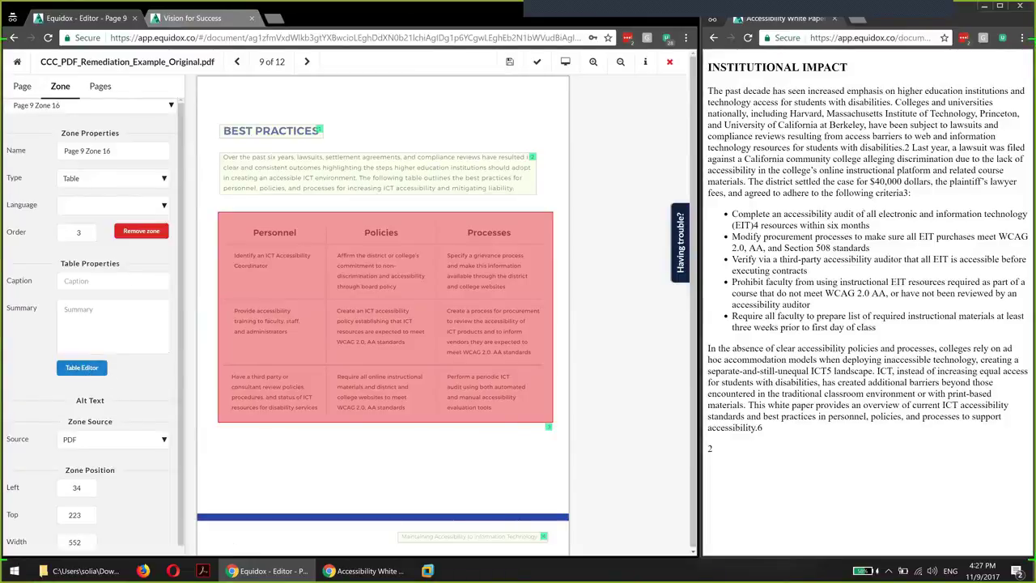
left_click(89, 369)
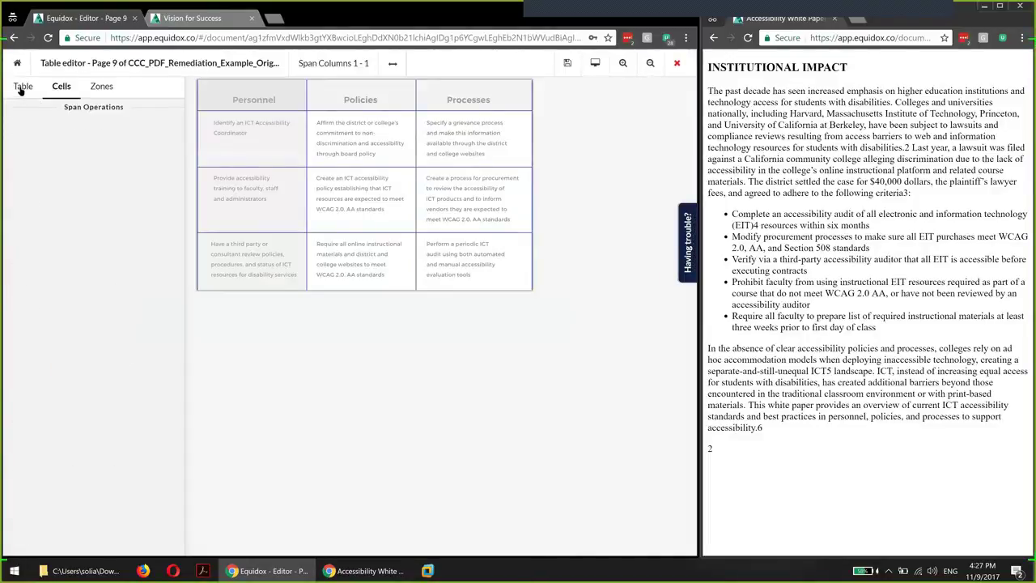
left_click(21, 90)
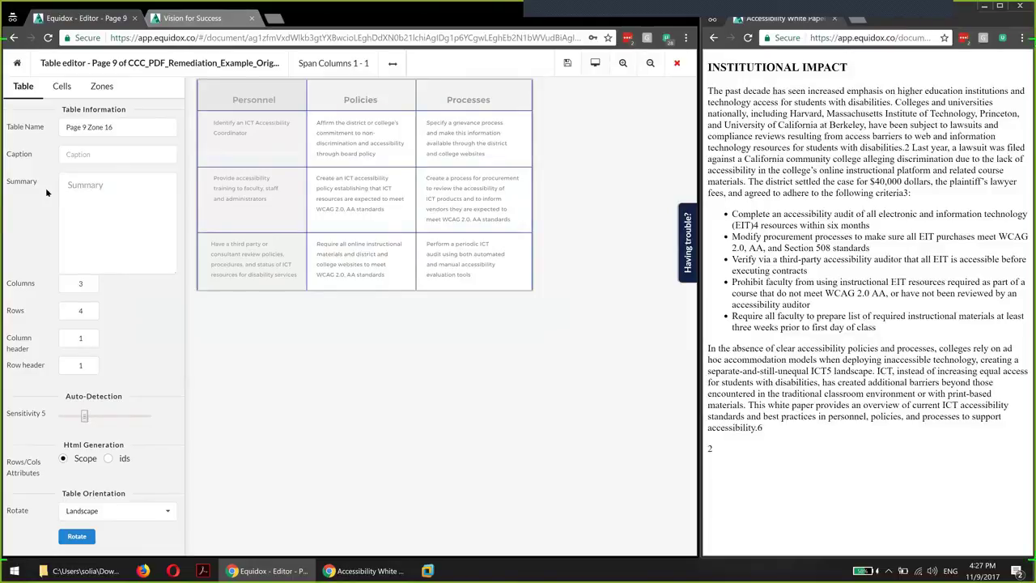
Set the page 9 table's row header count to 0 and check the column headings in the table preview
left_click(15, 343)
triple_click(33, 341)
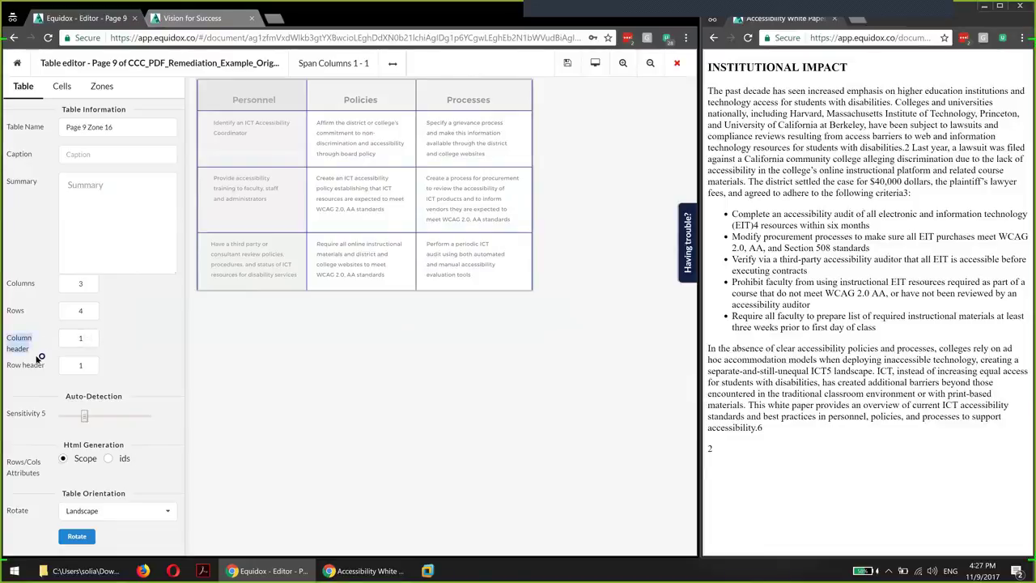
triple_click(30, 365)
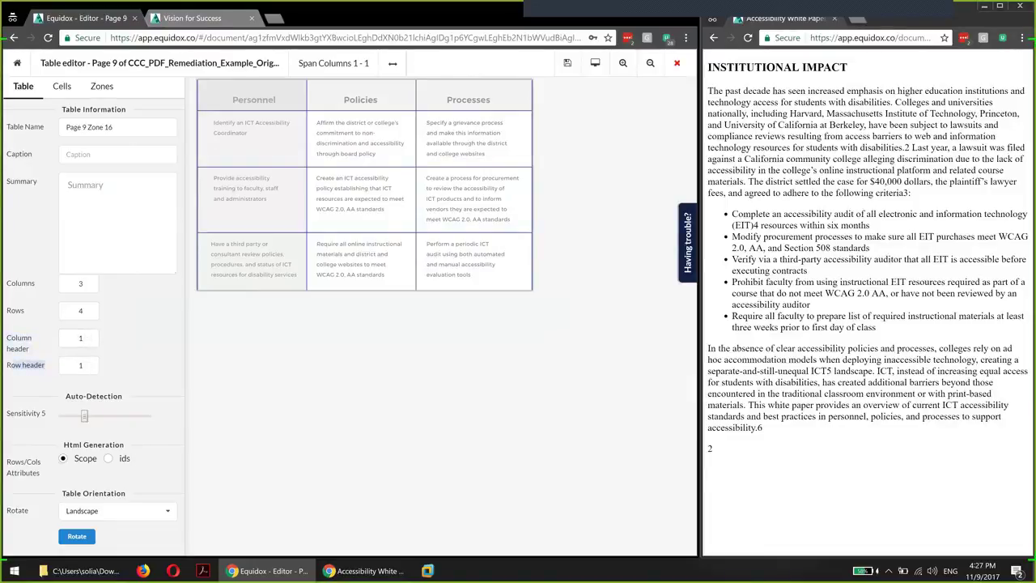
left_click(84, 339)
left_click(79, 365)
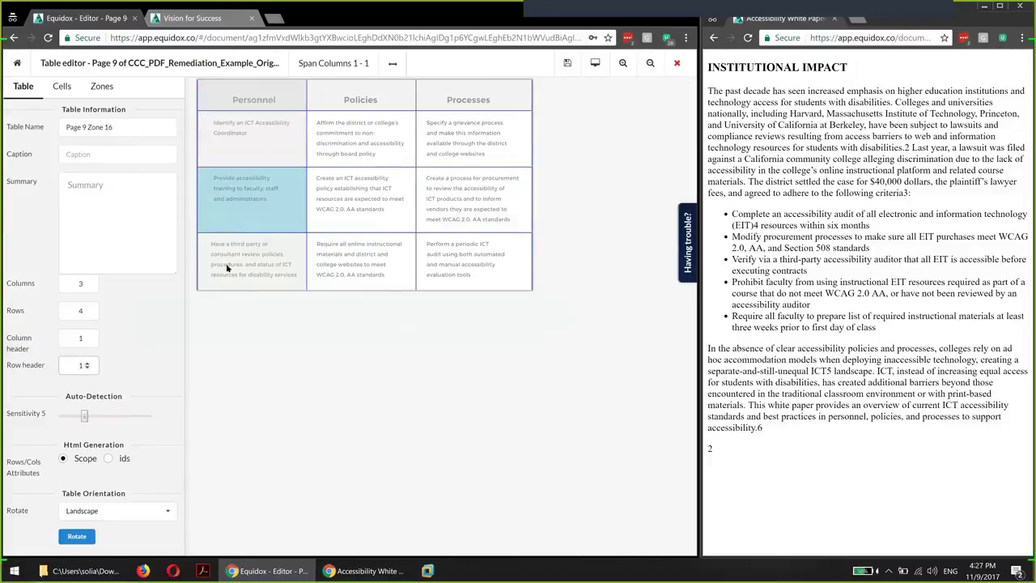
double_click(82, 365)
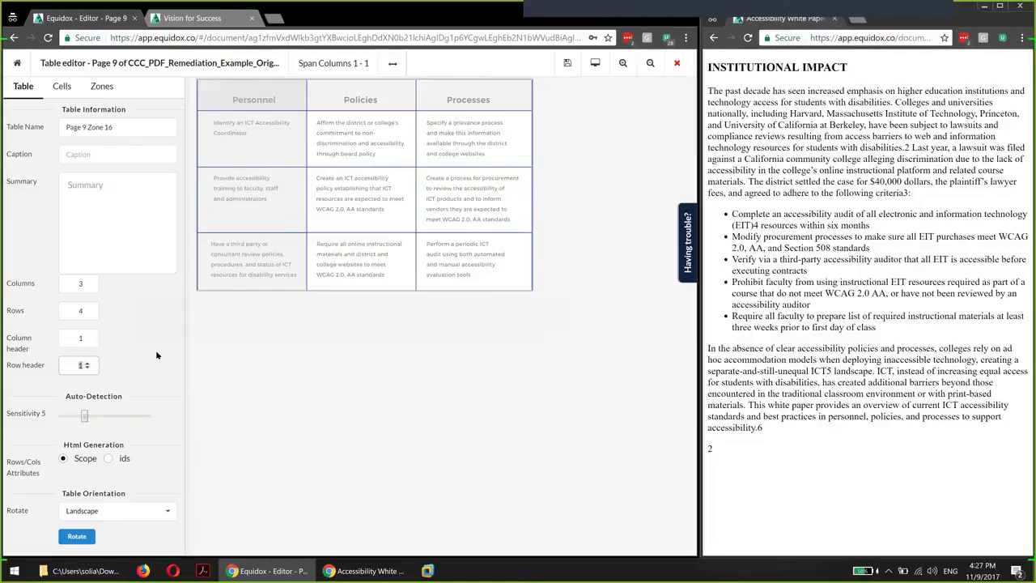
type("0")
left_click(274, 343)
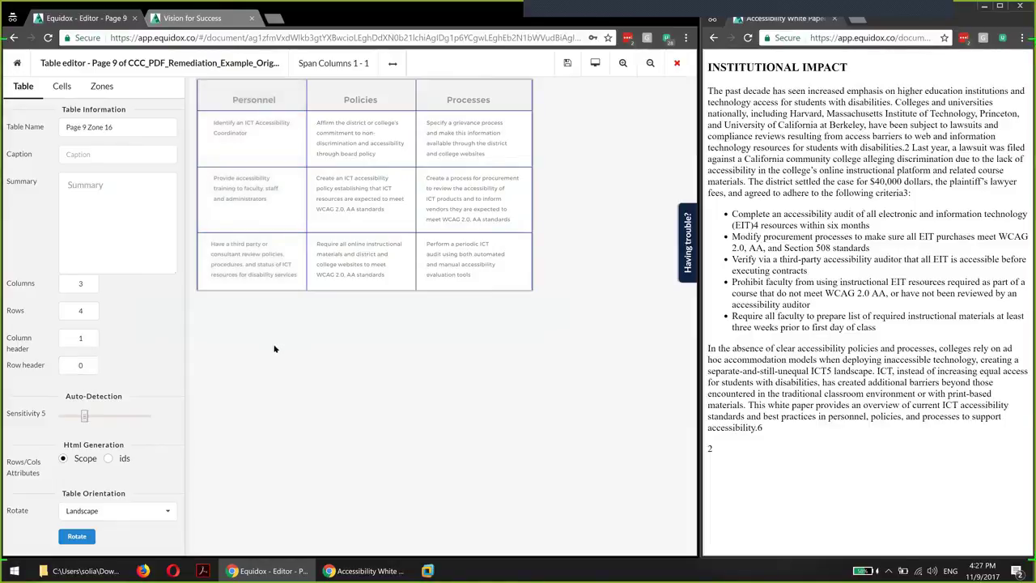
left_click(596, 64)
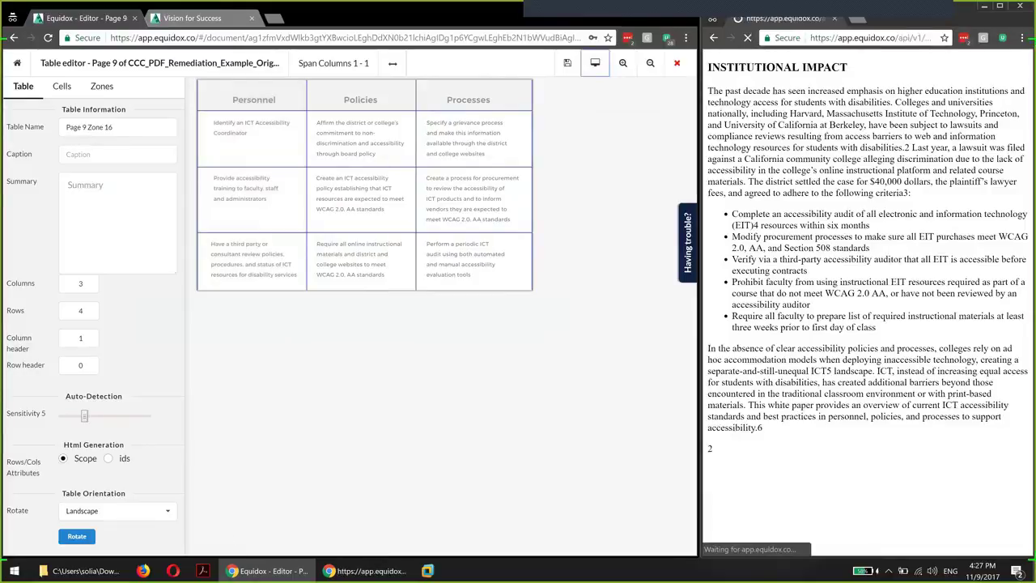
left_click_drag(732, 64, 996, 63)
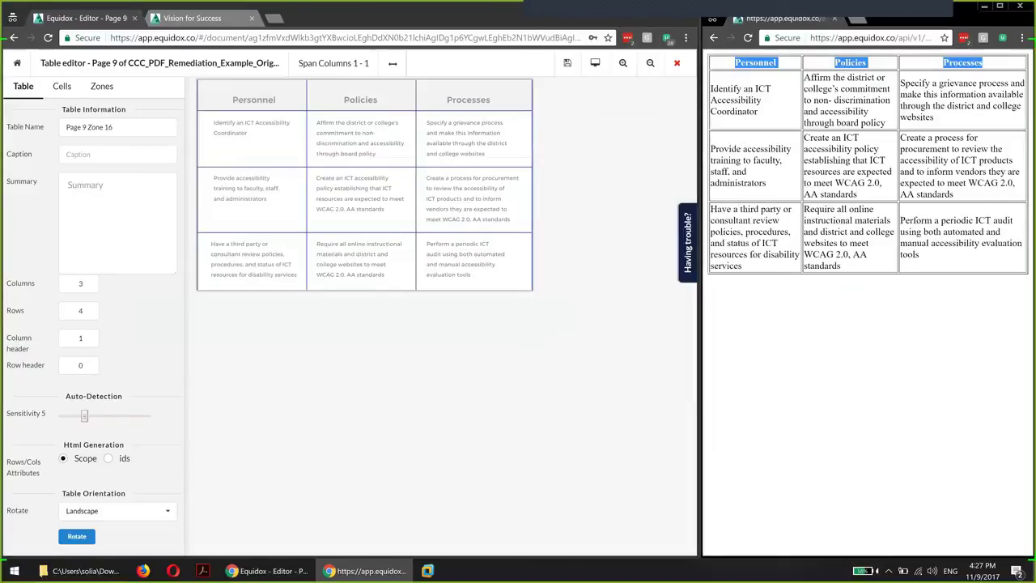
Set the page 9 table's row header count to 1 and preview the table
left_click(89, 365)
left_click(89, 363)
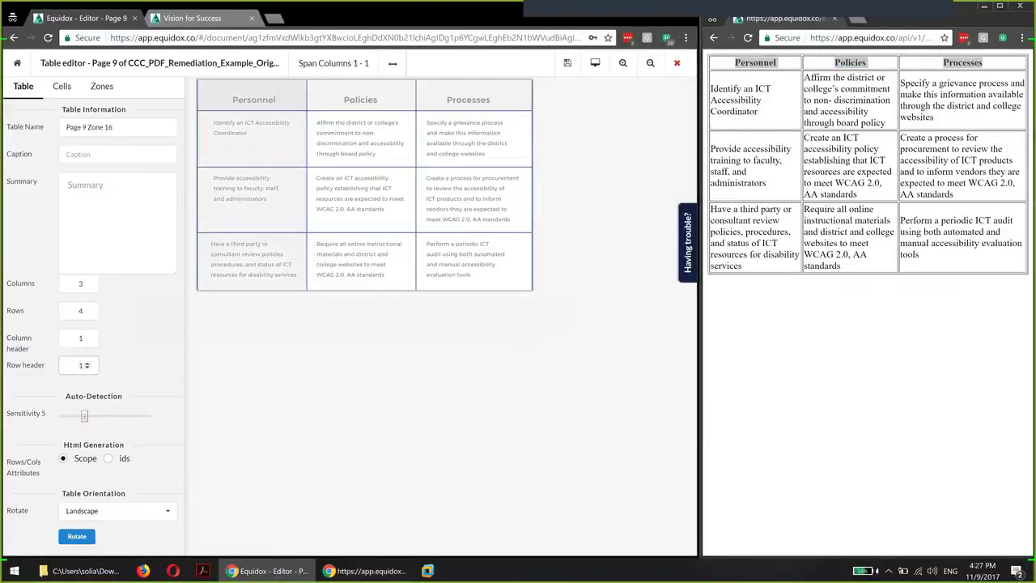
left_click(595, 65)
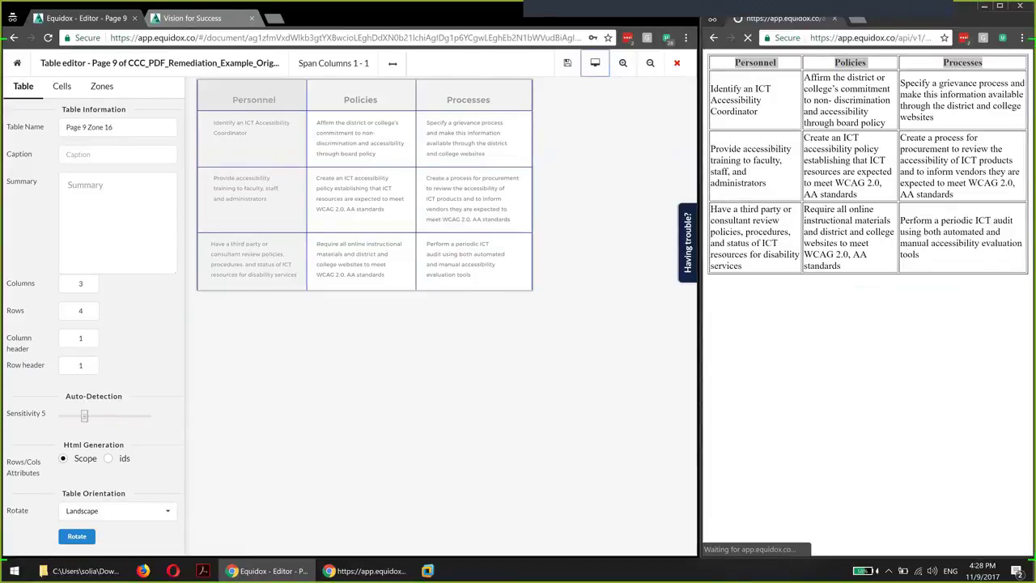
View the table preview's HTML source and examine the th tag and scope="col" attribute of the Personnel header cell
right_click(776, 312)
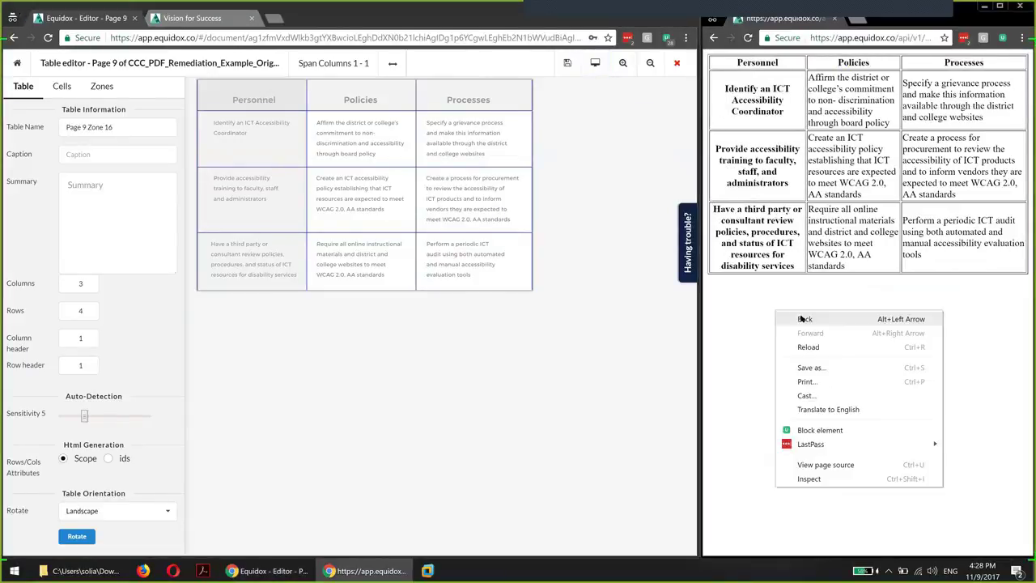
left_click(826, 465)
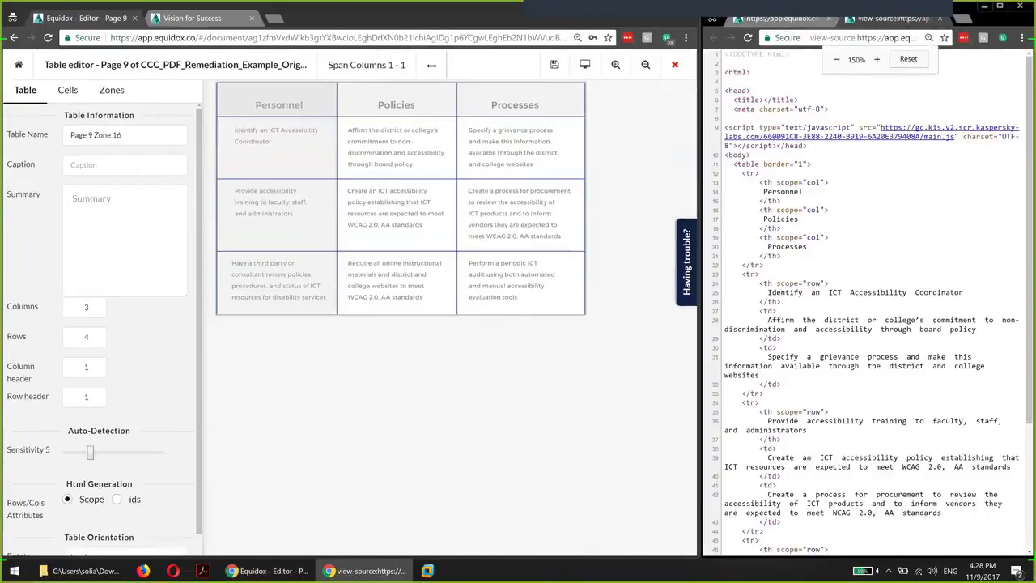
left_click_drag(762, 263, 808, 276)
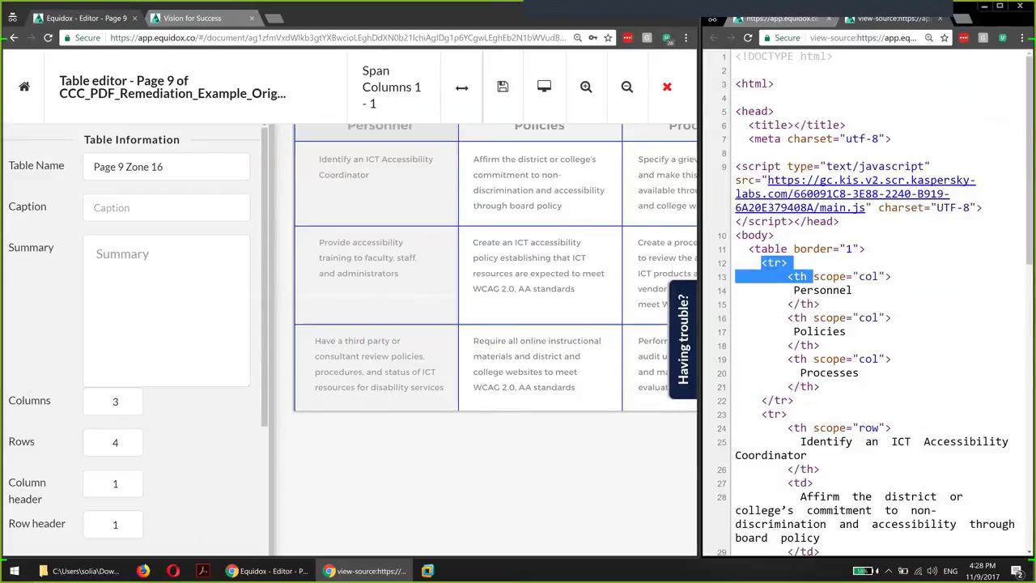
double_click(800, 276)
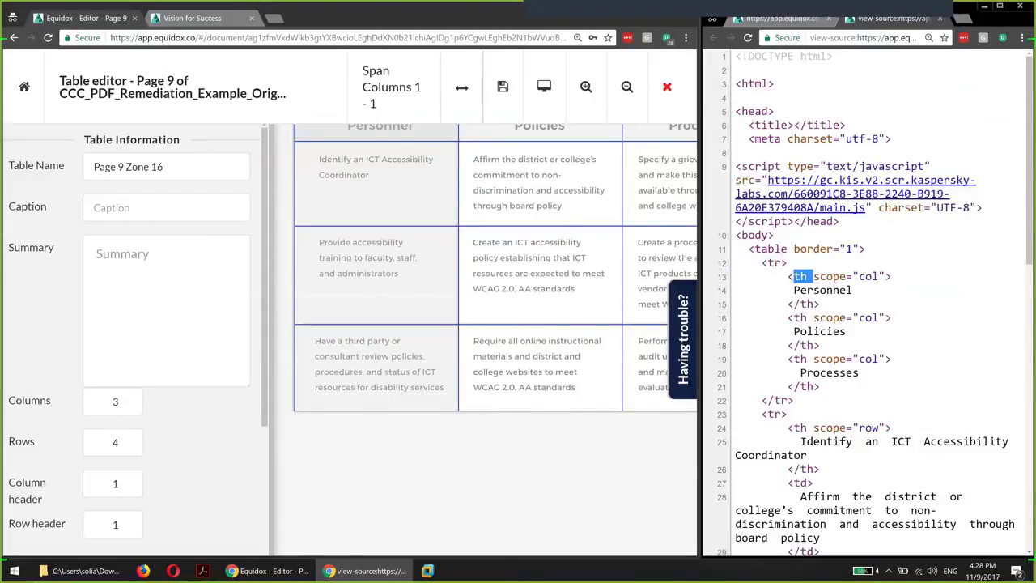
left_click(832, 287)
left_click_drag(814, 277, 892, 277)
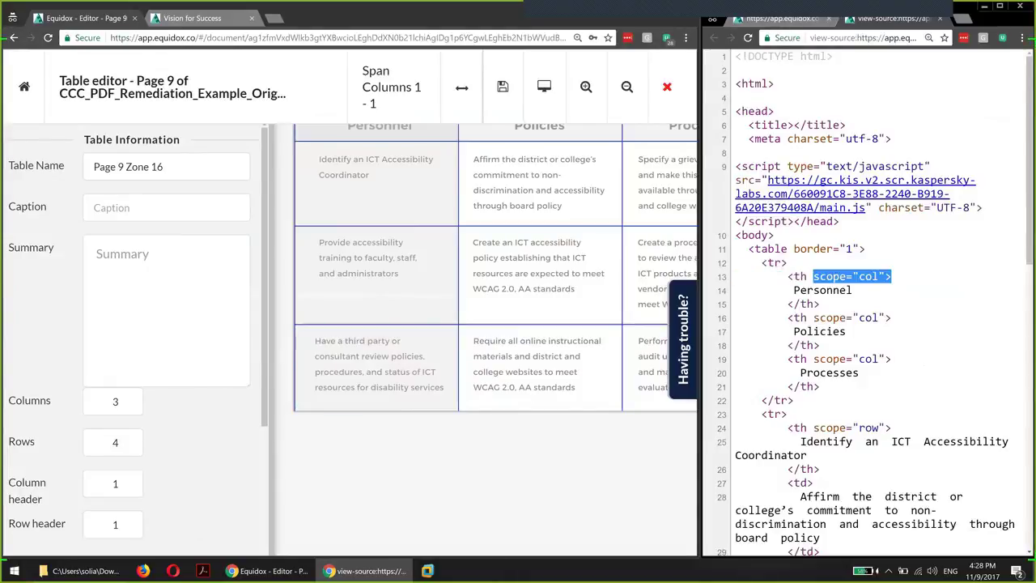
key("ctrl+0")
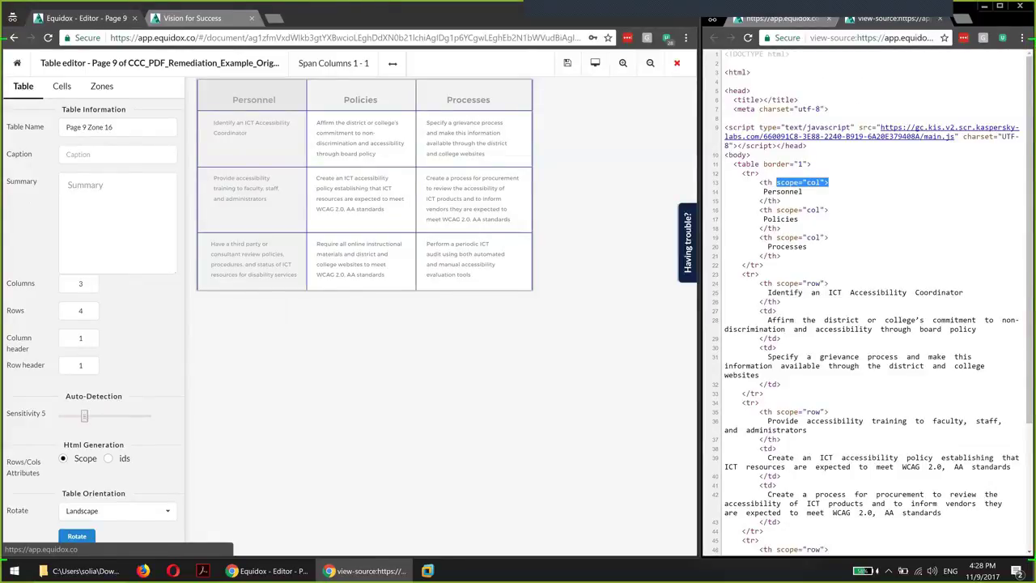
Set the table's HTML generation attributes to ids, preview the table and close the old source view
left_click(108, 458)
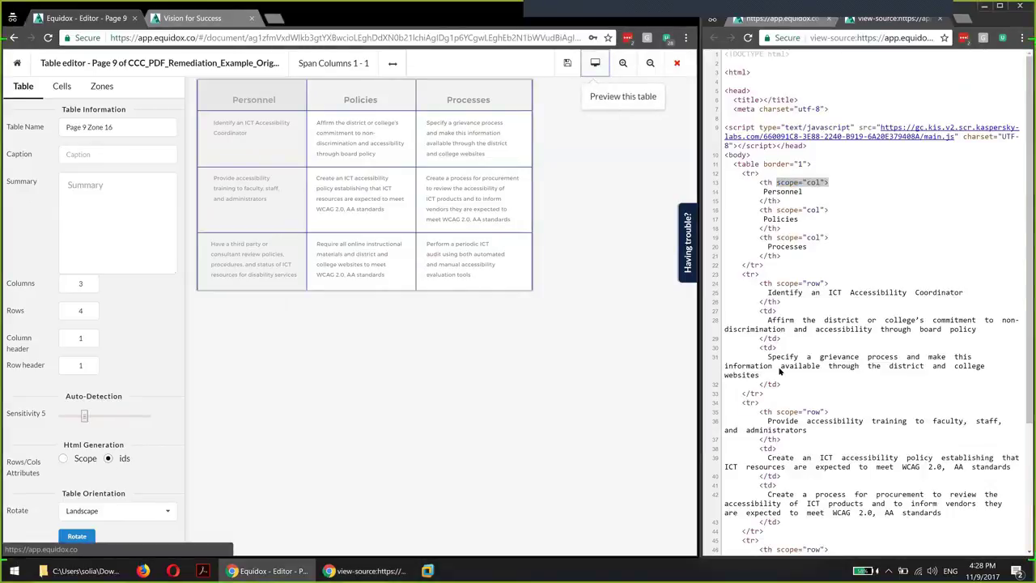
left_click(775, 18)
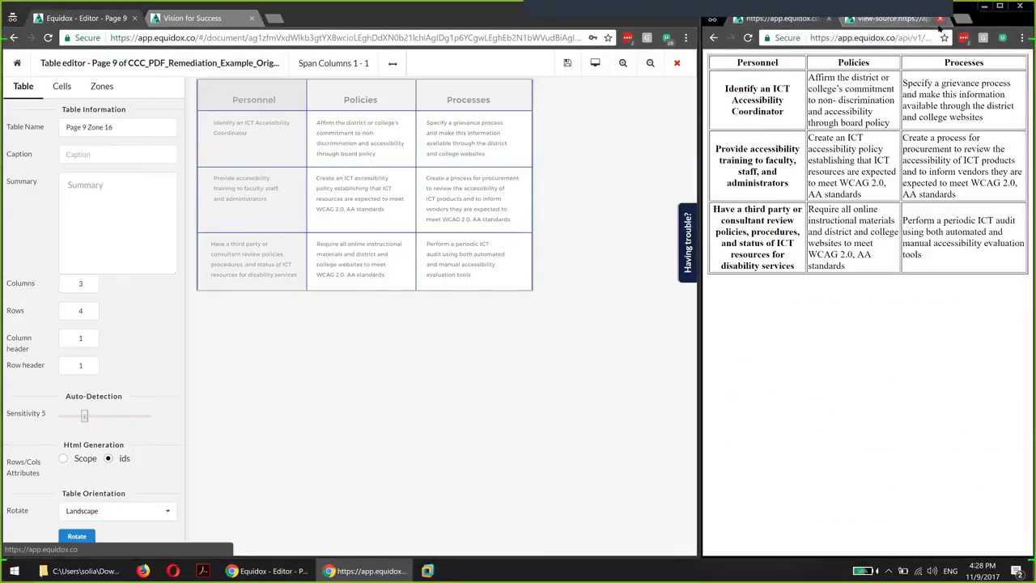
left_click(940, 19)
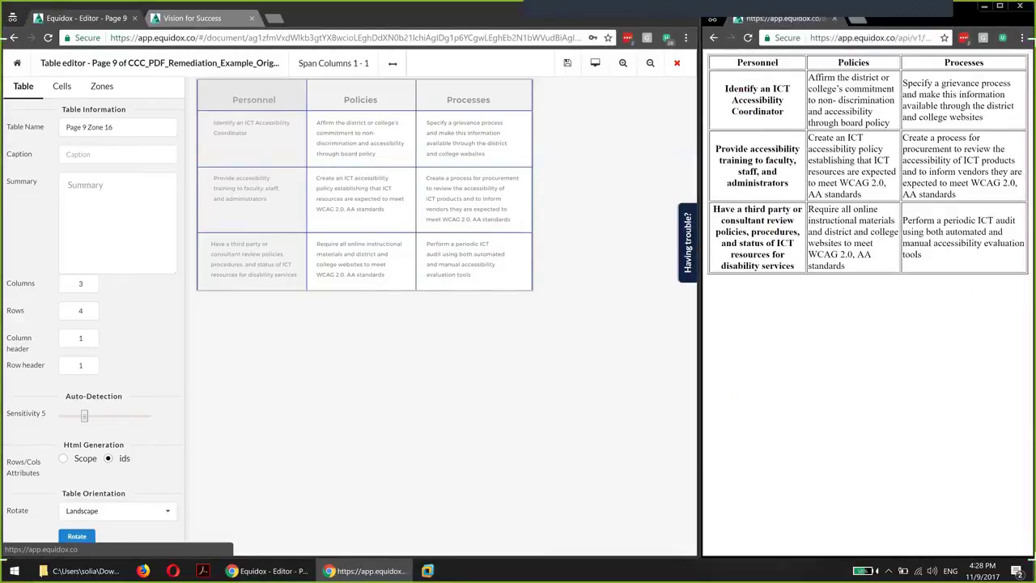
View the table preview's HTML source and examine the th id values and the matching headers attributes of the td cells
right_click(774, 287)
left_click(821, 442)
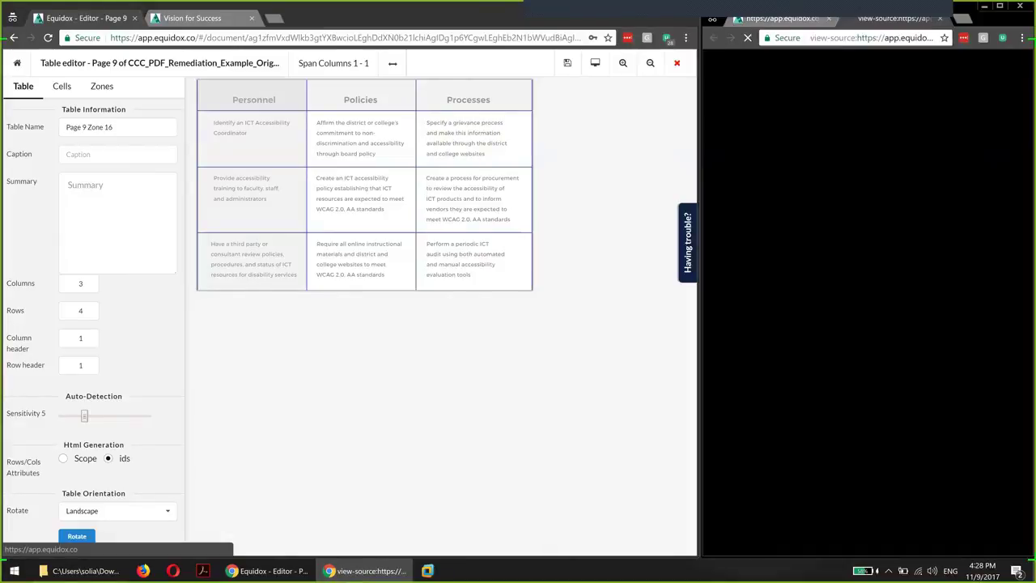
left_click_drag(778, 182, 834, 182)
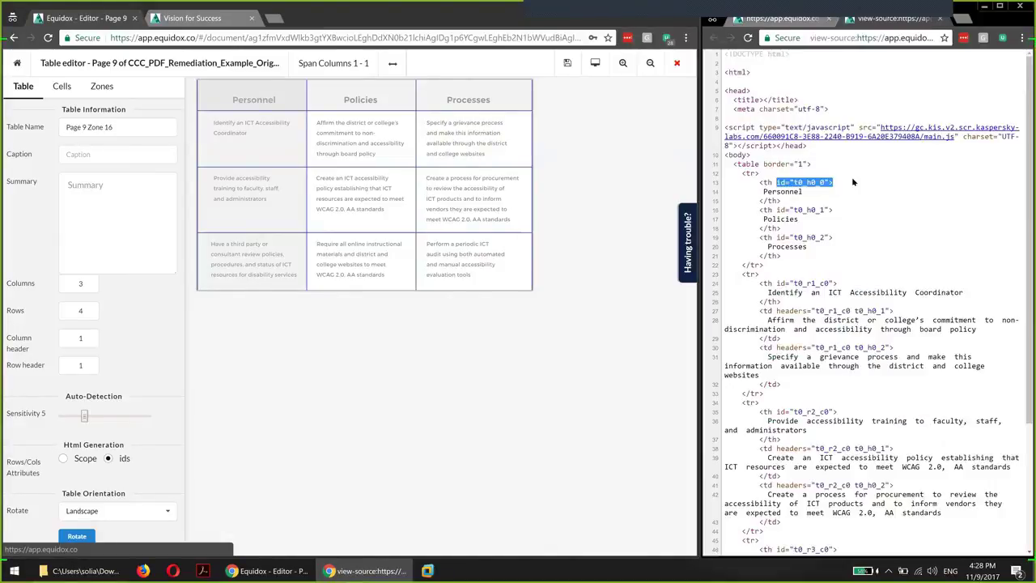
key("ctrl+plus")
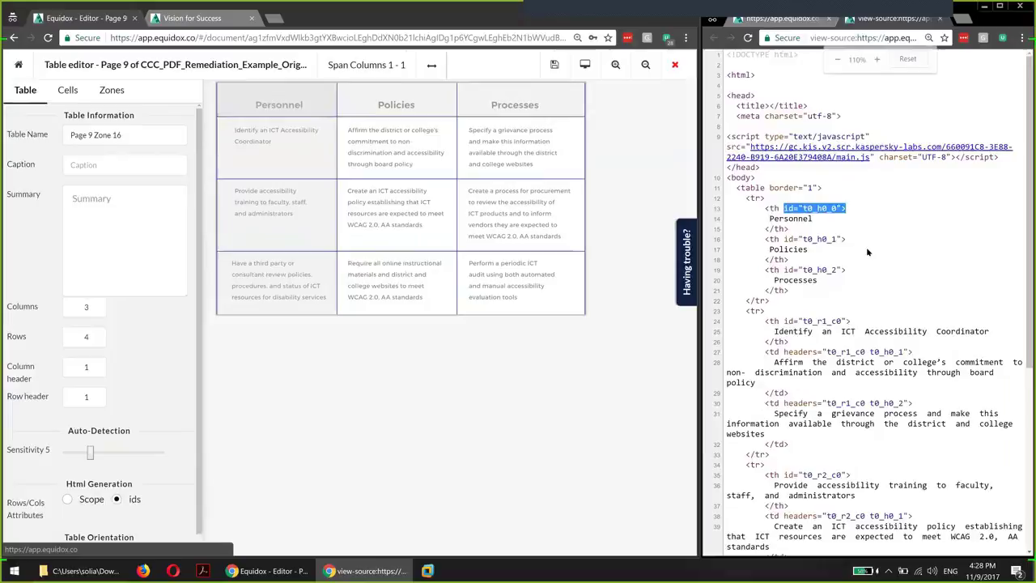
double_click(831, 241)
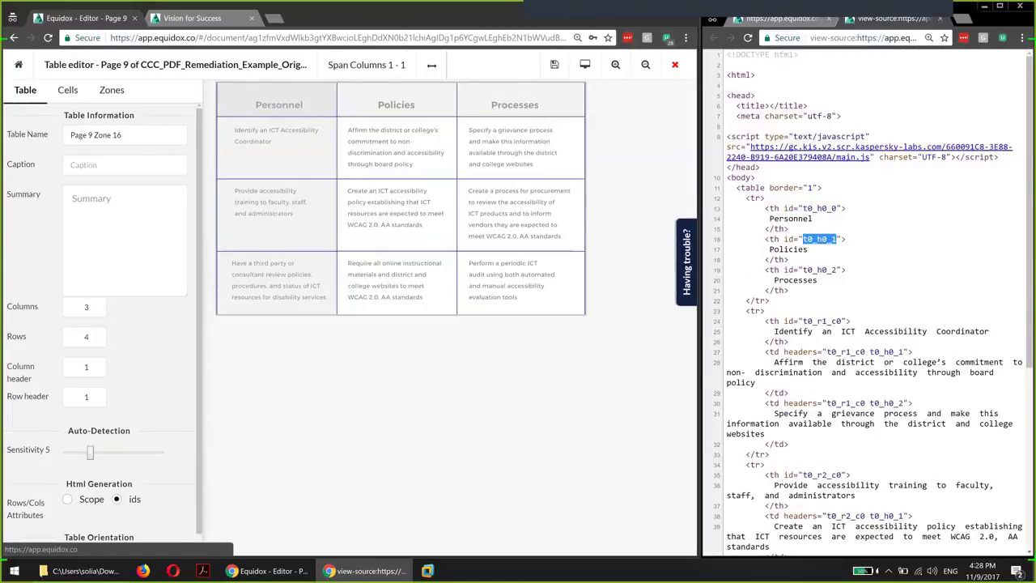
double_click(832, 271)
double_click(887, 351)
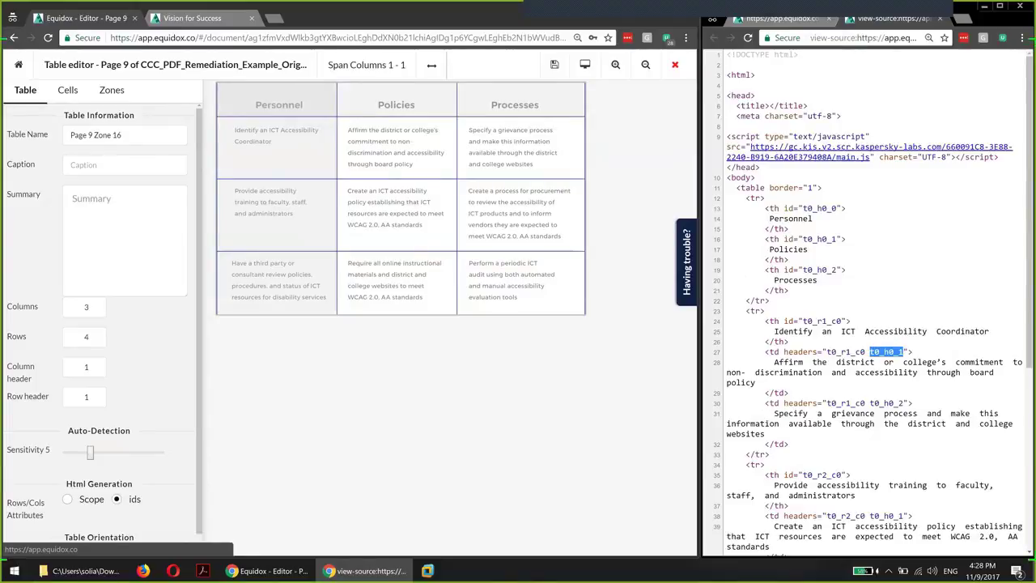
double_click(846, 403)
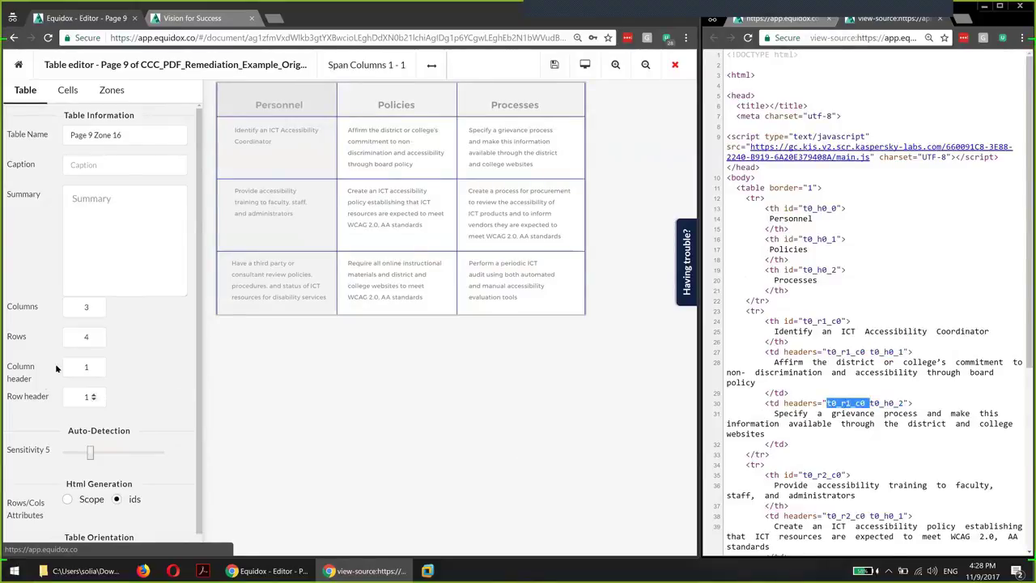
Try out the page 9 table's grid settings, changing the row count to 7
left_click(84, 368)
left_click(83, 397)
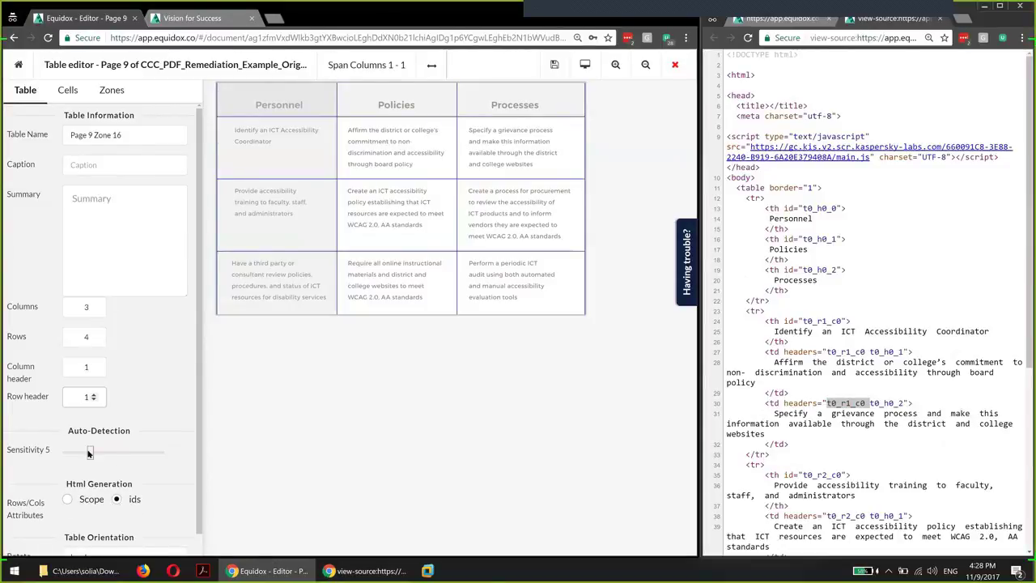
mouse_move(90, 453)
left_mouse_down()
mouse_move(103, 453)
mouse_move(89, 462)
left_mouse_up()
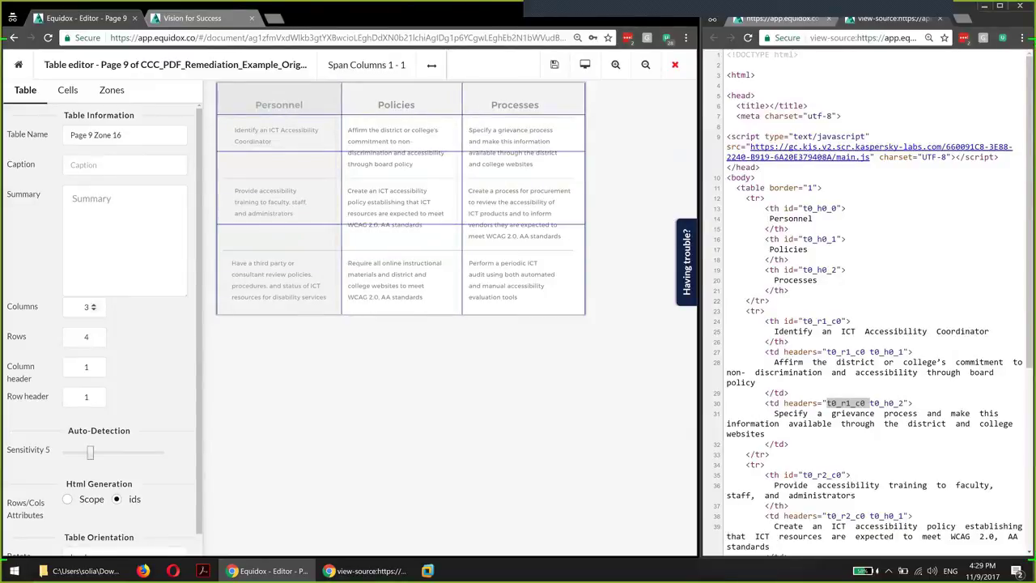
left_click(85, 307)
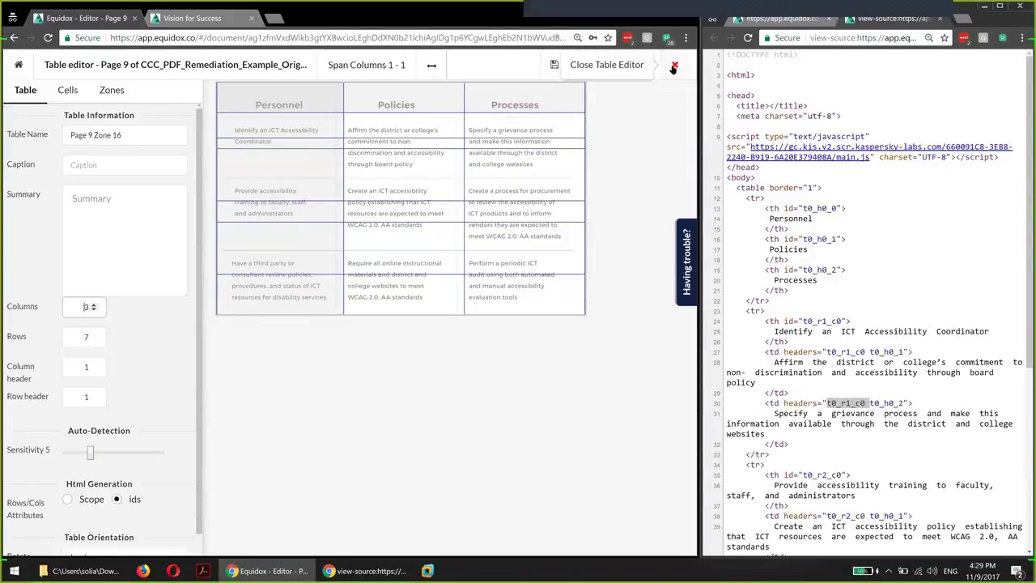
Close the table editor and the preview's HTML source view, and open page 3 of the document
left_click(674, 68)
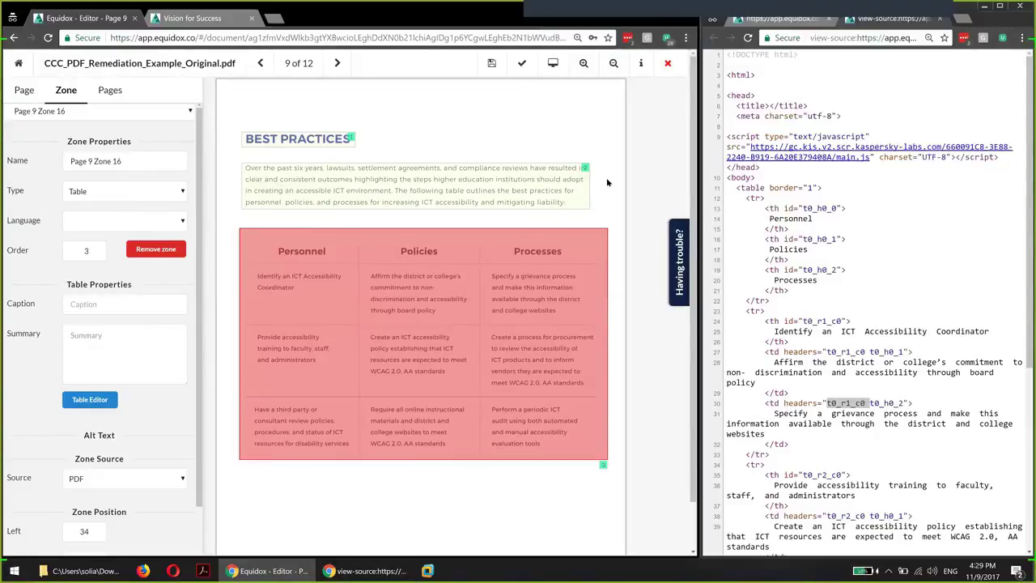
left_click(940, 18)
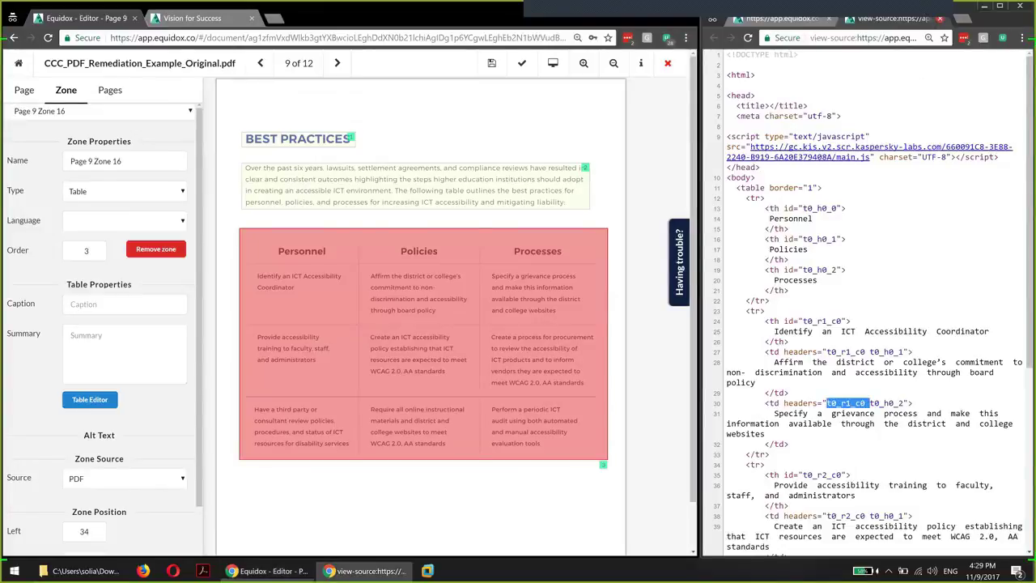
left_click(940, 18)
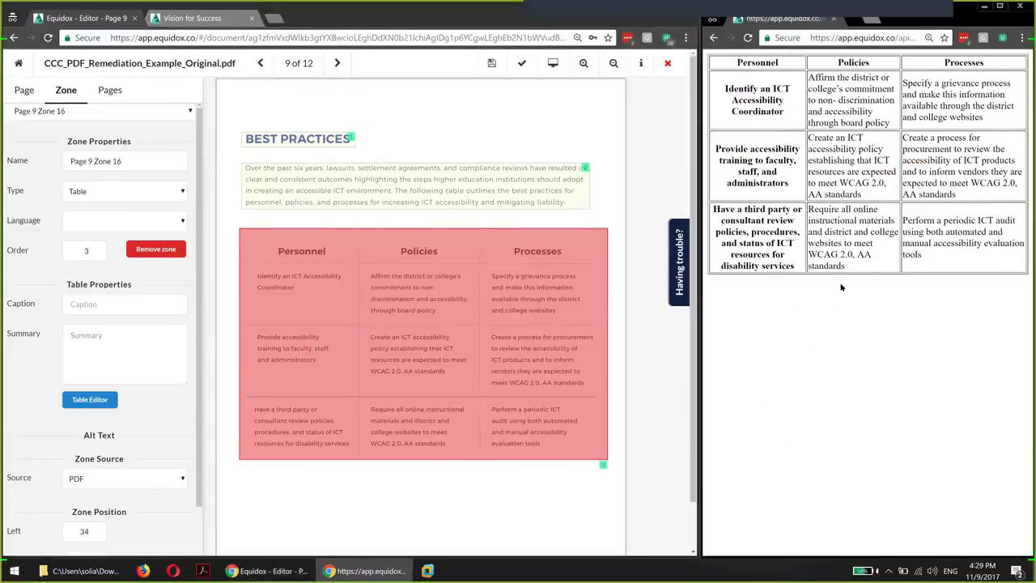
left_click(482, 133)
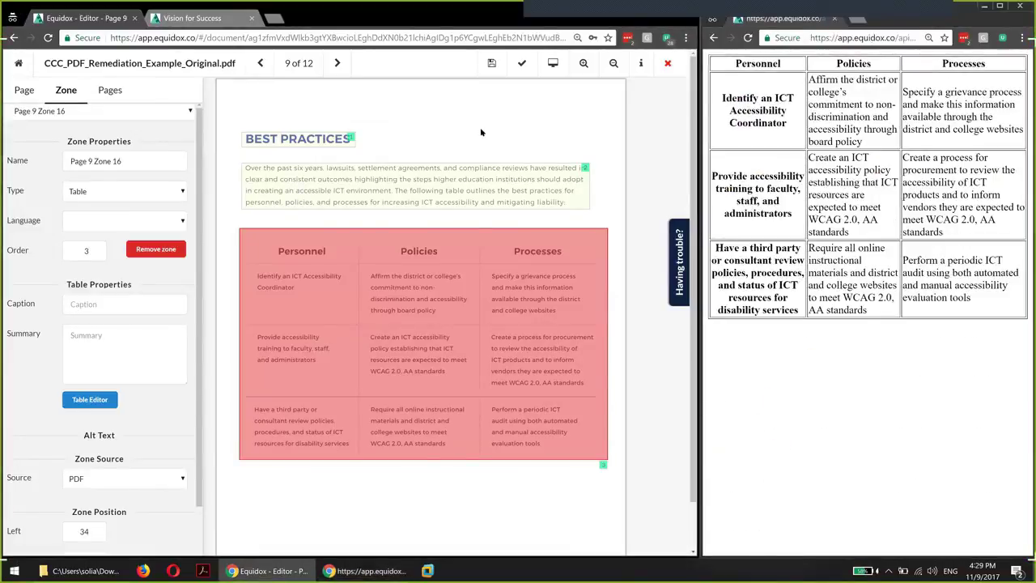
left_click(121, 94)
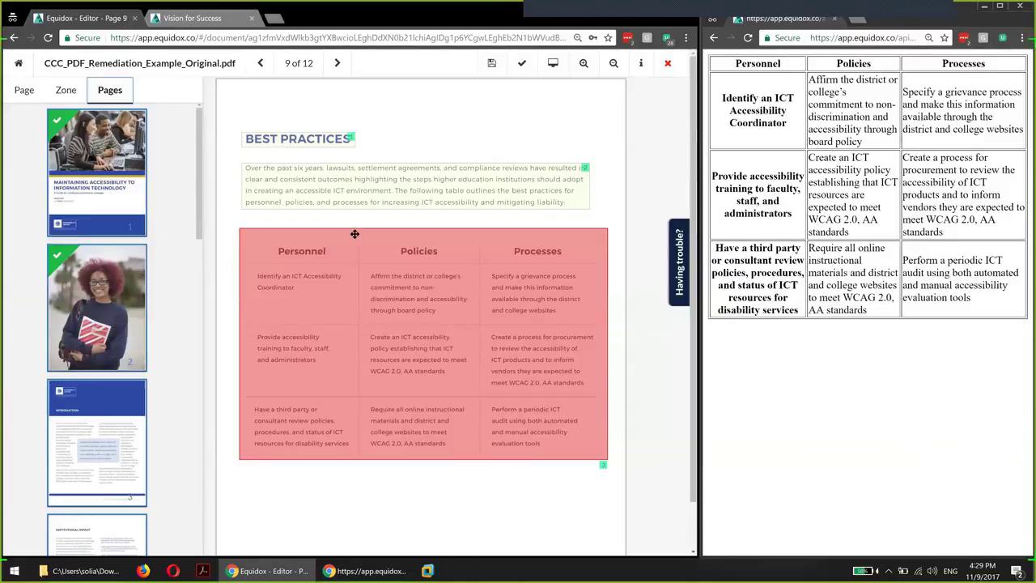
left_click(122, 458)
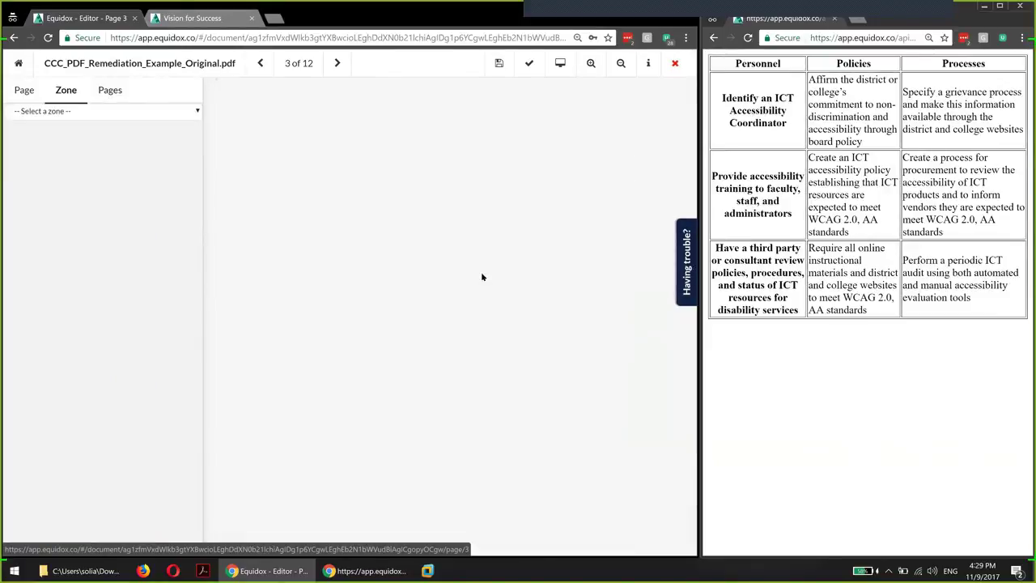
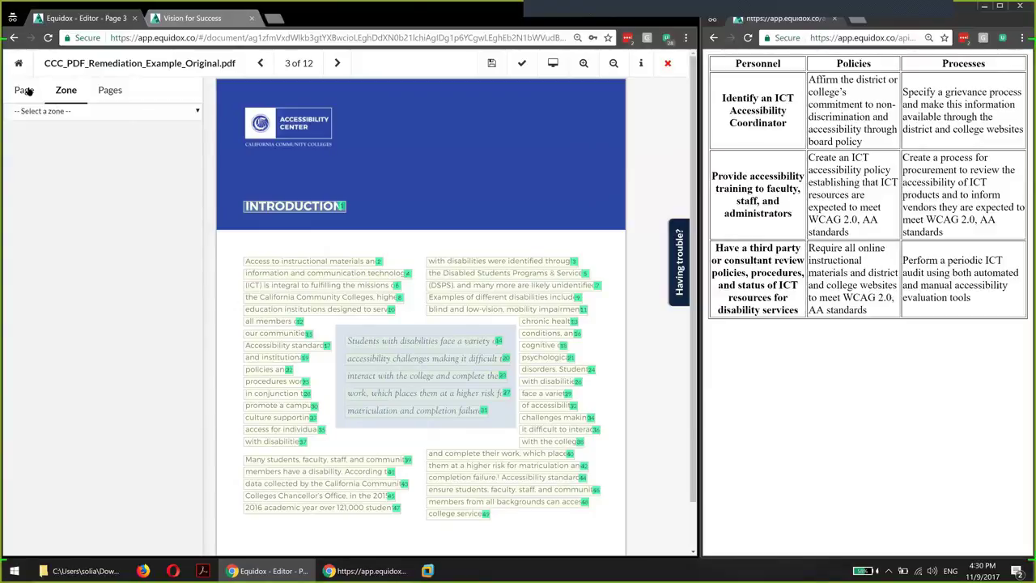
Try zone auto-detection sensitivities of 9, 10 and 11 on page 3
left_click(25, 90)
left_click_drag(96, 333, 120, 337)
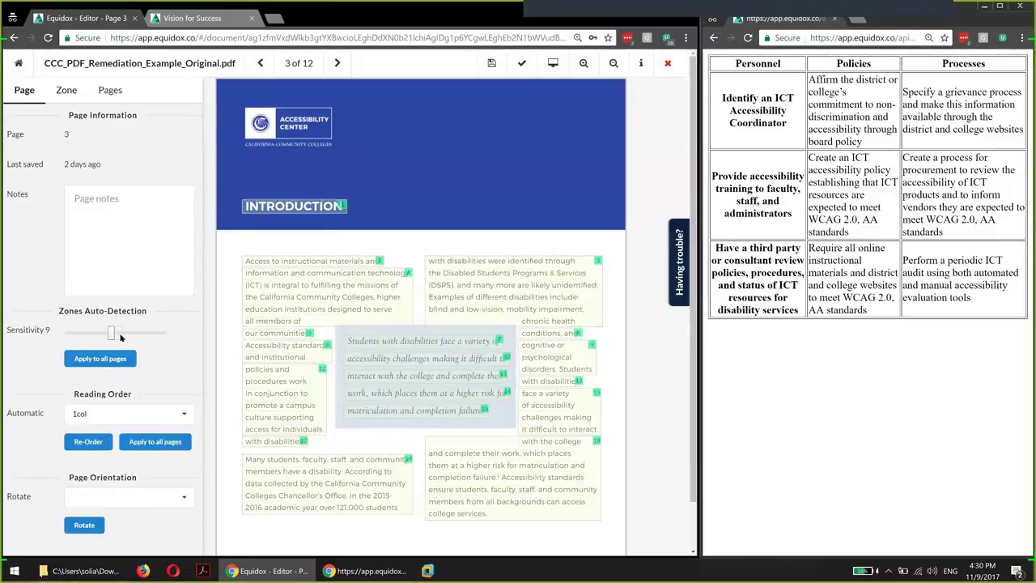
left_click_drag(113, 336, 114, 336)
left_click(116, 328)
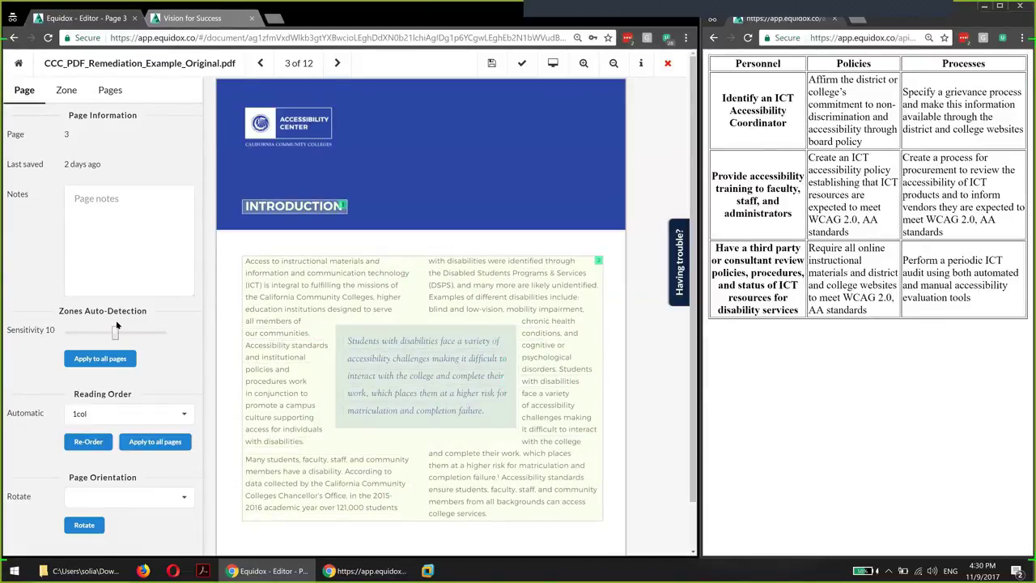
key("Right")
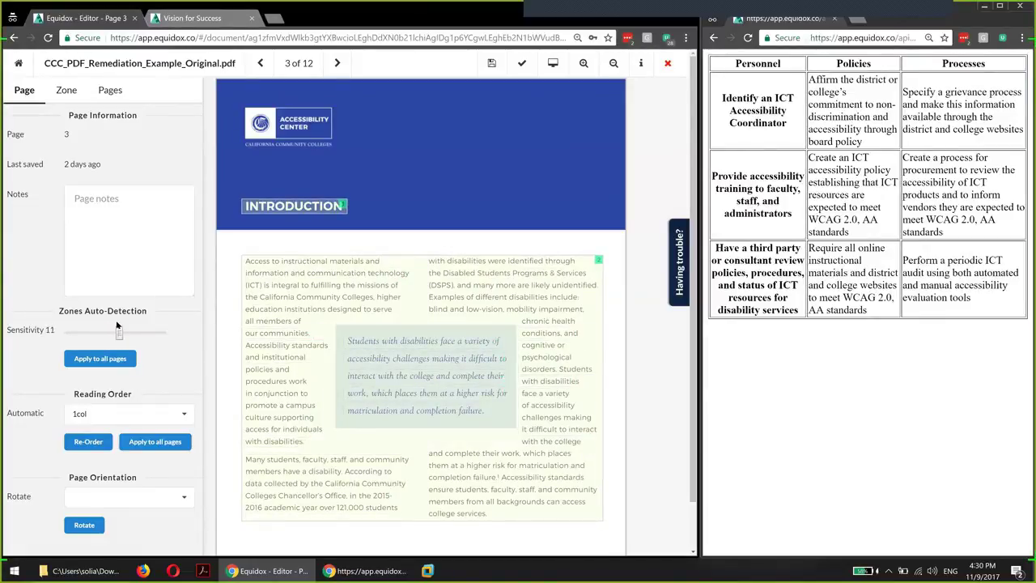
key("Left")
key("Left")
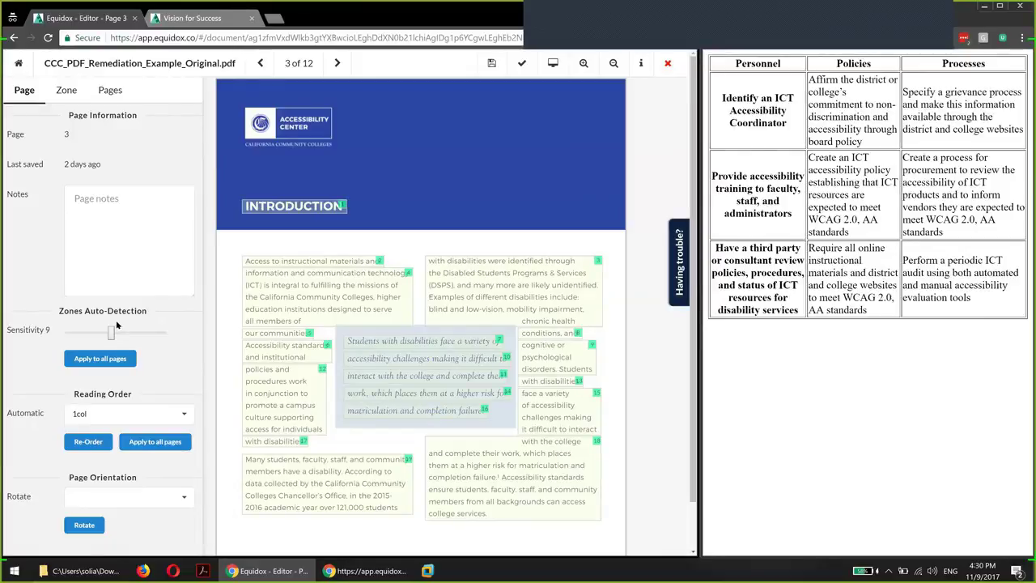
Set page 3's zone auto-detection sensitivity to 0 to clear all detected zones
key("Left")
key("Left")
key("Left")
key("Left")
key("Left")
key("Left")
key("Left")
key("Left")
key("Left")
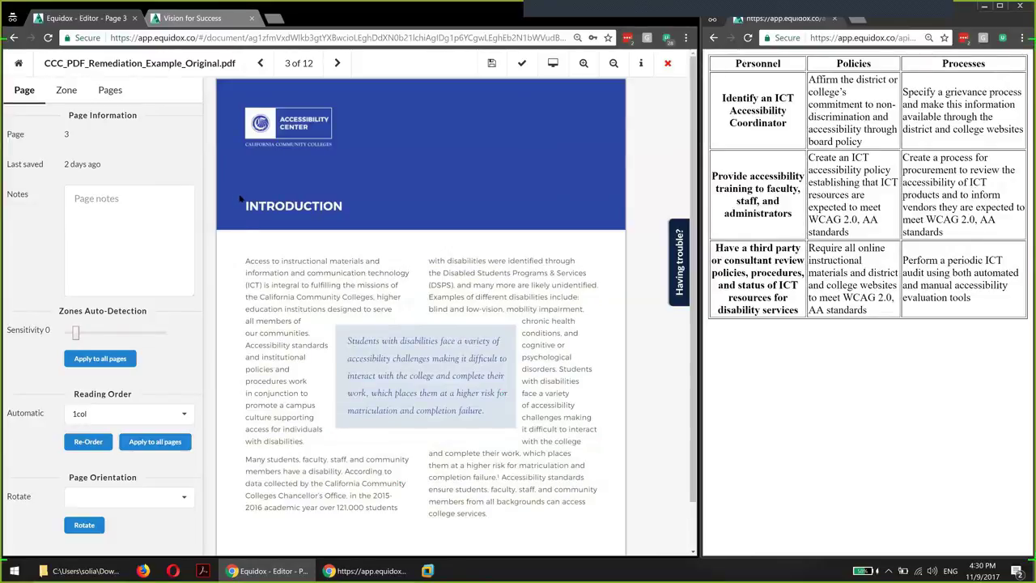
Draw a zone around the INTRODUCTION title, set its type to Heading and preview page 3
left_click_drag(239, 195, 352, 219)
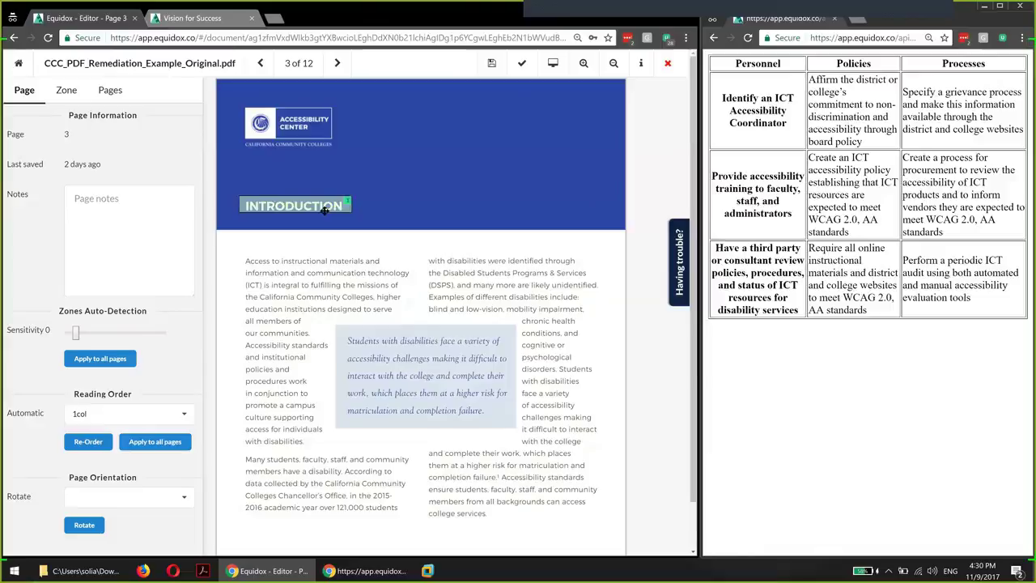
left_click(300, 208)
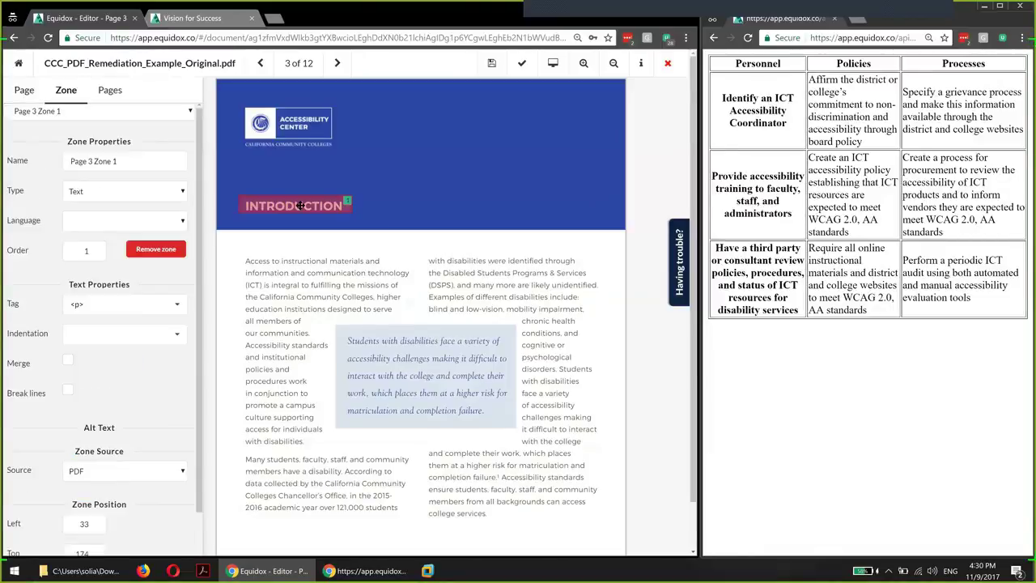
key("h")
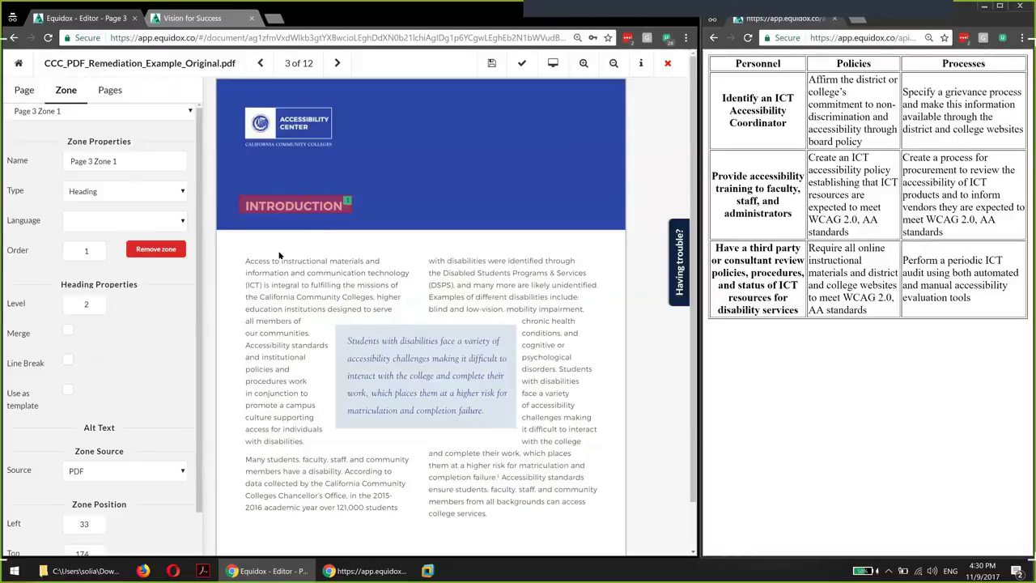
left_click(553, 66)
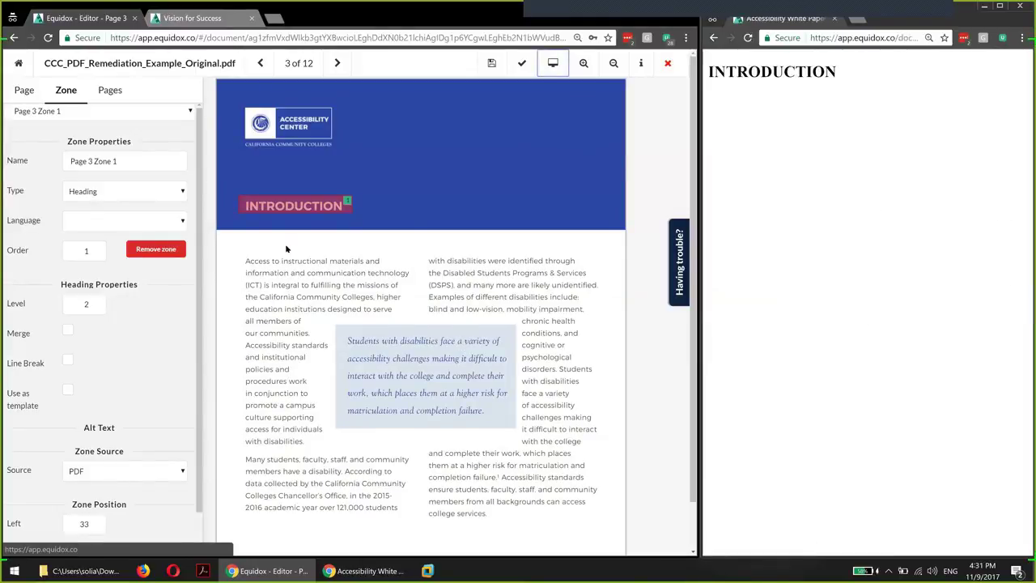
Draw a zone around the Accessibility Center logo, make it a Graphic with the alt description "CCC AC" and preview the page
left_click_drag(234, 99, 350, 162)
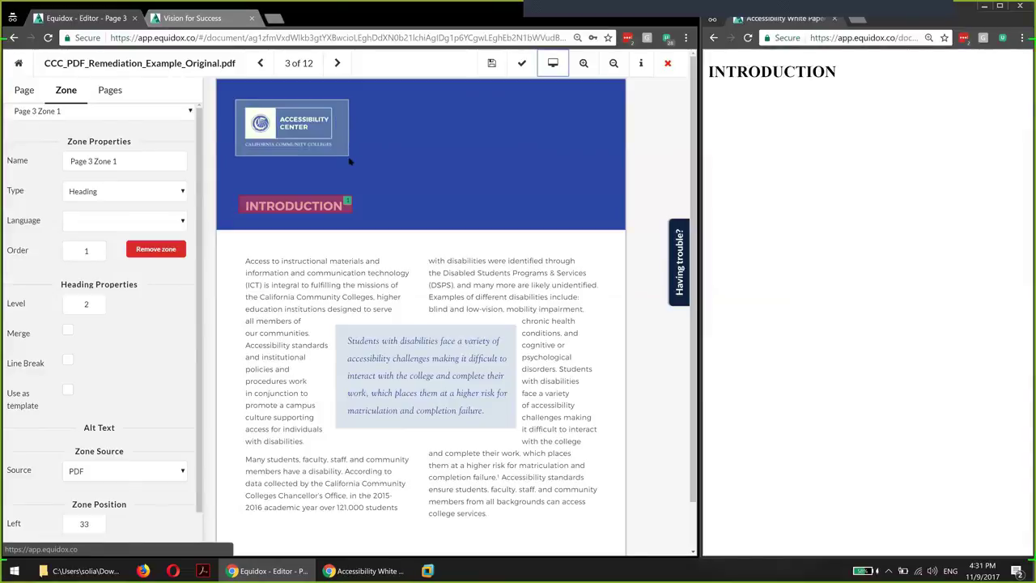
left_click(154, 192)
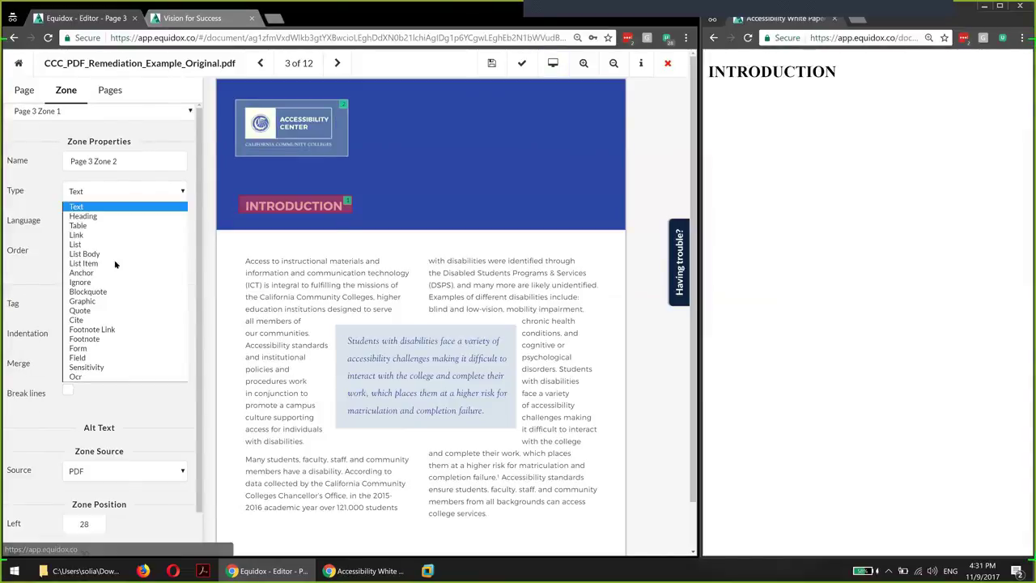
left_click(110, 301)
left_click(118, 350)
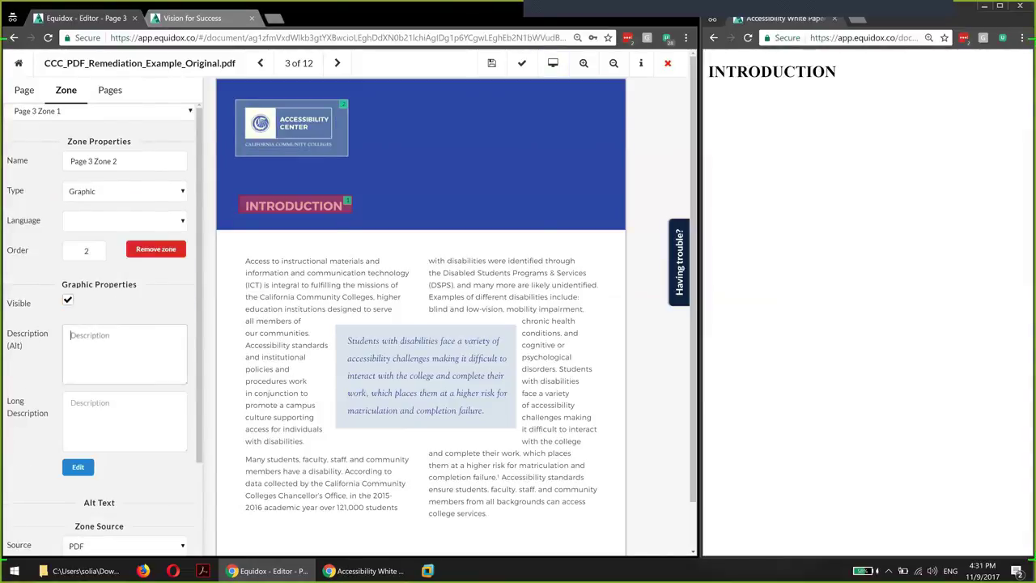
type("CCC AC")
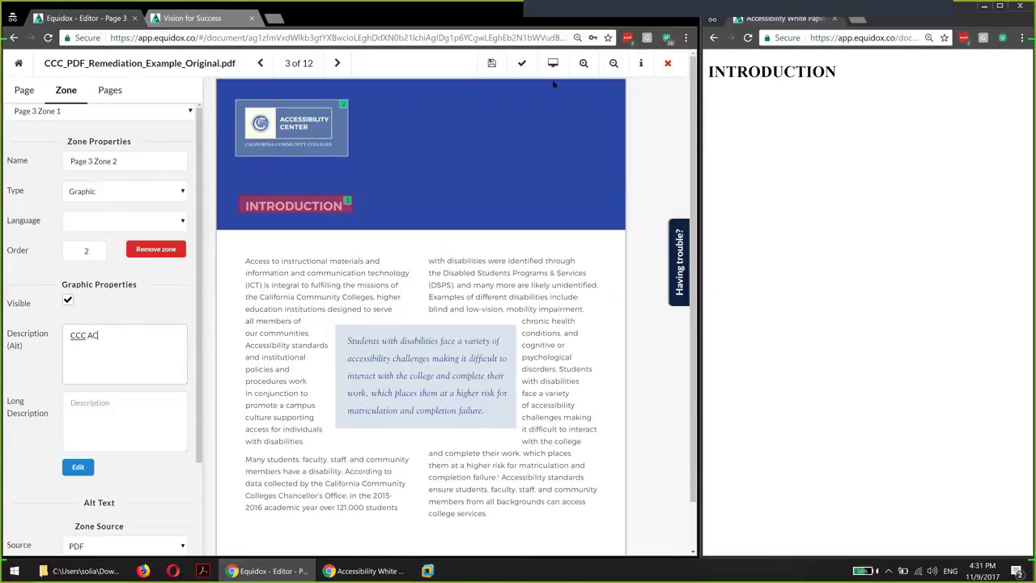
left_click(552, 68)
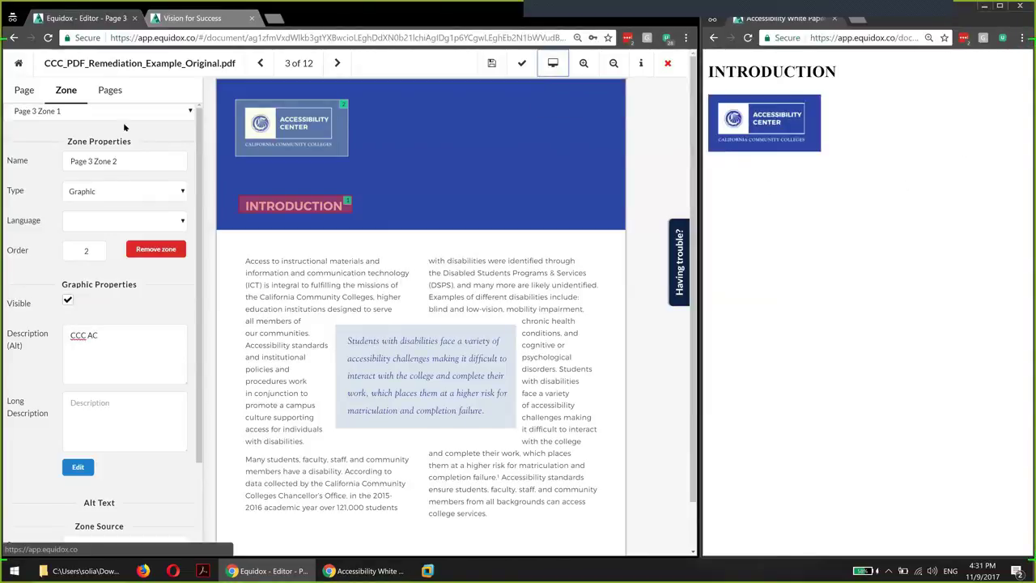
Re-order page 3's zones with the 1col reading order, and set the automatic reading order to 2 columns
left_click(25, 92)
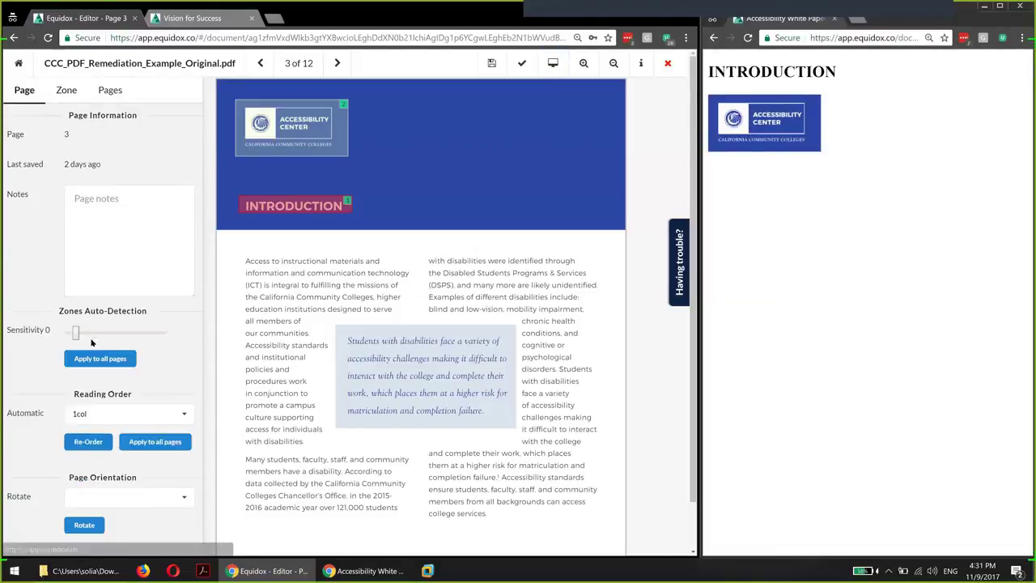
left_click(87, 443)
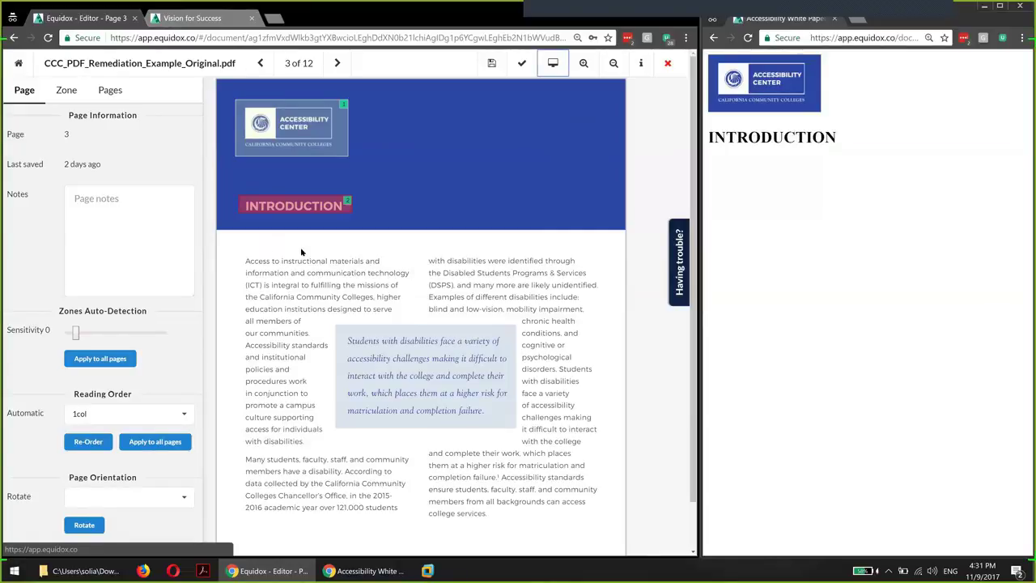
left_click(142, 414)
left_click(118, 455)
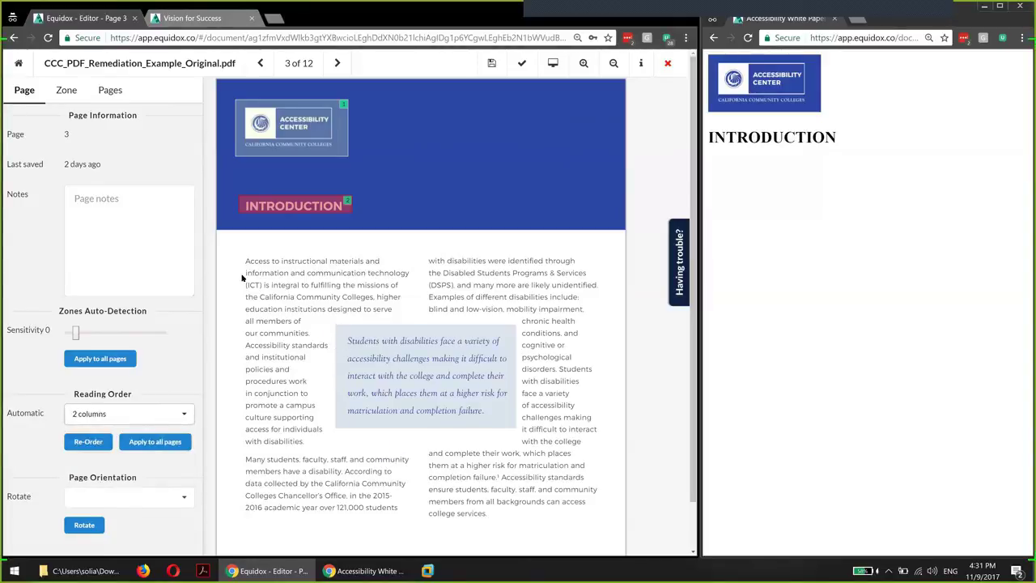
Draw six text zones around page 3's body text, left column first and right column second, each from top to bottom, leaving out the central quote
mouse_move(241, 255)
left_mouse_down()
mouse_move(403, 319)
mouse_move(422, 308)
mouse_move(421, 319)
left_mouse_up()
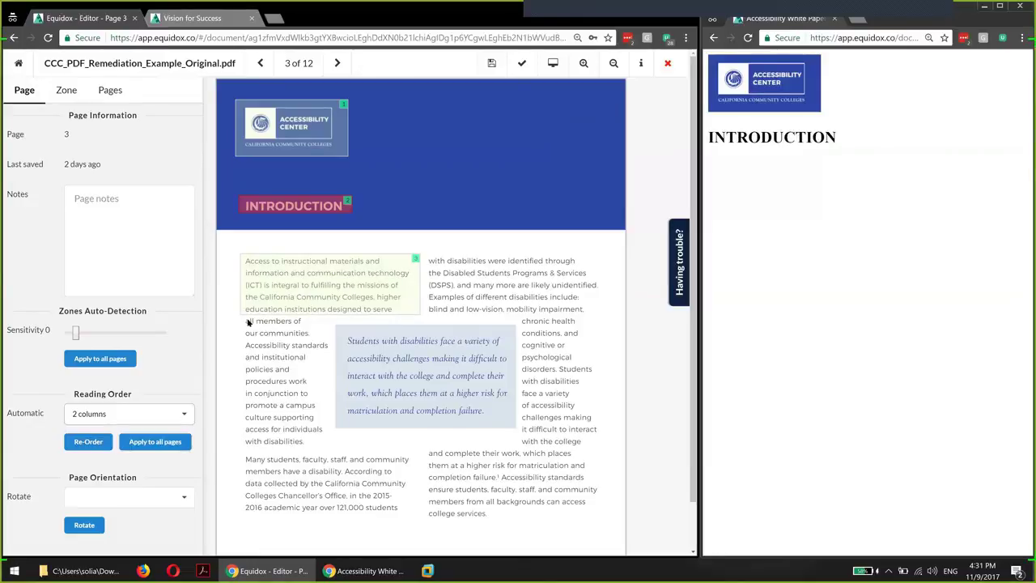
left_click_drag(239, 315, 330, 447)
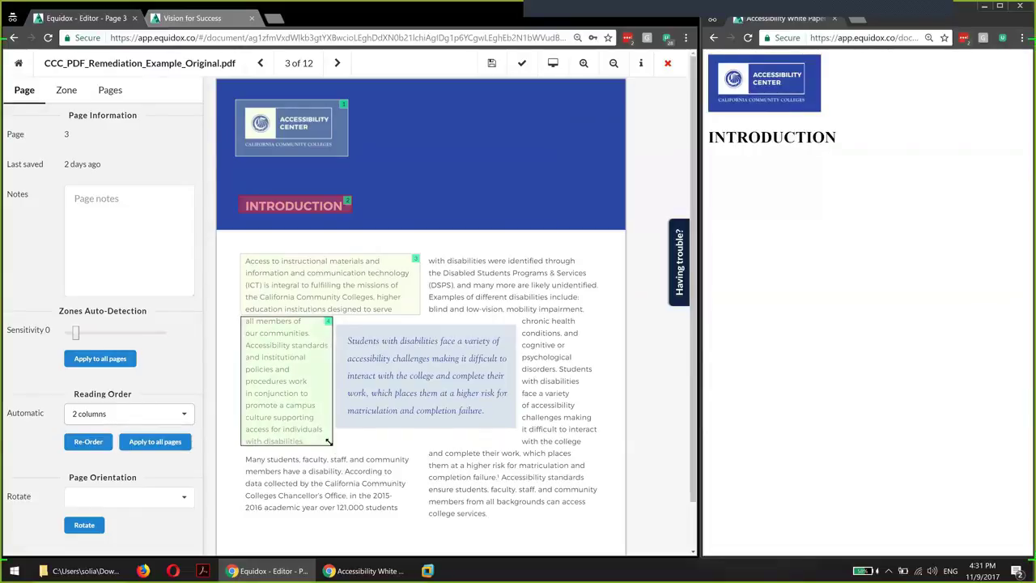
left_click_drag(242, 459, 417, 519)
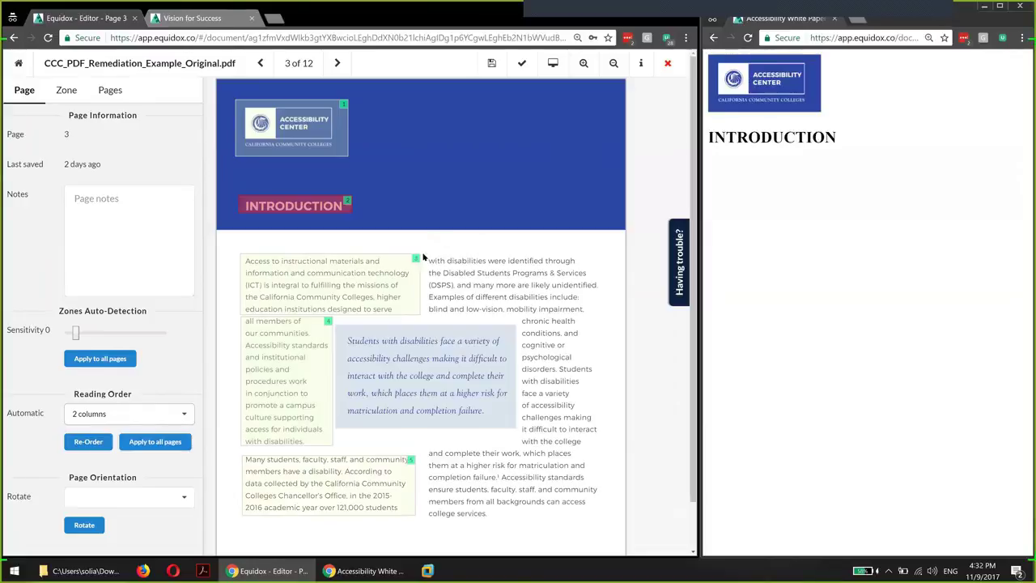
left_click_drag(425, 254, 605, 315)
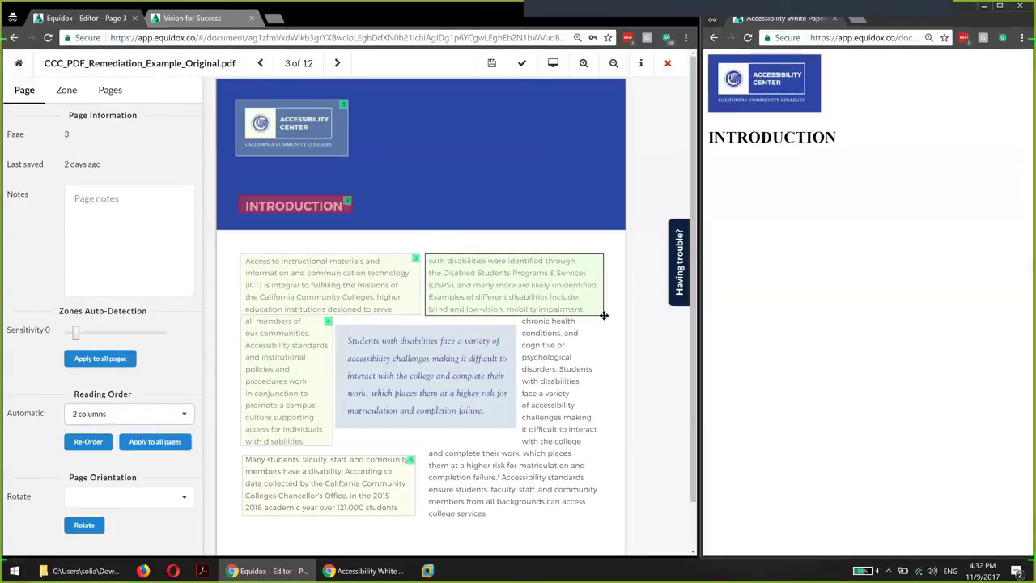
mouse_move(521, 323)
left_mouse_down()
mouse_move(588, 454)
mouse_move(603, 454)
left_mouse_up()
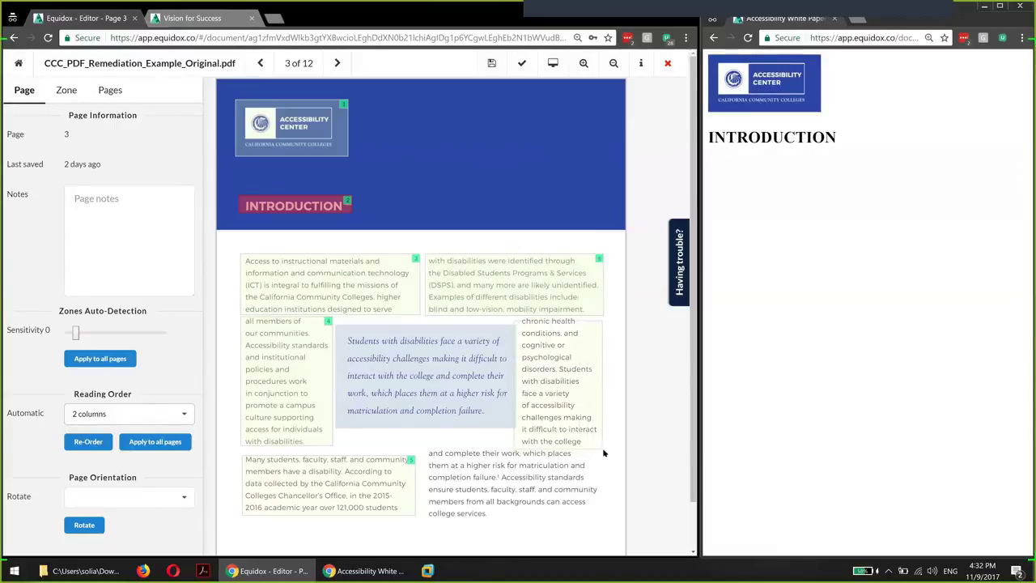
left_click_drag(538, 437, 540, 438)
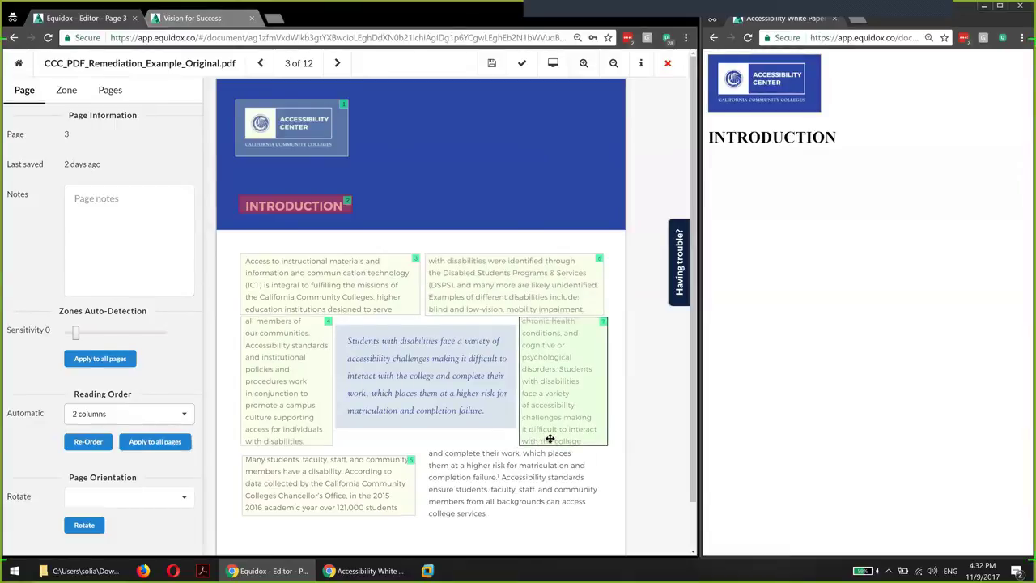
left_click_drag(423, 447, 603, 518)
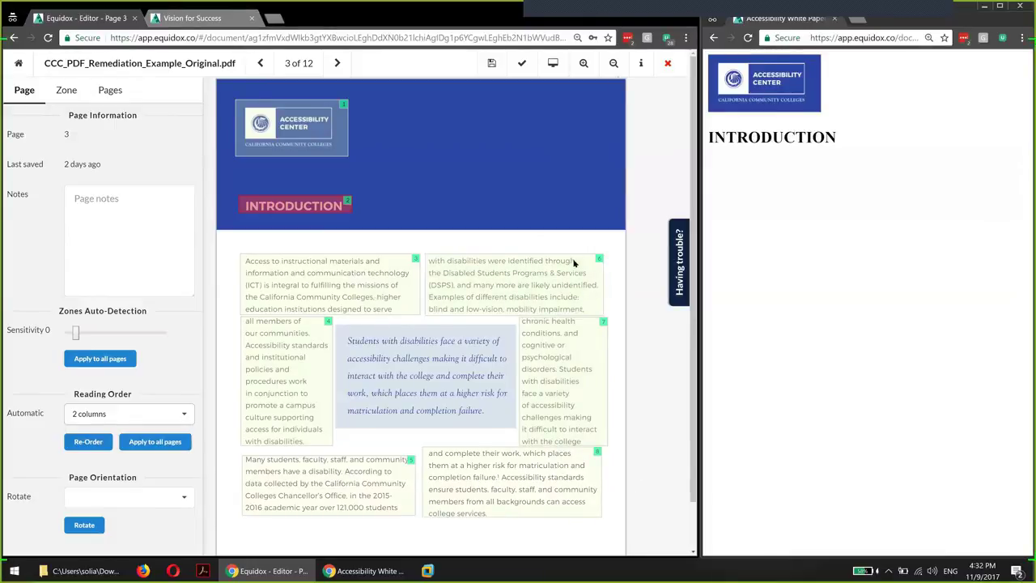
Preview page 3 and compare the first two paragraphs of the output with their zones in the left column
left_click(556, 69)
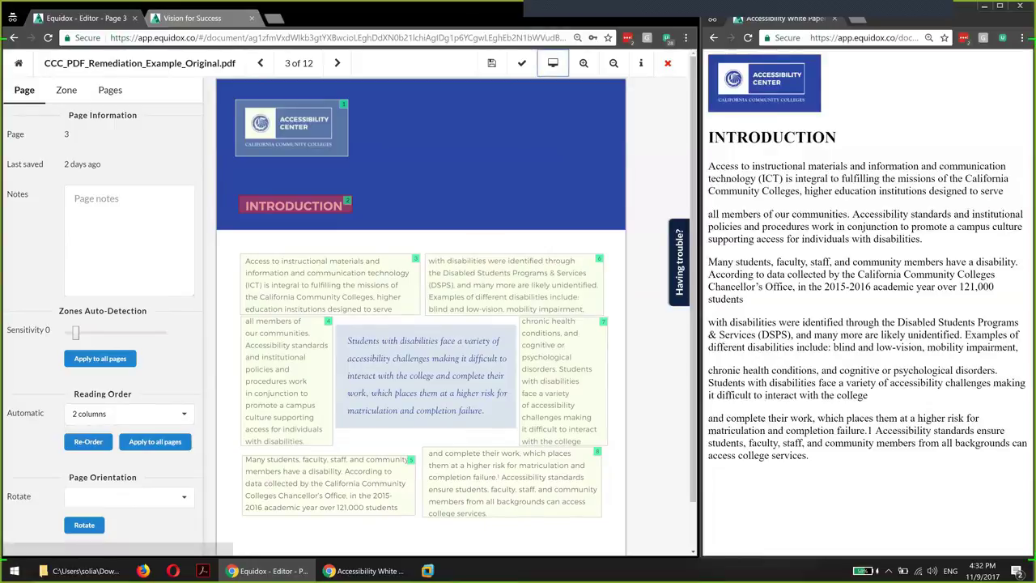
left_click_drag(710, 166, 1004, 191)
left_click_drag(707, 215, 923, 240)
left_click(292, 321)
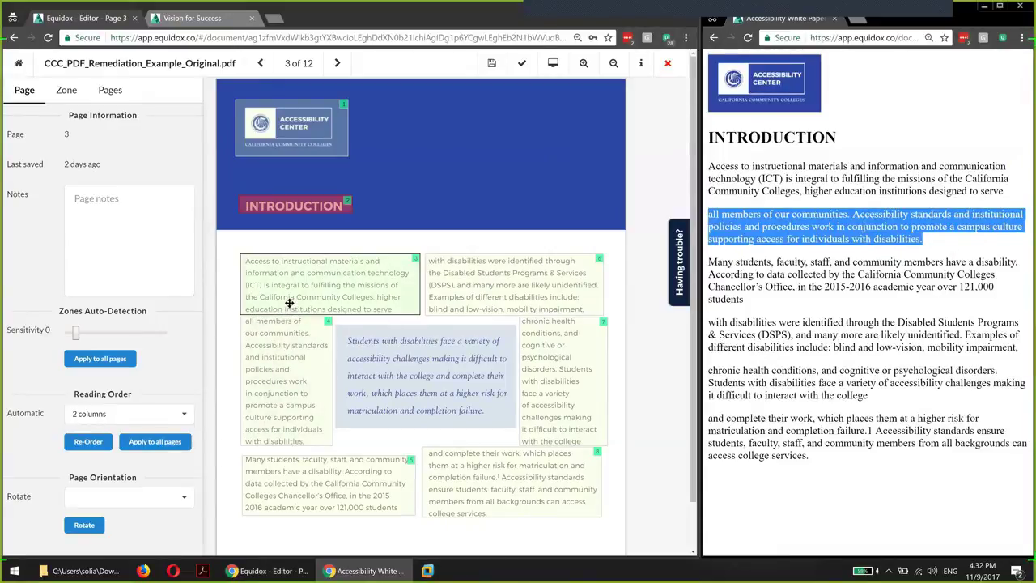
left_click(342, 306)
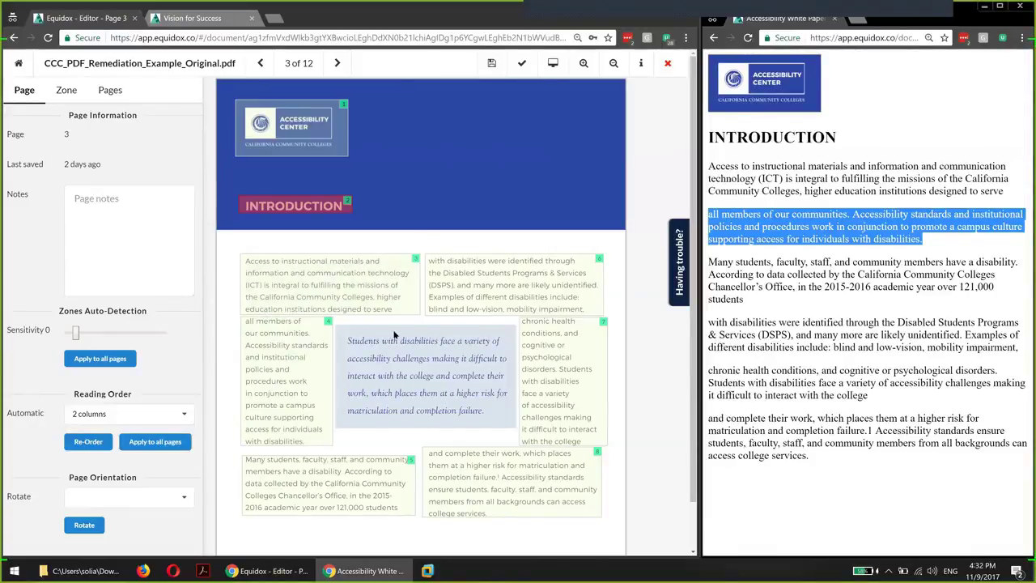
Enable Merge on the zone starting "all members of" to join it to the zone above, and refresh the page preview
left_click(276, 369)
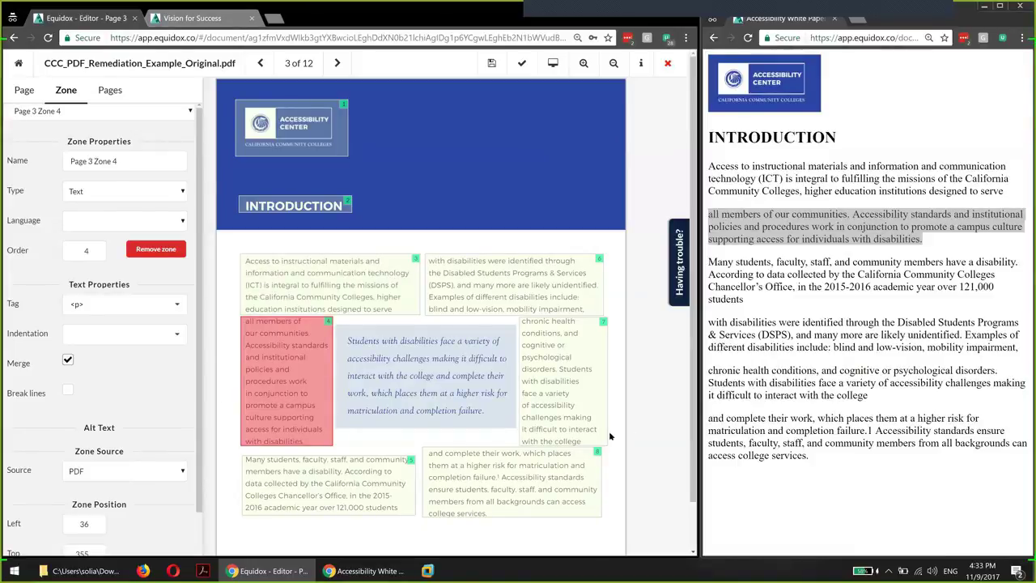
scroll(581, 456, "down", 1)
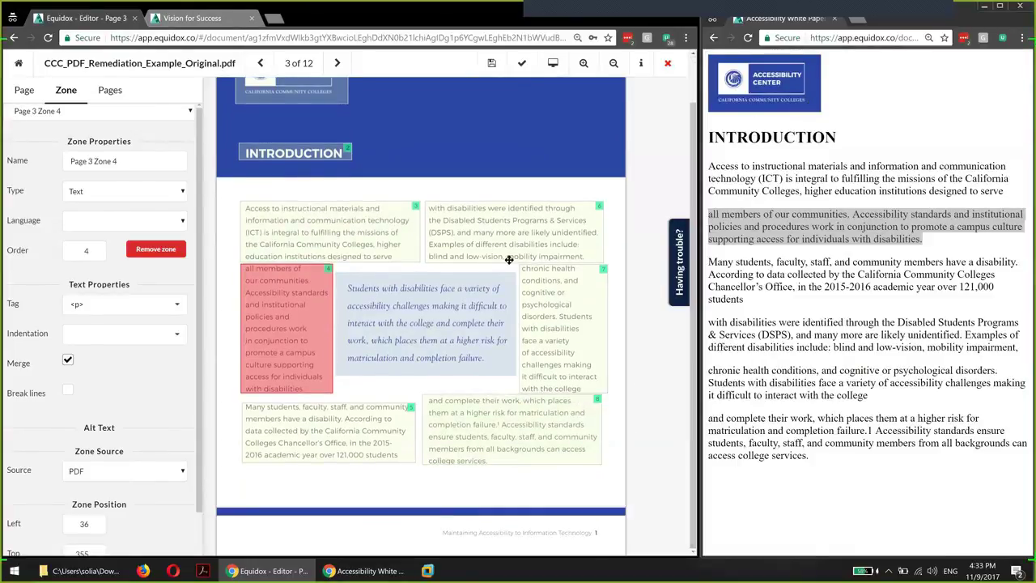
scroll(256, 322, "up", 1)
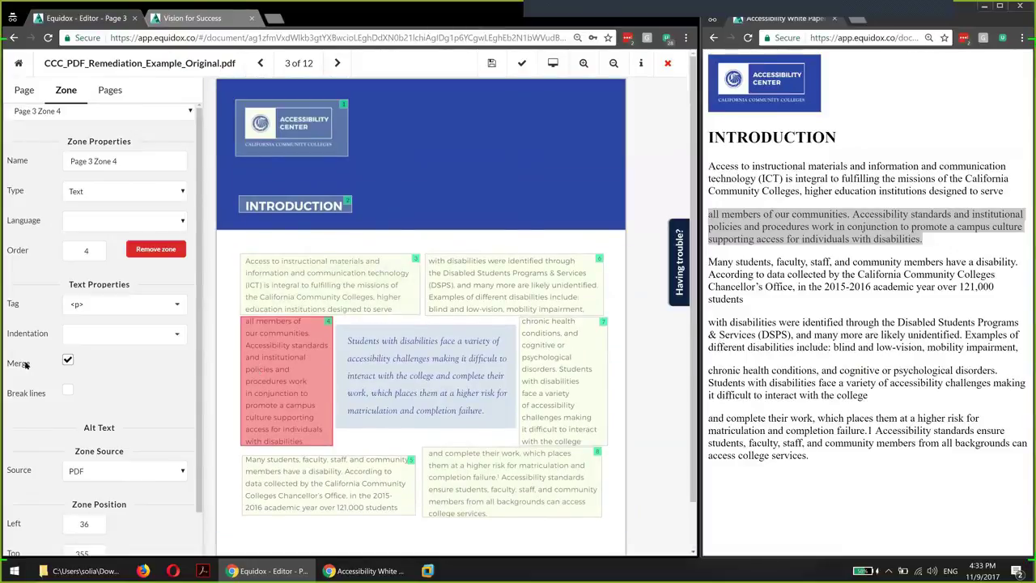
left_click_drag(248, 370, 247, 371)
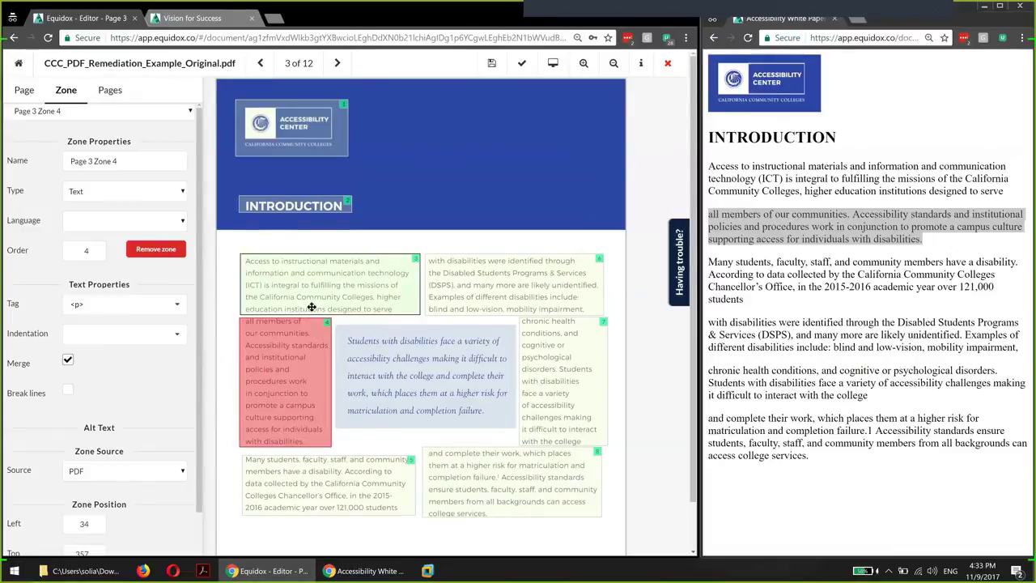
left_click(378, 290)
left_click(276, 345)
left_click(962, 191)
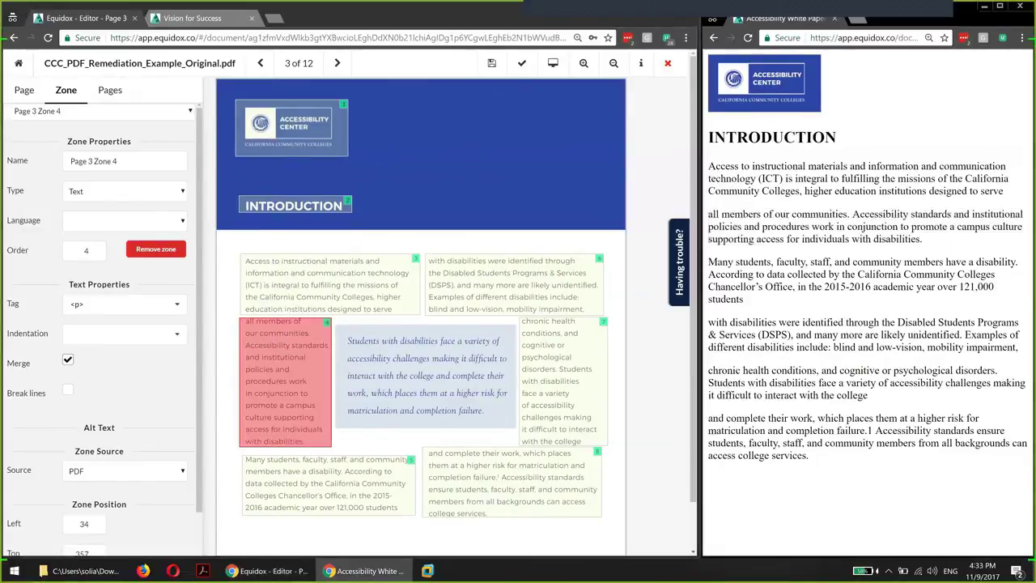
left_click_drag(962, 191, 1014, 262)
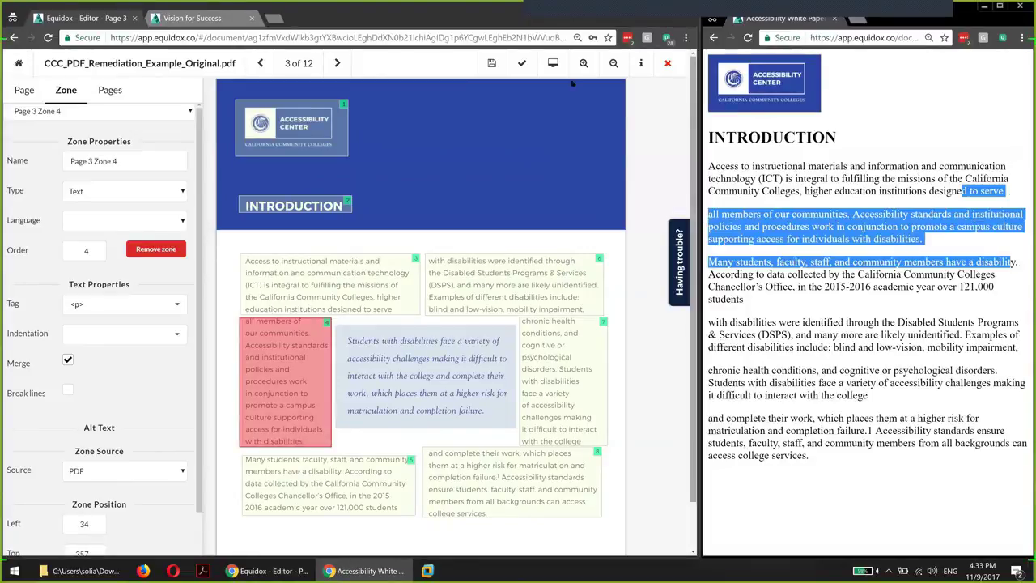
left_click(553, 63)
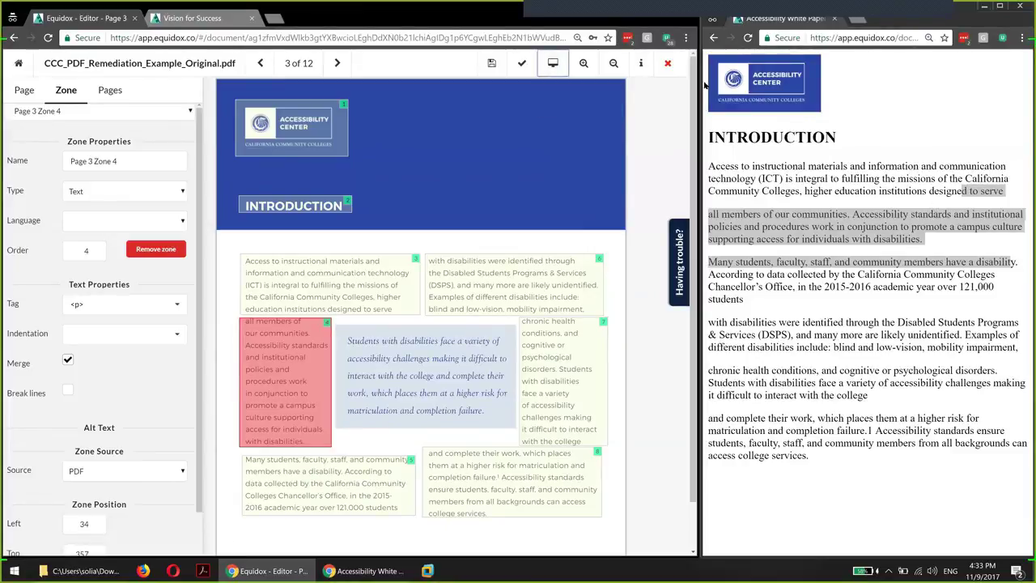
left_click(553, 67)
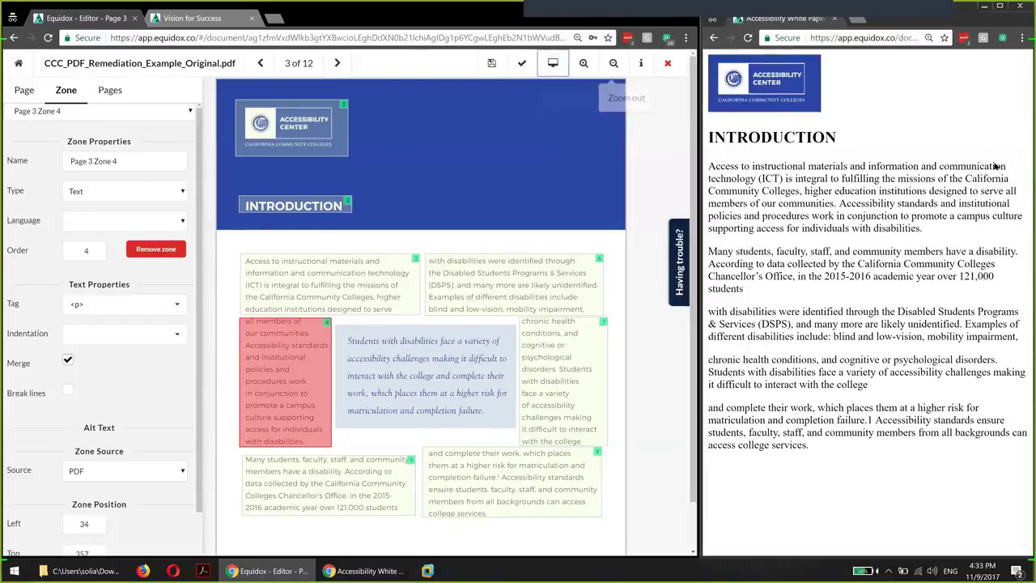
Check the merged first paragraph in the preview and its <p> tag in the page source, and close the source view
left_click_drag(921, 229, 708, 166)
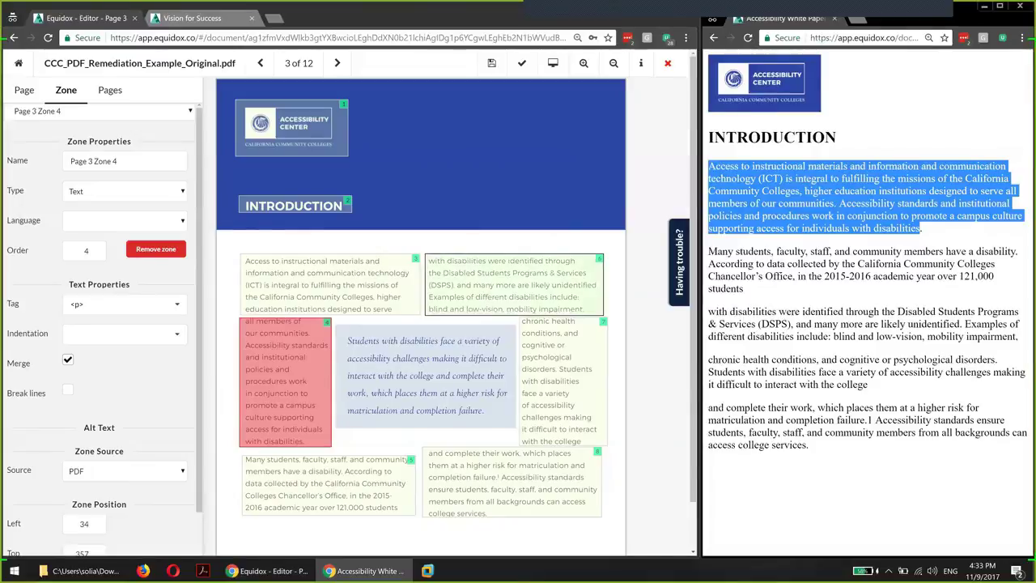
right_click(944, 232)
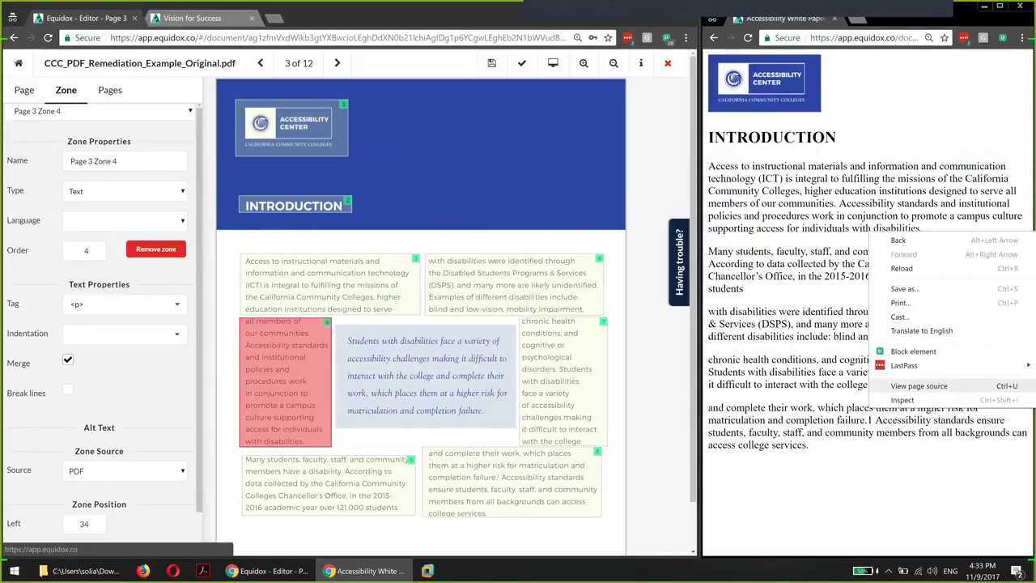
left_click(919, 386)
mouse_move(747, 321)
left_mouse_down()
mouse_move(775, 321)
mouse_move(810, 389)
mouse_move(834, 395)
mouse_move(809, 331)
mouse_move(738, 321)
left_mouse_up()
left_click(830, 396)
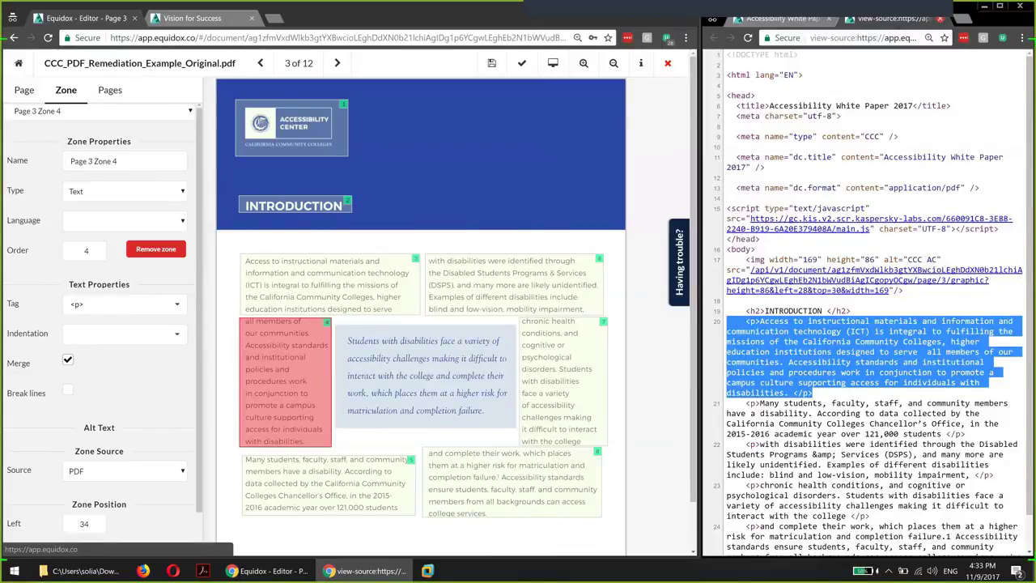
left_click(941, 18)
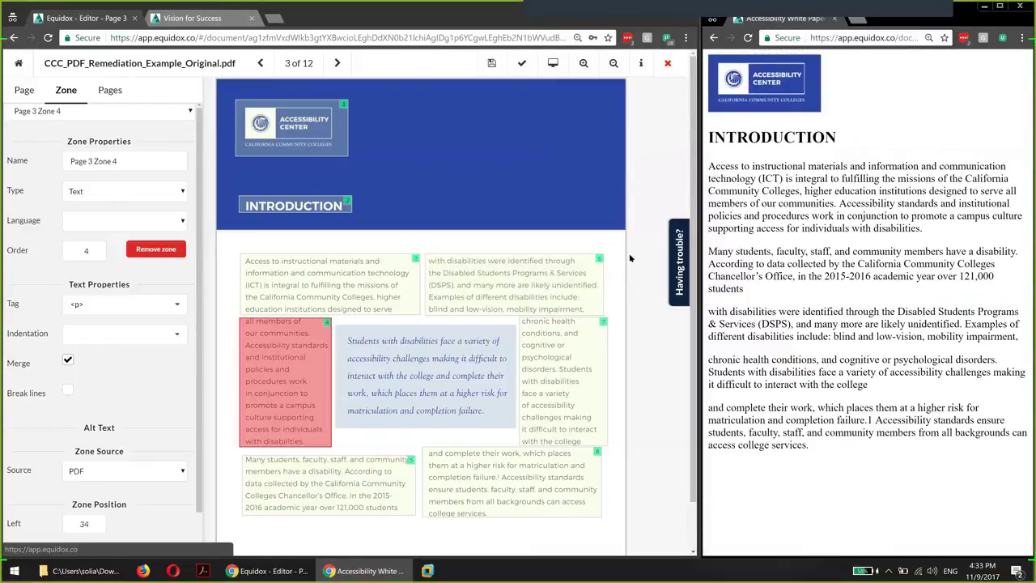
Narrow the zone starting "chronic health" at its right edge and enable Merge on it
left_click(607, 360)
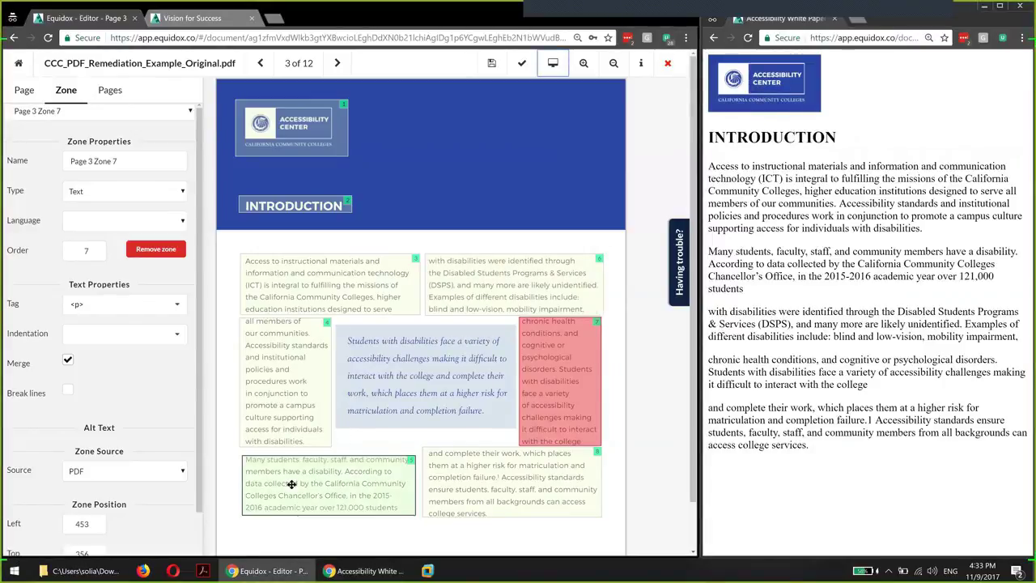
Reload page 3 without its zones saved and set the zone auto-detection sensitivity to 0
left_click(498, 296)
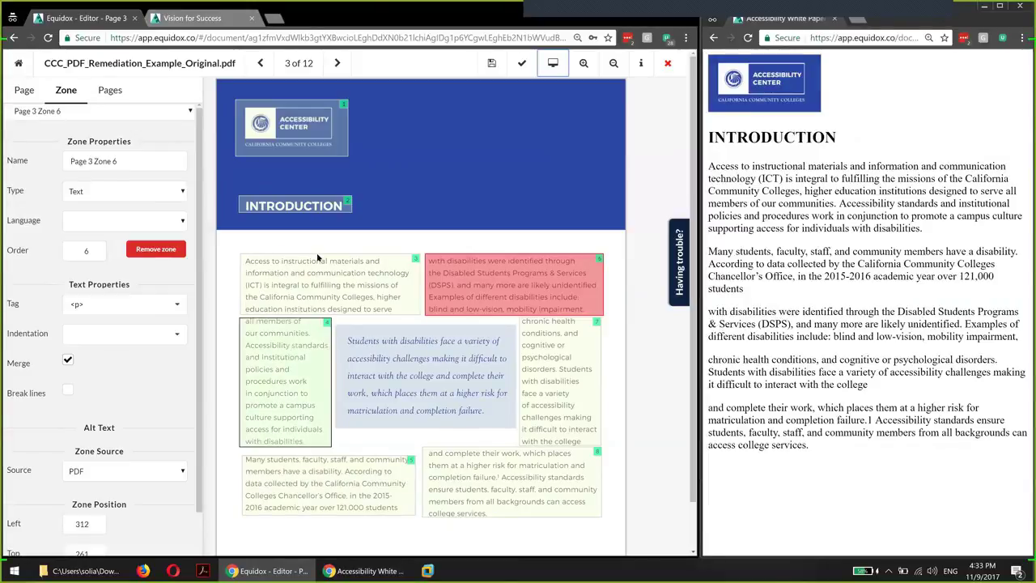
left_click(48, 38)
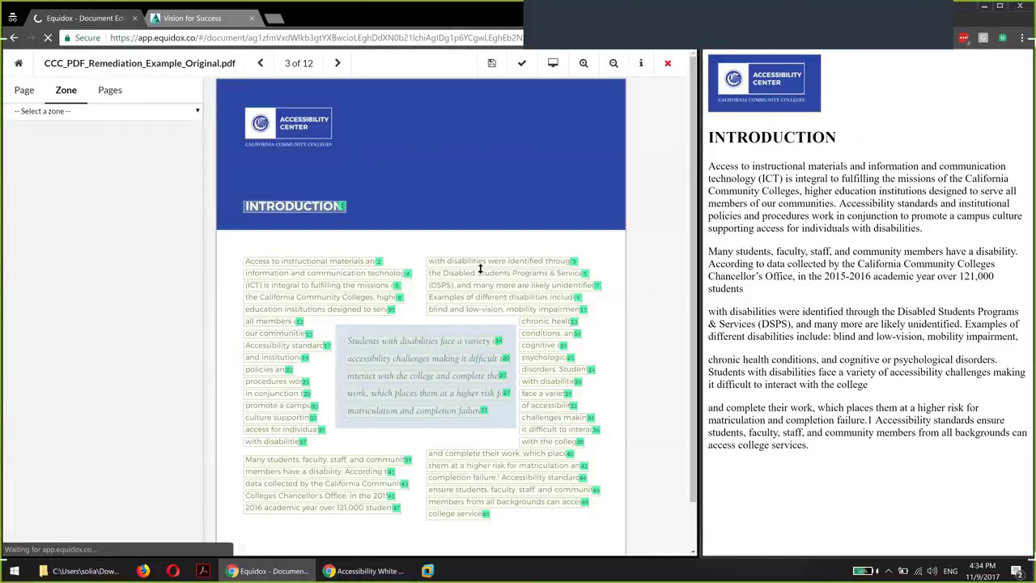
left_click(25, 90)
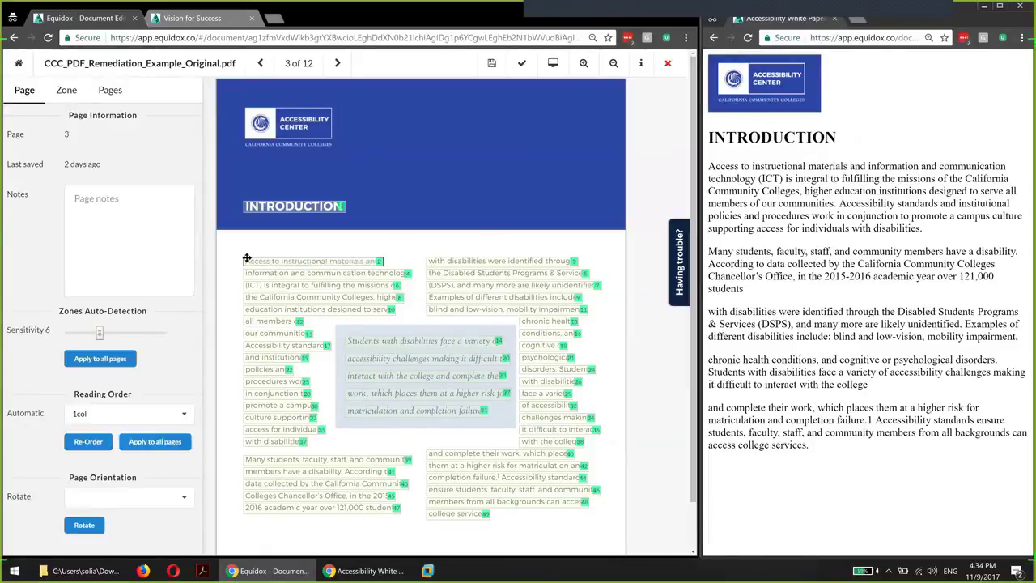
left_click(77, 333)
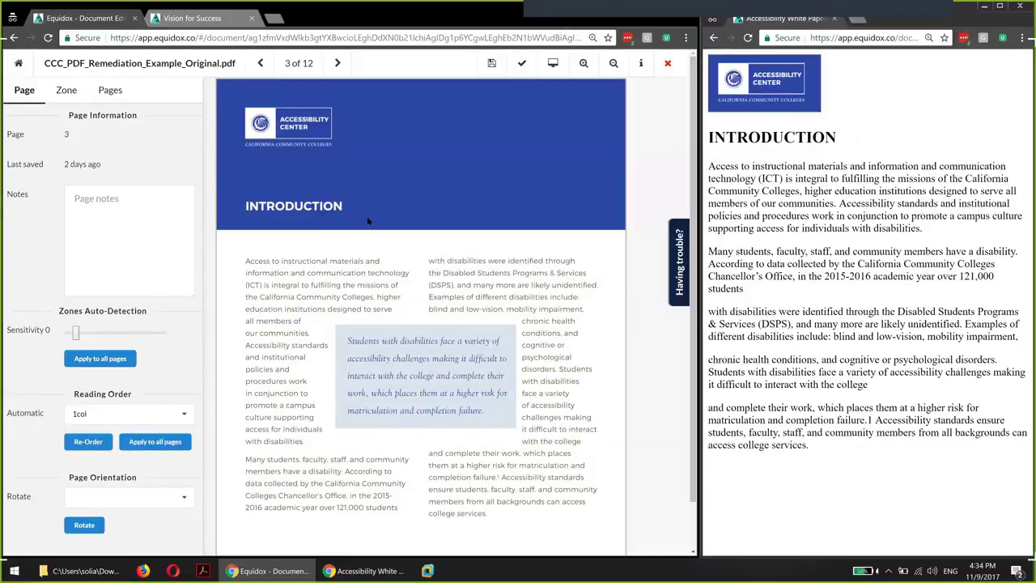
Draw separate zones around the INTRODUCTION heading and the upper, narrow middle and lower text blocks of the left column
left_click_drag(235, 190, 366, 218)
left_click_drag(242, 255, 419, 312)
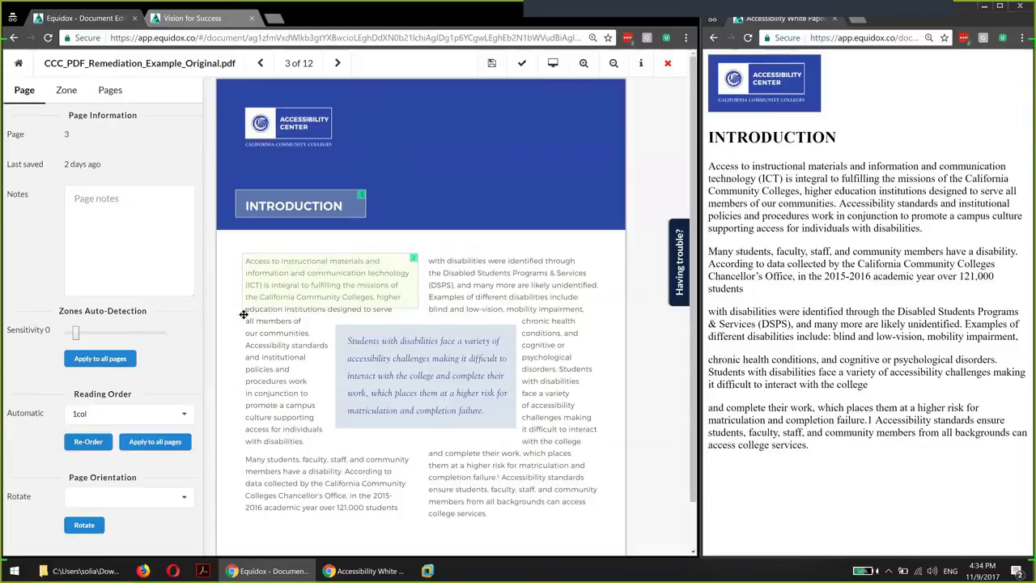
left_click_drag(242, 316, 330, 450)
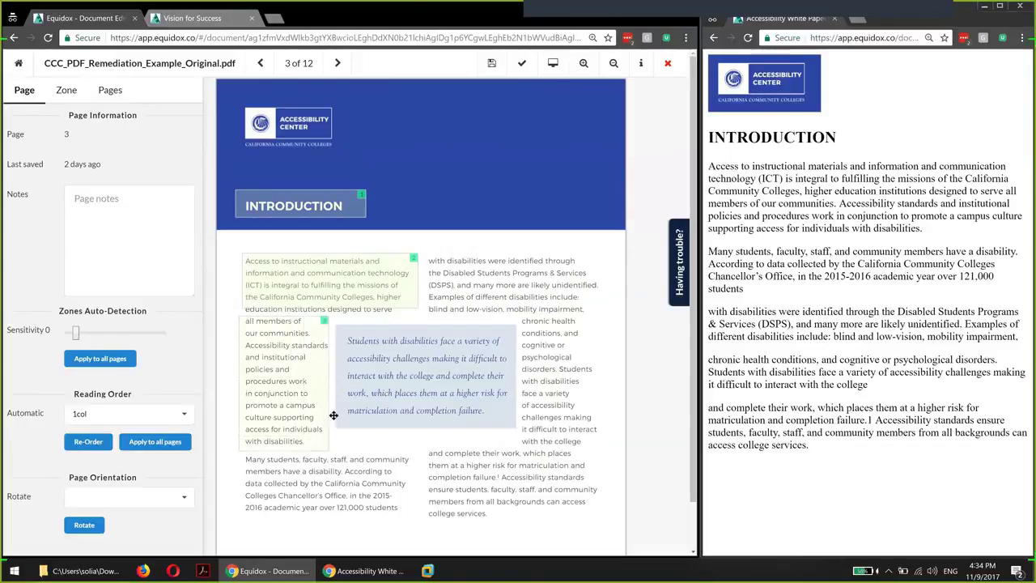
left_click(353, 310)
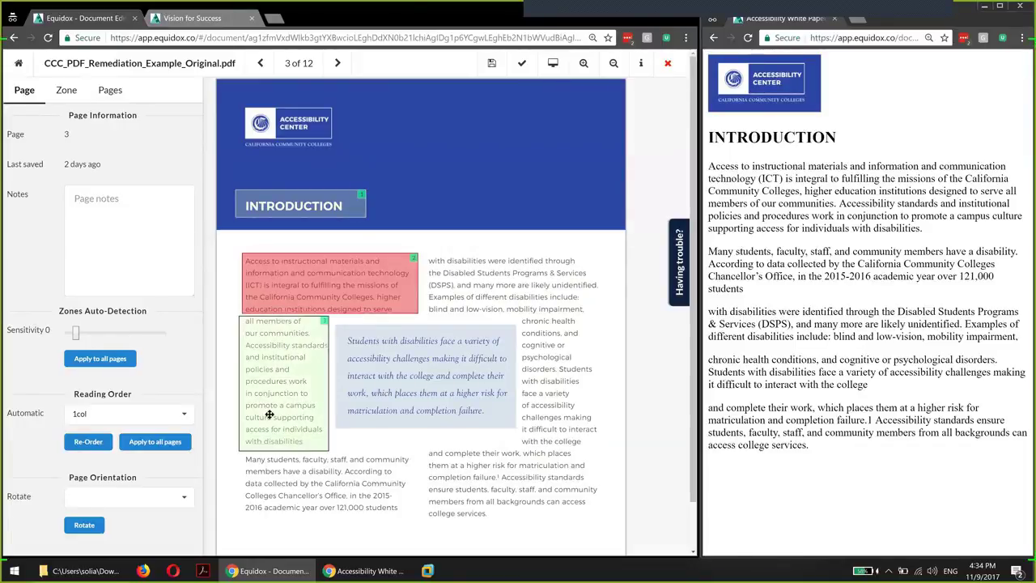
left_click_drag(240, 459, 418, 516)
Draw zones around the upper, narrow middle and lower text blocks of the right column, enclosing every line of the upper block
left_click_drag(425, 250, 602, 318)
mouse_move(519, 318)
left_mouse_down()
mouse_move(592, 405)
mouse_move(602, 448)
mouse_move(616, 444)
left_mouse_up()
left_click_drag(427, 450, 613, 532)
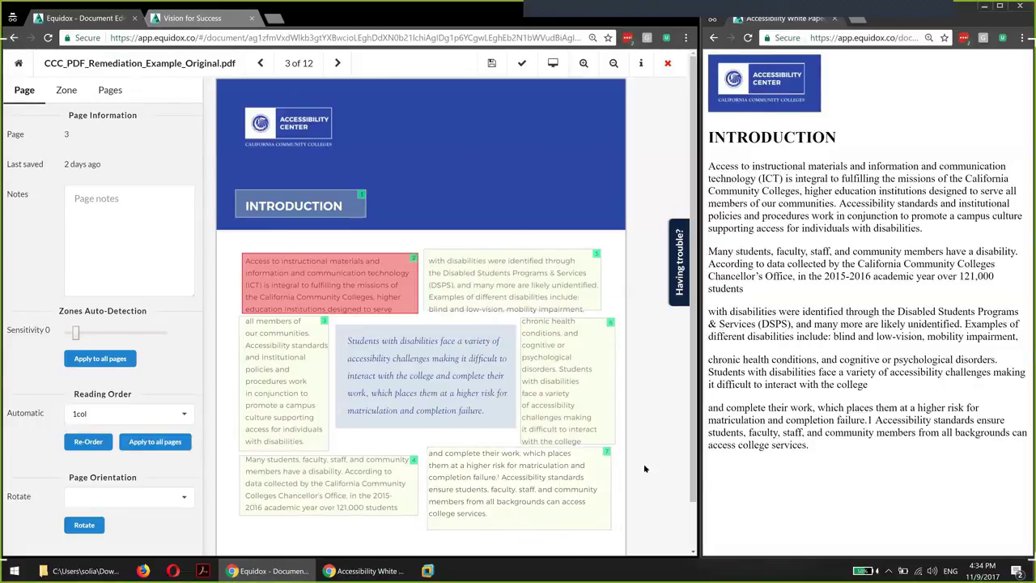
left_click(515, 316)
Merge the left column's narrow middle zone with the preceding paragraph, then save and preview page 3
left_click(555, 64)
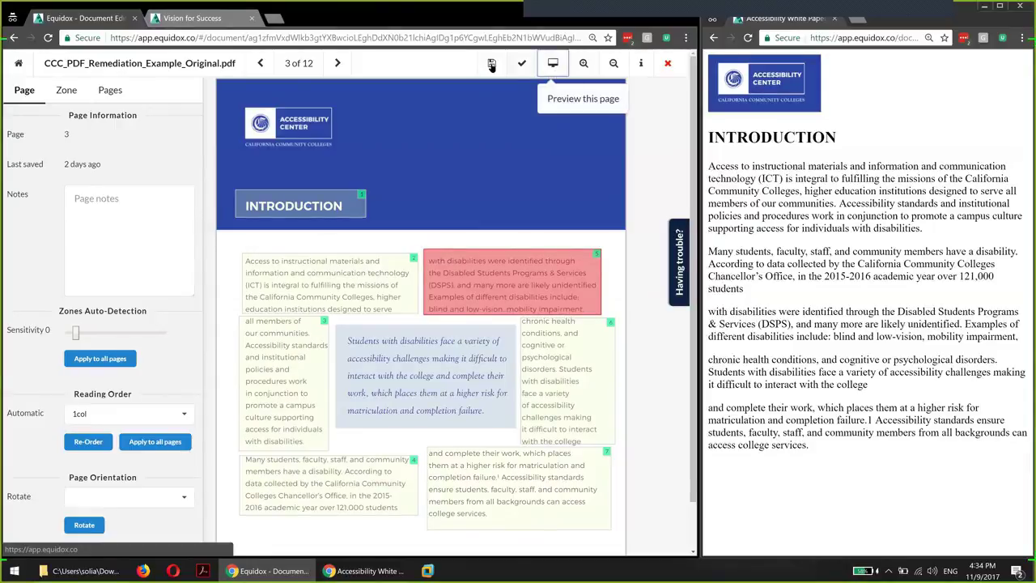
left_click(492, 63)
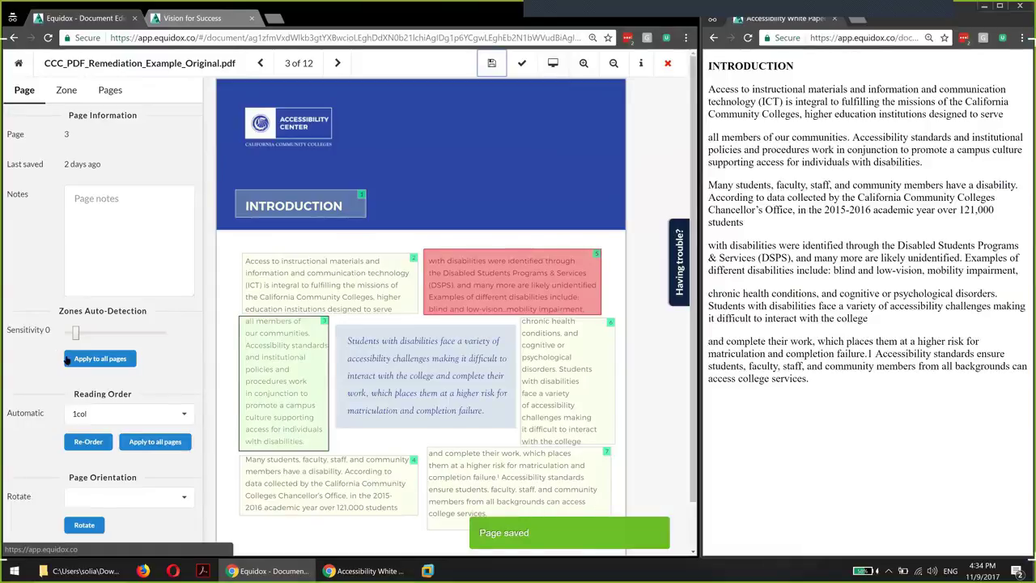
left_click(277, 356)
left_click(492, 63)
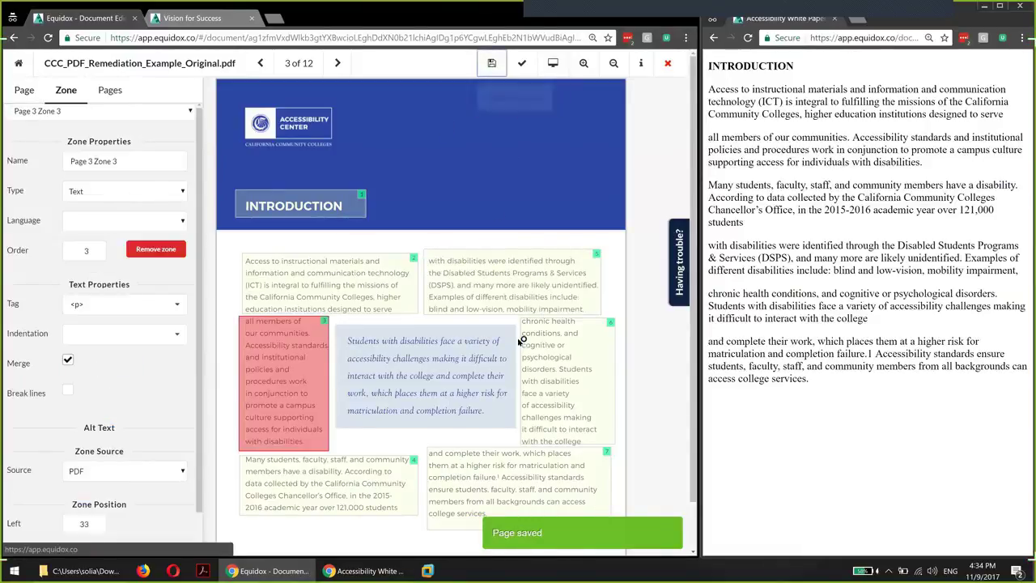
left_click(553, 62)
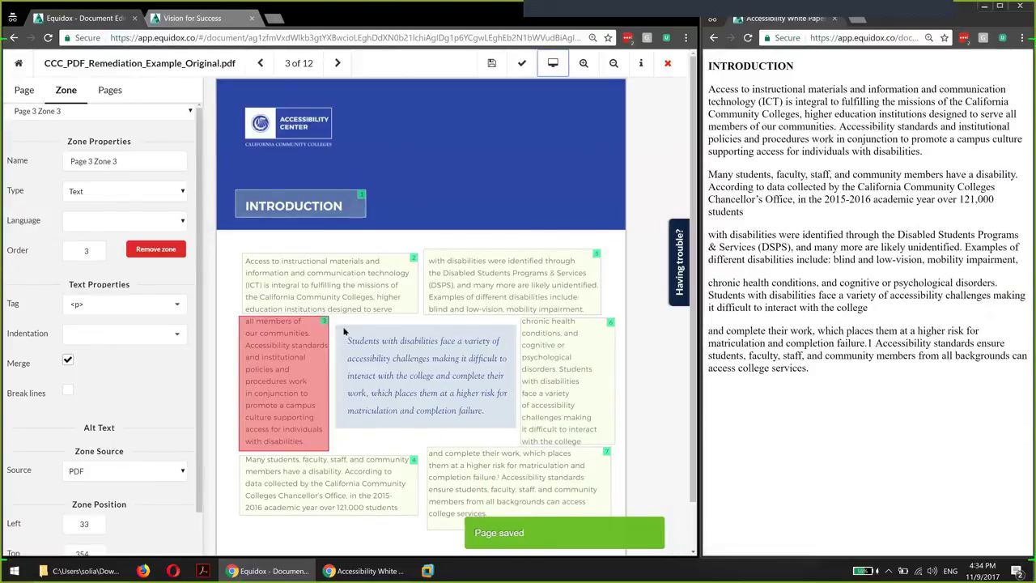
Add a zone around the central italic pull quote and set its type to Blockquote
left_click(512, 421)
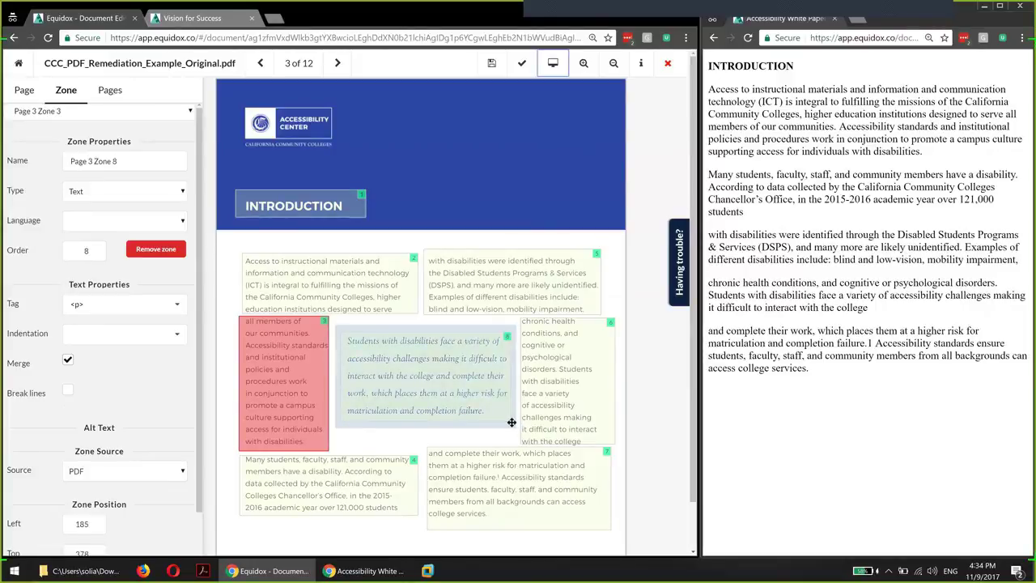
left_click(555, 65)
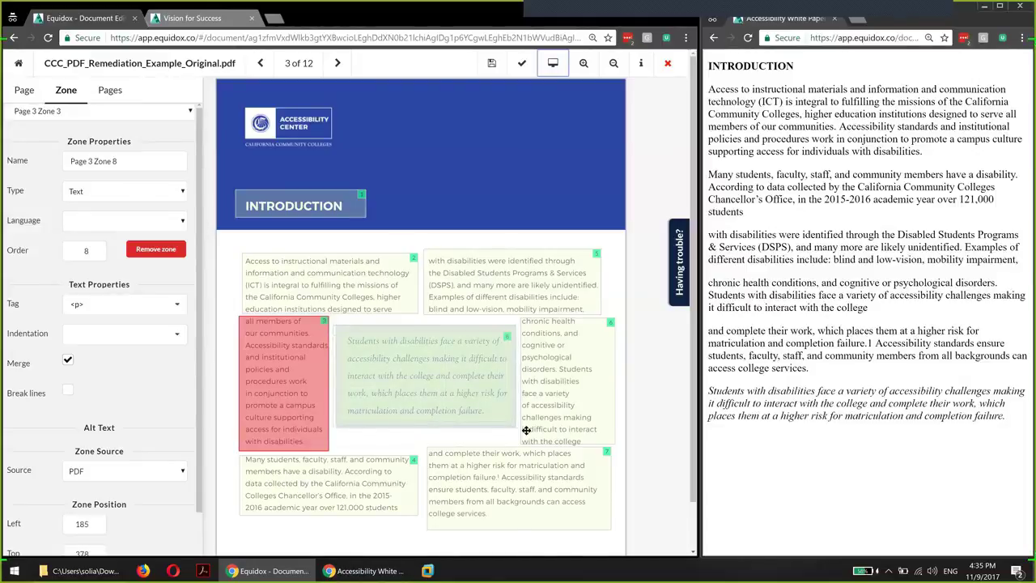
left_click(104, 195)
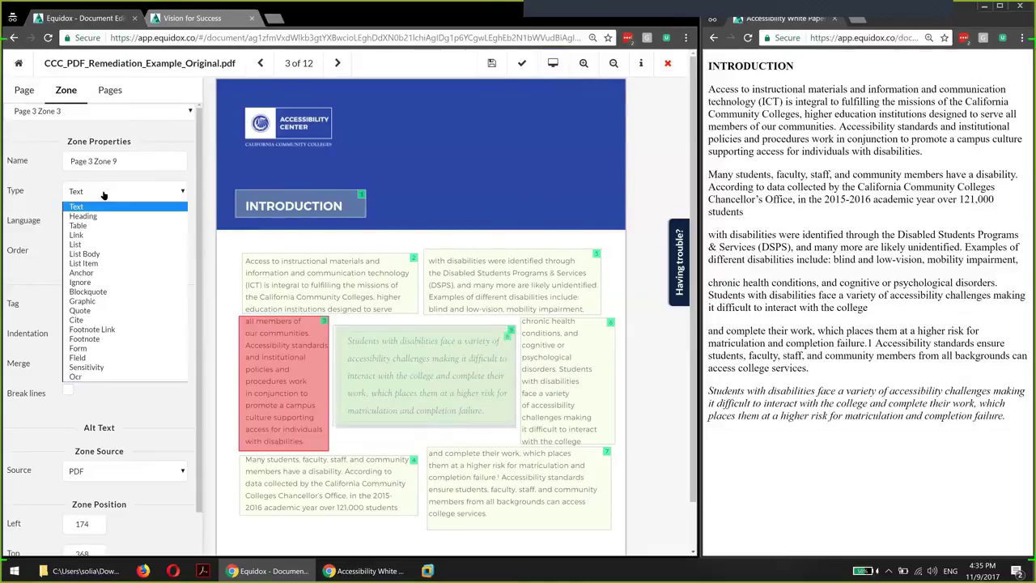
left_click(101, 291)
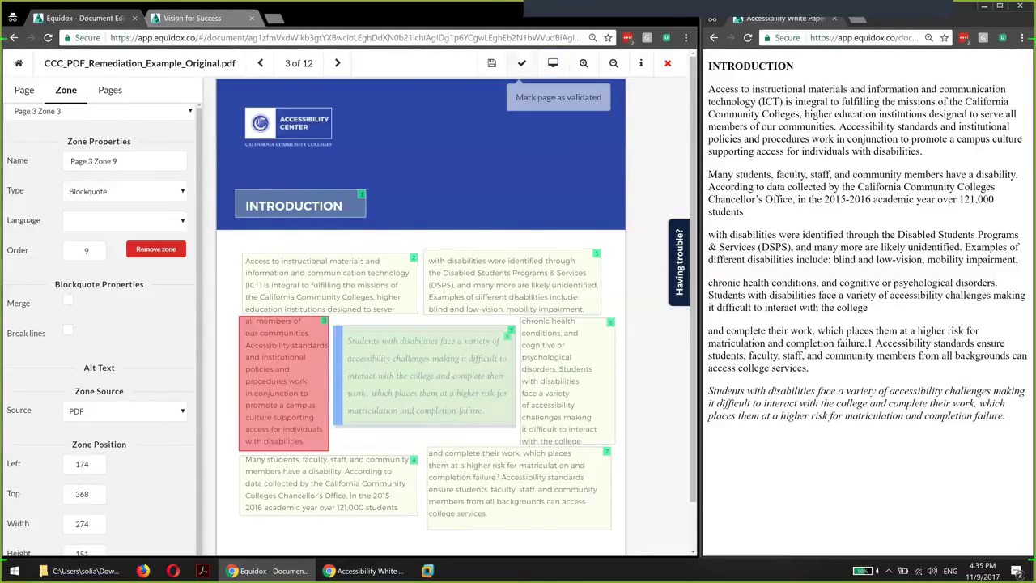
Refresh the page preview and examine how the pull quote is formatted in the output
left_click_drag(709, 391, 648, 427)
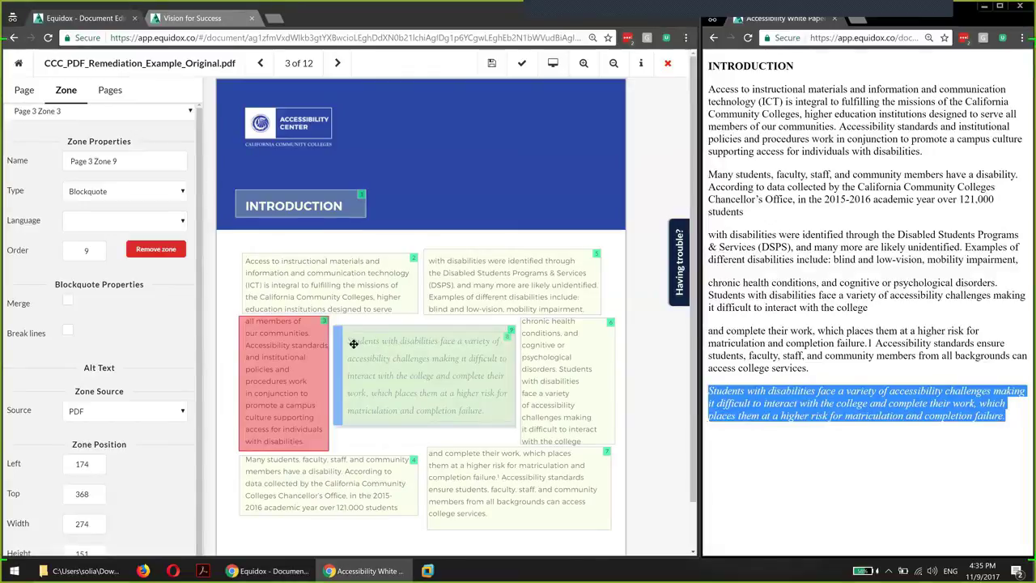
left_click(557, 64)
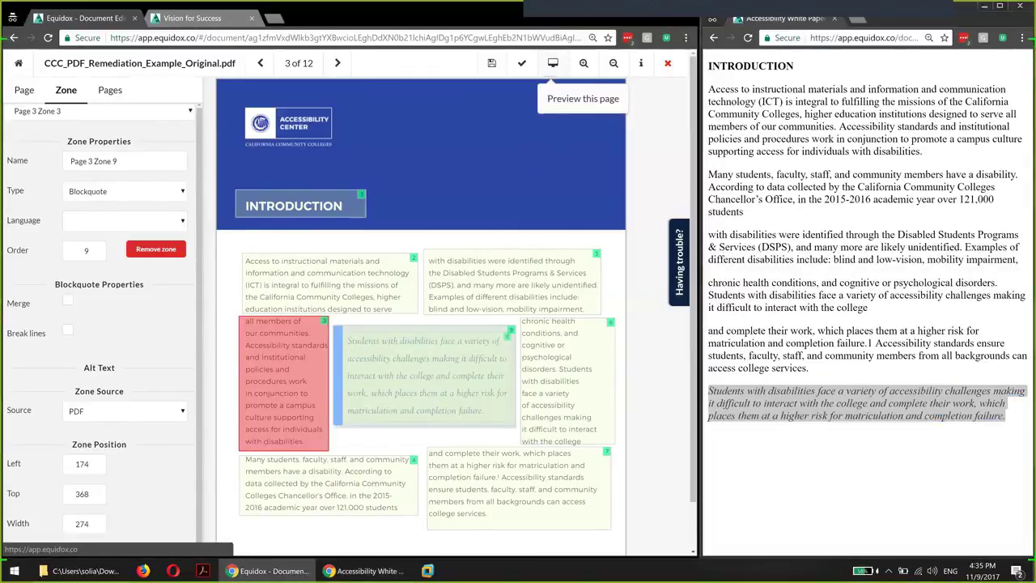
left_click_drag(759, 386, 861, 483)
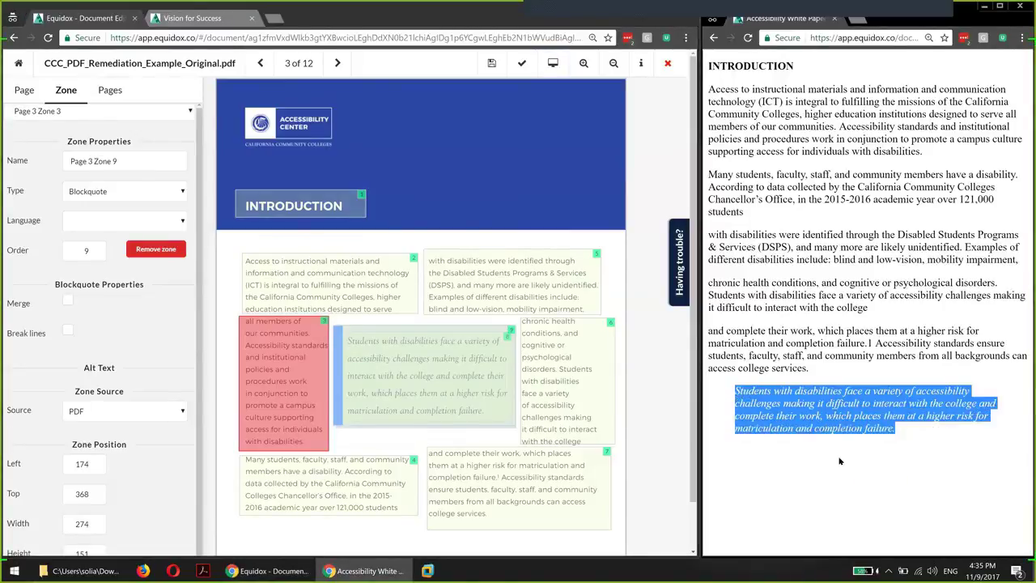
left_click(795, 444)
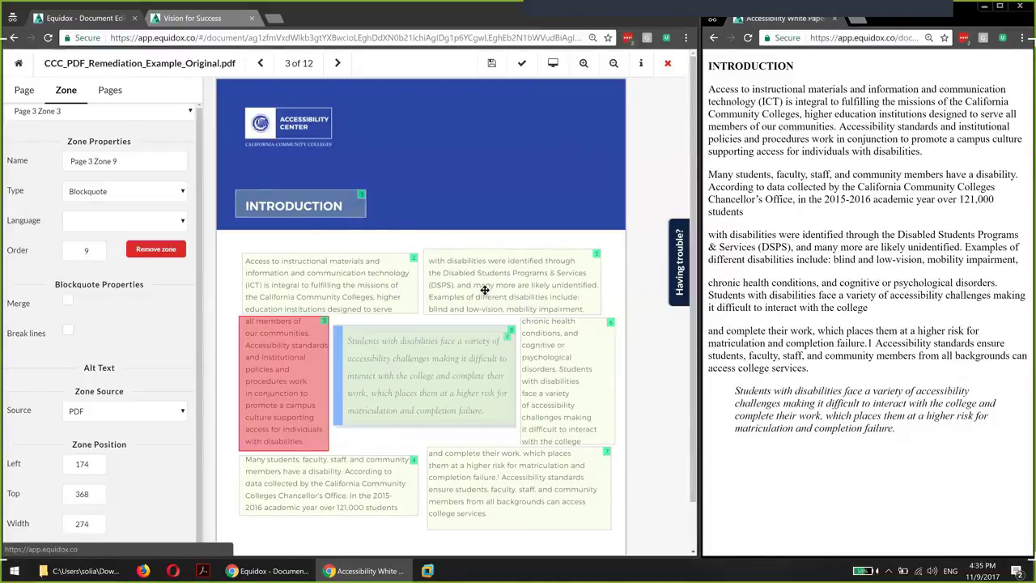
Return to the page properties and save page 3
scroll(375, 289, "down", 1)
scroll(375, 288, "up", 1)
left_click(19, 91)
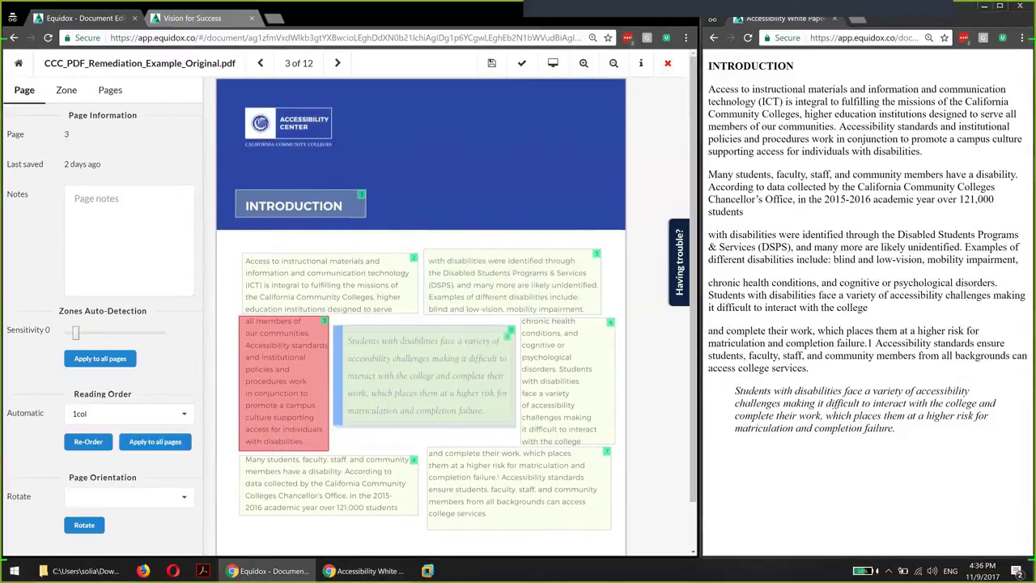
left_click(493, 63)
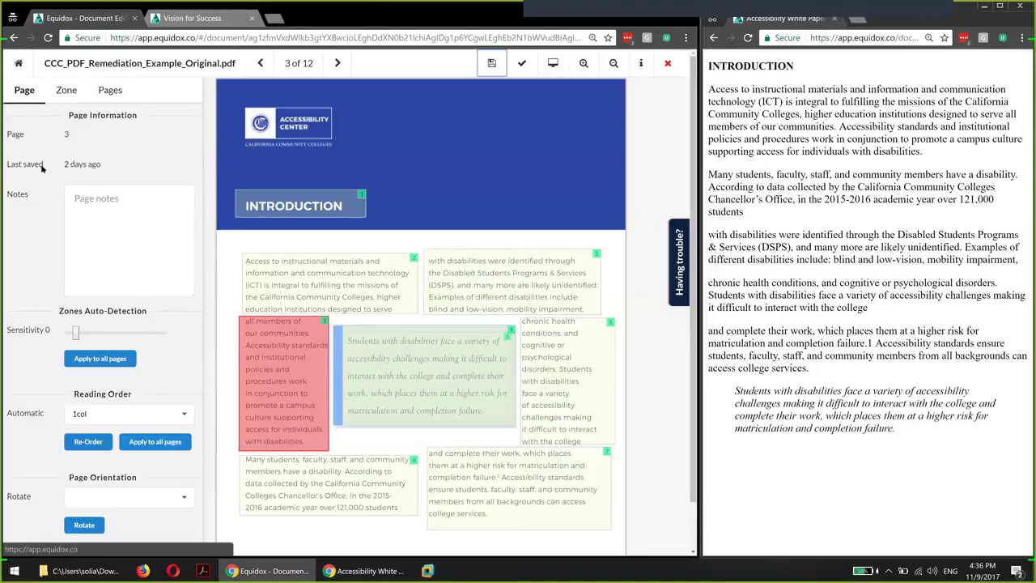
Open page 5 and raise its zone auto-detection sensitivity until each text block forms a single zone
left_click(110, 90)
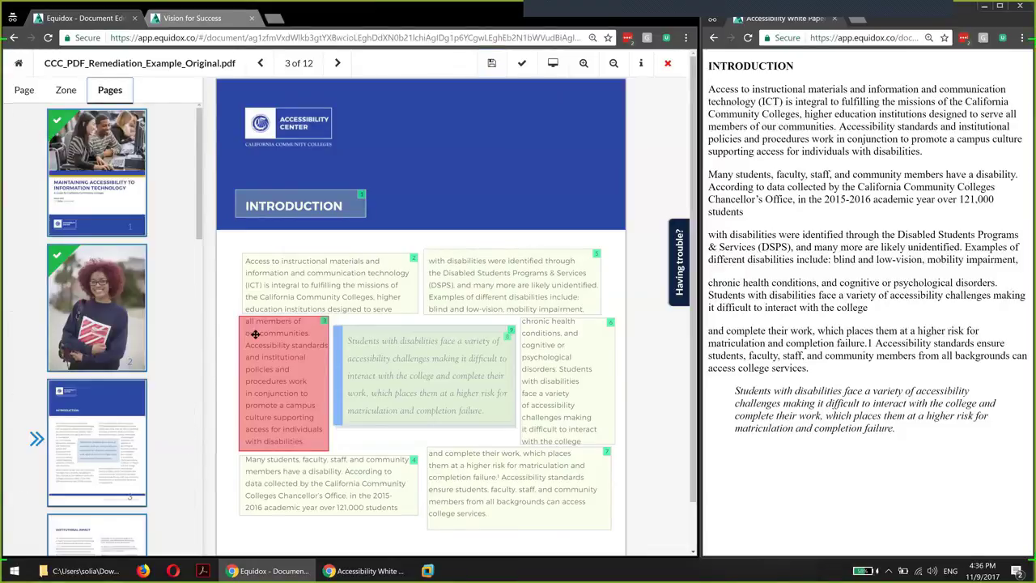
scroll(223, 341, "down", 1)
scroll(100, 281, "down", 4)
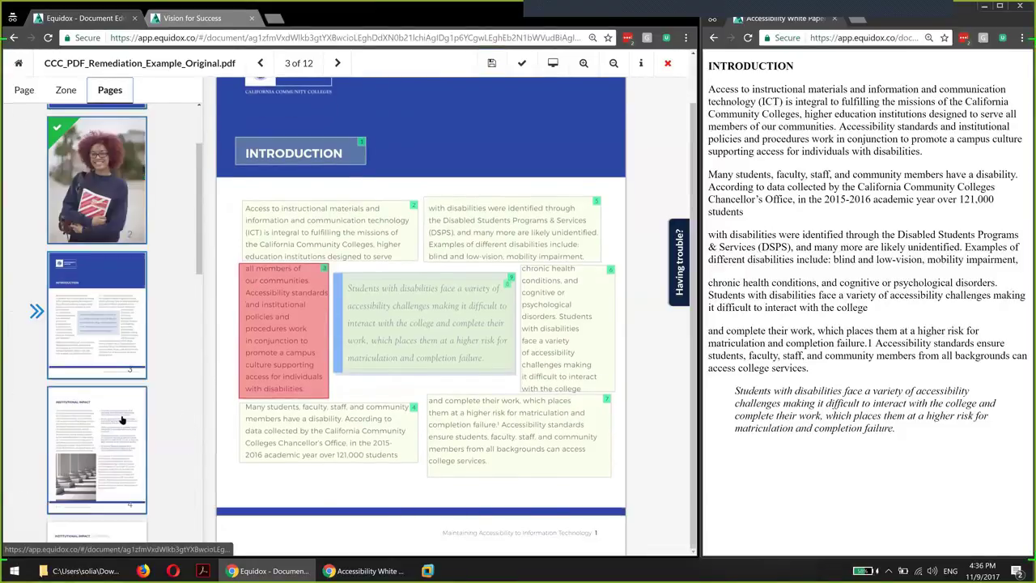
left_click(114, 383)
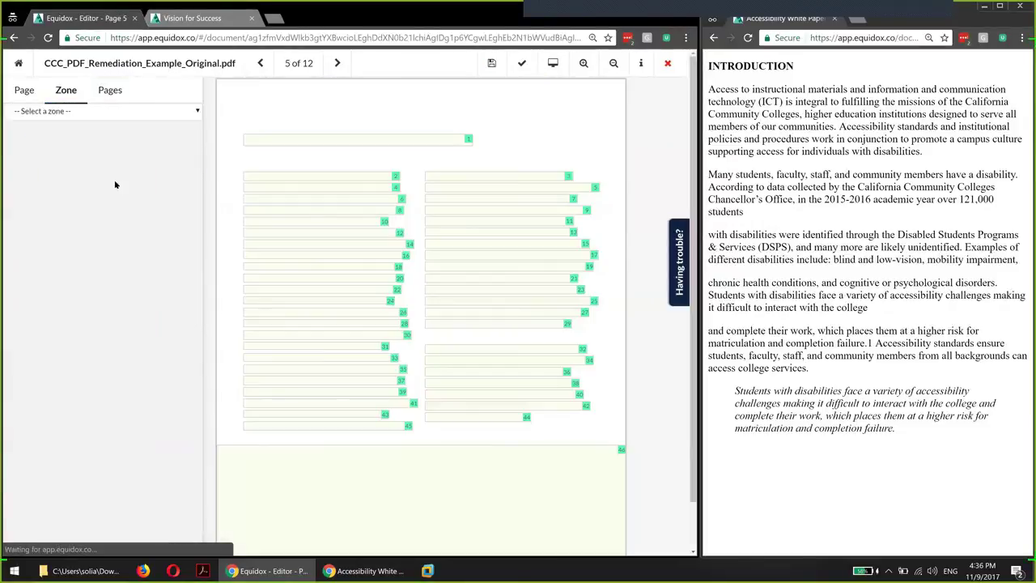
left_click(30, 94)
left_click_drag(98, 333, 119, 334)
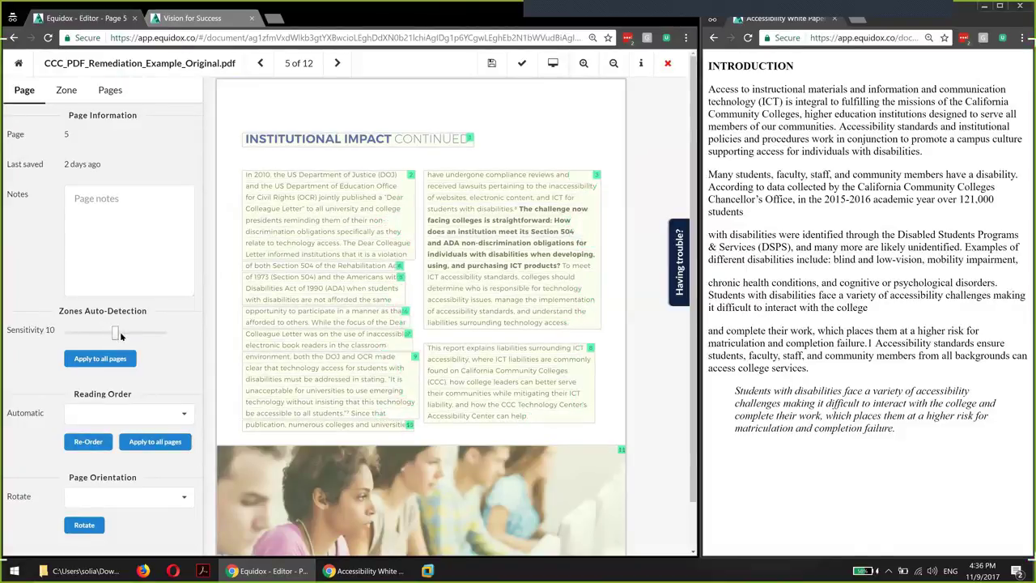
Make the INSTITUTIONAL IMPACT CONTINUED zone a level 3 heading and preview page 5
left_click(347, 139)
key("h")
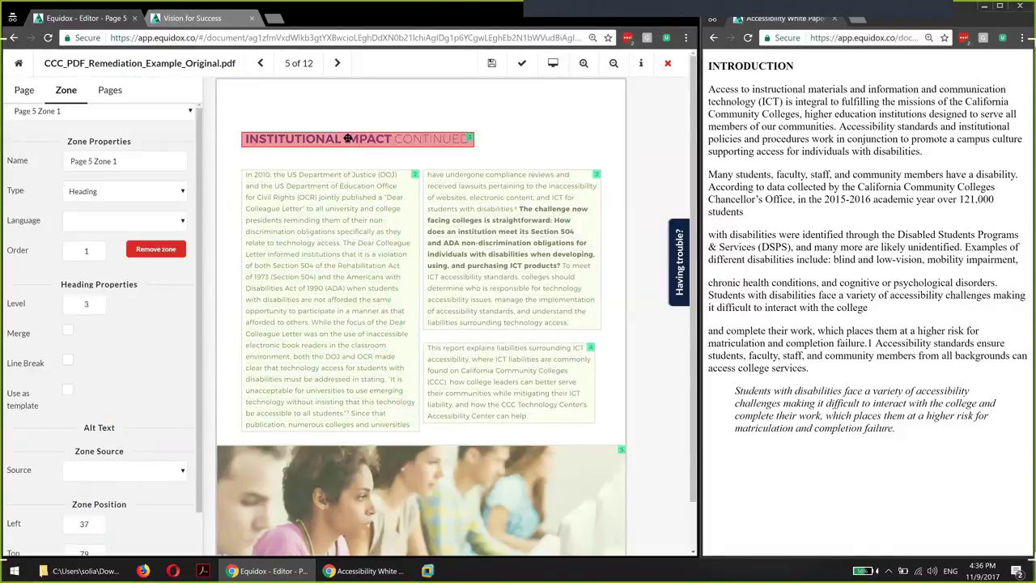
left_click(554, 64)
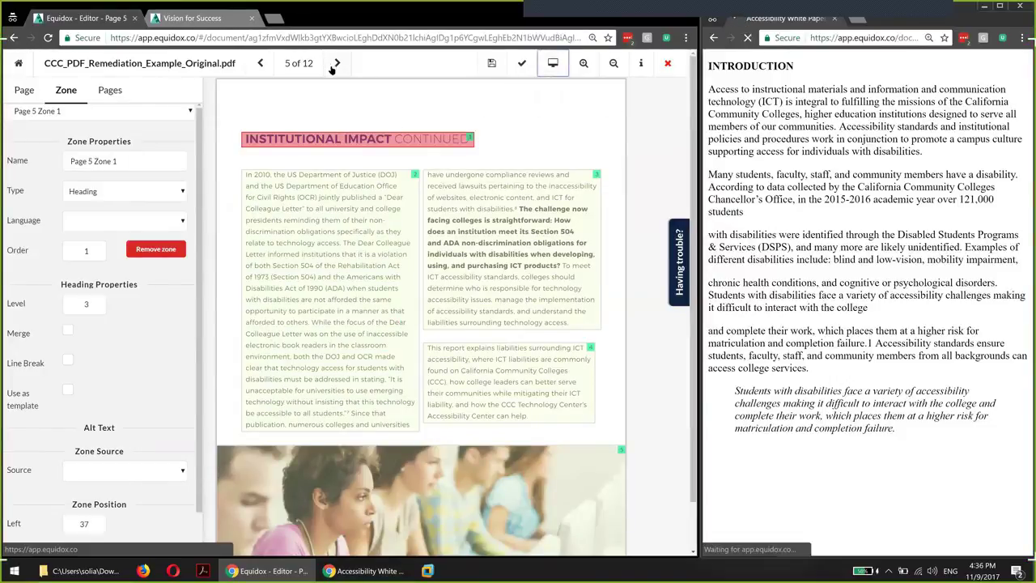
Turn on Merge for the upper text zone of the right column so it continues the left column's paragraph
left_click(545, 238)
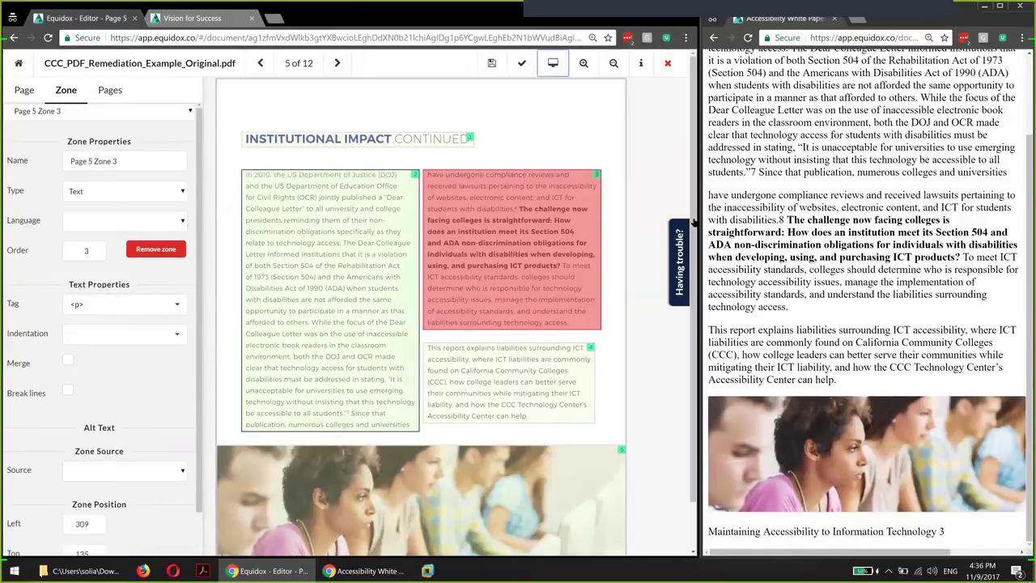
double_click(719, 195)
left_click(721, 196)
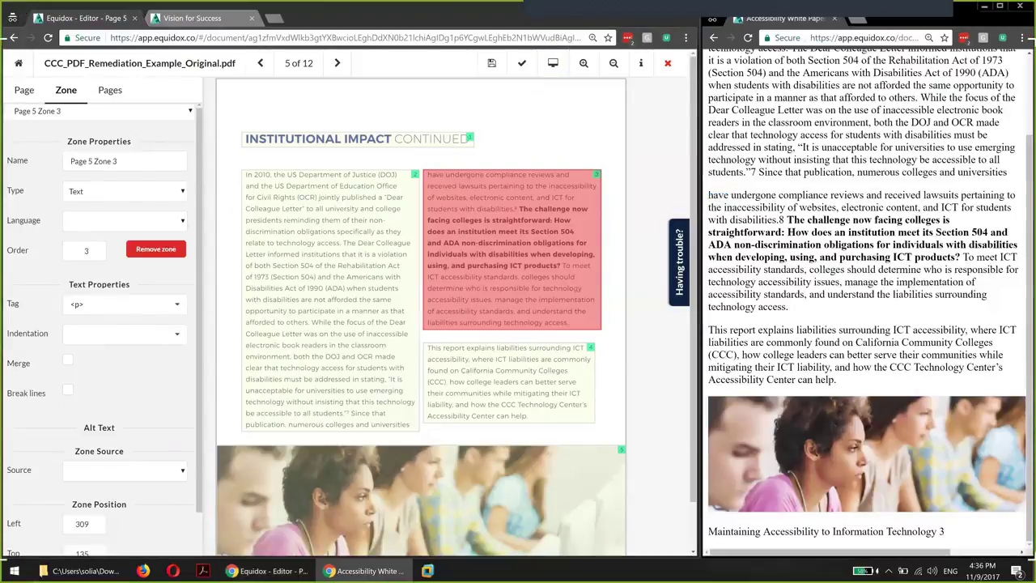
left_click(69, 361)
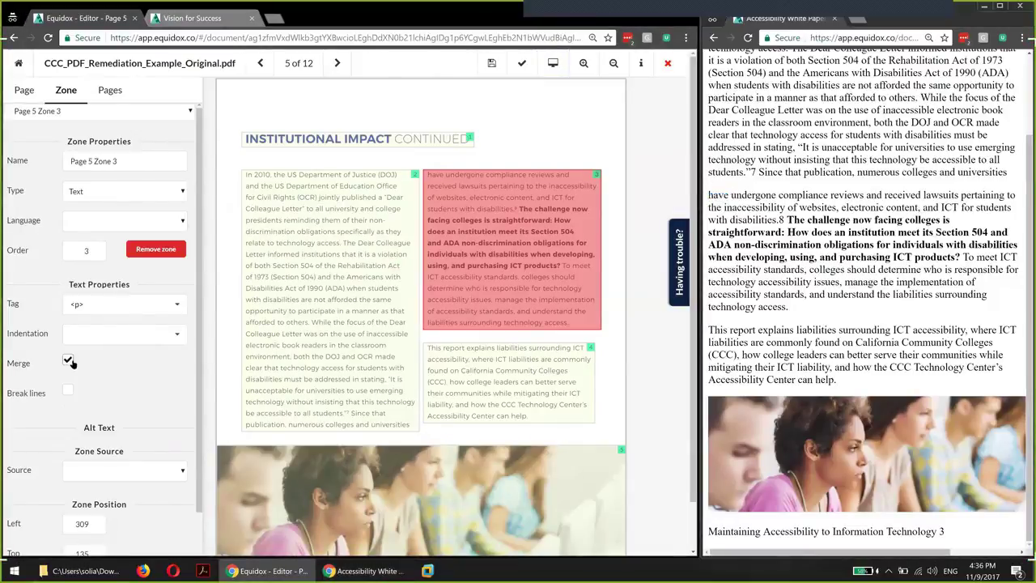
Give the photo on page 5 the alt description "Students" and refresh the preview
left_click(363, 512)
left_click(125, 385)
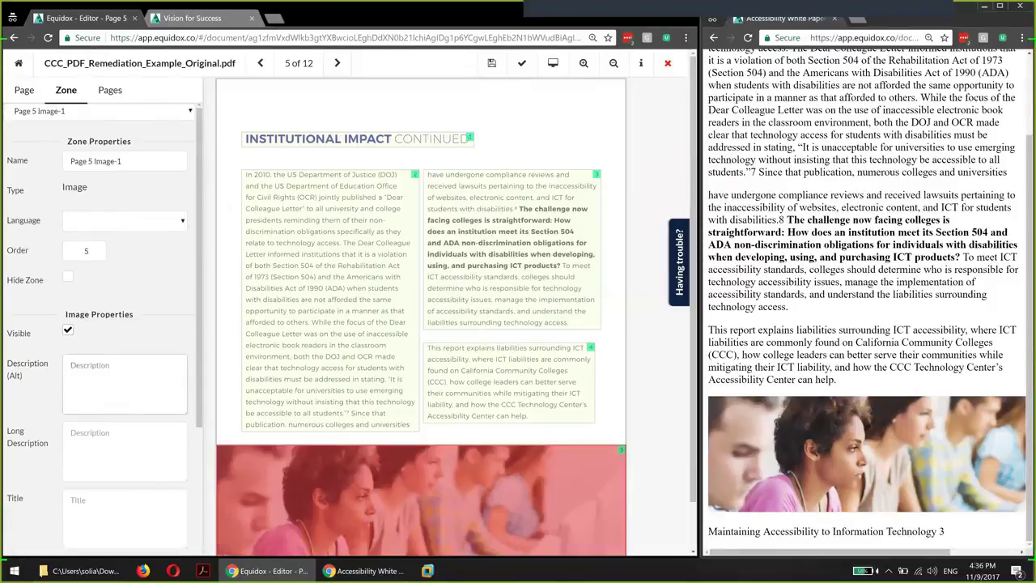
type("Students")
left_click(554, 64)
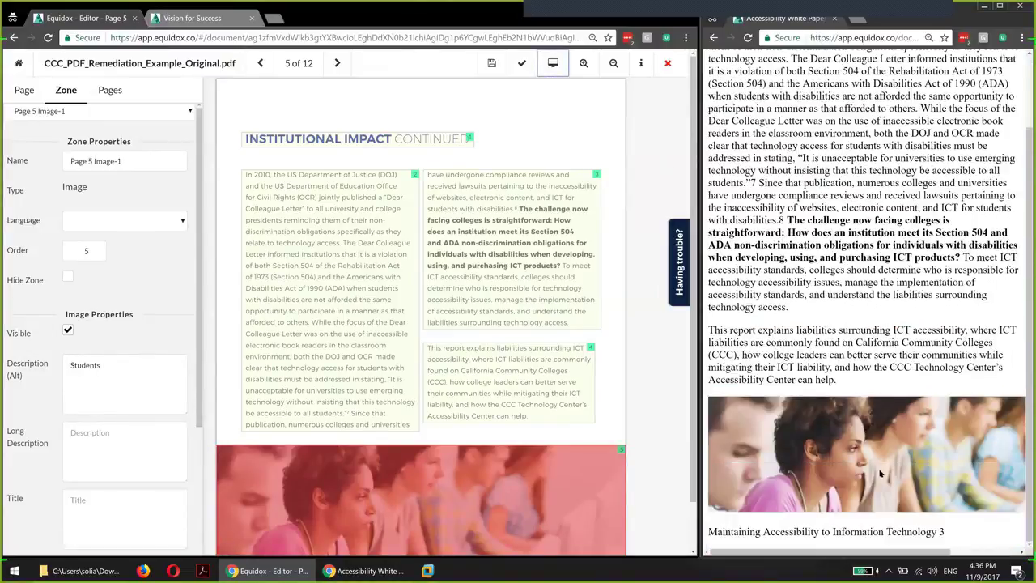
Advance past page 5, then open page 3 of the document and select its first body text zone
left_click(337, 64)
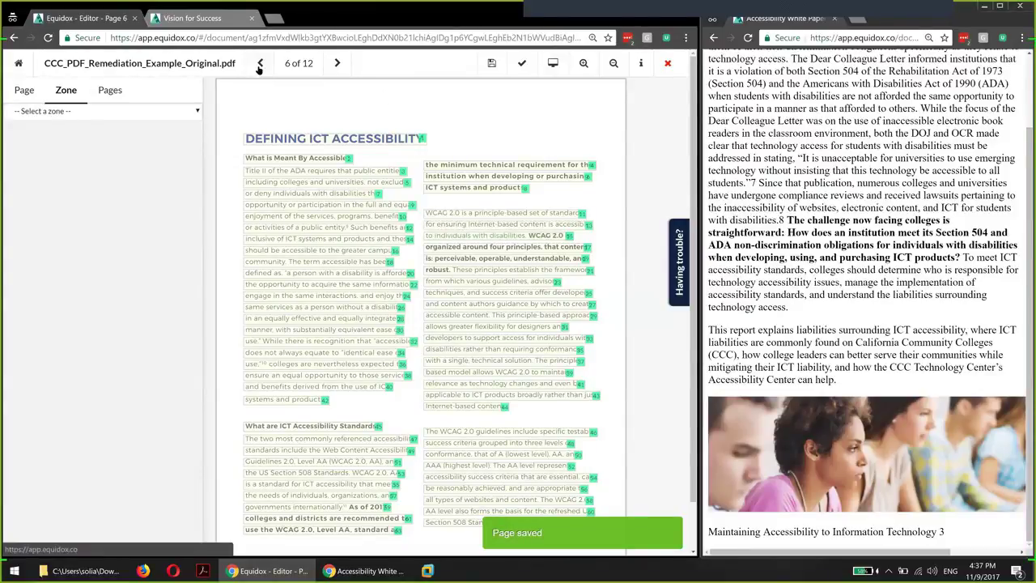
left_click(112, 92)
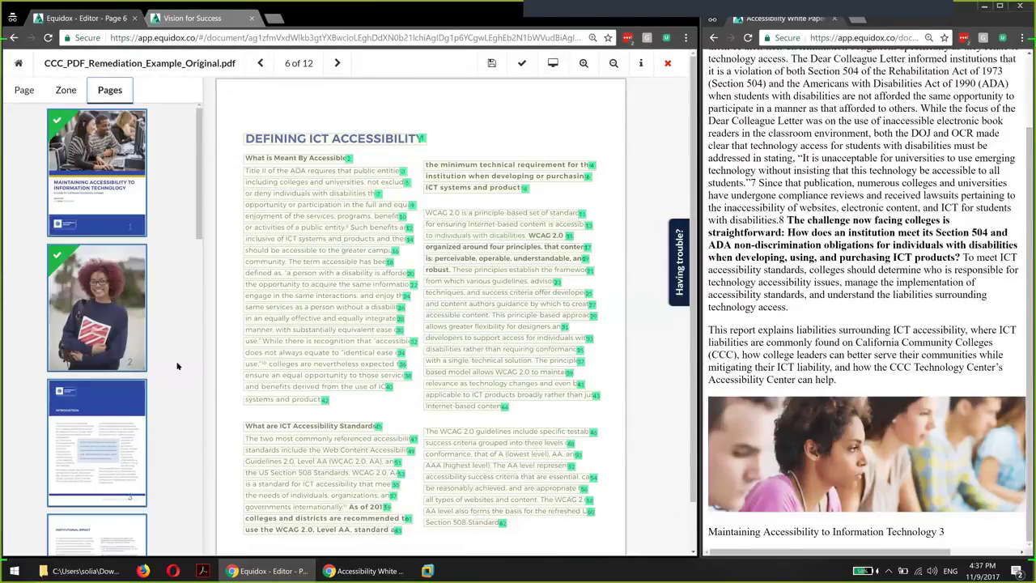
scroll(177, 366, "down", 4)
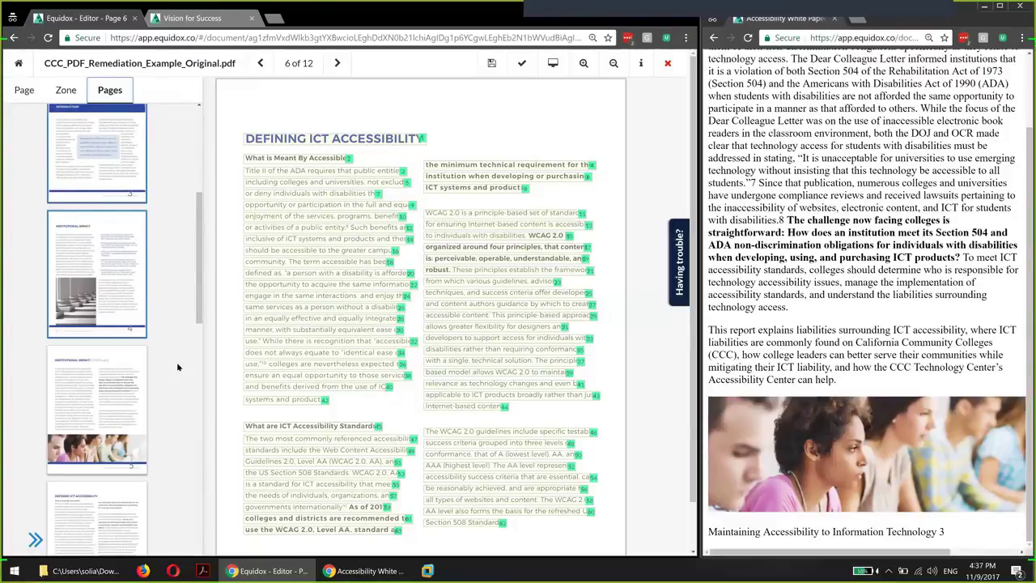
scroll(171, 340, "up", 2)
left_click(92, 277)
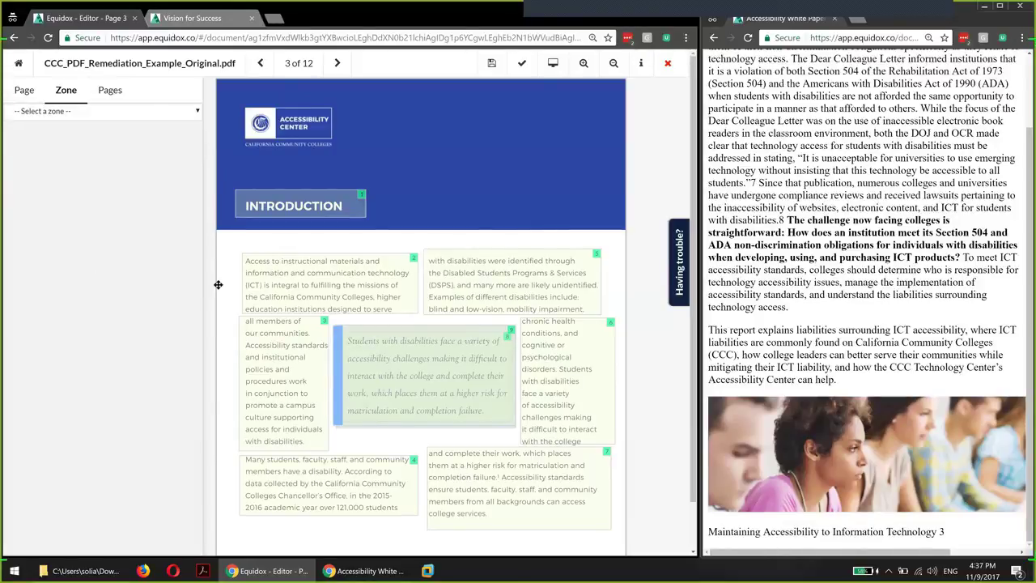
left_click(353, 281)
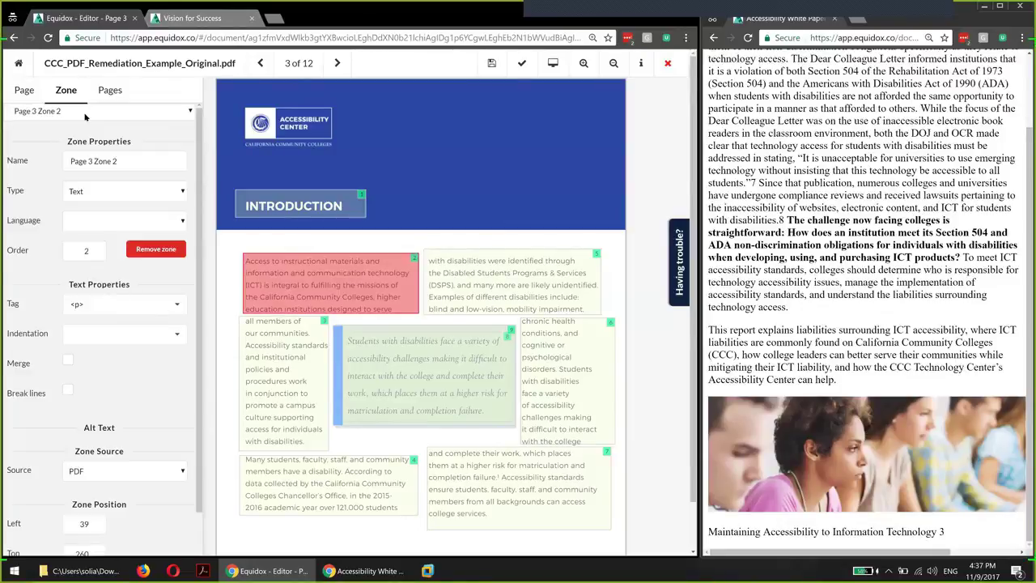
Try setting page 3's zone auto-detection sensitivity to 9 and inspect the regenerated text zones
left_click(30, 93)
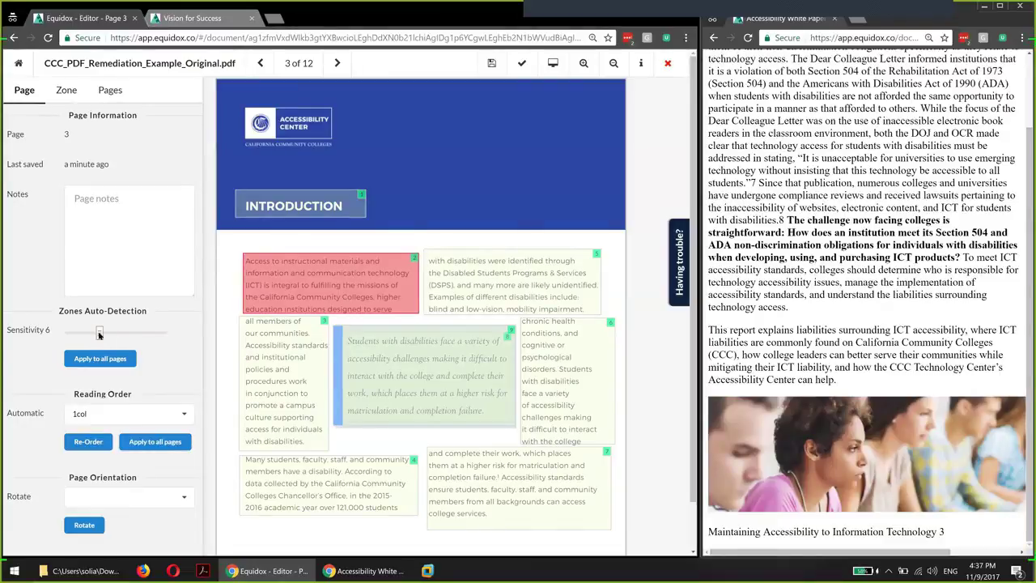
left_click_drag(99, 333, 111, 340)
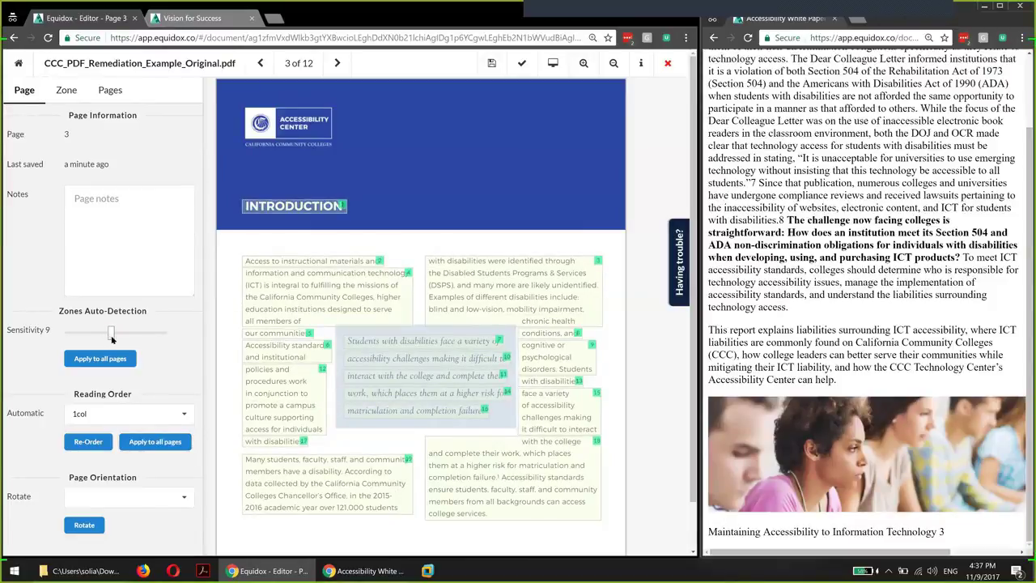
left_click(313, 296)
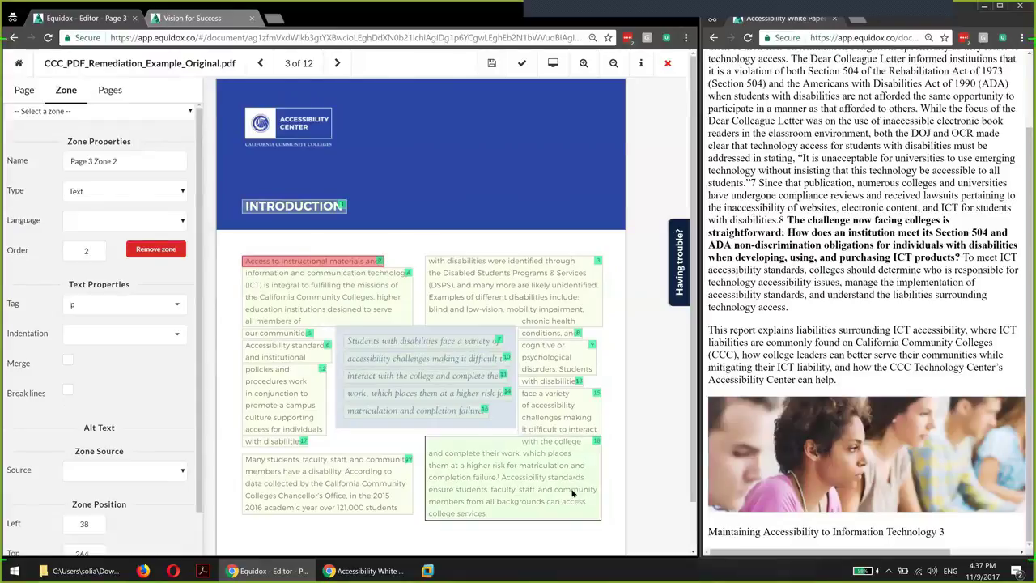
scroll(572, 493, "down", 1)
scroll(509, 424, "up", 1)
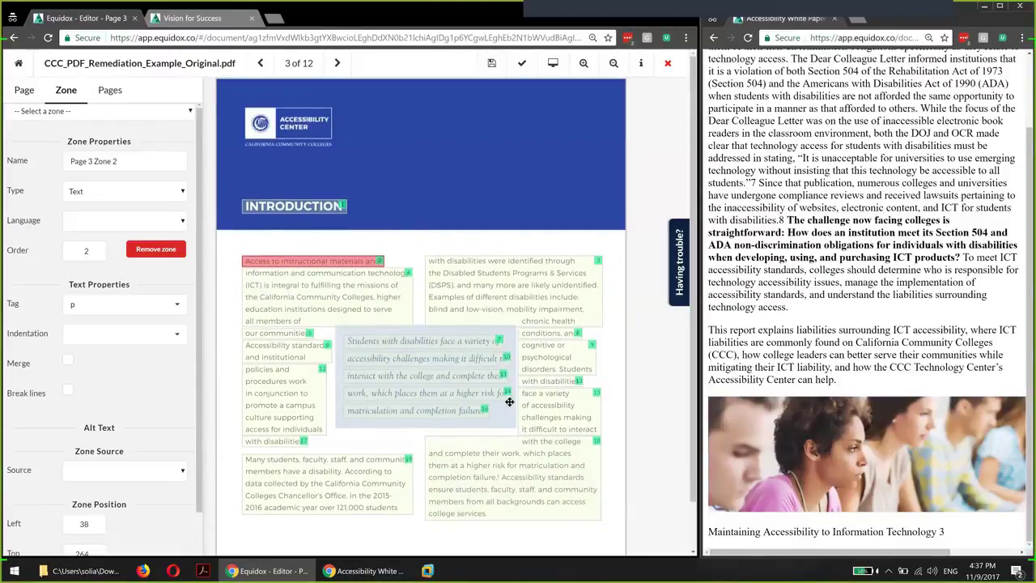
Discard the unsaved zone changes on page 3 by switching to page 2 and reopening page 3
left_click(111, 89)
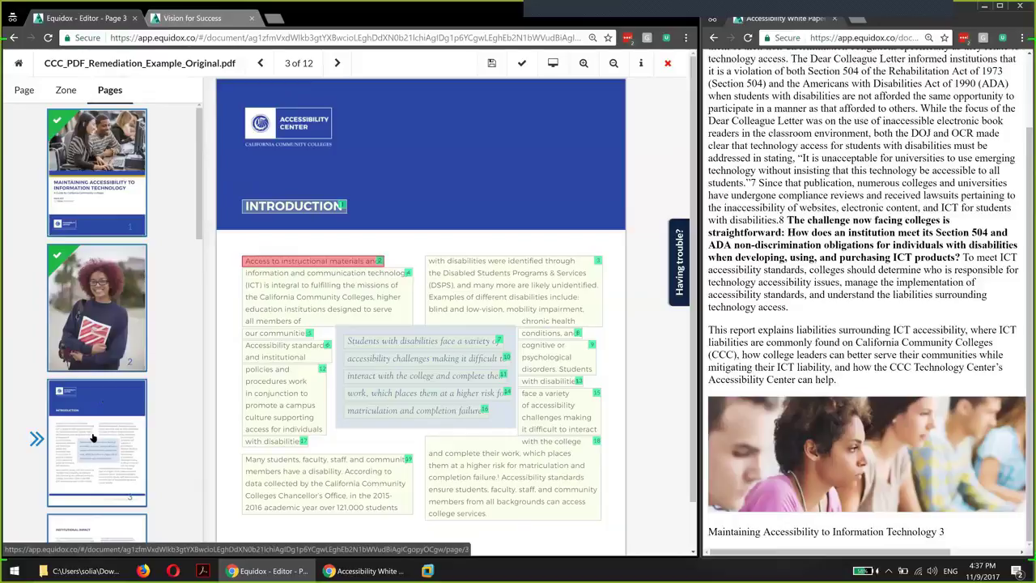
left_click(106, 325)
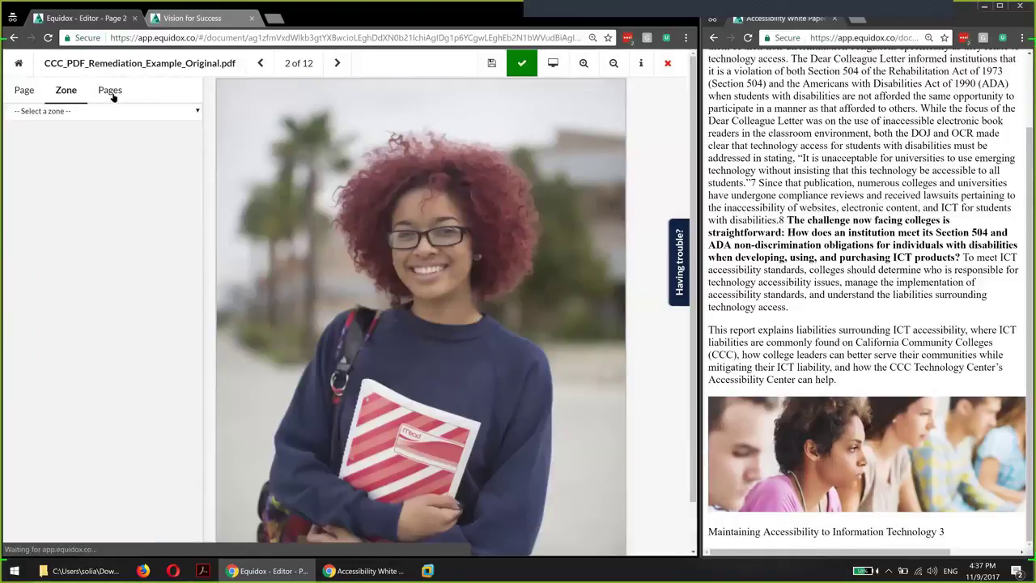
left_click(113, 95)
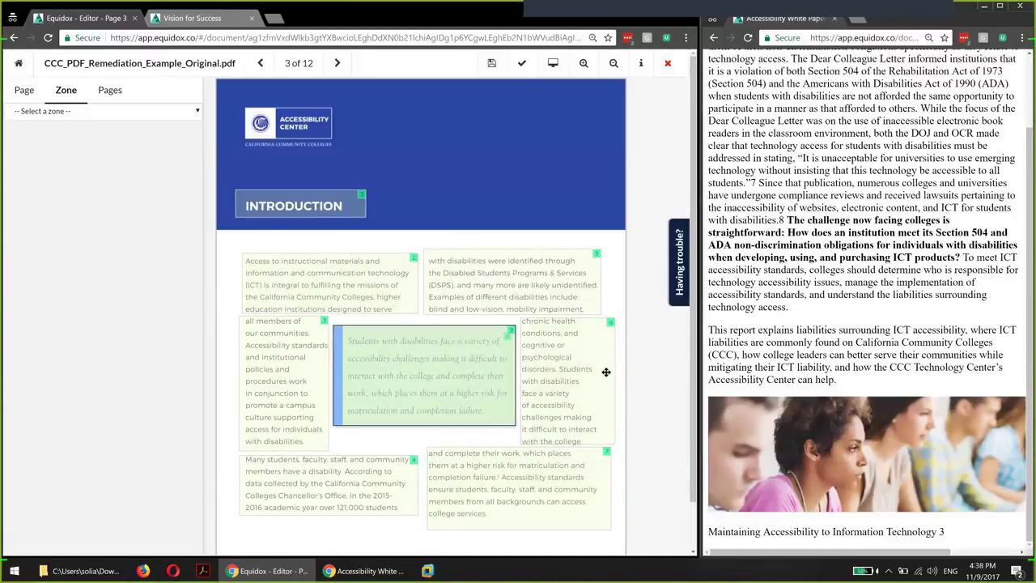
Draw a zone in the blue banner beside the INTRODUCTION heading on page 3 and delete it
scroll(483, 364, "down", 1)
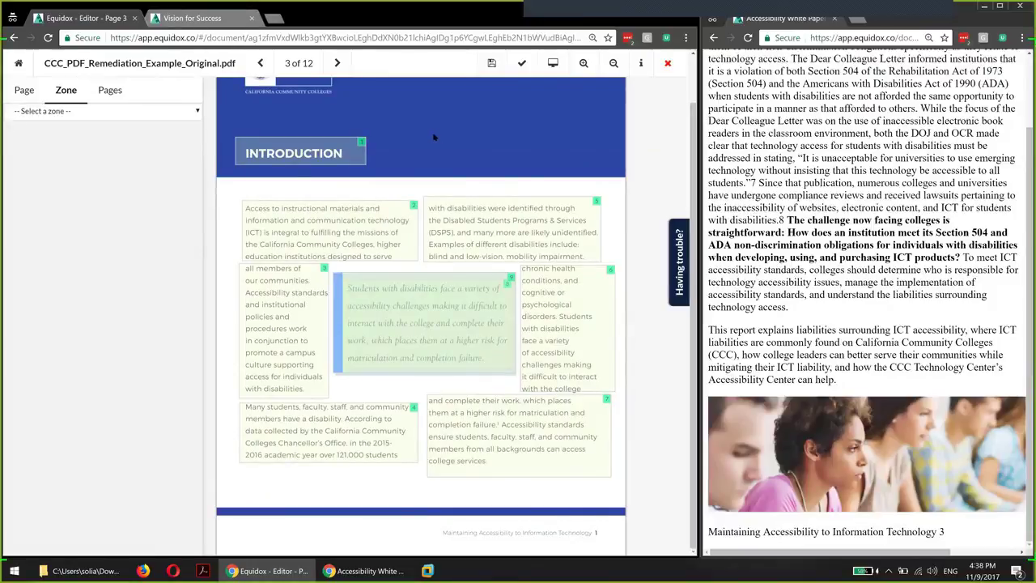
left_click_drag(428, 114, 563, 162)
key("Delete")
Filter the documents list by "CCC_" and delete a duplicate copy of CCC_PDF_Prosci-PCT-Assessment_Original.pdf
scroll(406, 153, "up", 1)
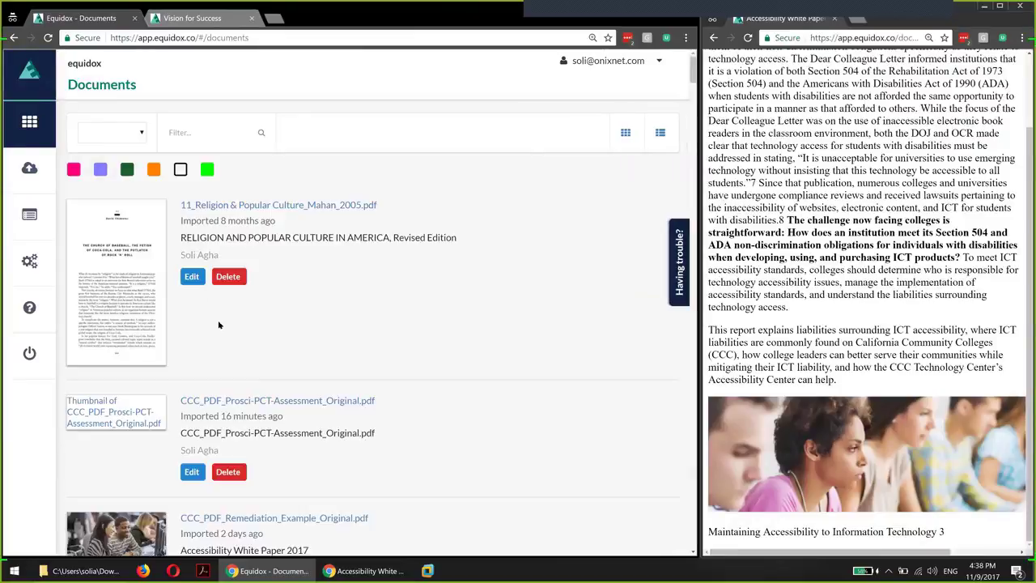
scroll(278, 174, "down", 5)
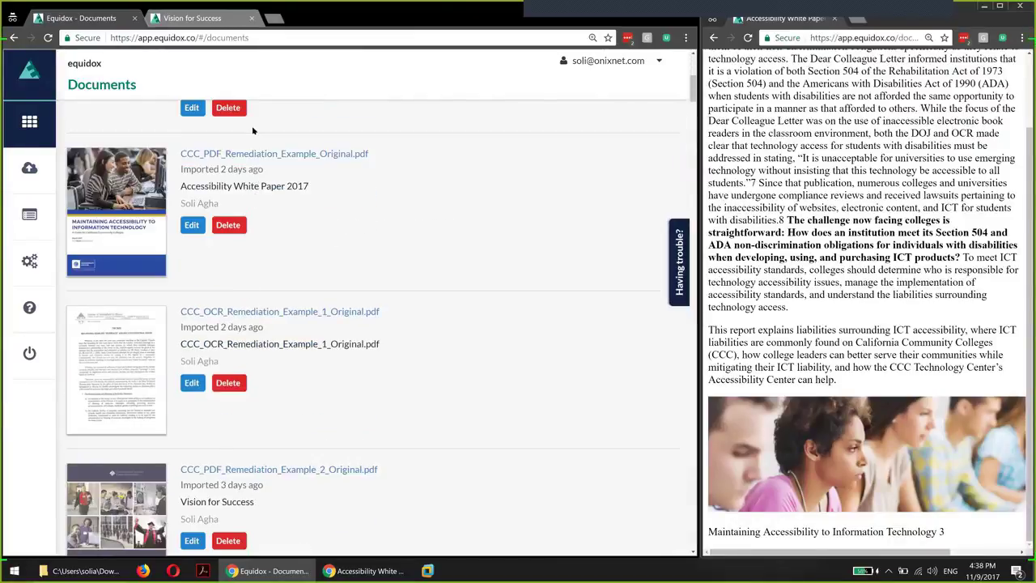
scroll(255, 128, "up", 5)
type("cc")
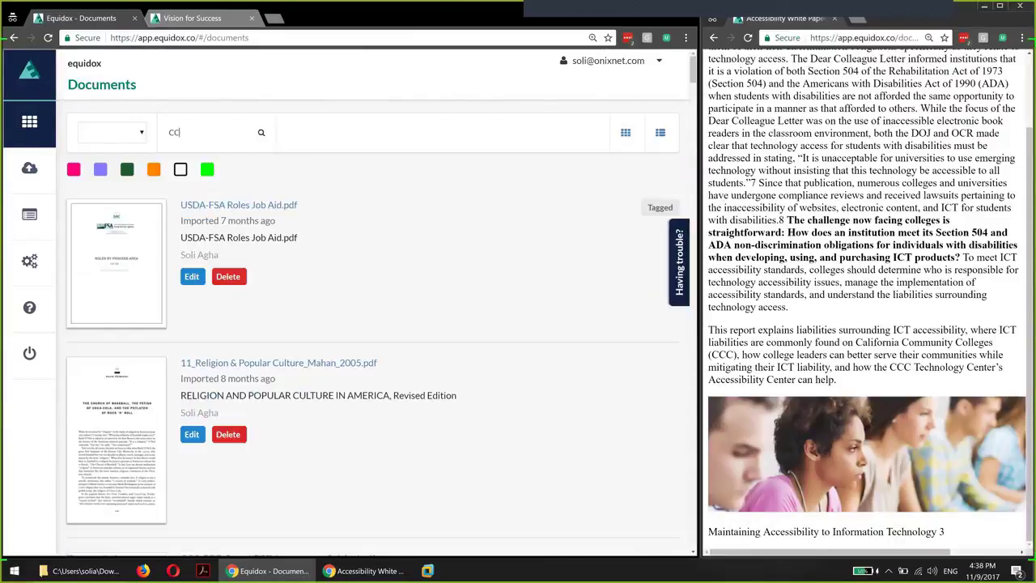
type("c")
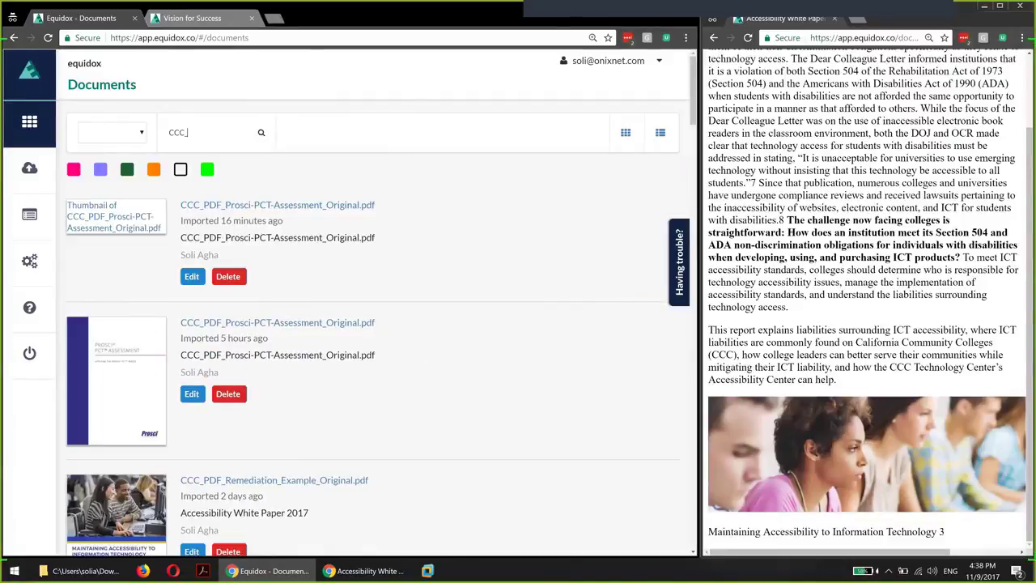
type("_")
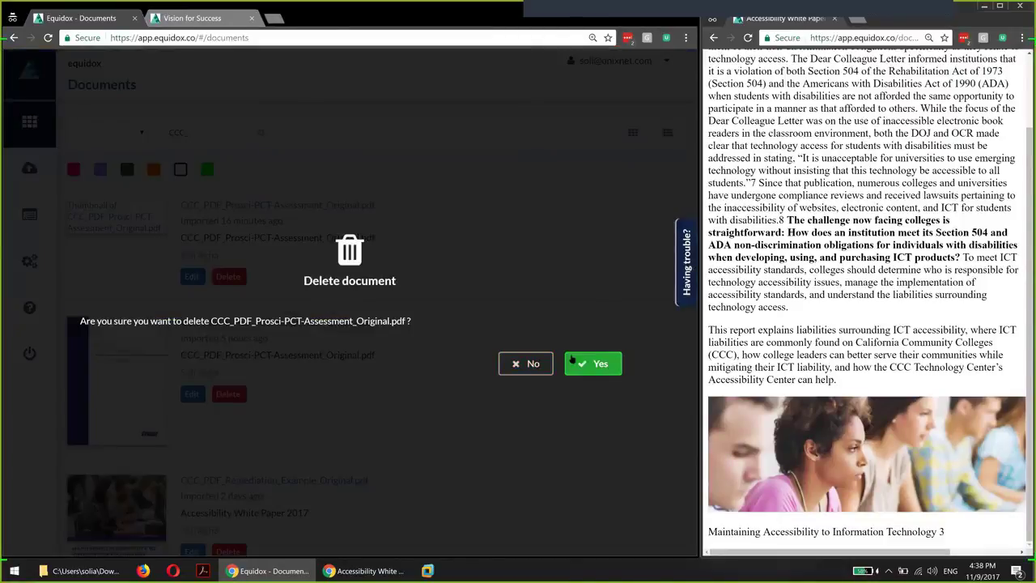
left_click(589, 361)
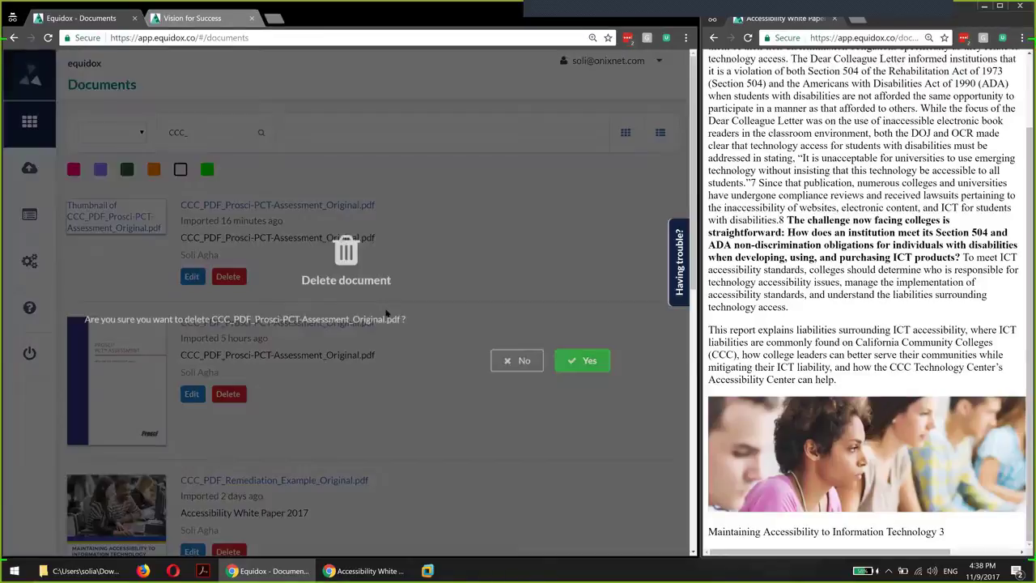
Open the details of CCC_PDF_Remediation_Example_2_Original.pdf and look through its page thumbnails from first to last
scroll(286, 260, "down", 6)
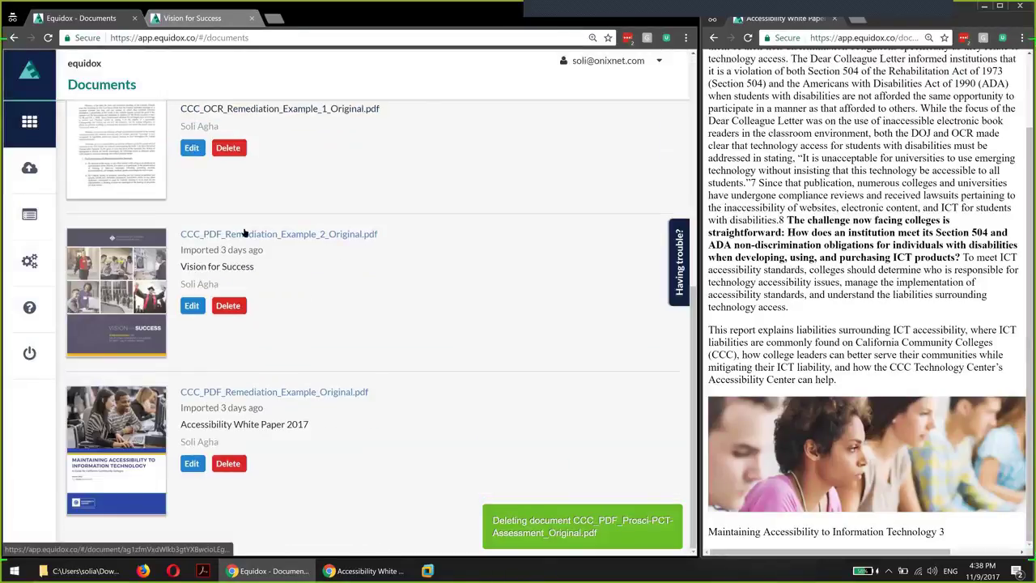
left_click(288, 236)
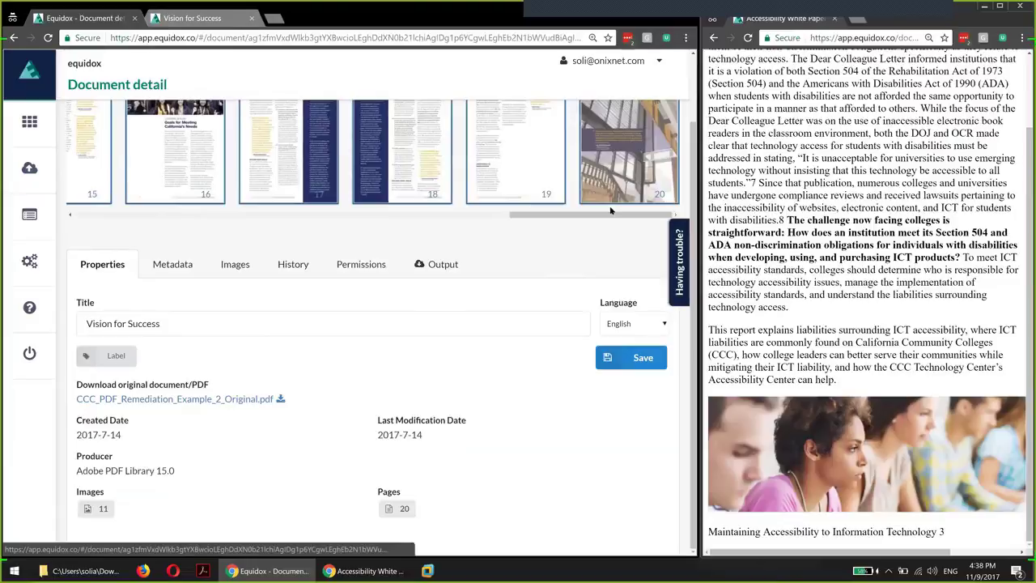
left_click_drag(80, 242, 51, 241)
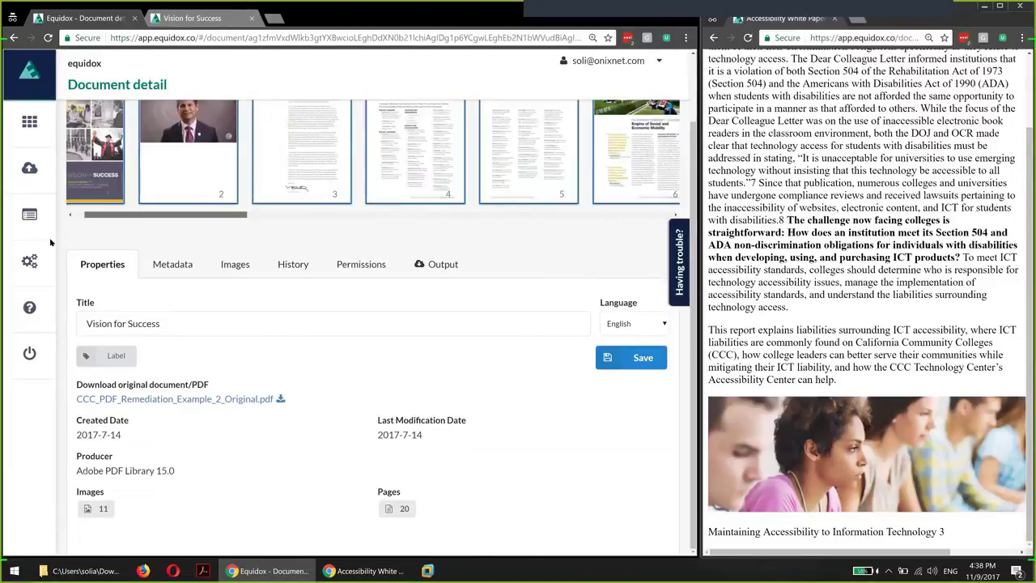
scroll(369, 242, "up", 1)
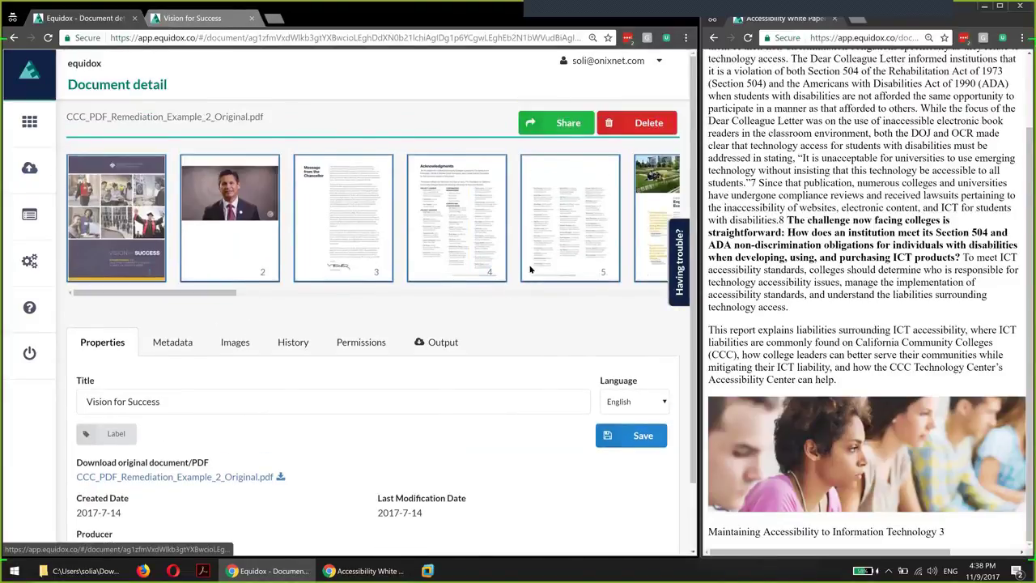
left_click(372, 293)
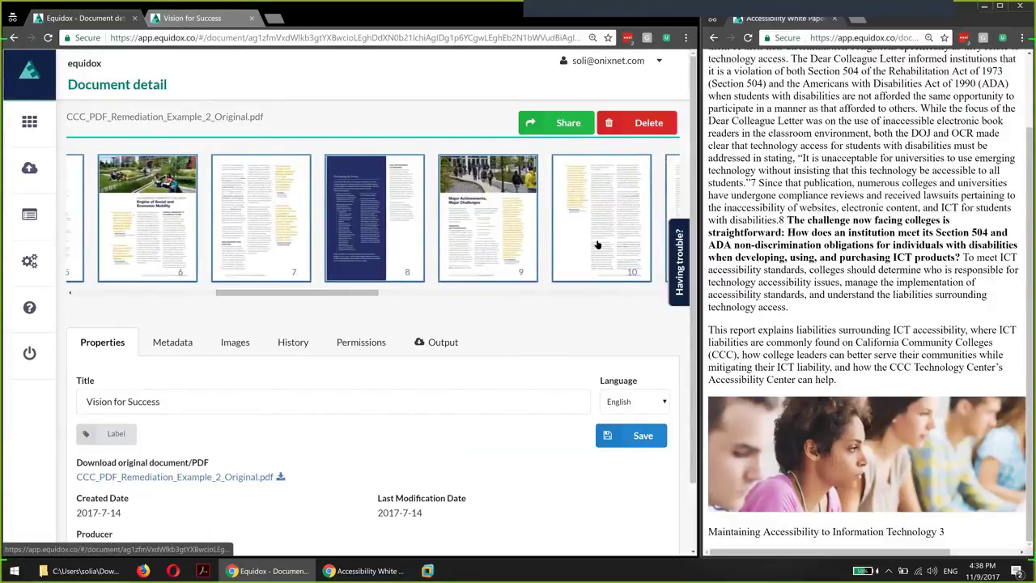
left_click(474, 294)
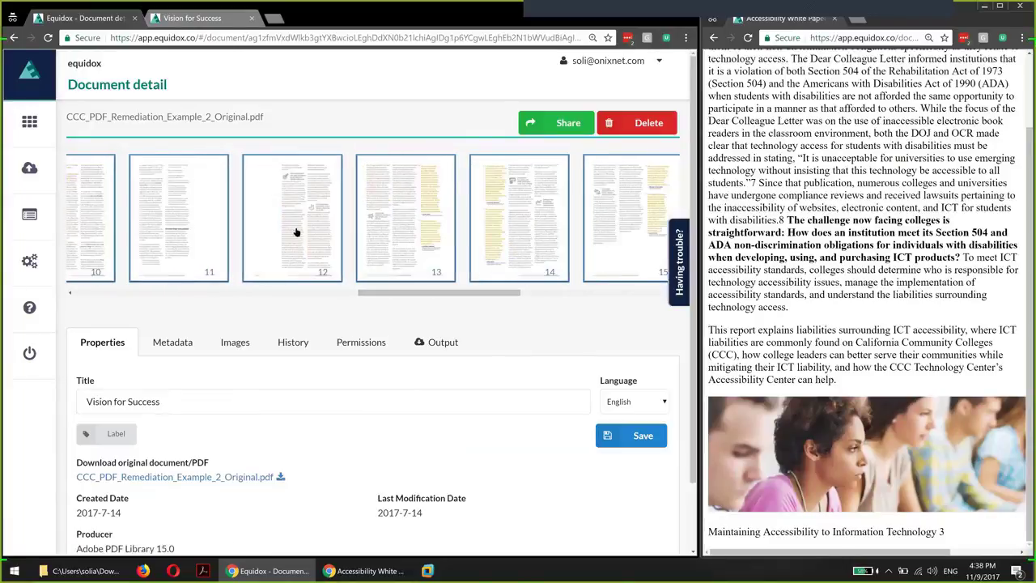
left_click_drag(373, 293, 187, 287)
left_click_drag(14, 307, 86, 297)
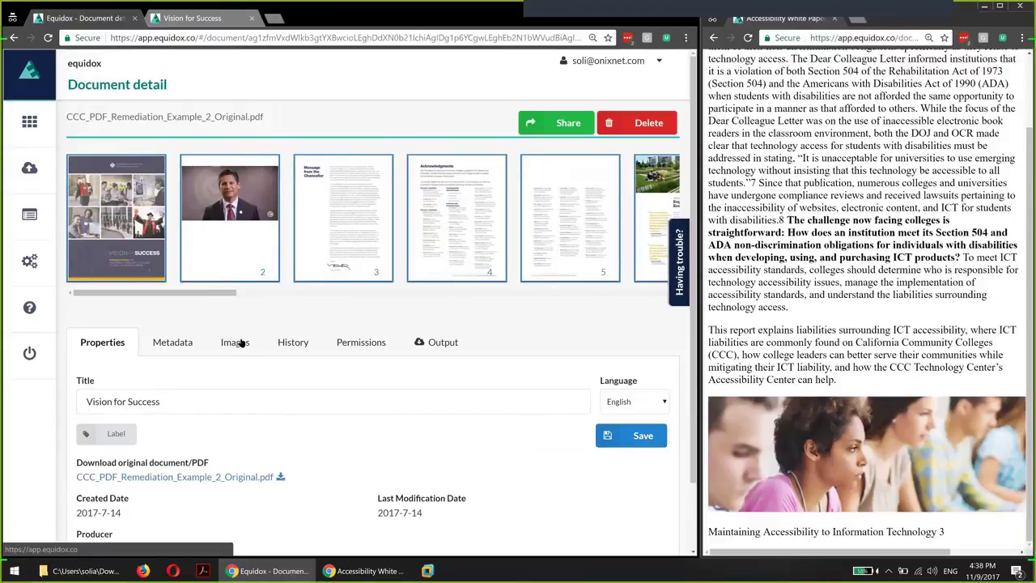
Review the Vision for Success document's image list, checking which image zones are hidden or visible on each page
left_click(240, 343)
scroll(394, 373, "down", 5)
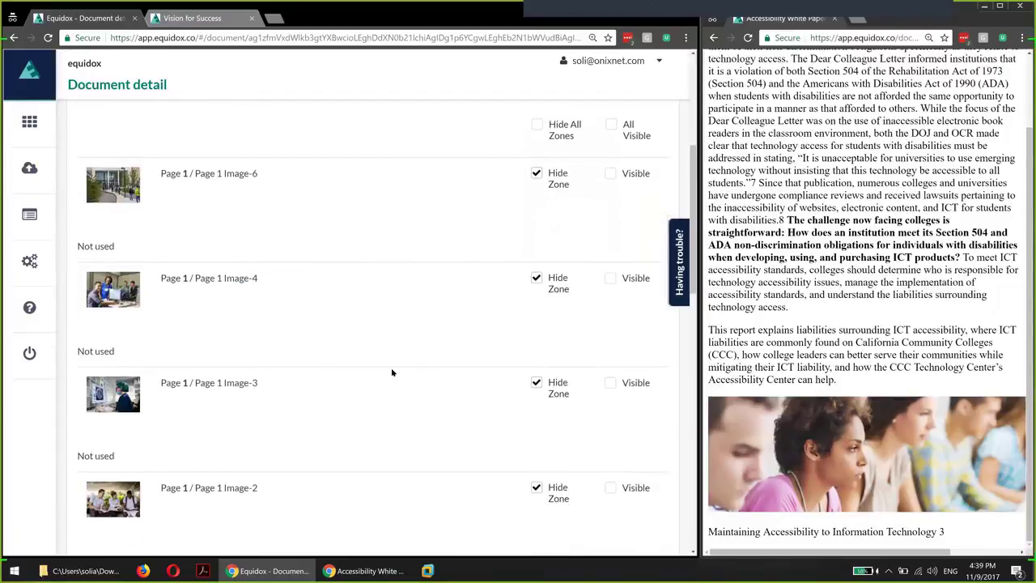
scroll(392, 372, "down", 3)
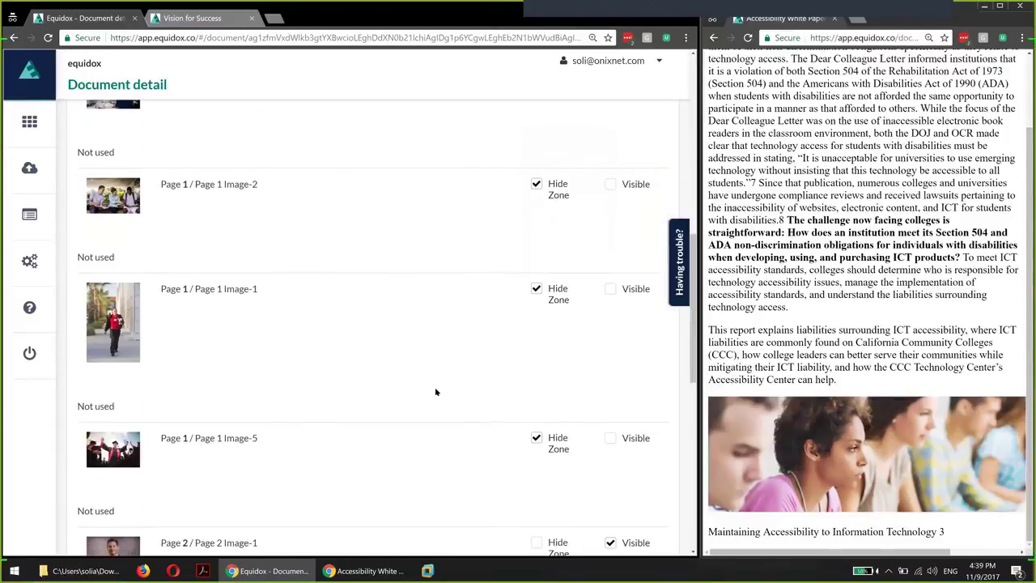
scroll(436, 392, "down", 4)
scroll(397, 406, "down", 4)
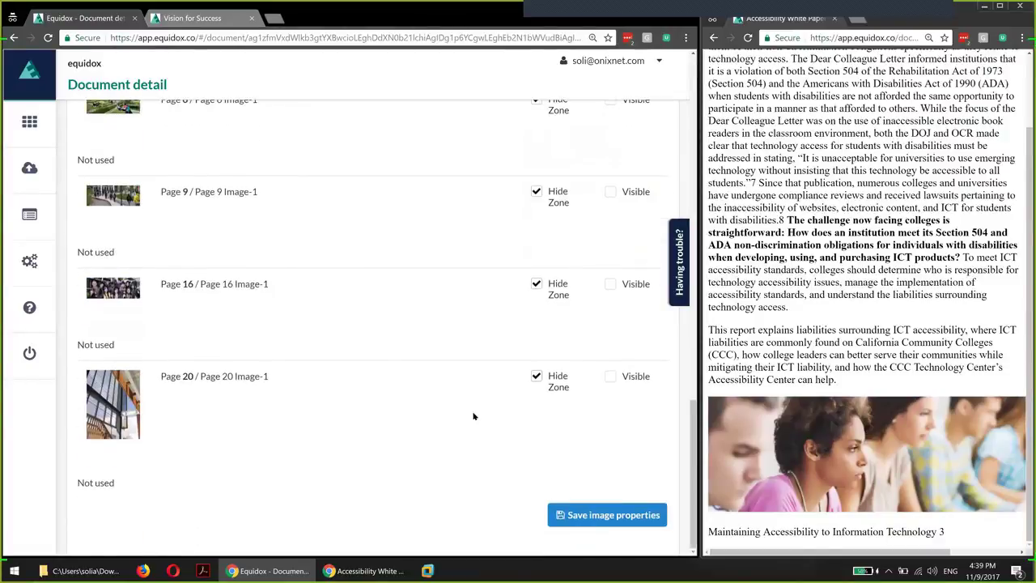
scroll(474, 416, "up", 15)
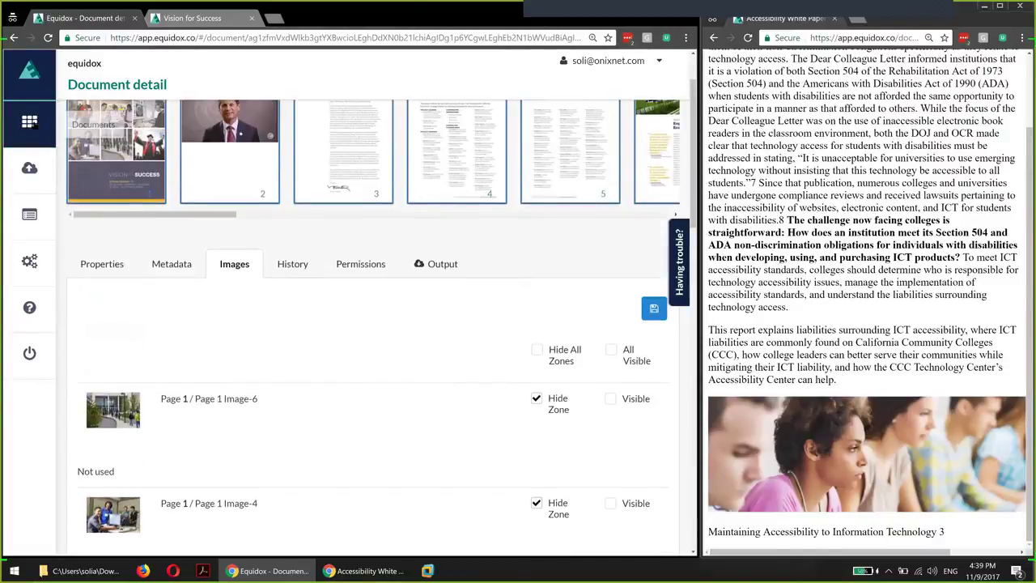
Upload CCC_PDF_Remediation_Example_2_Original_DEMO.pdf from the Downloads CCC folder as a document for import
left_click(31, 123)
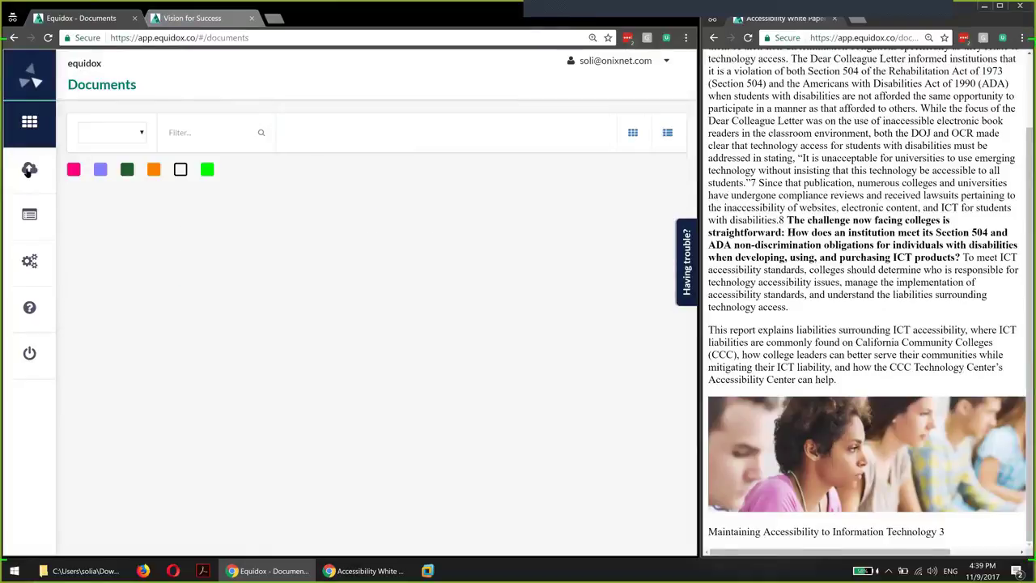
left_click(29, 170)
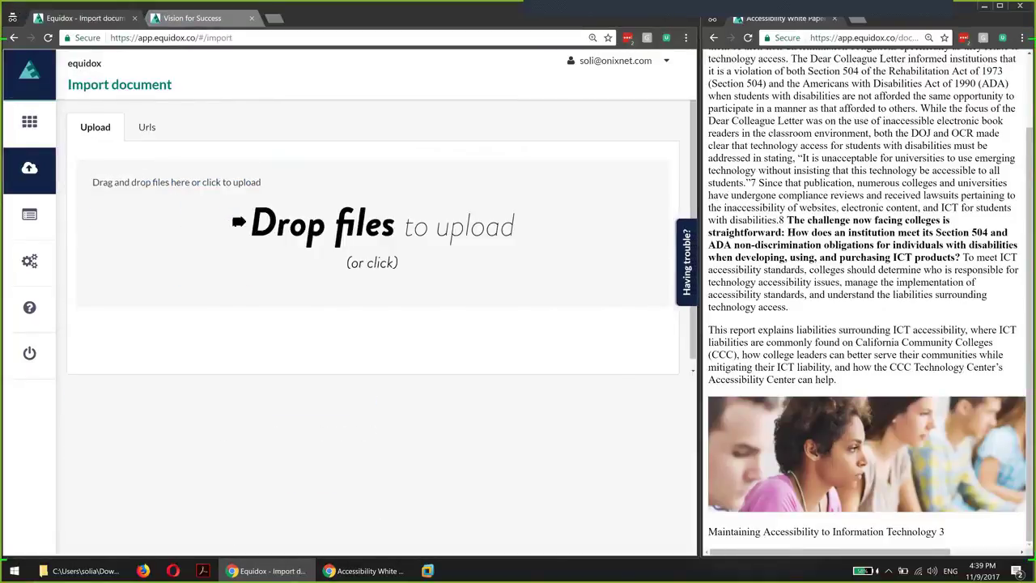
left_click(294, 247)
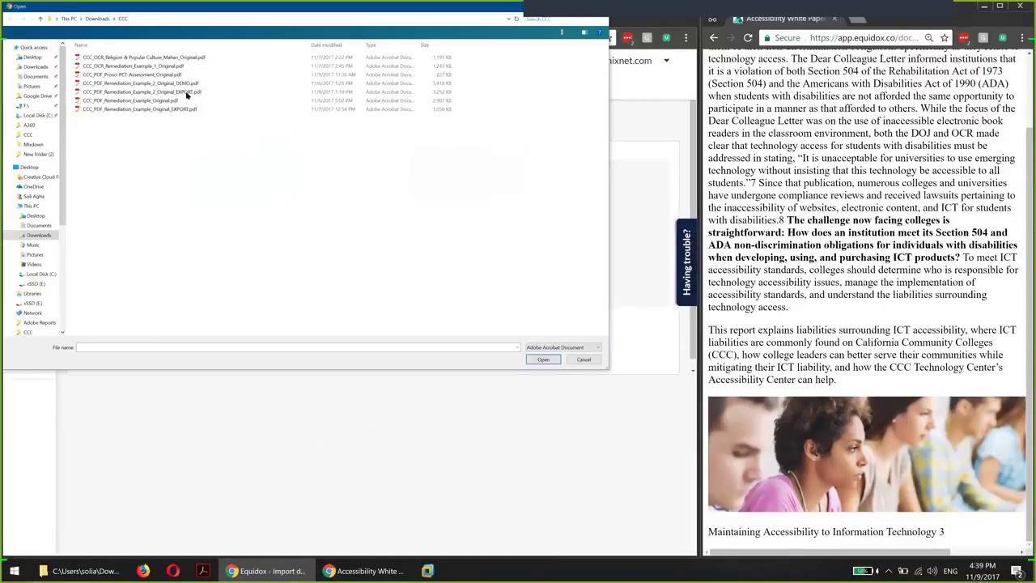
left_click(163, 84)
left_click(169, 84)
left_click(368, 219)
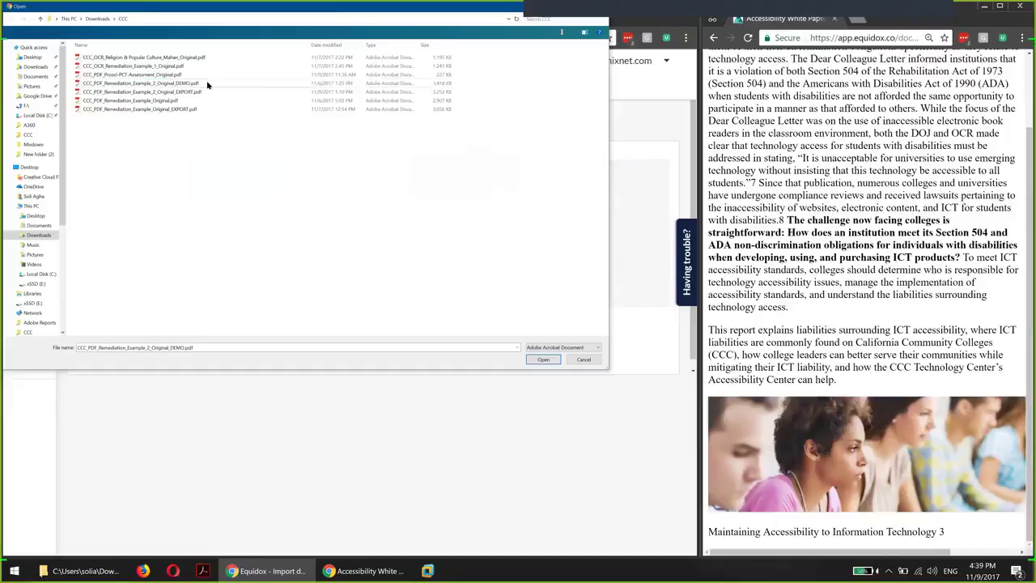
left_click(544, 359)
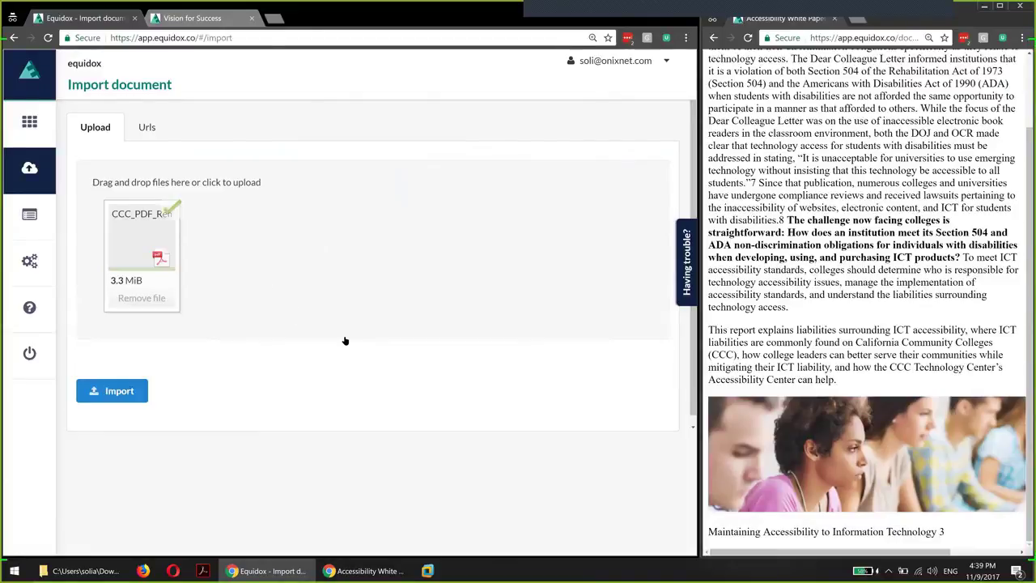
Import the uploaded CCC_PDF_Remediation_Example_2_Original_DEMO.pdf and open the new document's image list
left_click(112, 395)
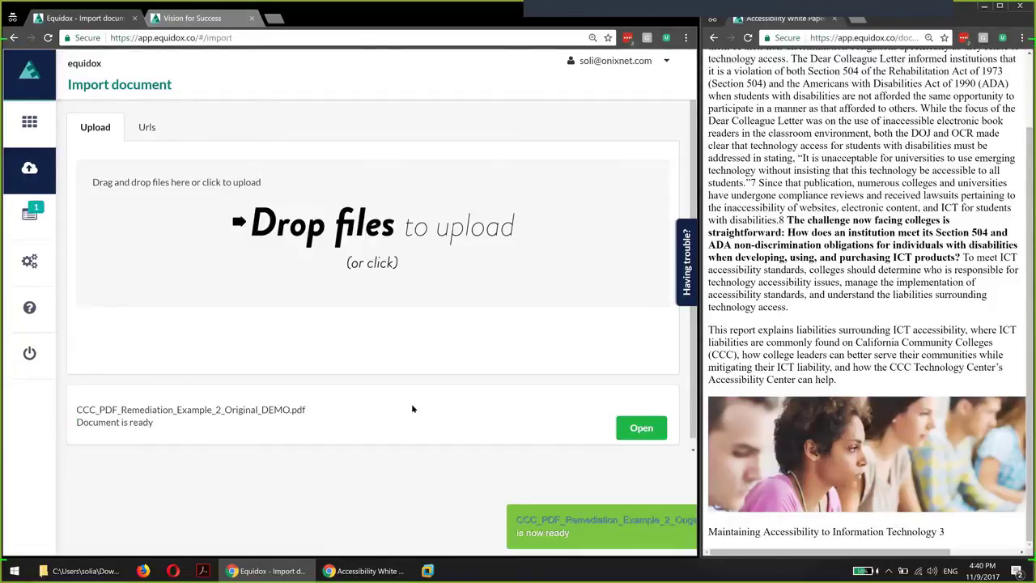
left_click(636, 429)
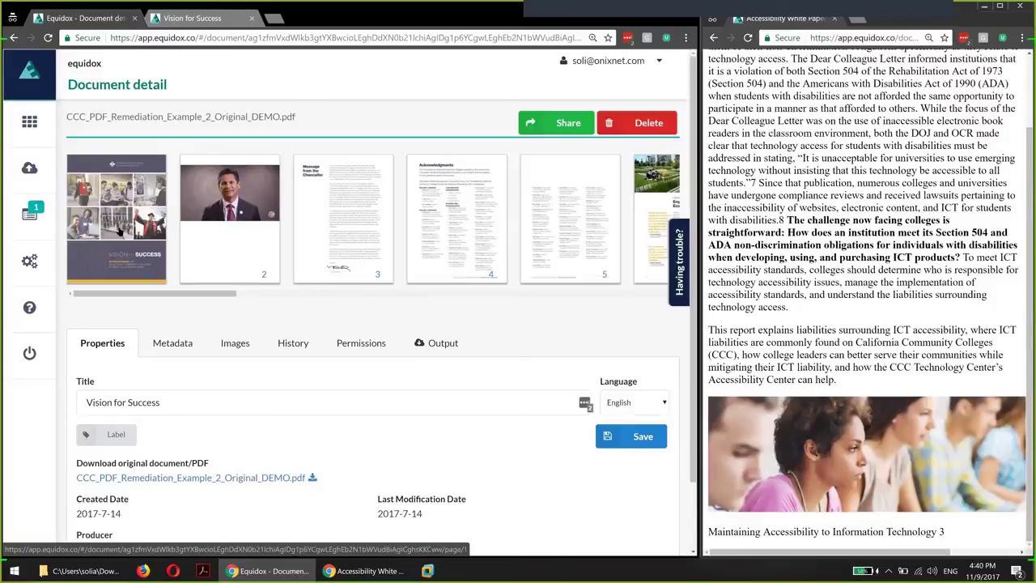
left_click(235, 343)
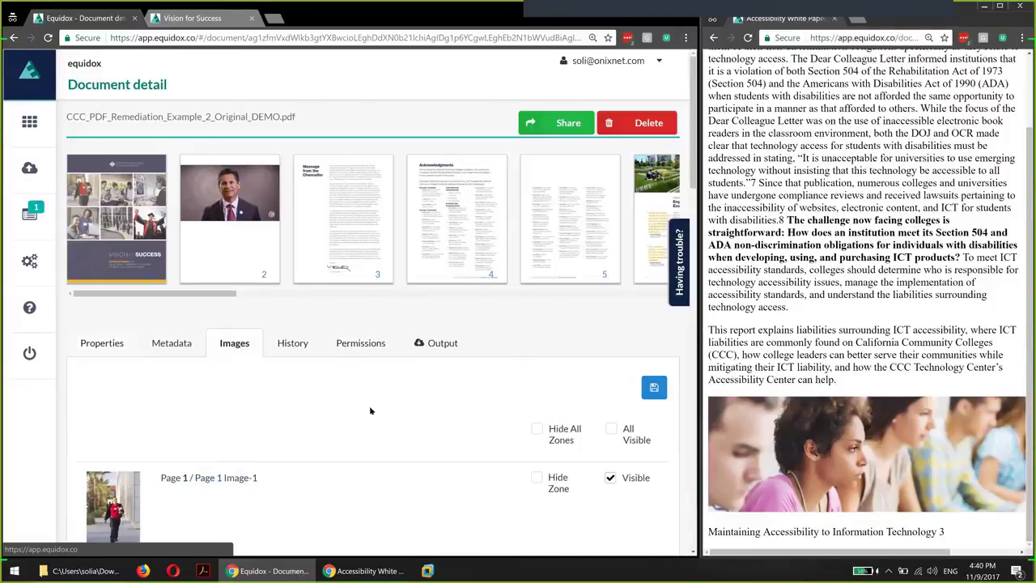
Look through the image list from page 1 to page 20, checking each image's zone, visibility and description fields
scroll(231, 367, "down", 5)
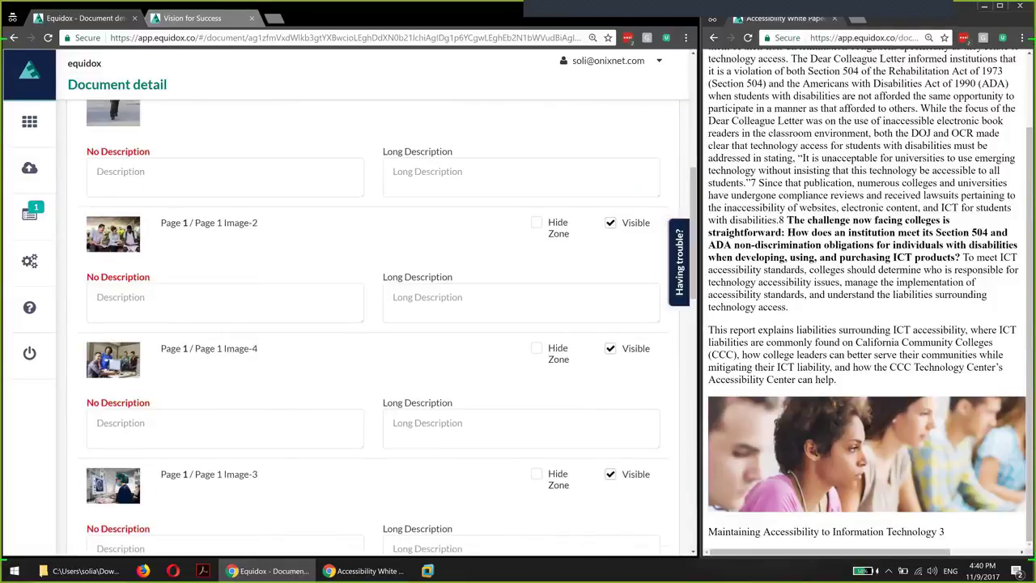
scroll(215, 354, "down", 5)
scroll(199, 405, "down", 5)
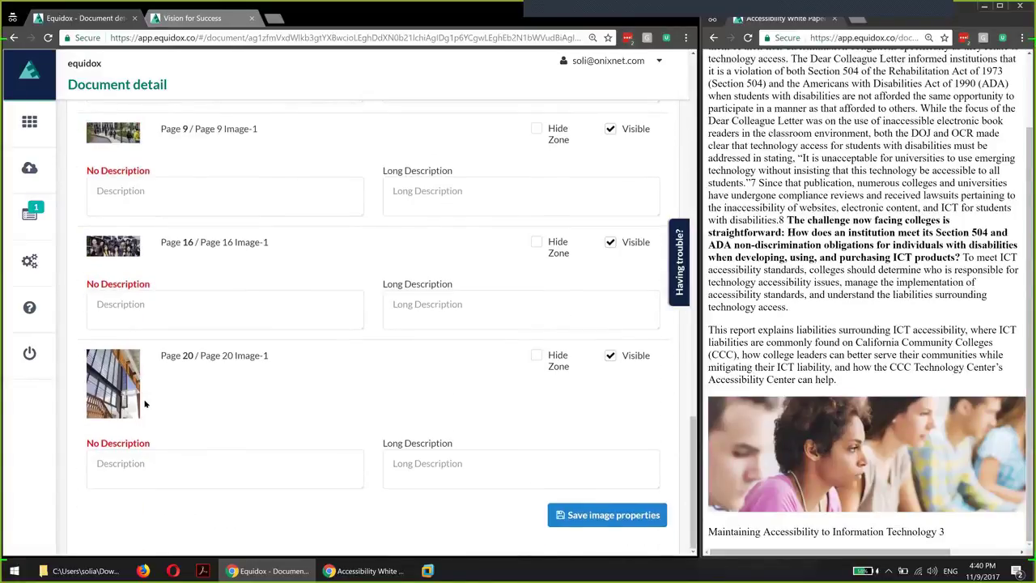
scroll(138, 358, "up", 4)
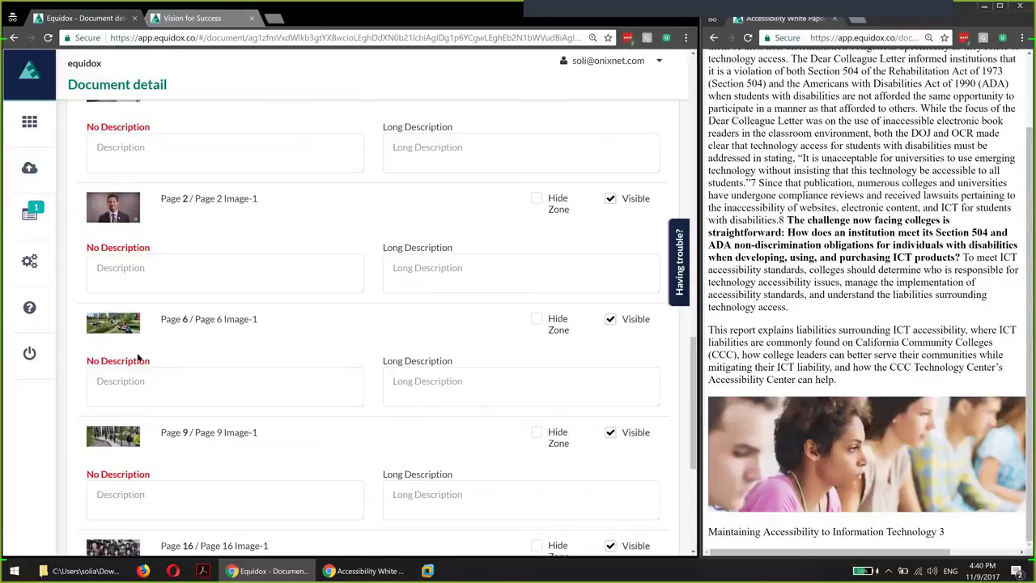
scroll(145, 361, "up", 4)
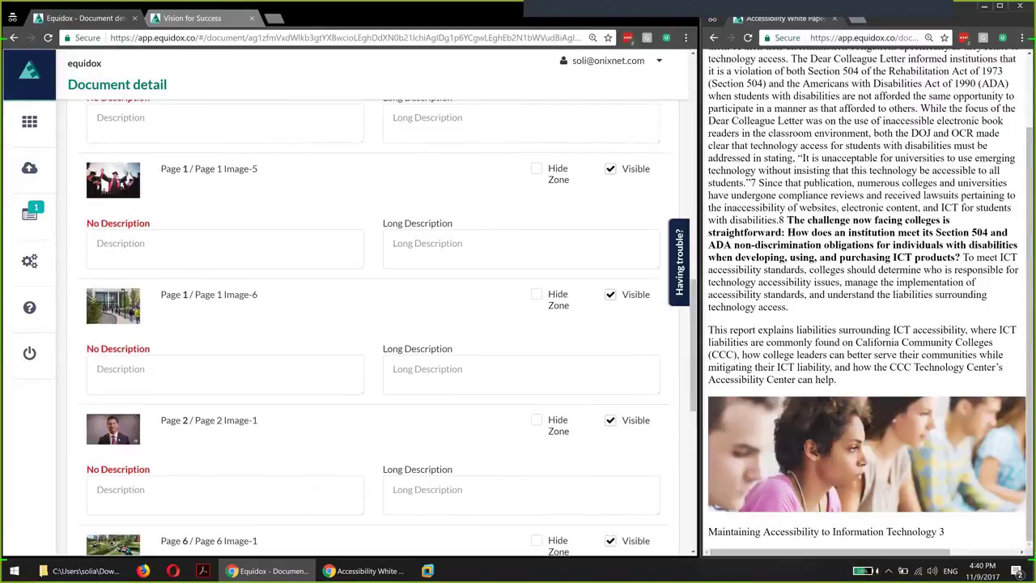
scroll(225, 365, "up", 3)
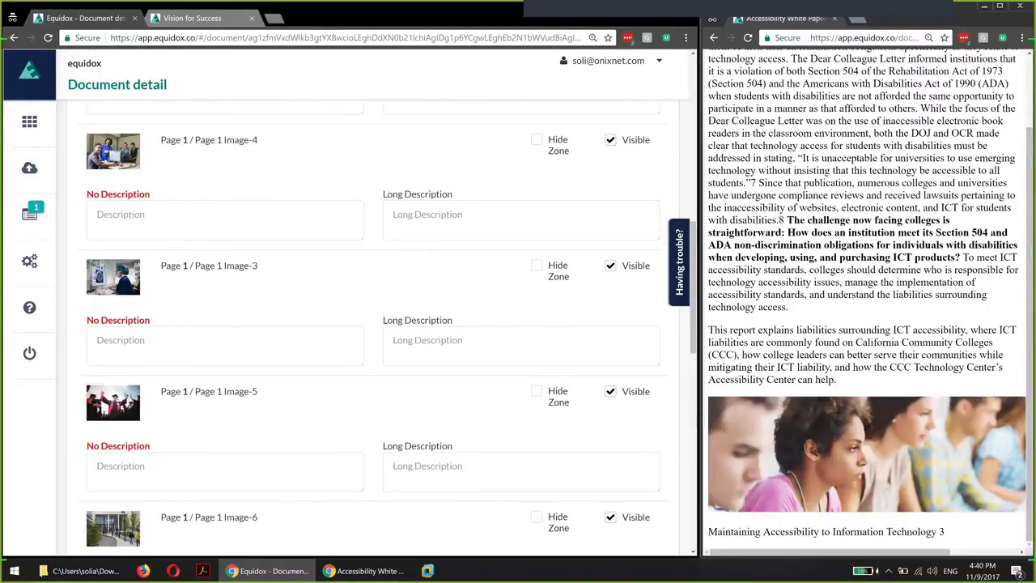
scroll(211, 350, "up", 1)
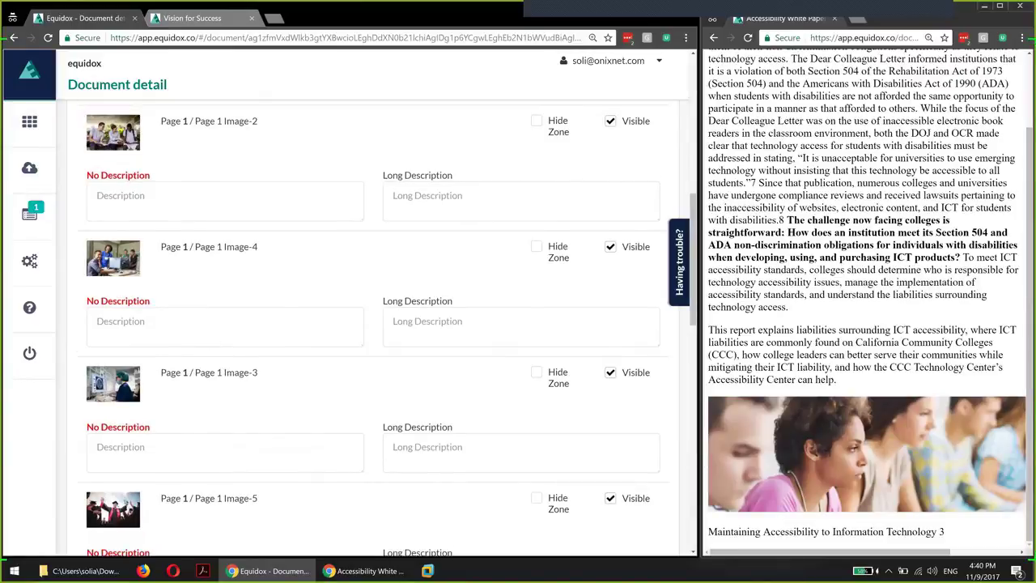
scroll(110, 385, "up", 3)
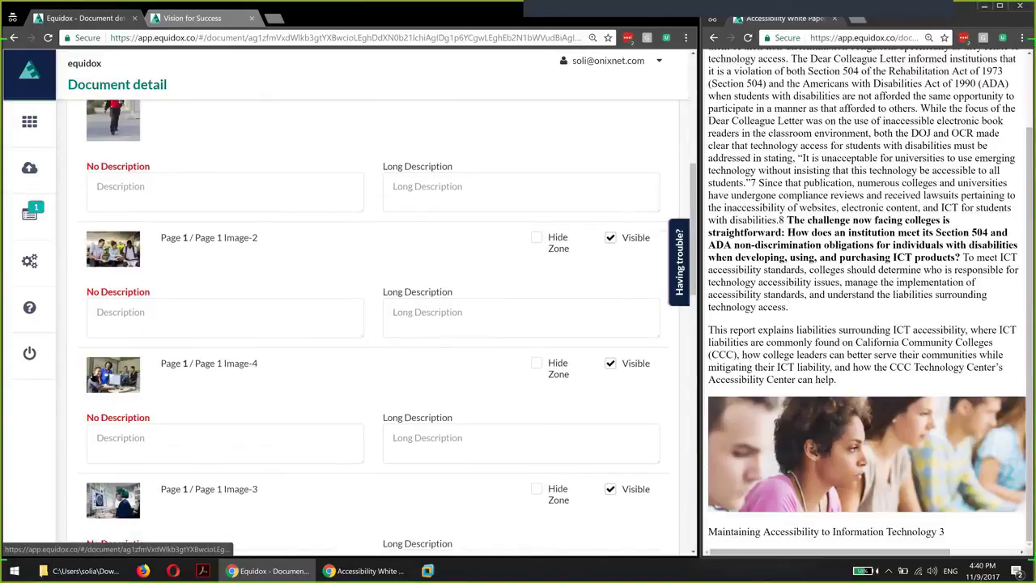
scroll(233, 350, "up", 3)
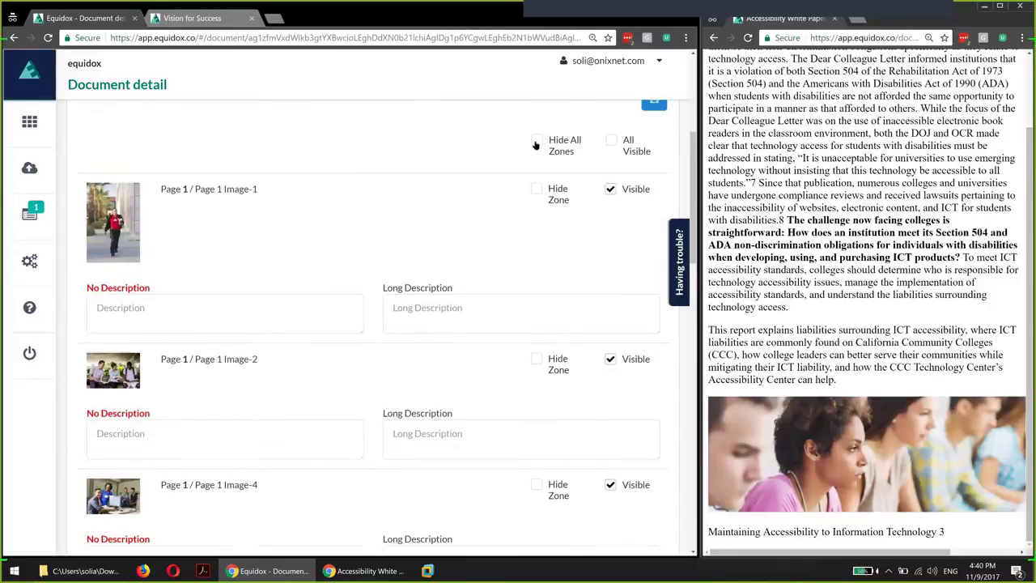
Hide all image zones in the document, turn off visibility for all images and save the image properties
left_click(536, 141)
left_click(611, 142)
left_click(650, 107)
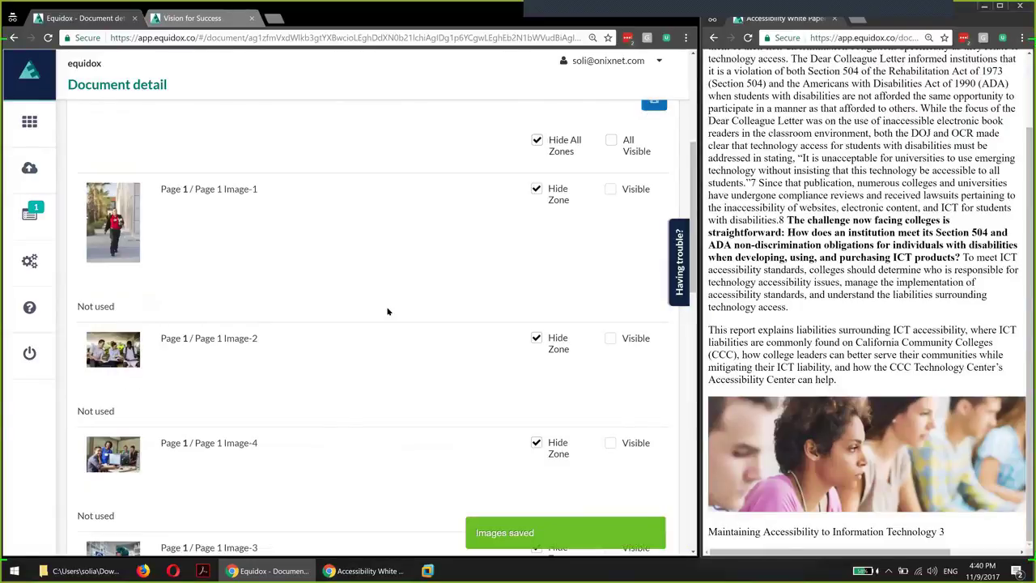
Unhide the zone of Page 2 Image-1 and mark that image visible
scroll(387, 311, "down", 7)
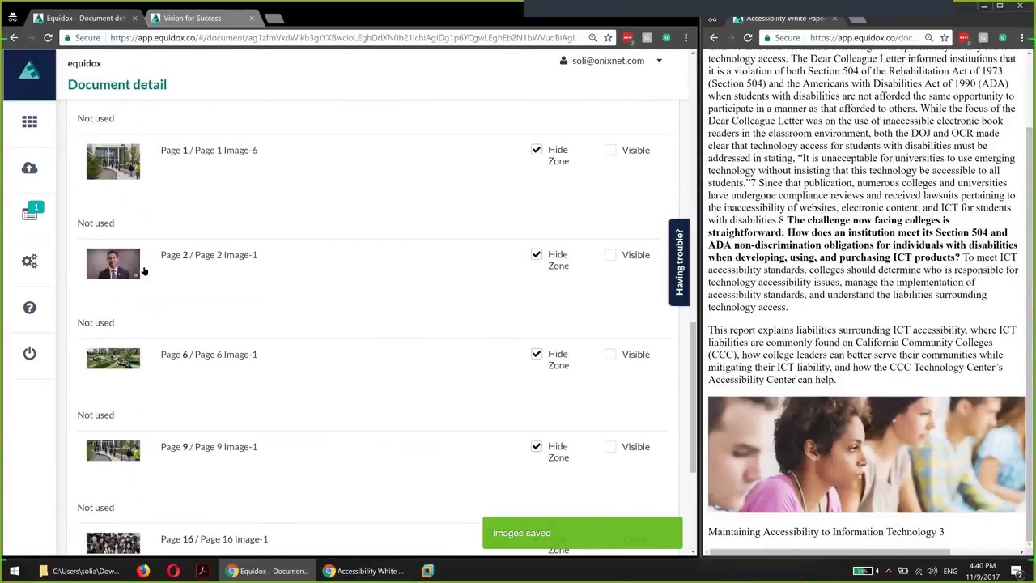
left_click_drag(159, 255, 268, 259)
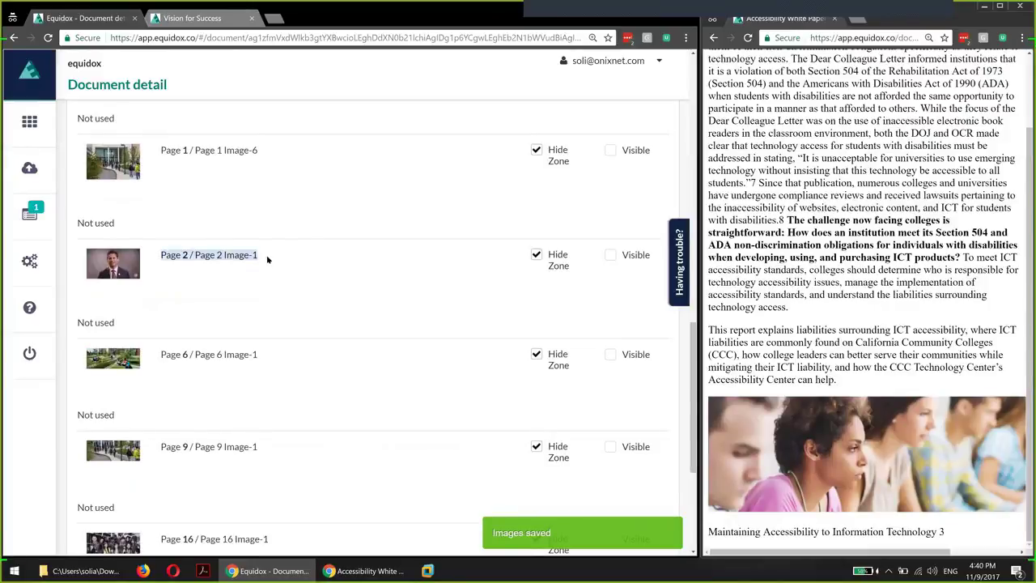
left_click(536, 256)
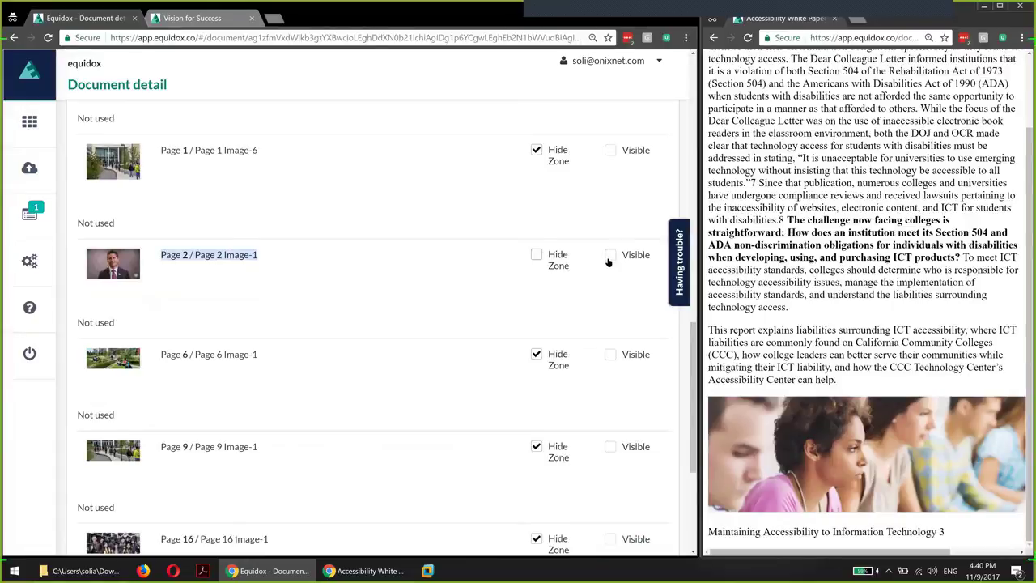
left_click(610, 256)
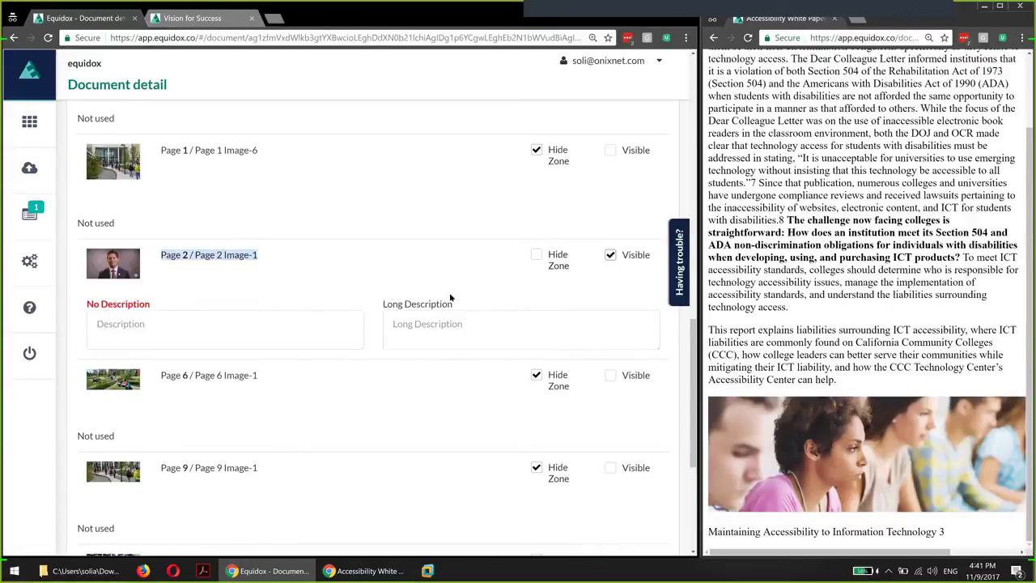
View the cover page in the page editor to check its image zones, and return to the document details
scroll(600, 326, "up", 6)
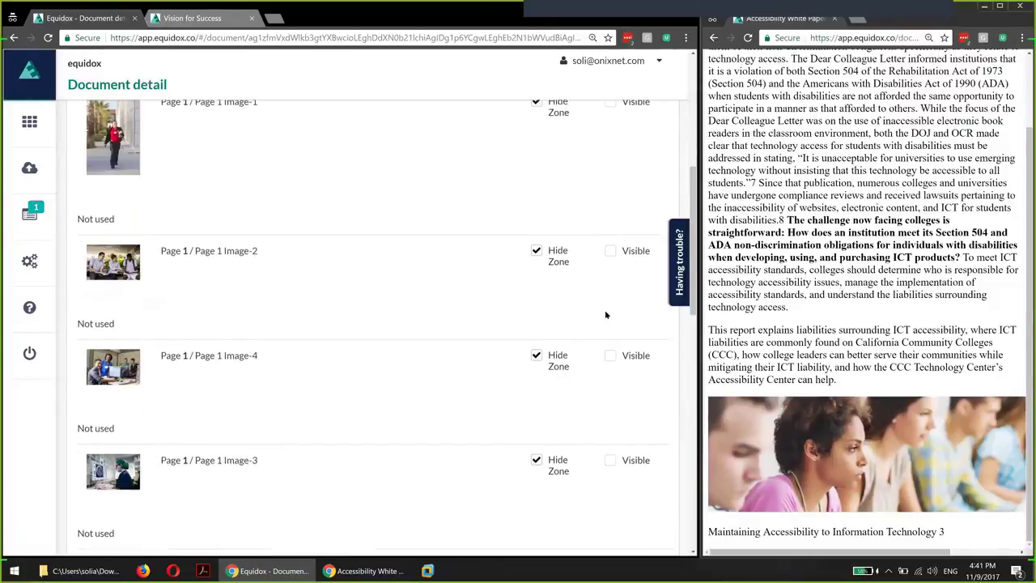
scroll(606, 315, "up", 5)
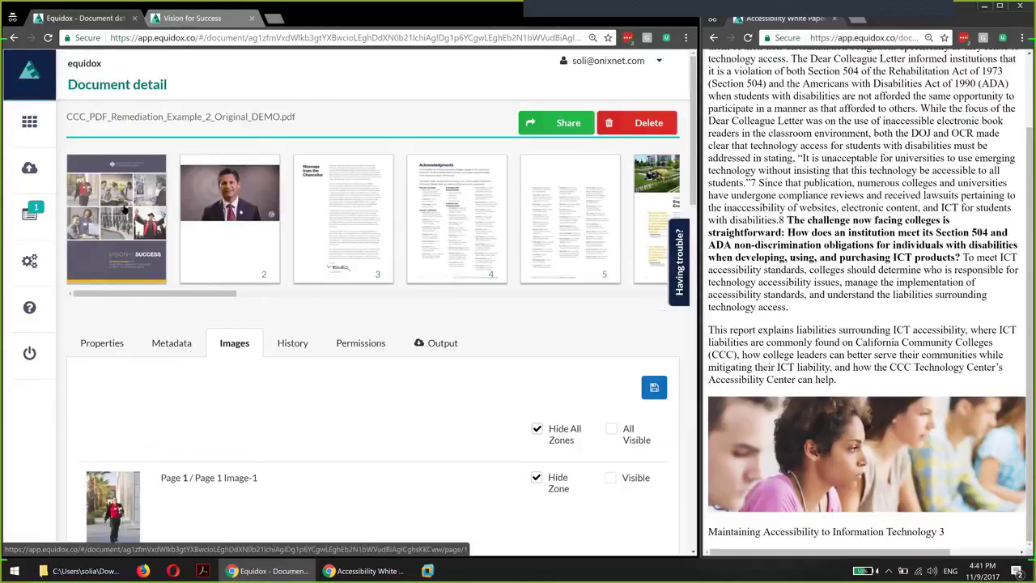
left_click(133, 221)
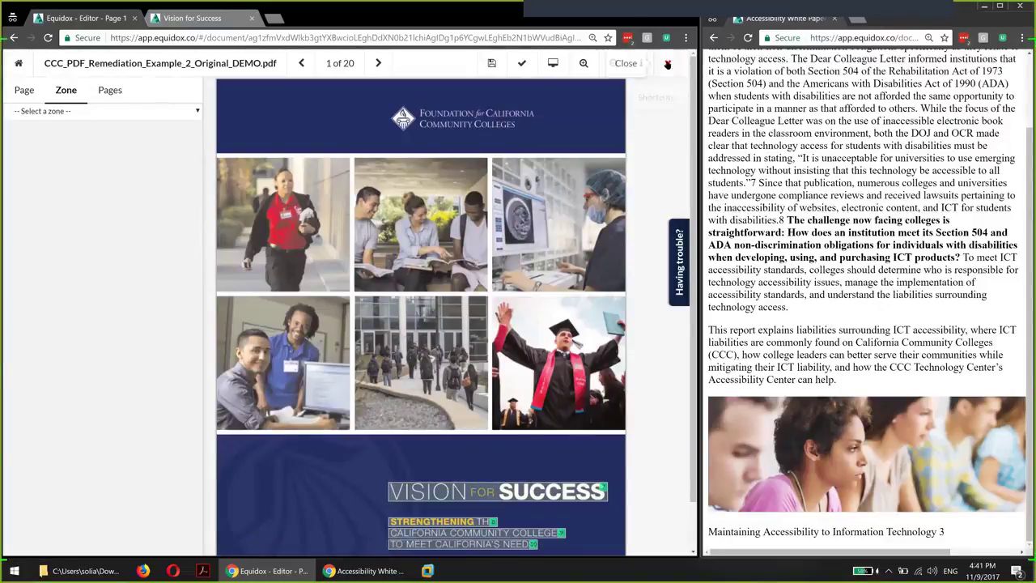
left_click(664, 64)
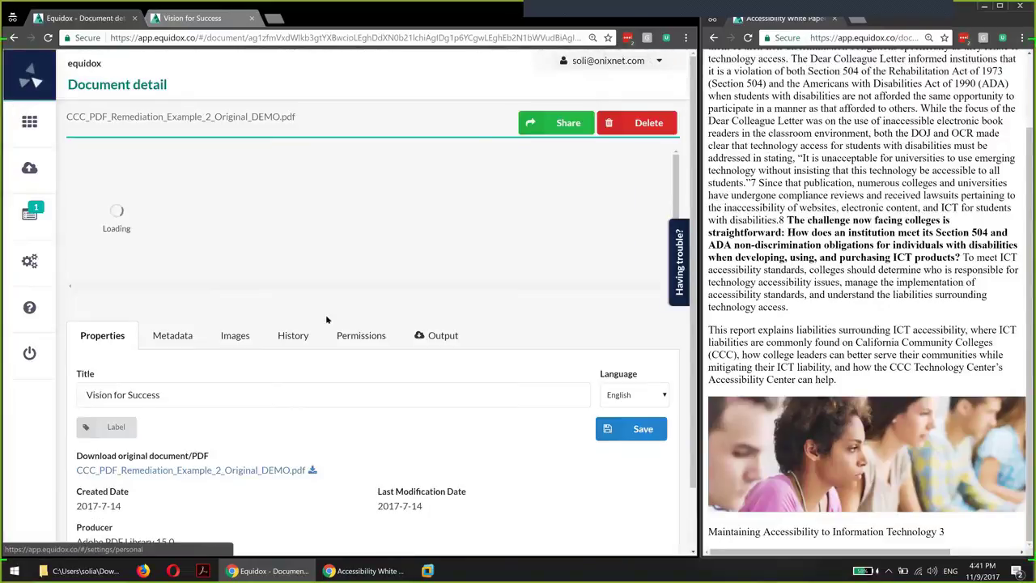
Unhide all image zones in the document's image list, mark all images visible and save the image properties
left_click(235, 337)
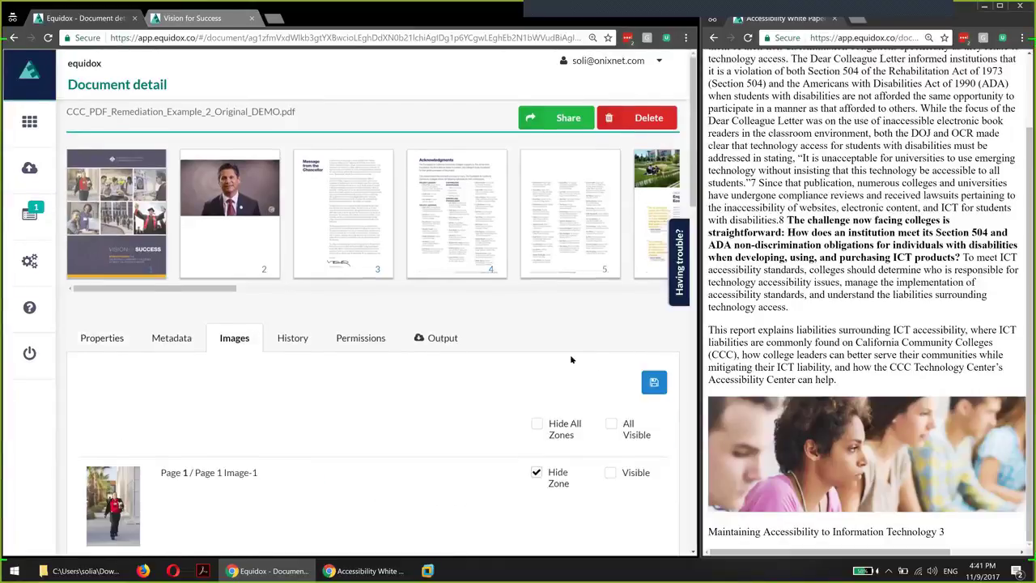
scroll(538, 164, "down", 3)
left_click(538, 163)
left_click(537, 162)
left_click(611, 163)
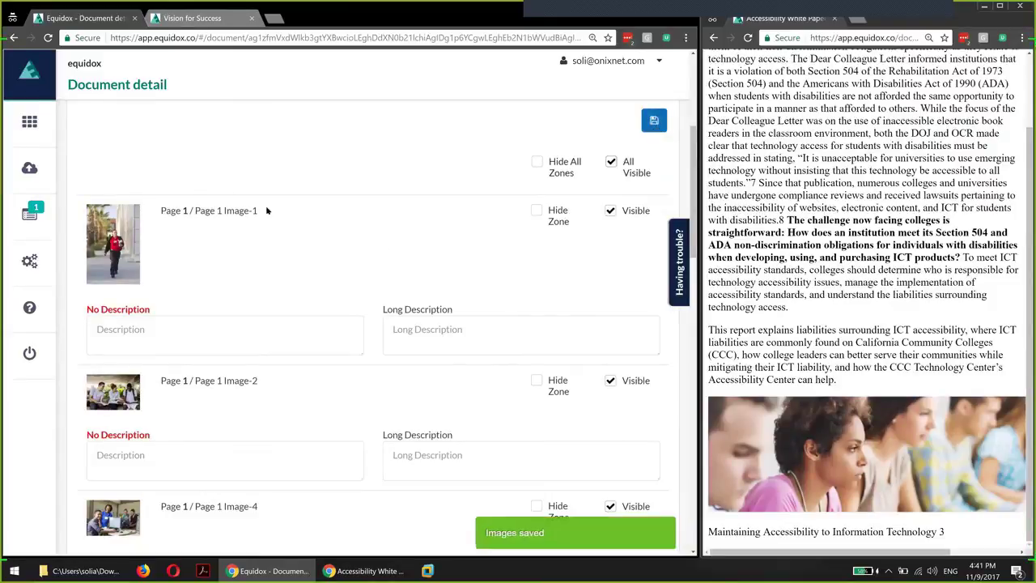
Open page 1 in the editor and set its zone auto-detection sensitivity to 13
scroll(204, 338, "up", 1)
left_click(136, 226)
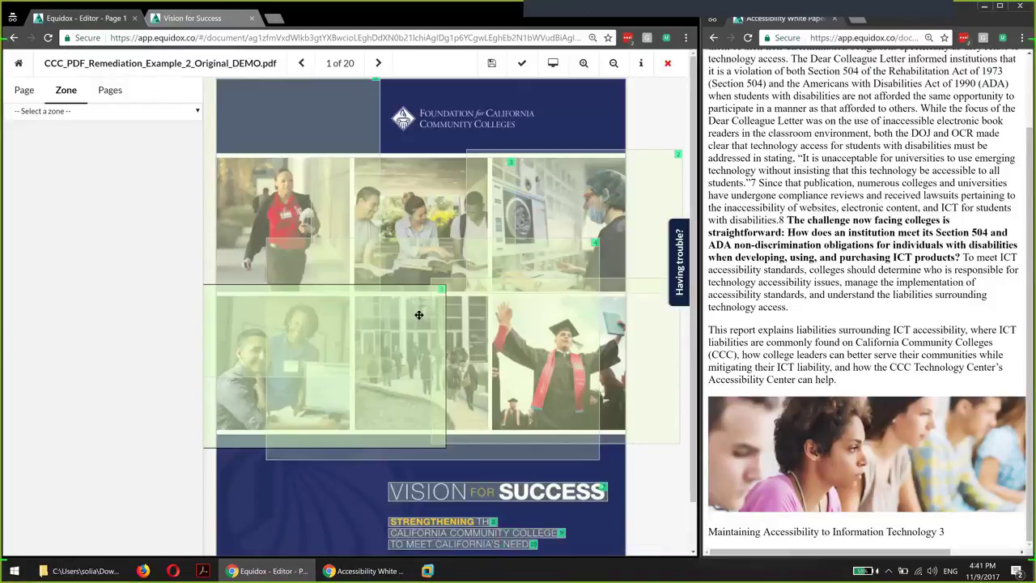
left_click(28, 92)
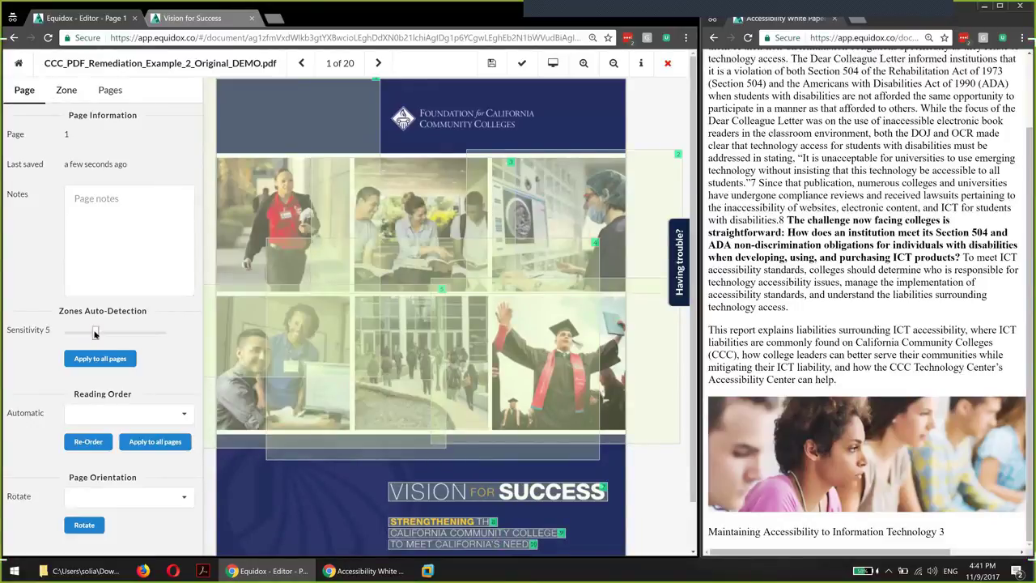
left_click_drag(95, 334, 115, 333)
left_click(129, 337)
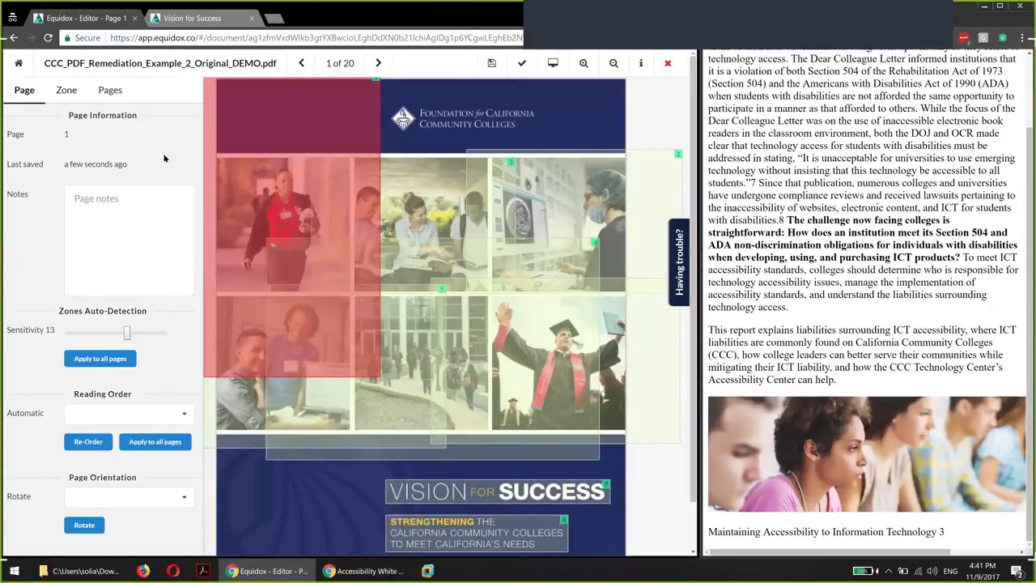
Check the zone properties of Page 1 Image-1 and look through the HTML preview of page 1
left_click(66, 90)
double_click(88, 189)
left_click(125, 190)
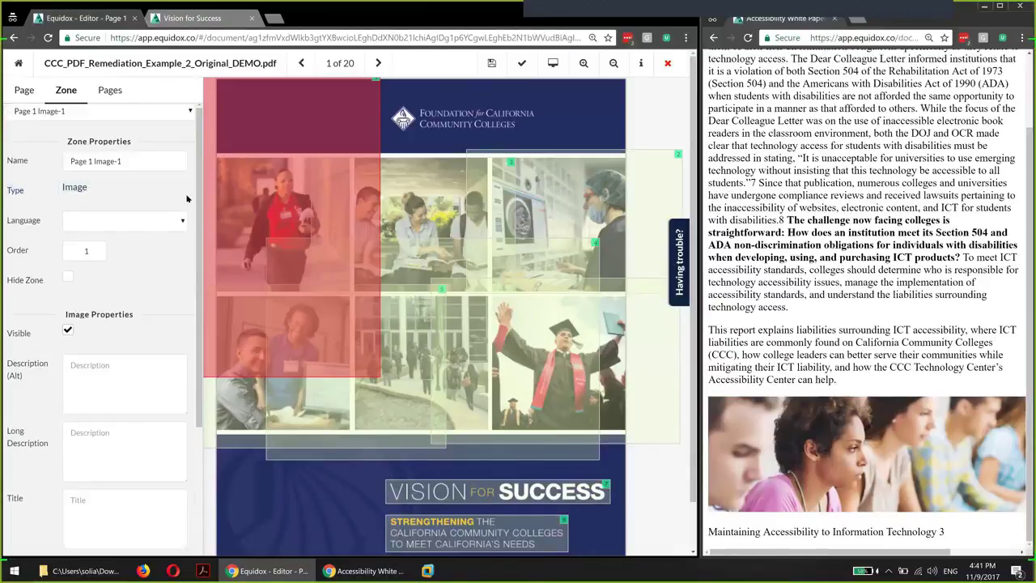
left_click(553, 63)
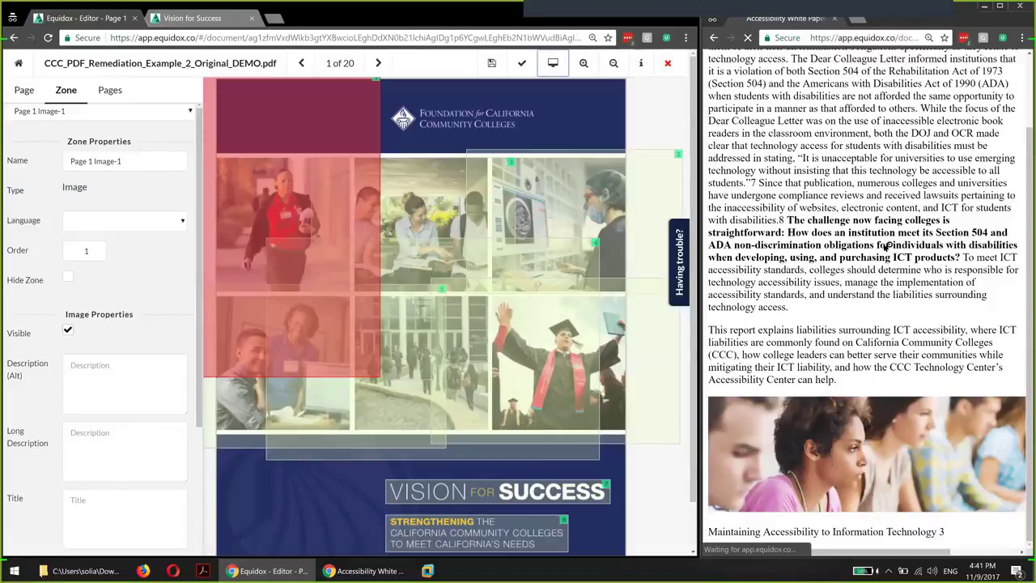
scroll(885, 327, "down", 10)
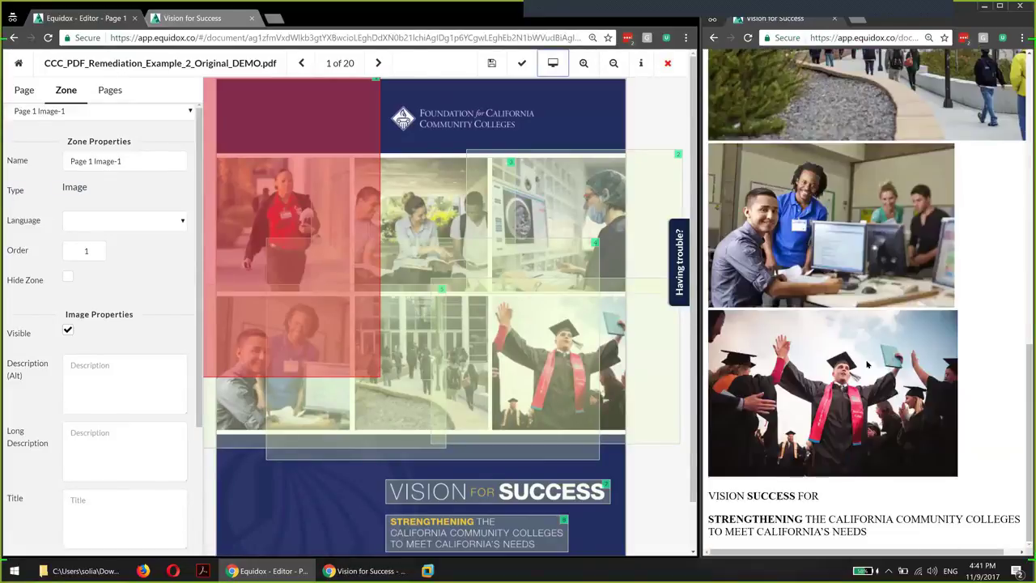
scroll(870, 300, "up", 10)
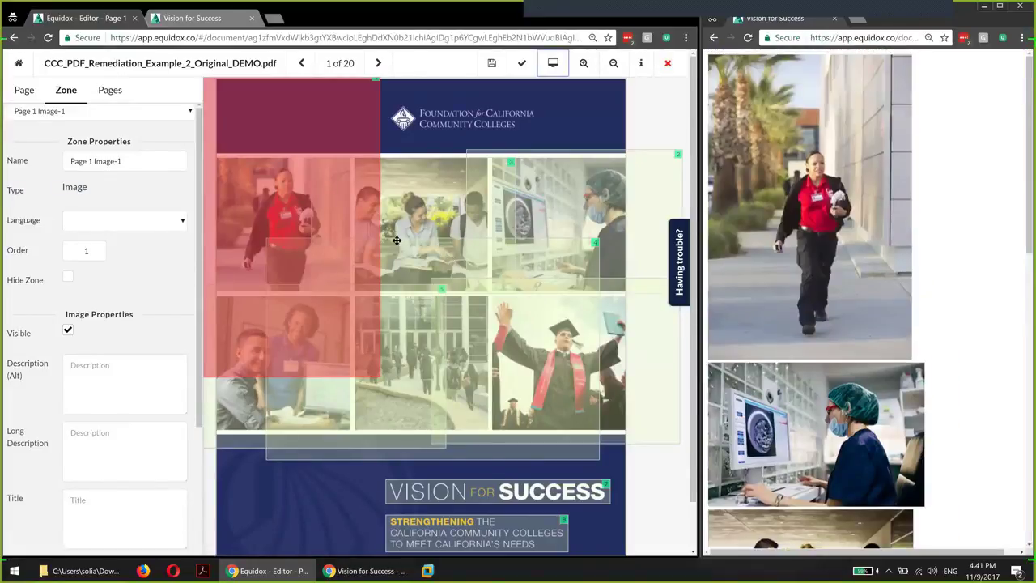
Close the page editor, hide all zones in the document's image list, turn off visibility for all images and save
left_click(668, 63)
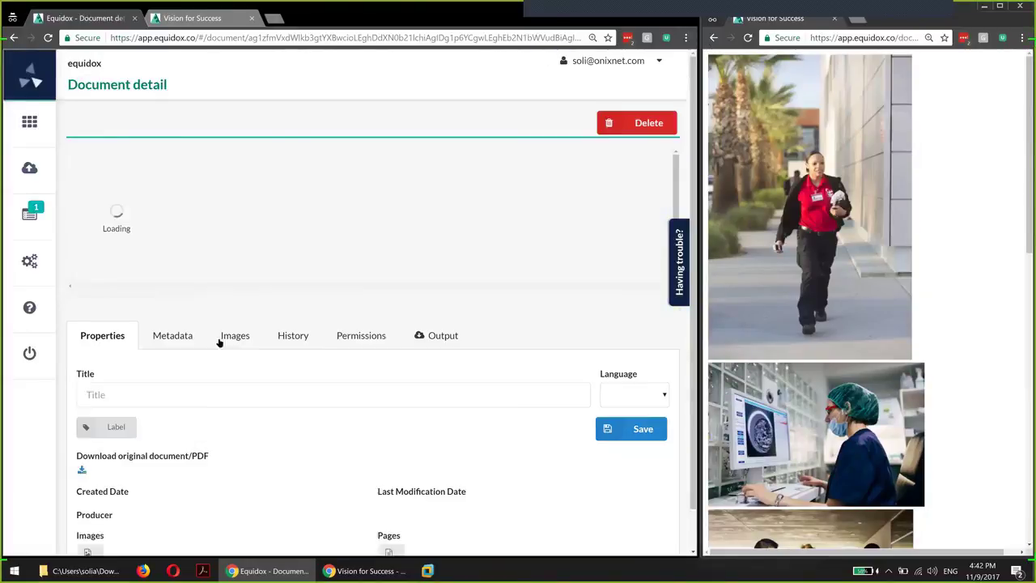
left_click(239, 341)
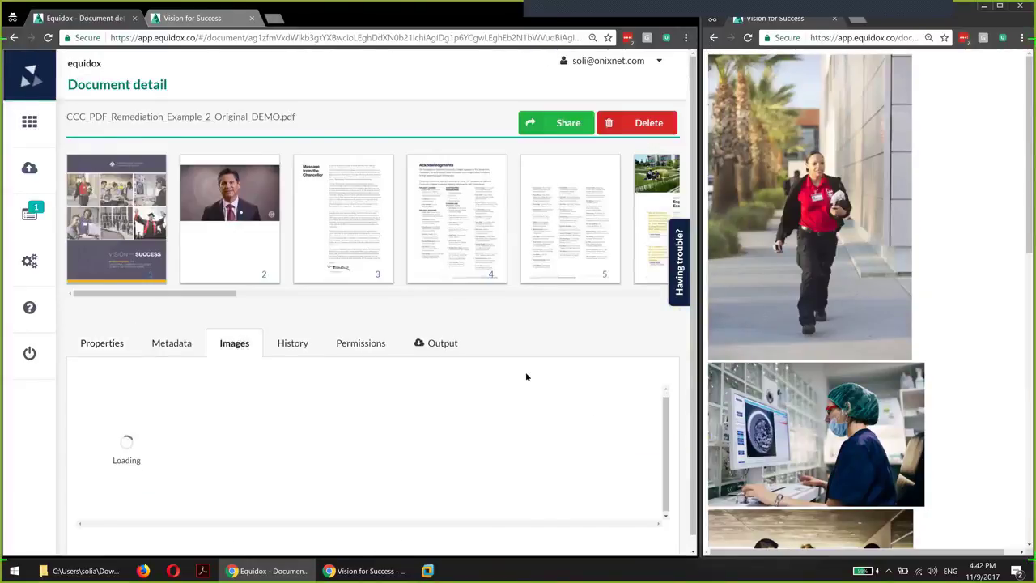
scroll(539, 259, "down", 2)
left_click(537, 247)
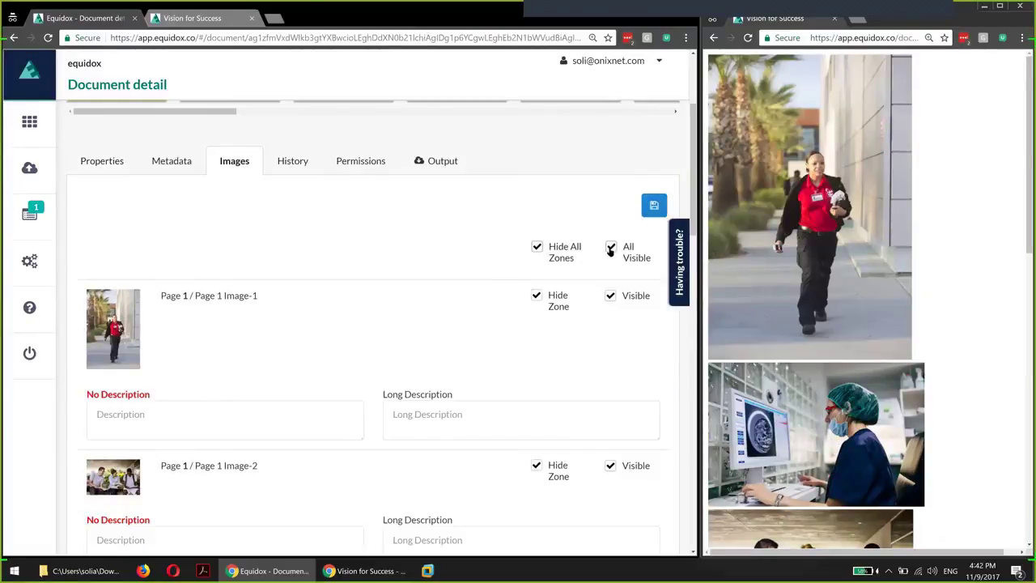
left_click(610, 251)
left_click(655, 206)
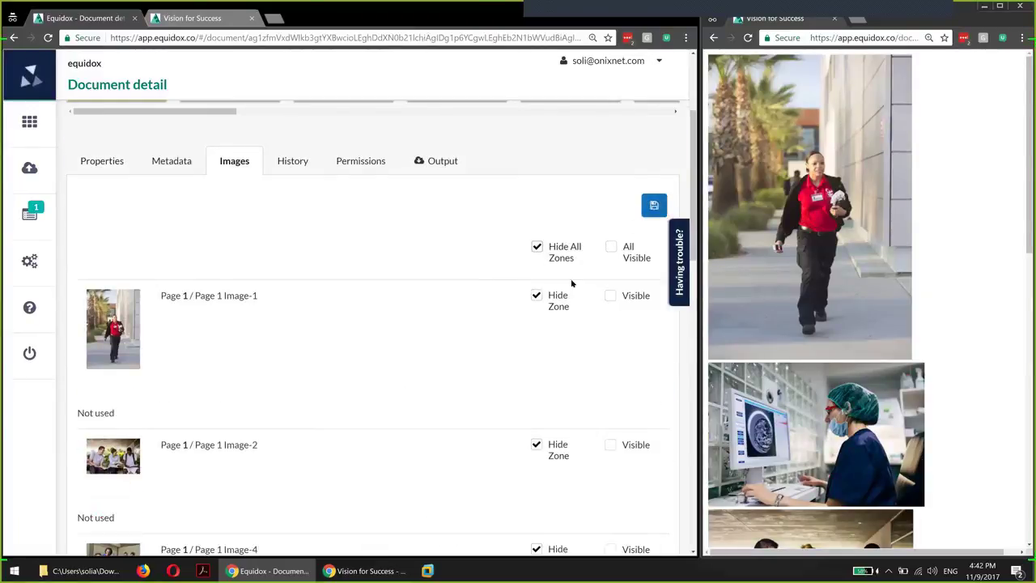
Find Page 2 Image-1 in the image list, unhide its zone and make the image visible
scroll(518, 388, "down", 2)
scroll(516, 391, "down", 6)
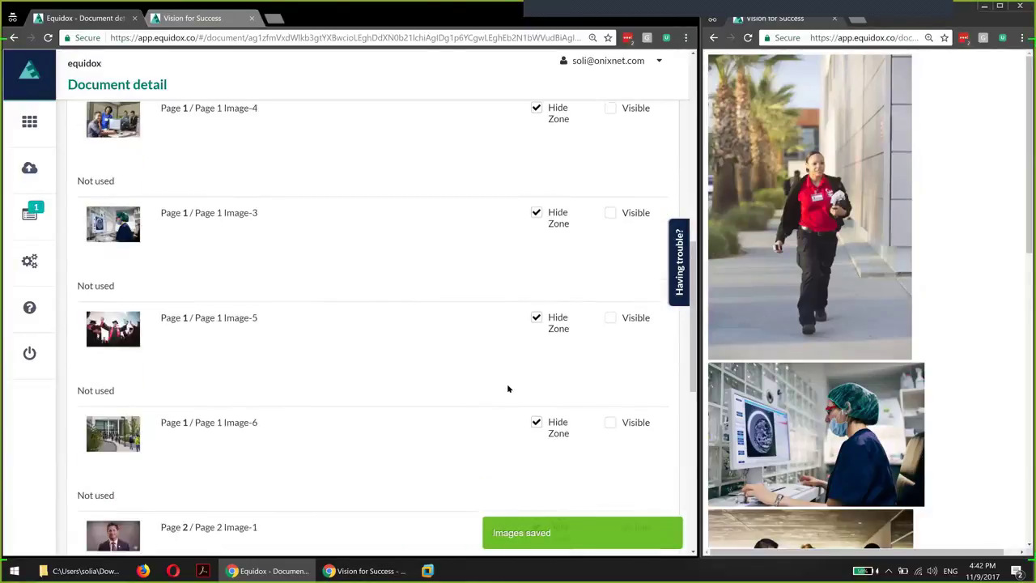
left_click(552, 363)
left_click(609, 362)
scroll(615, 329, "up", 10)
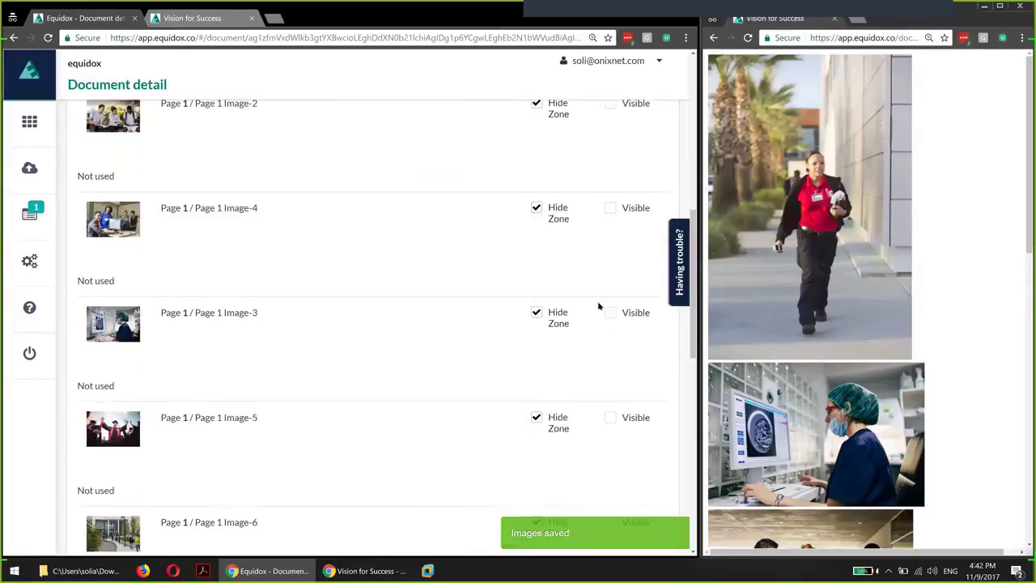
Save the document's image settings and open page 1 in the editor
left_click(654, 388)
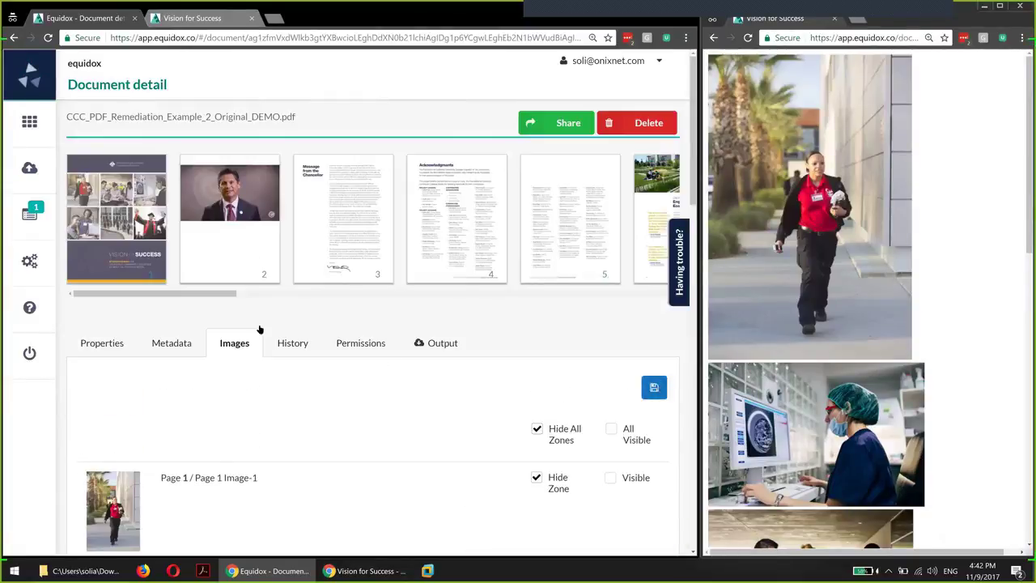
left_click(133, 213)
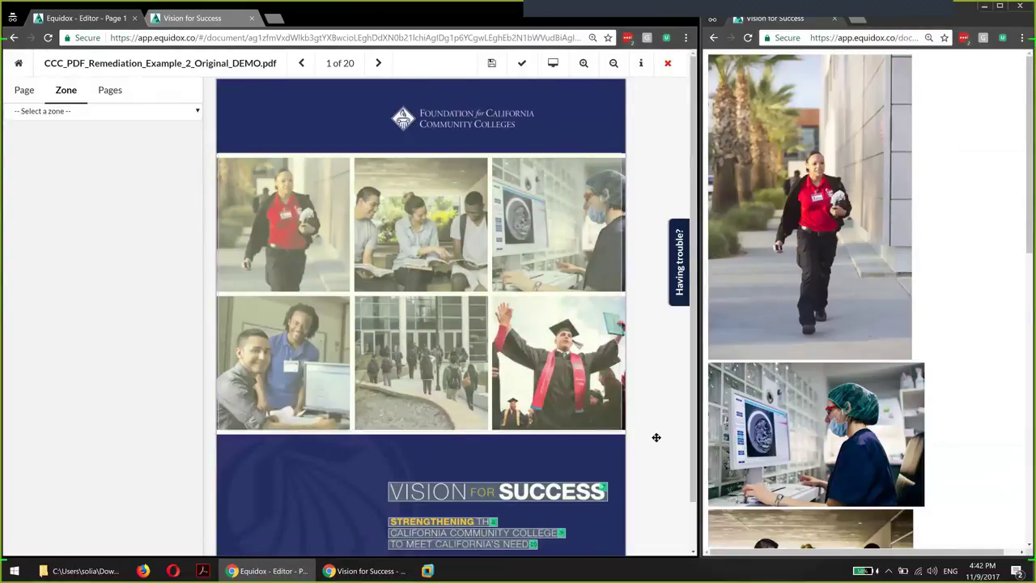
Draw a zone around the six cover photos and make it a Graphic with the alt description "Cover graphic"
left_click(622, 301)
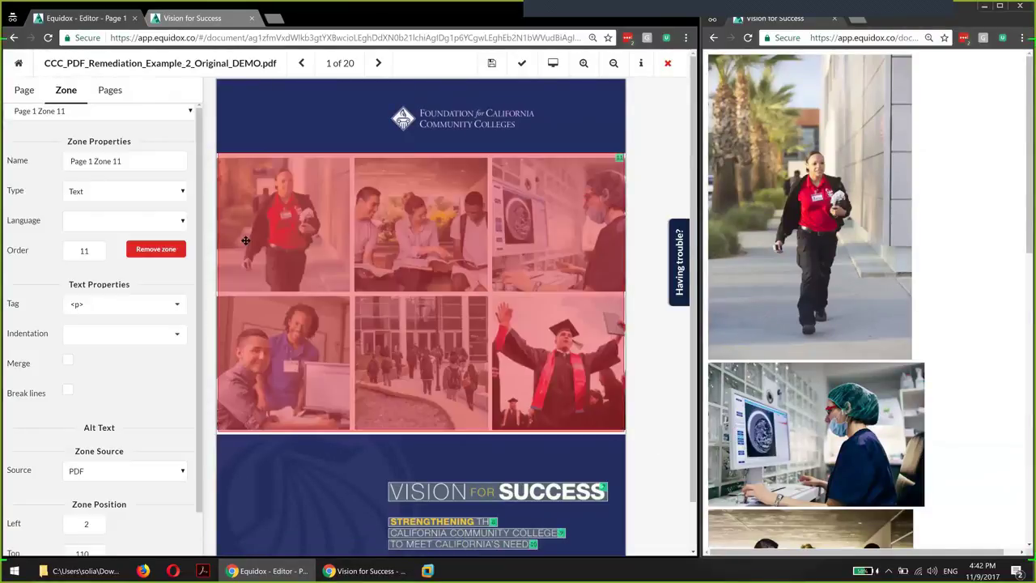
left_click(146, 191)
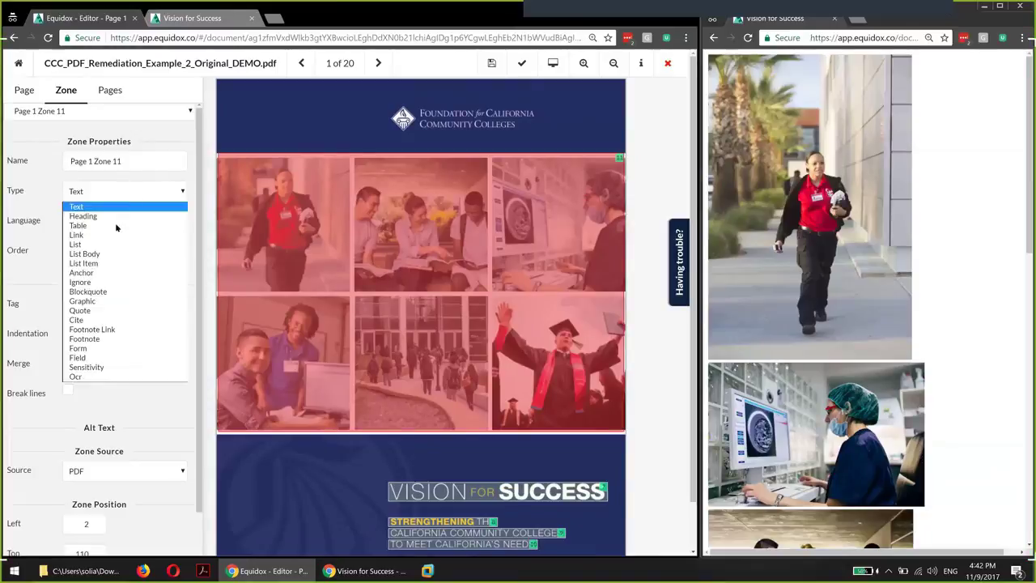
left_click(109, 302)
left_click(125, 354)
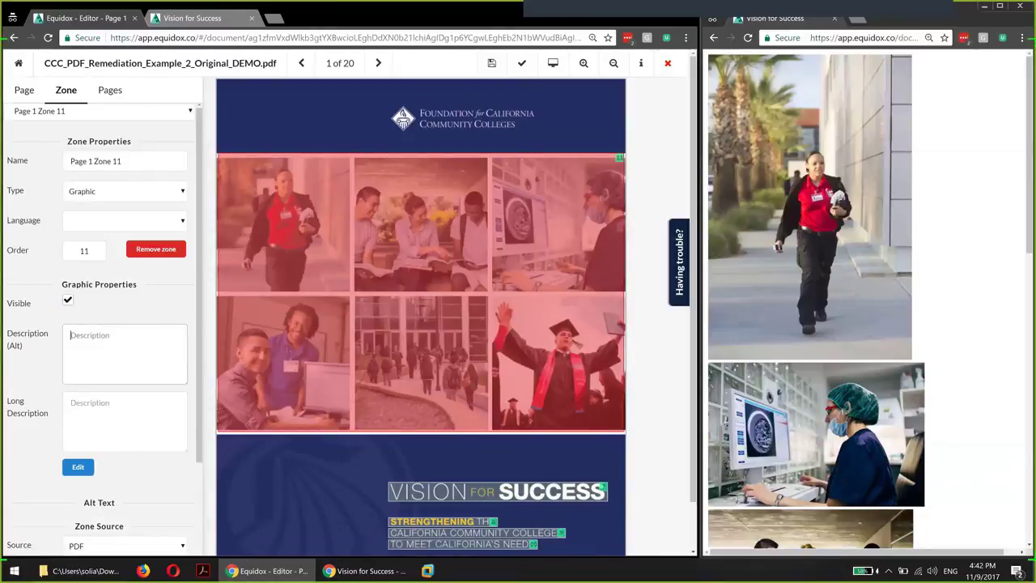
type("Cover graphic")
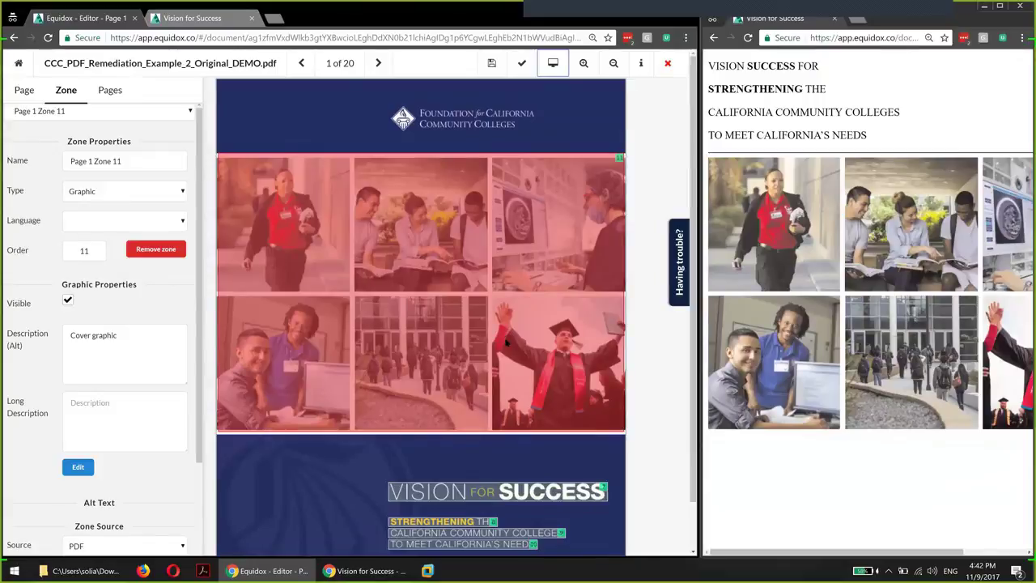
Check the word order of the title line in the page 1 HTML preview against the cover page
scroll(628, 168, "down", 1)
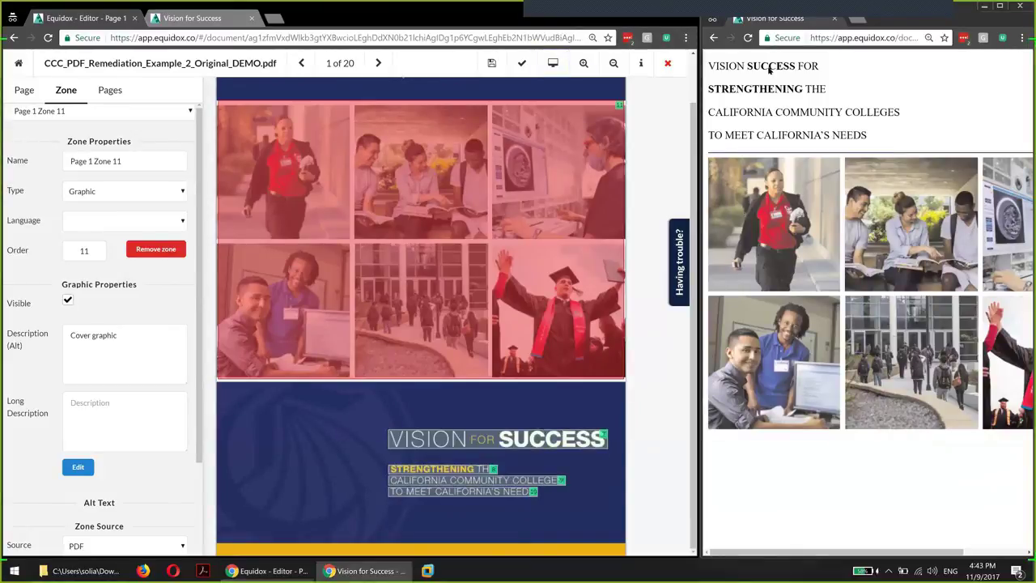
left_click(825, 65)
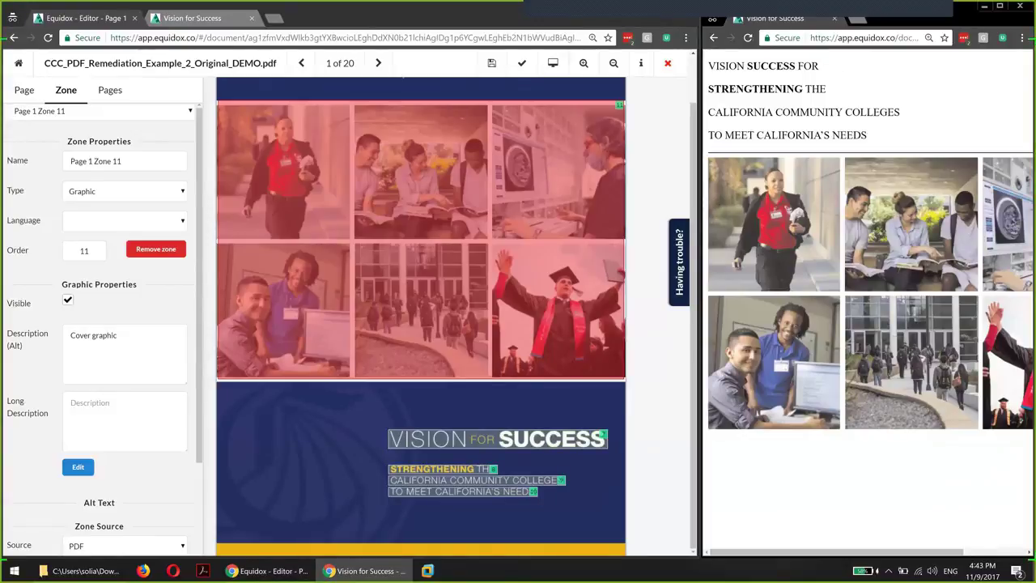
left_click_drag(708, 66, 824, 71)
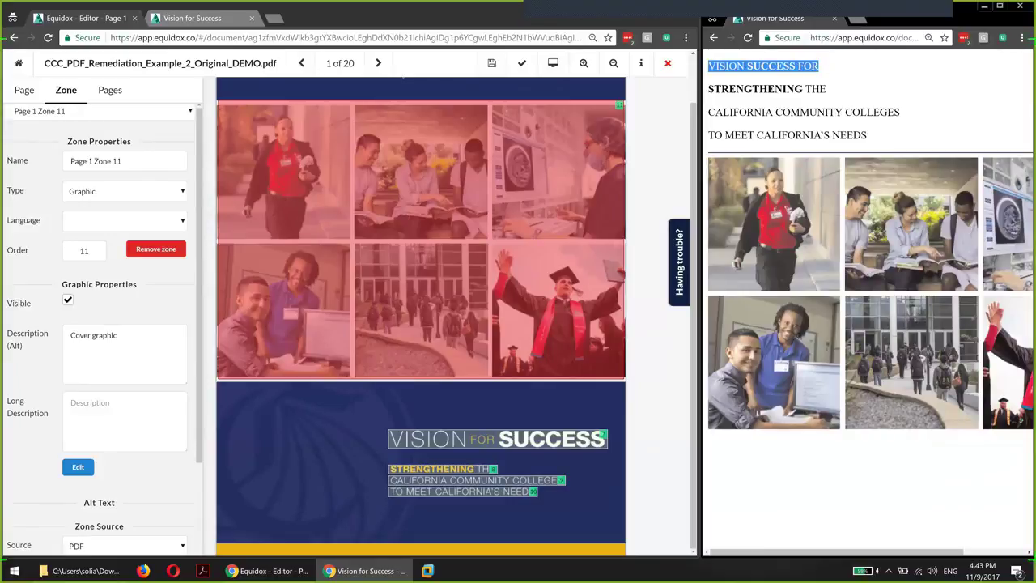
triple_click(813, 66)
left_click(821, 71)
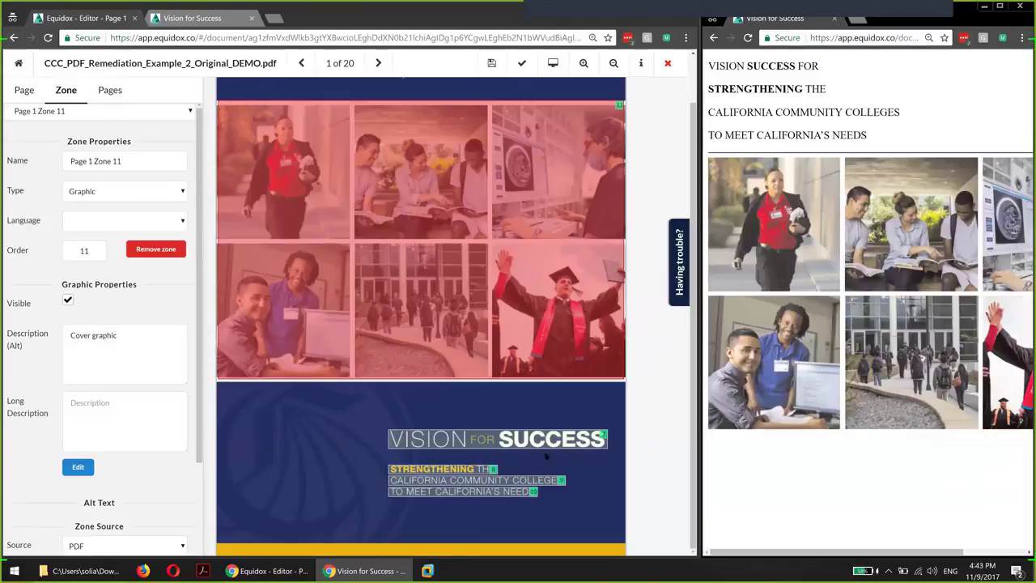
Widen the editor window beside the HTML preview so that the whole page 1 title fits
scroll(551, 457, "up", 2)
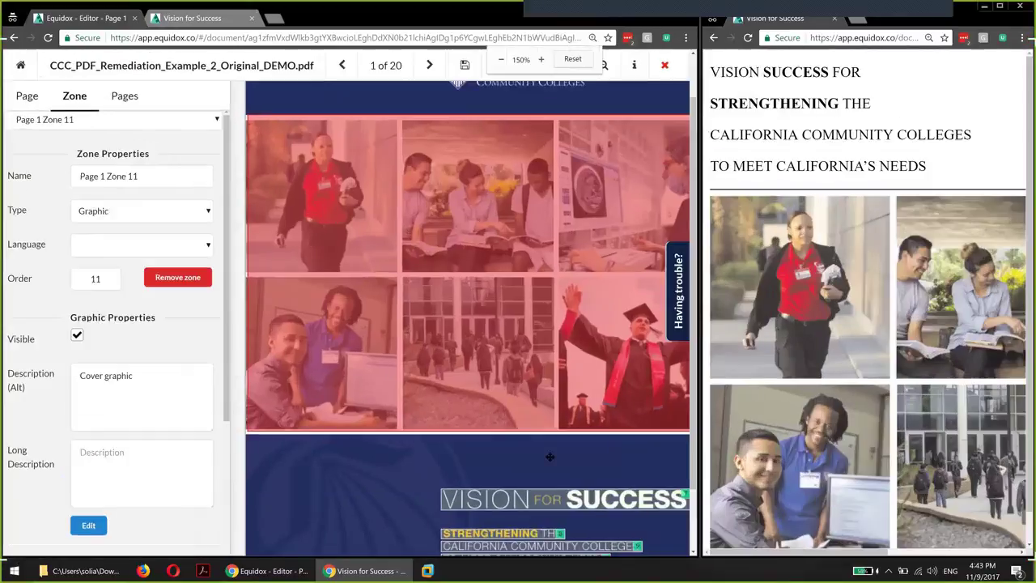
scroll(551, 456, "down", 3)
left_click_drag(701, 283, 841, 278)
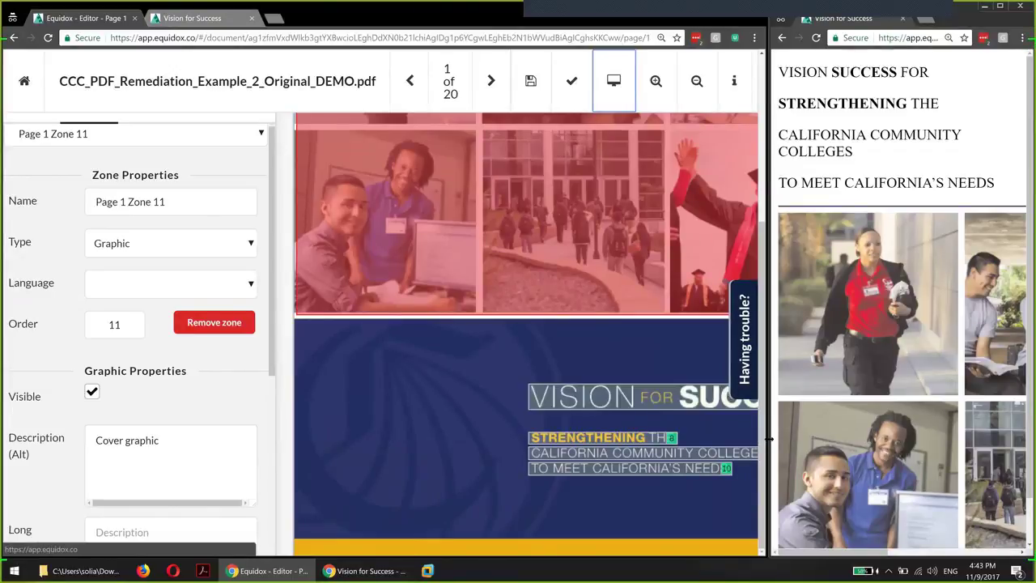
left_click(814, 440)
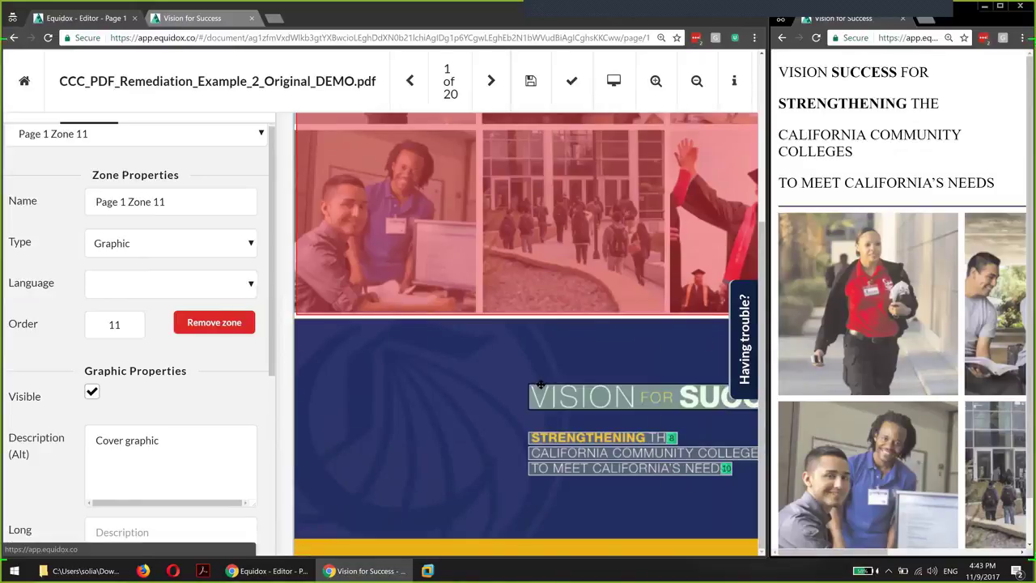
key("ctrl+minus")
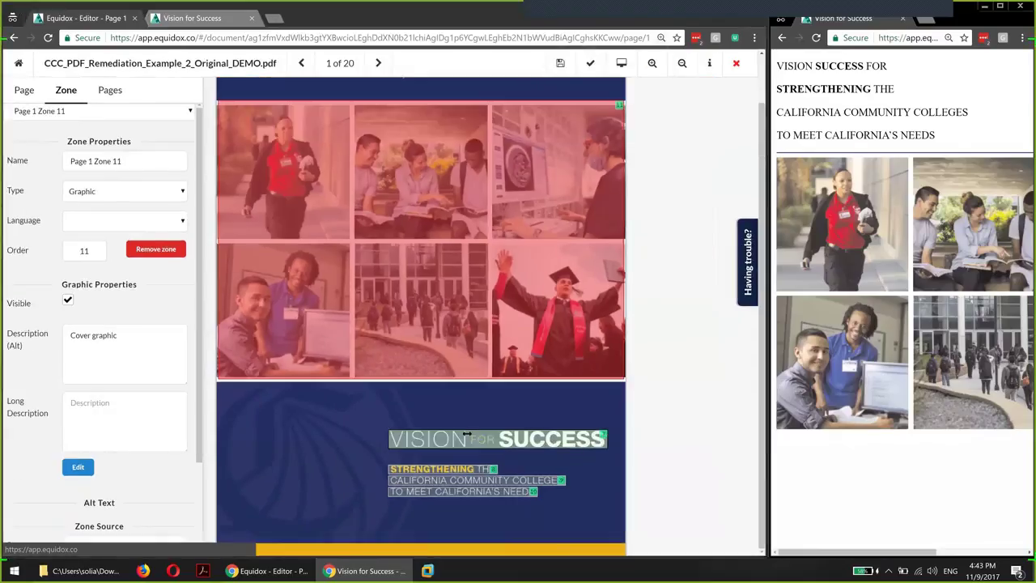
Split the title zone into three separate text zones for VISION, FOR and SUCCESS
left_click(468, 435)
left_click_drag(592, 435, 468, 435)
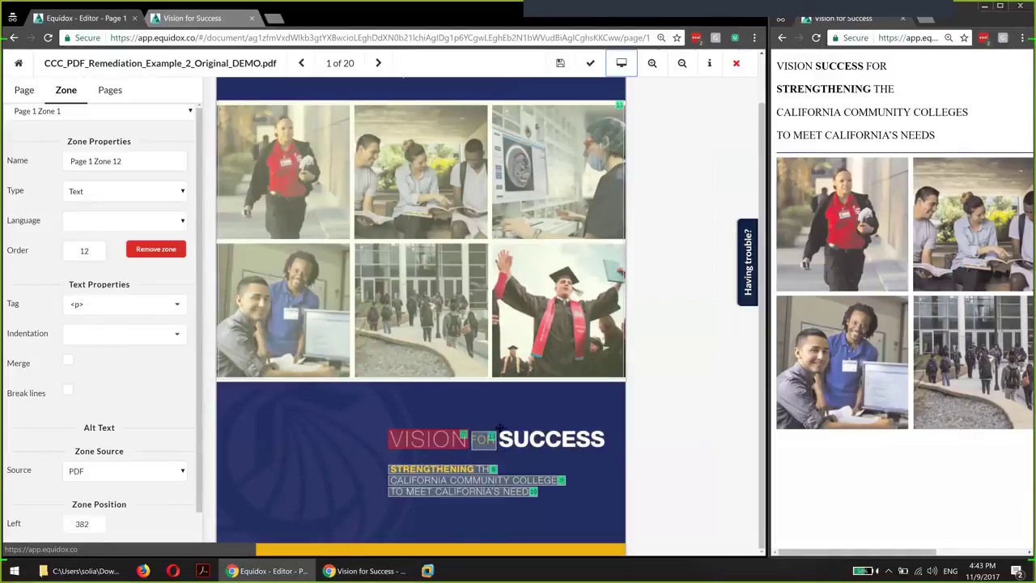
mouse_move(498, 427)
left_mouse_down()
mouse_move(564, 450)
mouse_move(612, 451)
left_mouse_up()
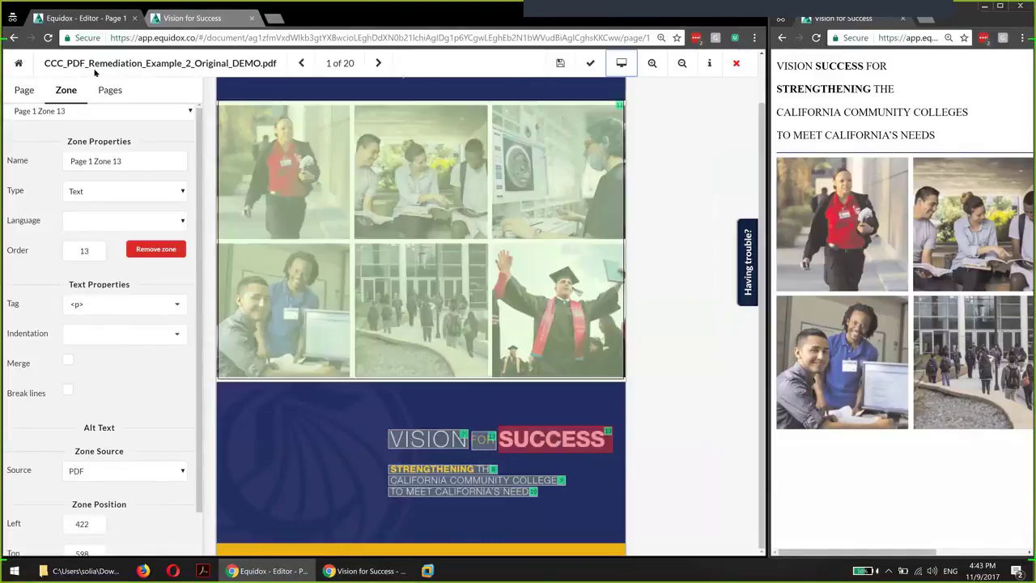
Re-order page 1's zones with the default automatic order, turn on Merge for the SUCCESS zone and save the page
left_click(24, 90)
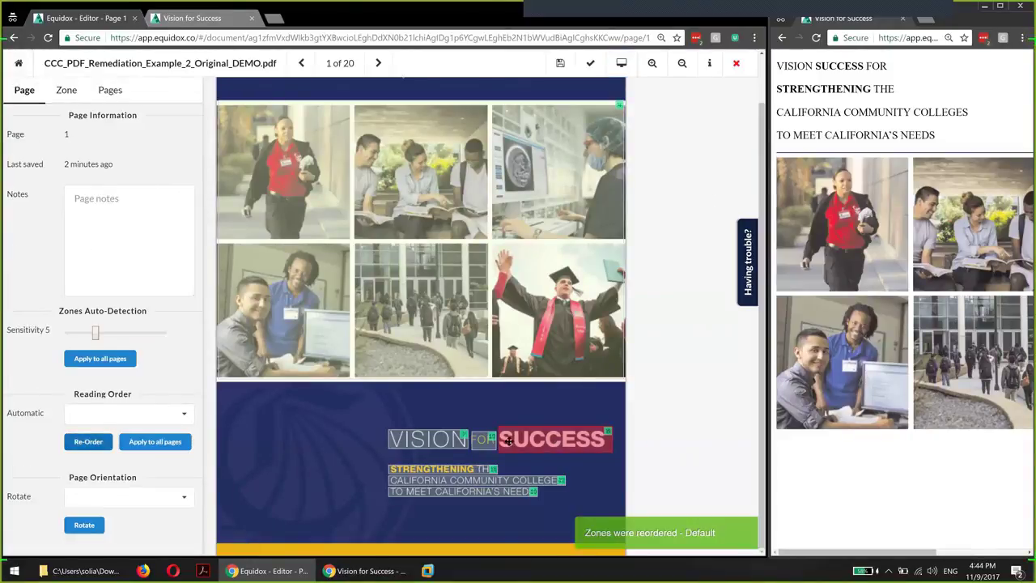
left_click(66, 90)
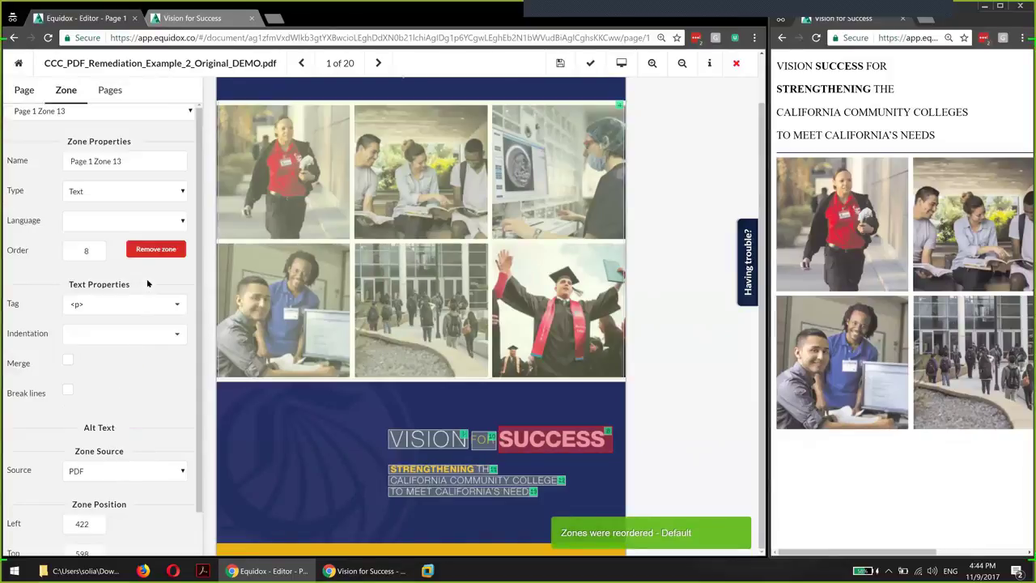
left_click(68, 359)
left_click(560, 64)
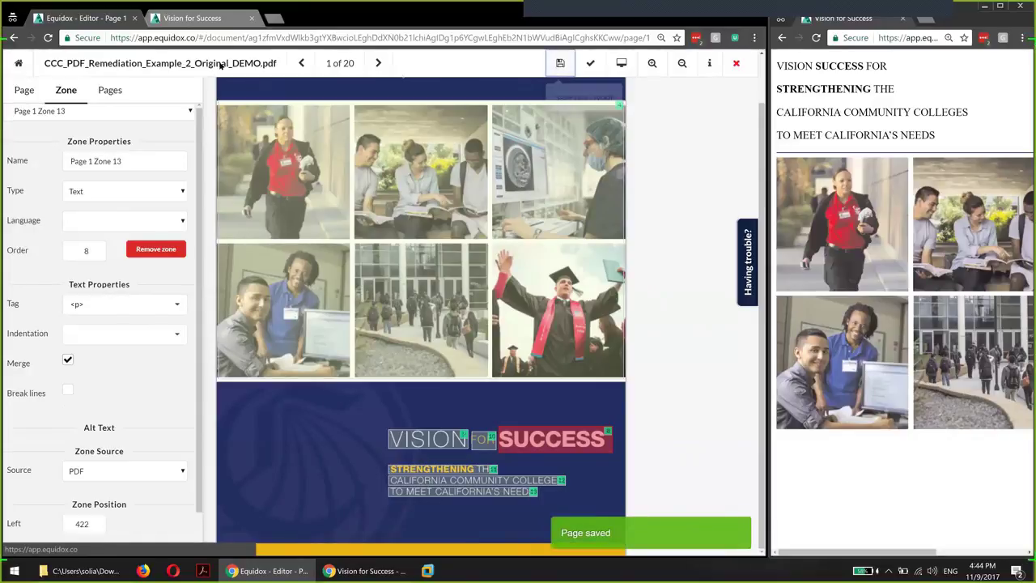
Reload the page editor, turn on Merge for the FOR zone and shift that zone slightly closer to VISION
left_click(48, 38)
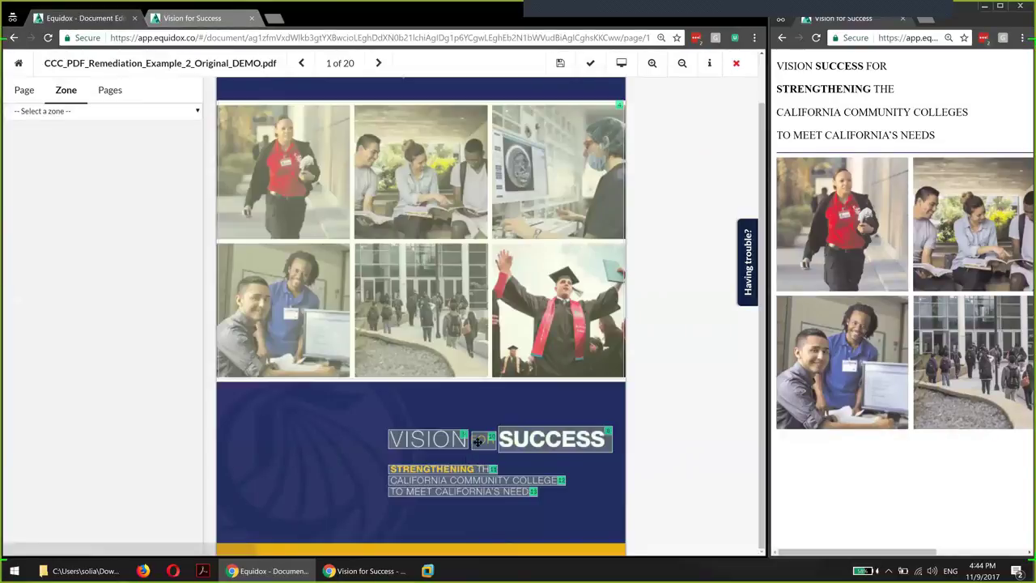
left_click(477, 441)
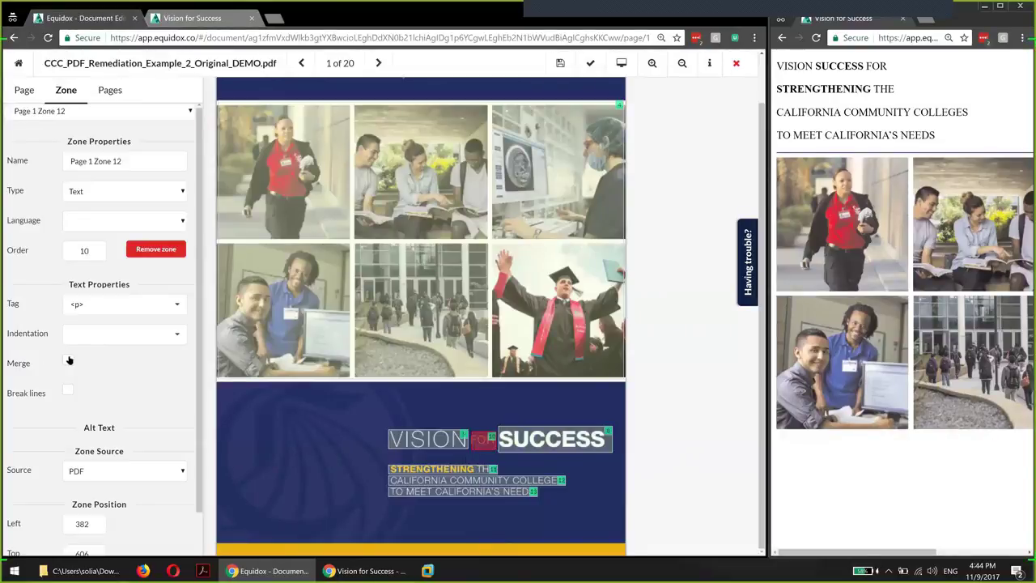
left_click(68, 360)
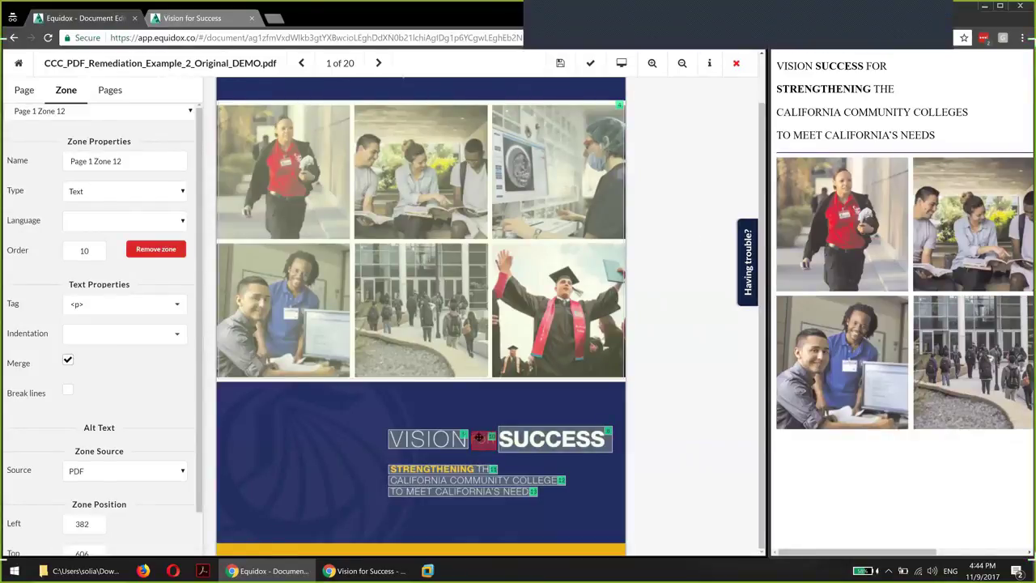
left_click_drag(480, 441, 477, 441)
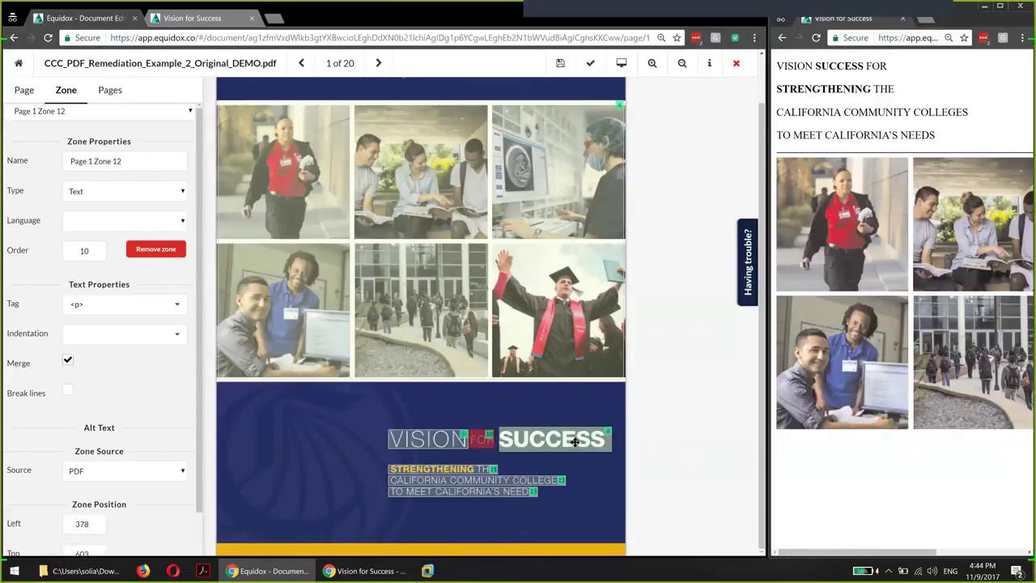
Correct the reading order of the title zones, setting FOR to 9 and SUCCESS to 10
left_click(444, 439)
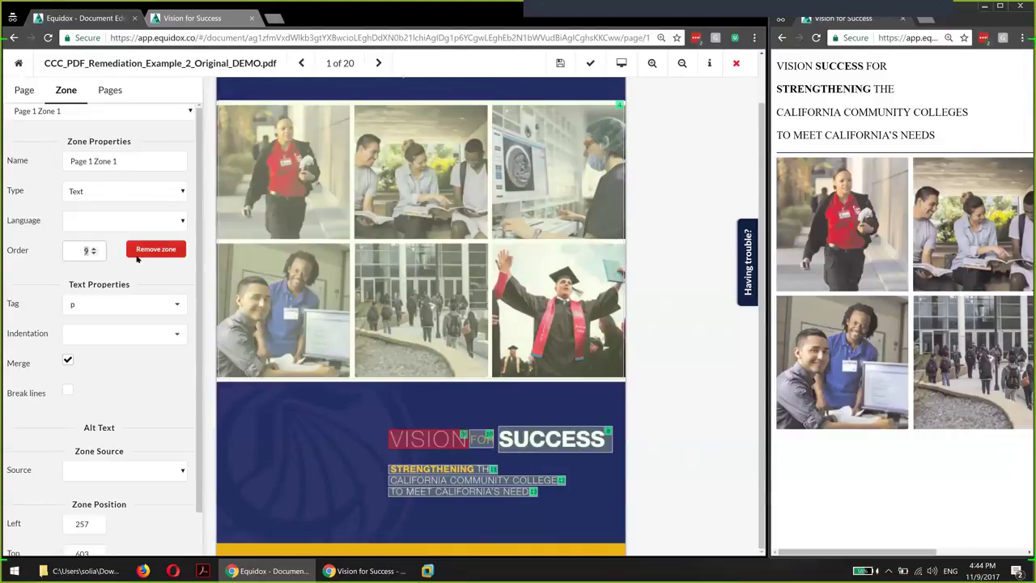
left_click(485, 438)
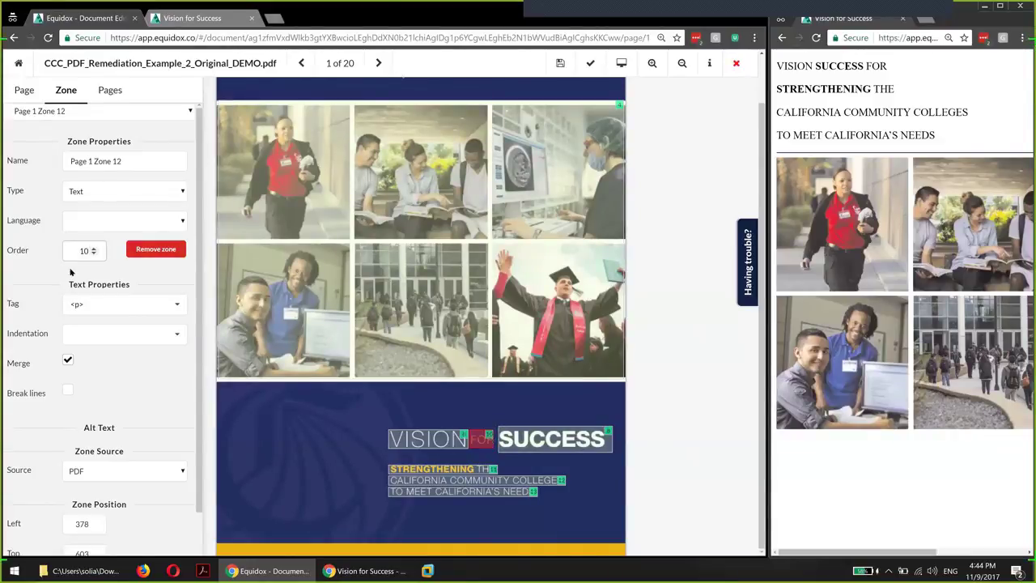
left_click_drag(77, 252, 173, 260)
type("9")
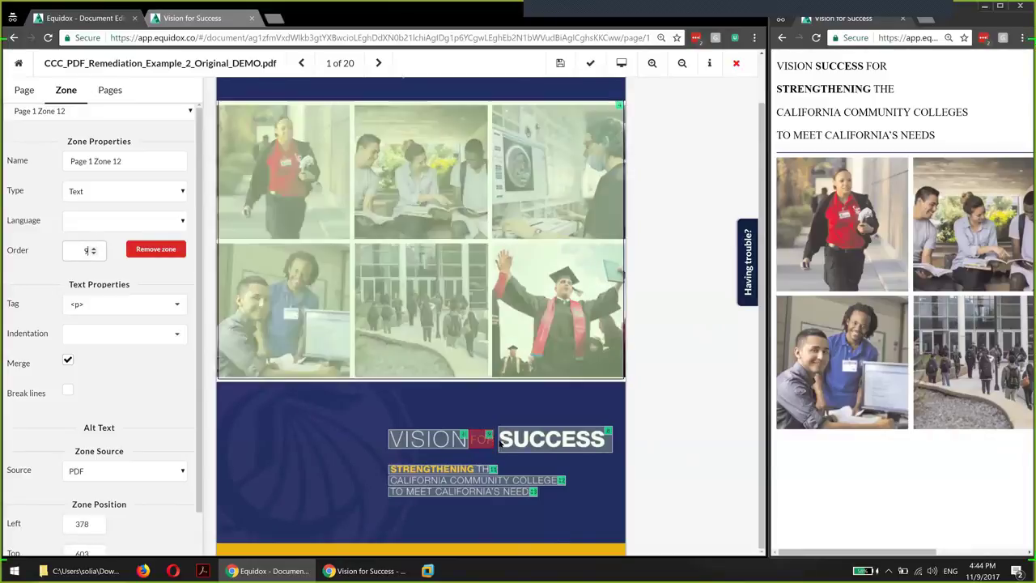
left_click(531, 439)
left_click_drag(74, 251, 155, 261)
type("10")
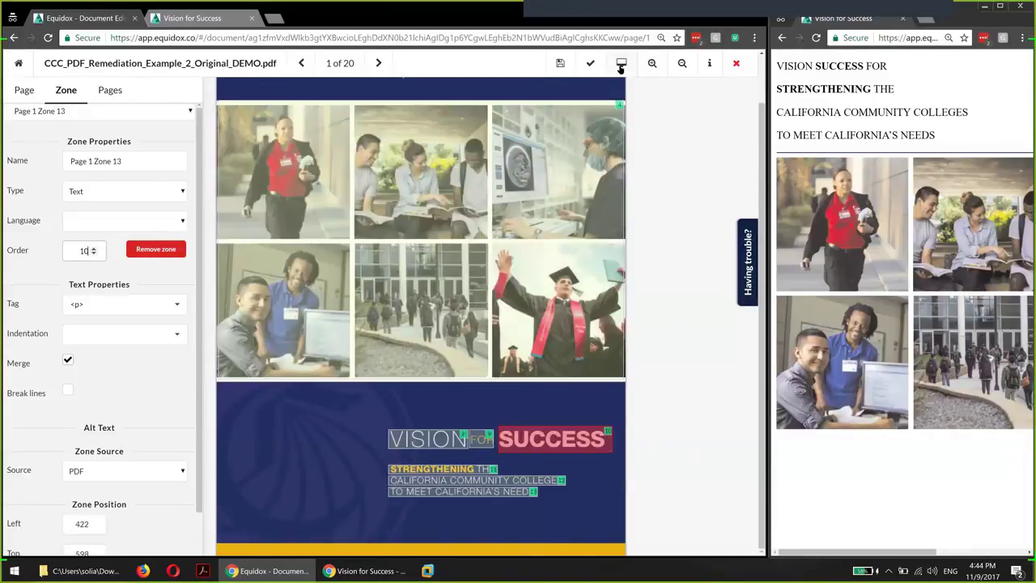
Refresh the HTML preview and check the title line and the three subtitle lines below it
left_click(621, 64)
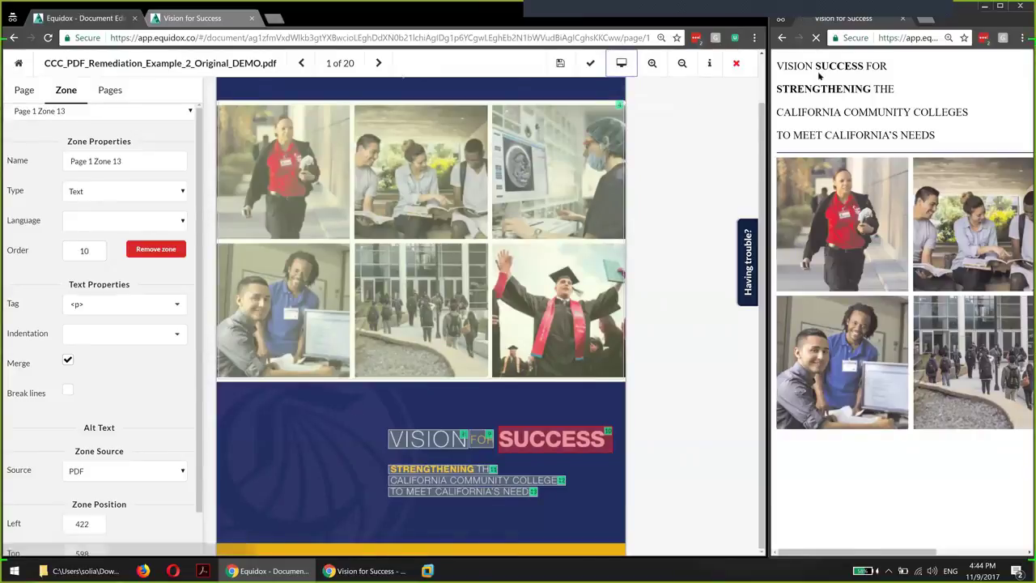
left_click_drag(905, 356, 767, 353)
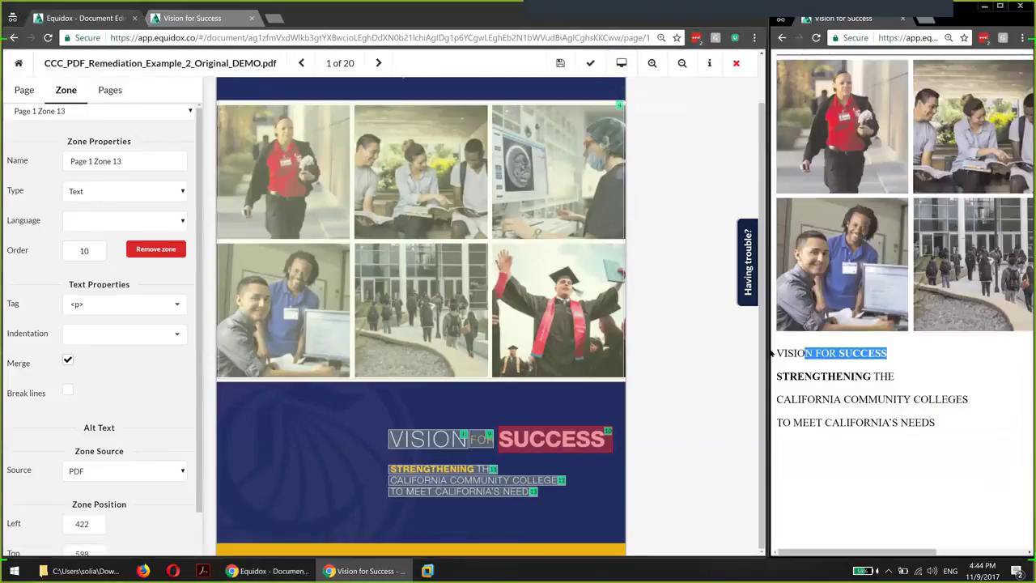
left_click(914, 359)
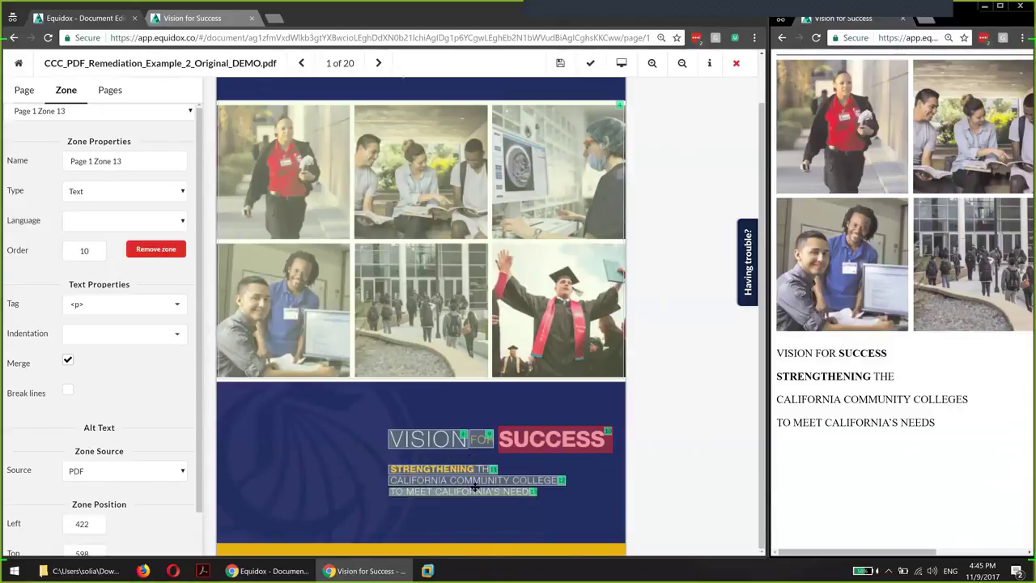
left_click_drag(778, 376, 992, 437)
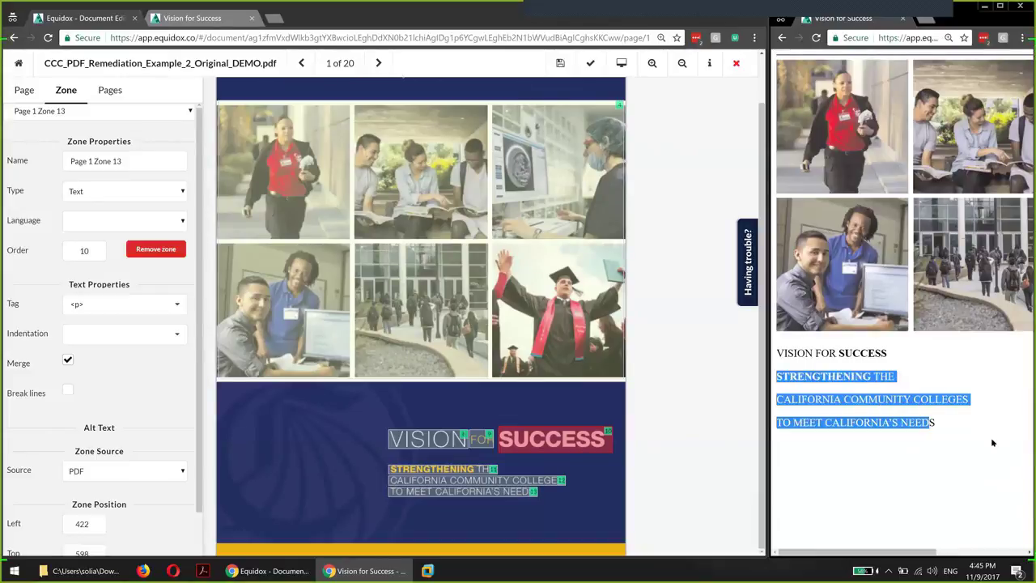
Delete the zones on the subtitle's second and third lines, stretch the first line's zone over all three and refresh the preview
left_click(528, 479)
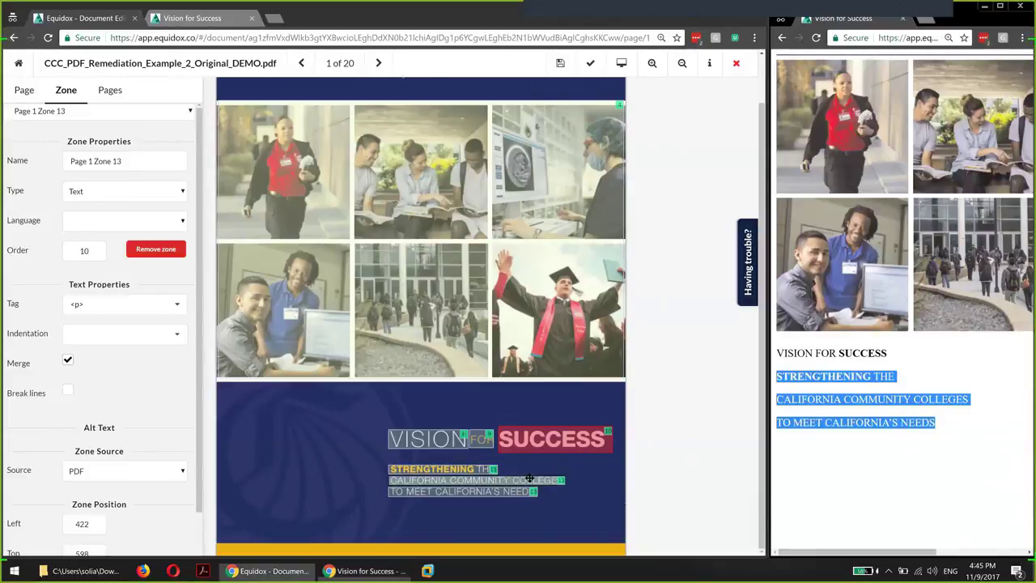
key("Delete")
left_click(512, 491)
key("Delete")
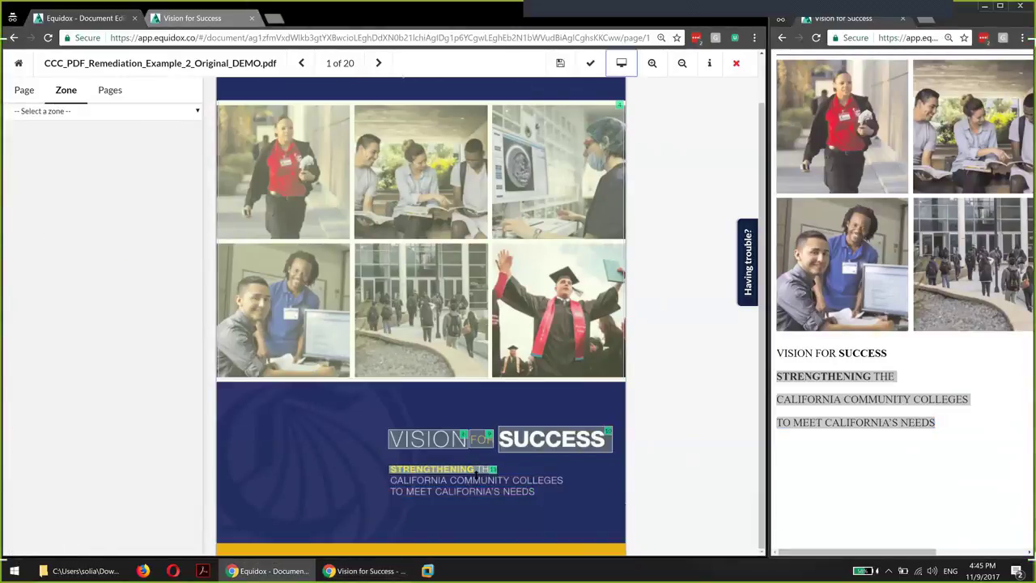
left_click(475, 491)
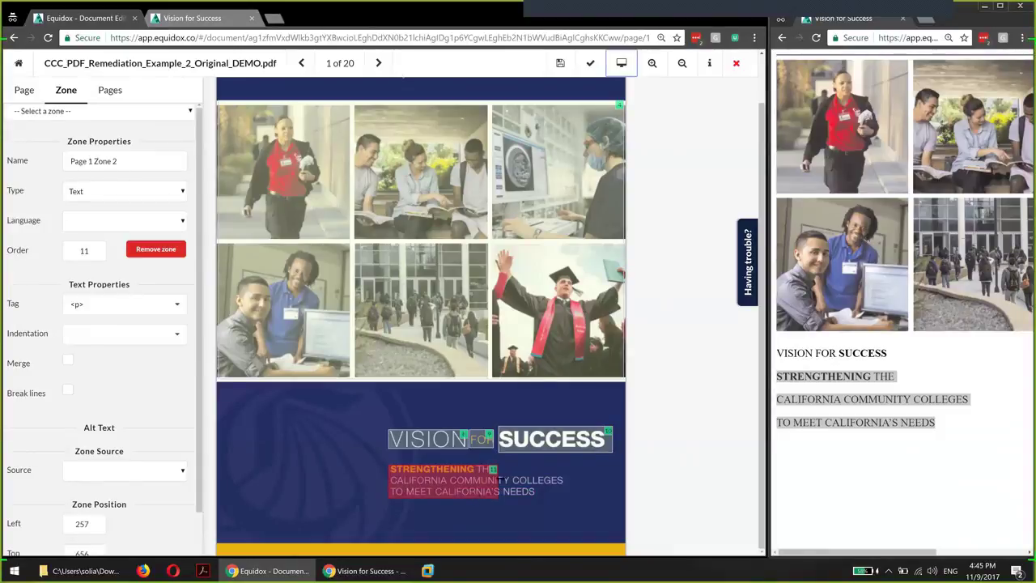
left_click_drag(523, 478, 598, 469)
left_click(621, 64)
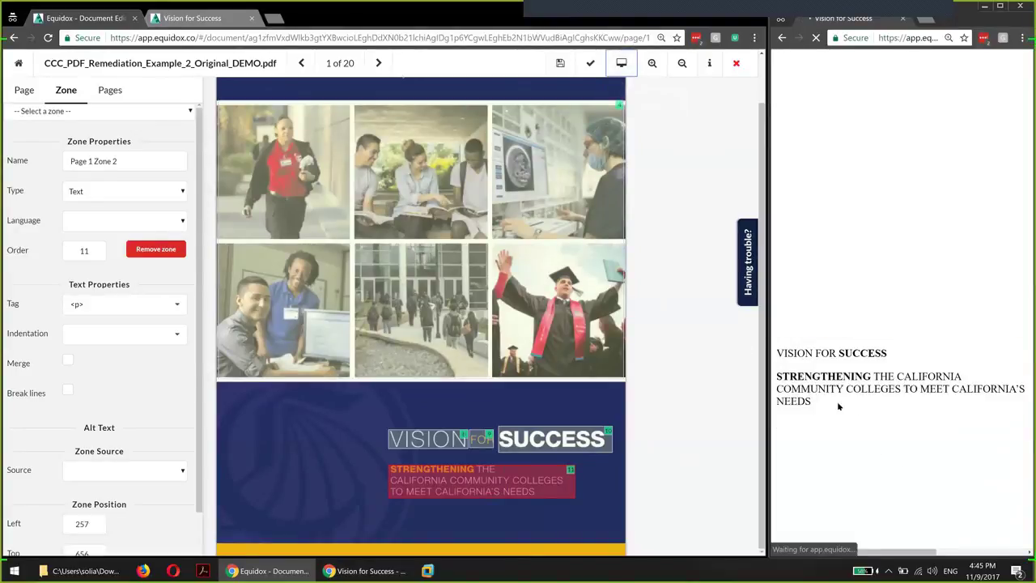
Draw a zone over the header's FOUNDATION for CALIFORNIA COMMUNITY COLLEGES wording, set its source to OCR and convert it to text
left_click_drag(774, 378, 820, 460)
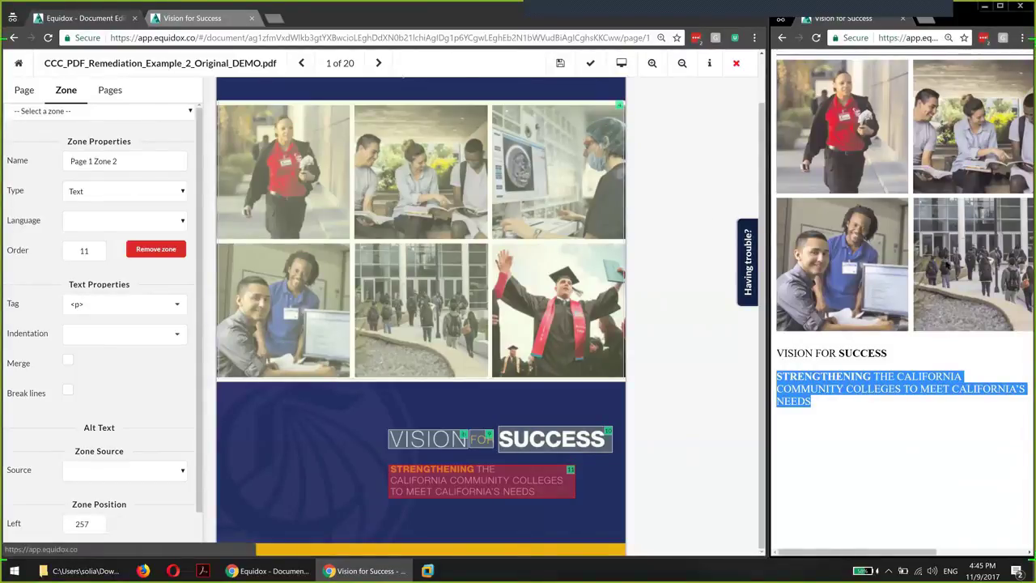
scroll(671, 351, "up", 1)
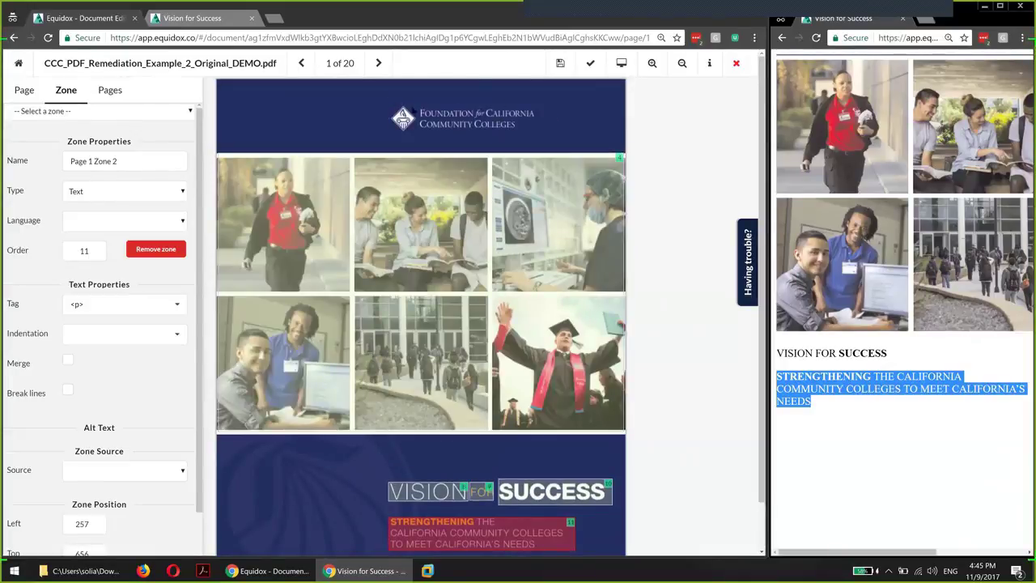
left_click_drag(417, 104, 548, 136)
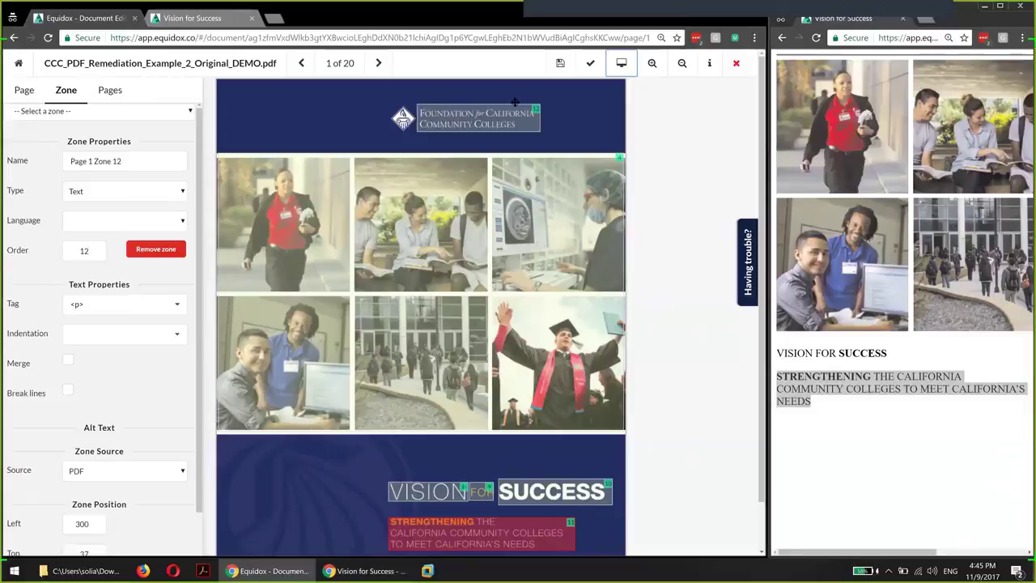
left_click(145, 471)
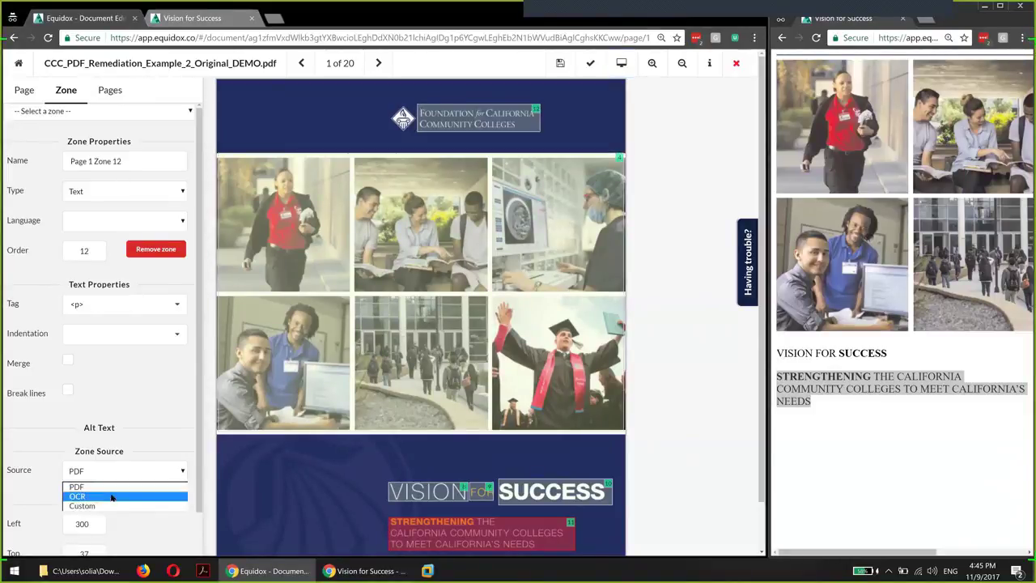
left_click(111, 497)
scroll(91, 453, "down", 3)
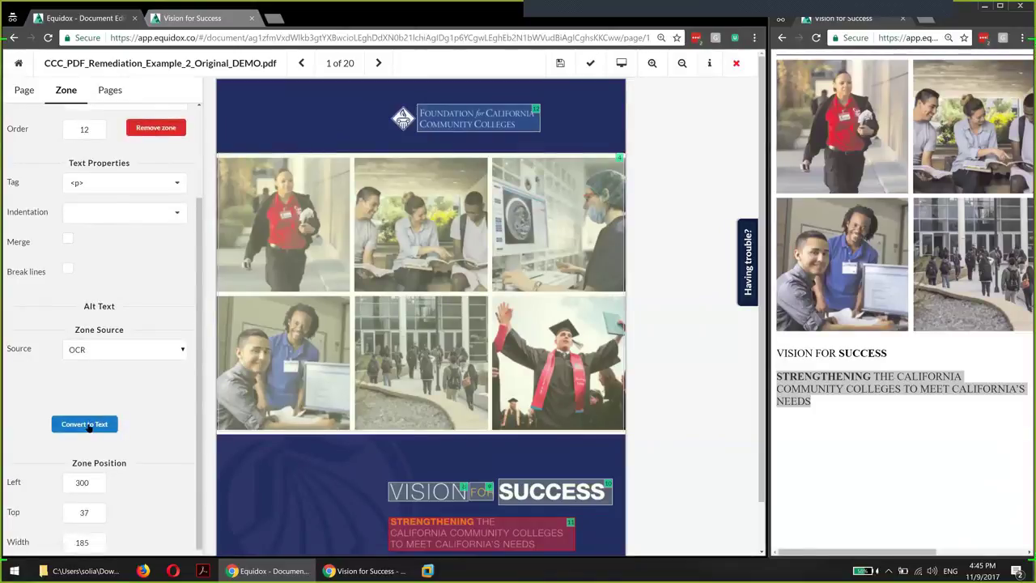
left_click(107, 425)
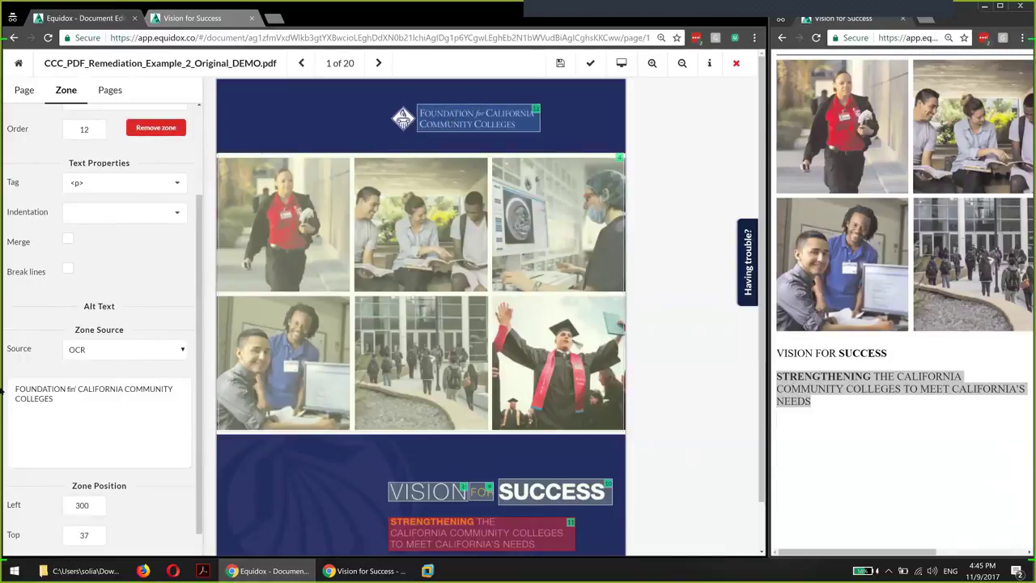
Copy the header zone's recognized text and change the zone's type to Graphic
key("ctrl+a")
key("ctrl+c")
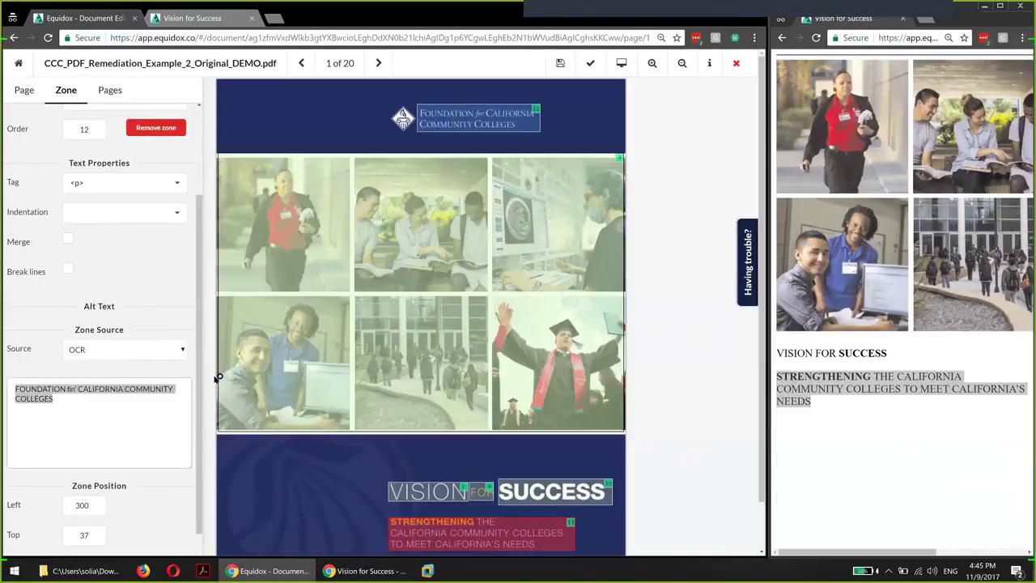
scroll(119, 202, "up", 3)
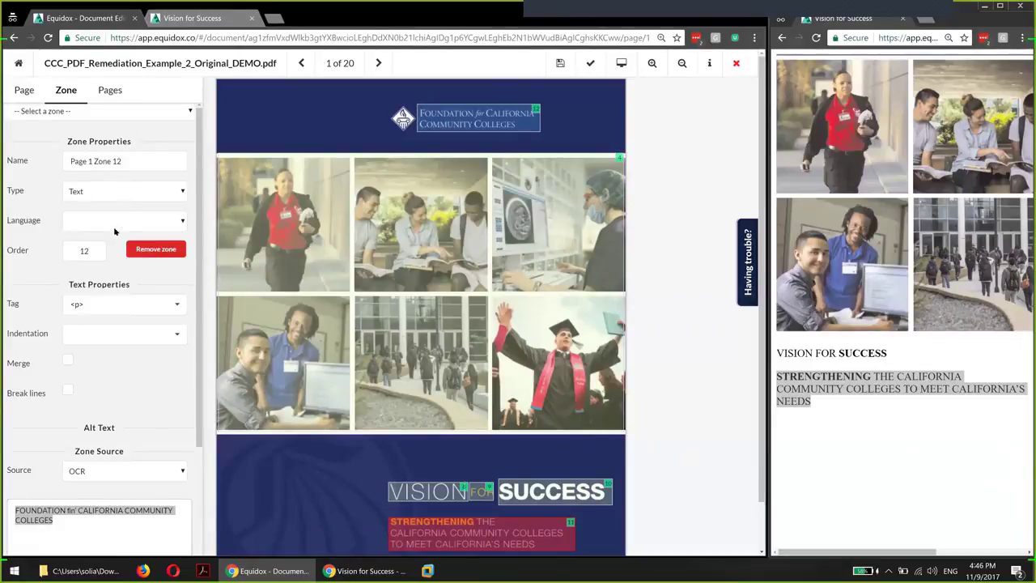
left_click(120, 192)
left_click(109, 302)
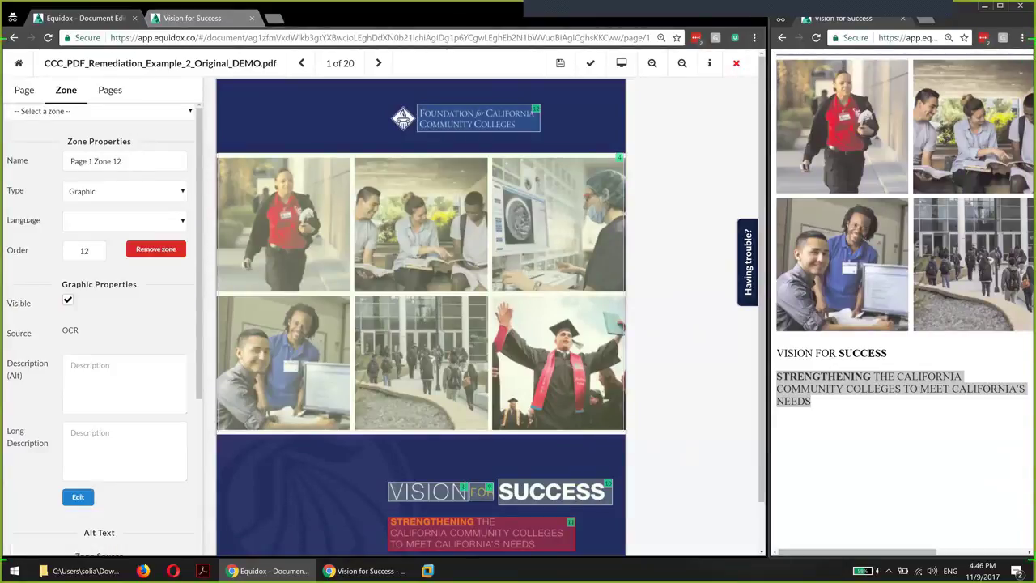
Paste the copied text as the graphic's alt description and correct it to "FOUNDATION for CALIFORNIA COMMUNITY COLLEGES"
key("ctrl+v")
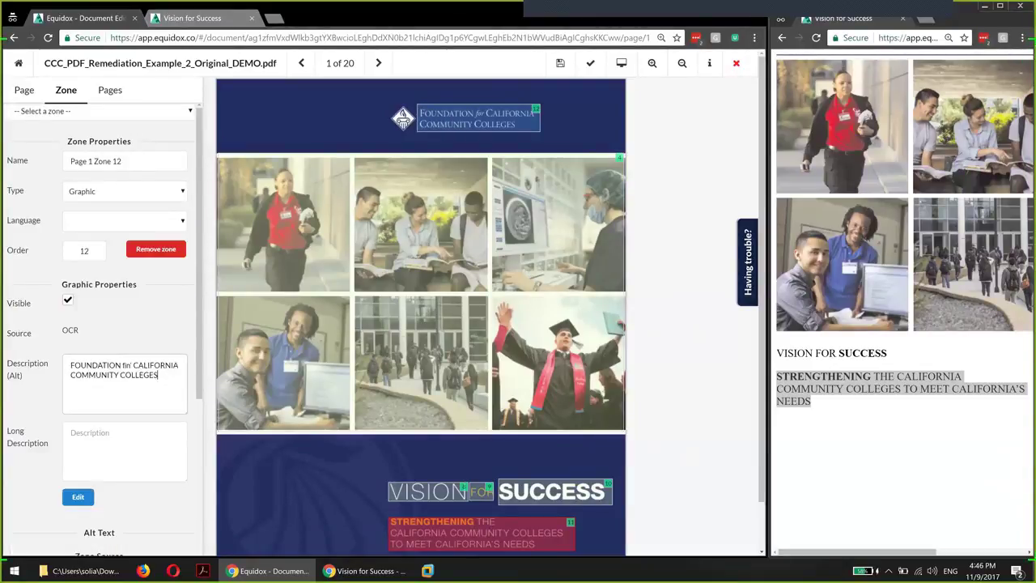
double_click(126, 365)
type("for")
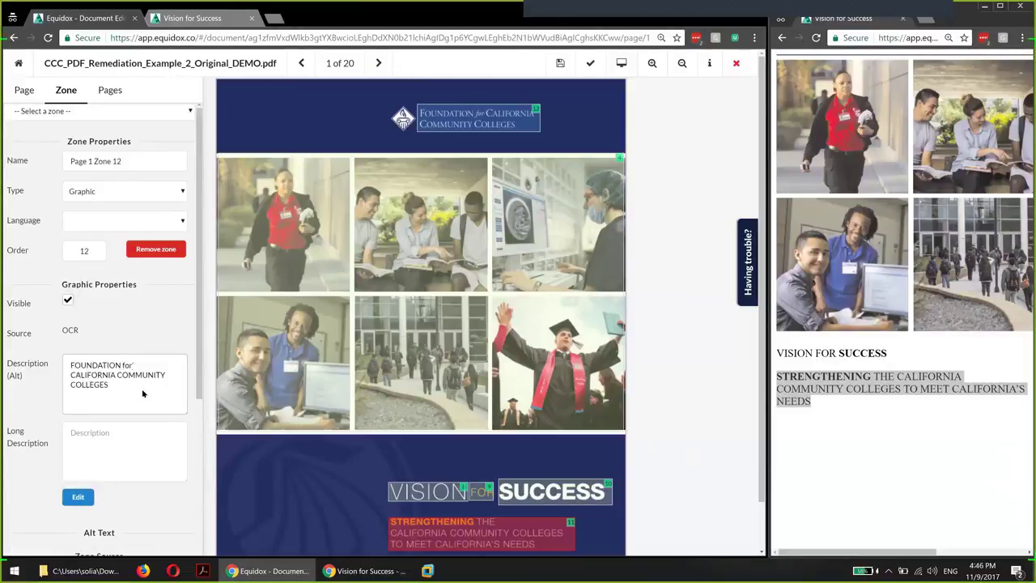
key("Delete")
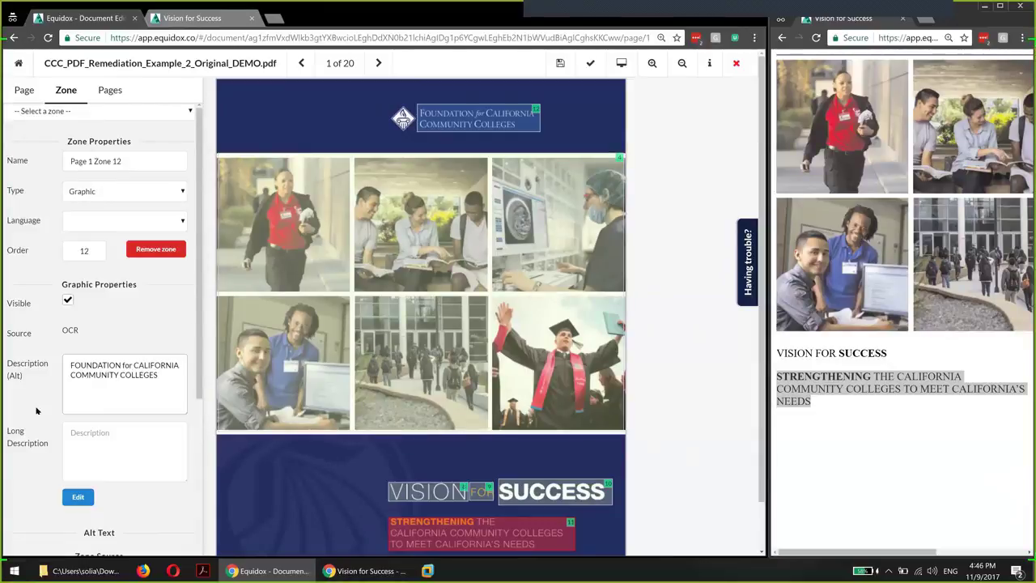
Clear the OCR text from the header graphic's zone source and save the page
scroll(101, 324, "down", 3)
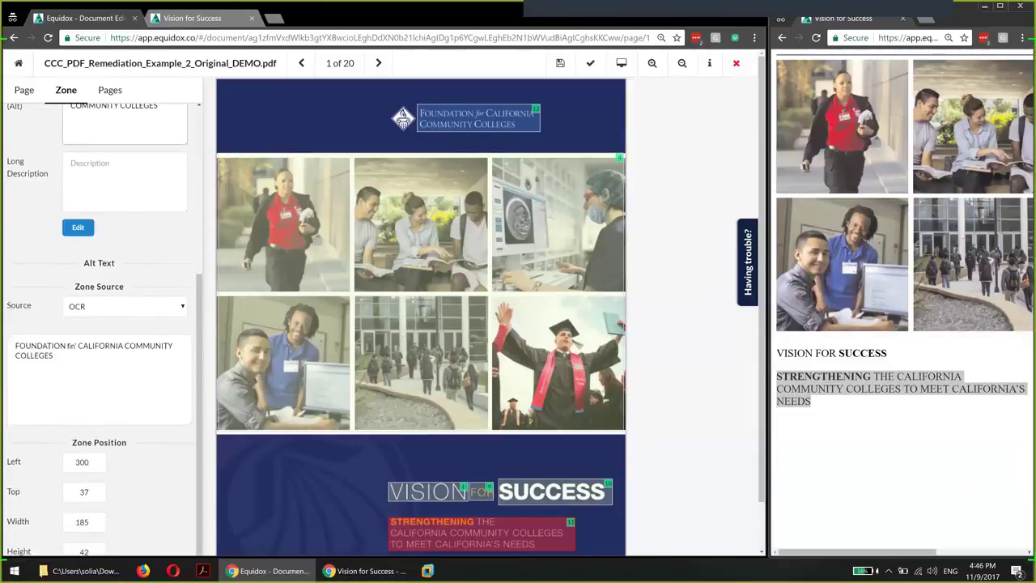
triple_click(94, 350)
key("Delete")
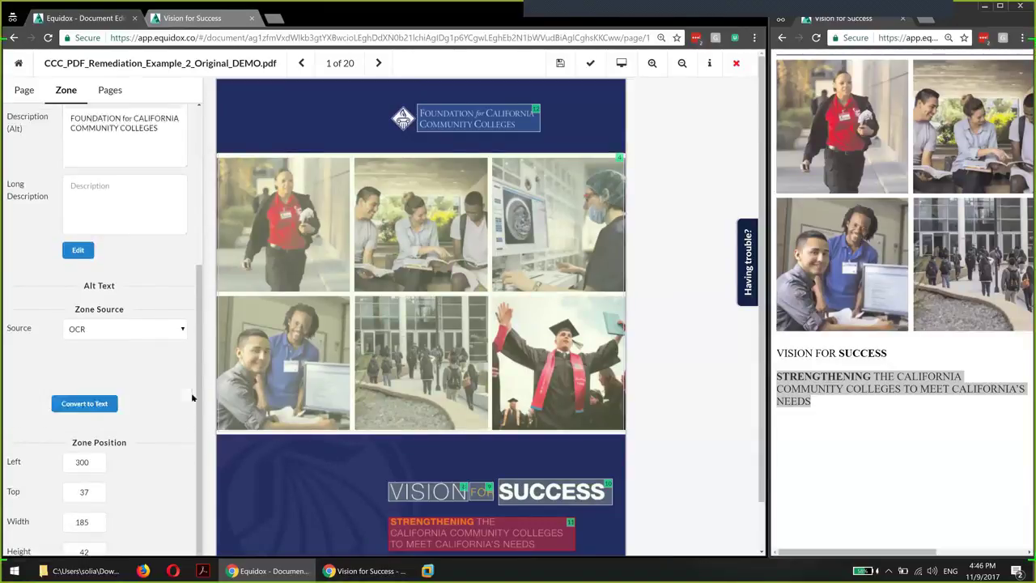
scroll(103, 378, "up", 3)
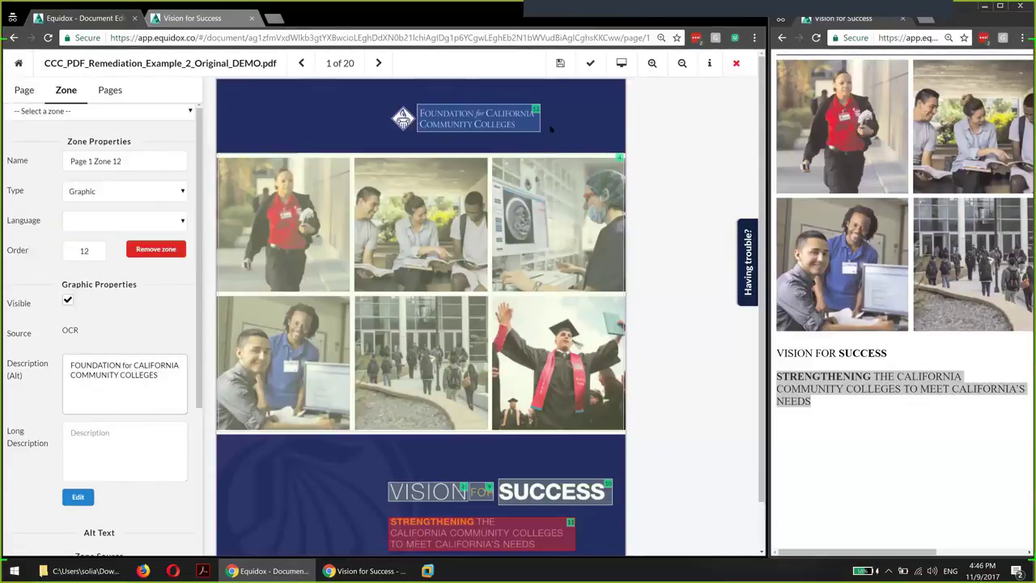
left_click(557, 68)
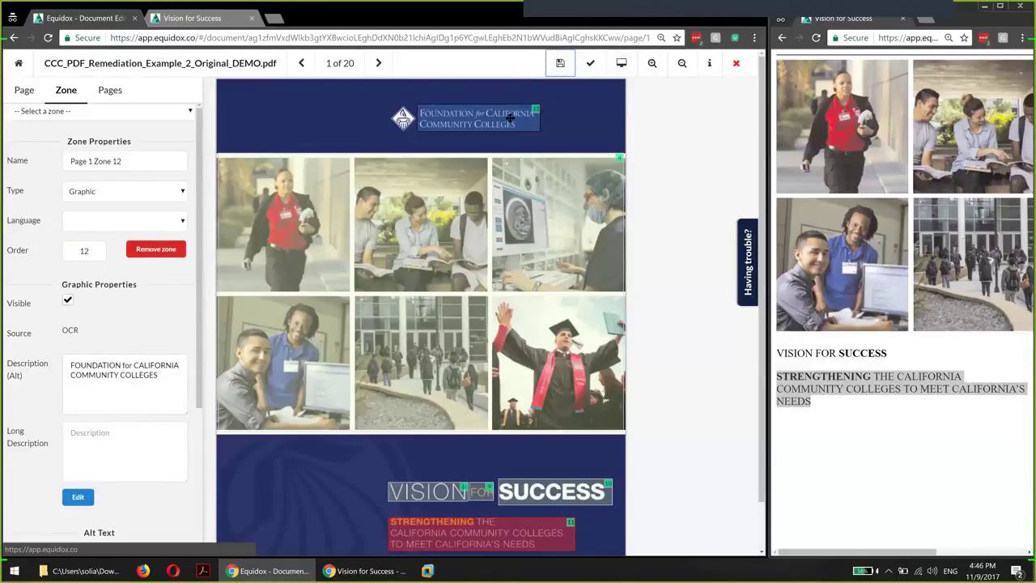
Set the header graphic's reading order to 1, refresh the HTML preview and save the page
double_click(88, 251)
type("1")
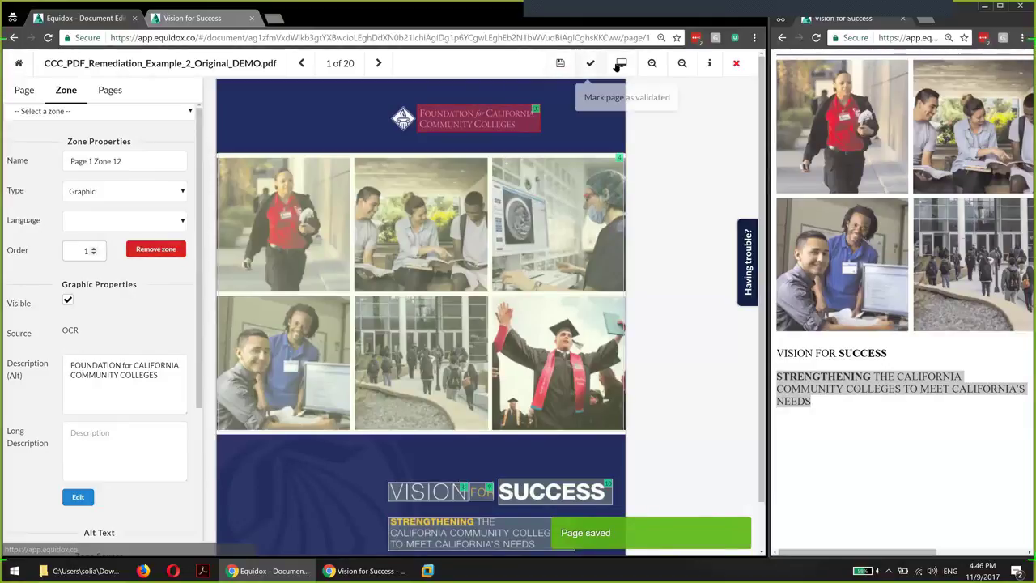
left_click(621, 63)
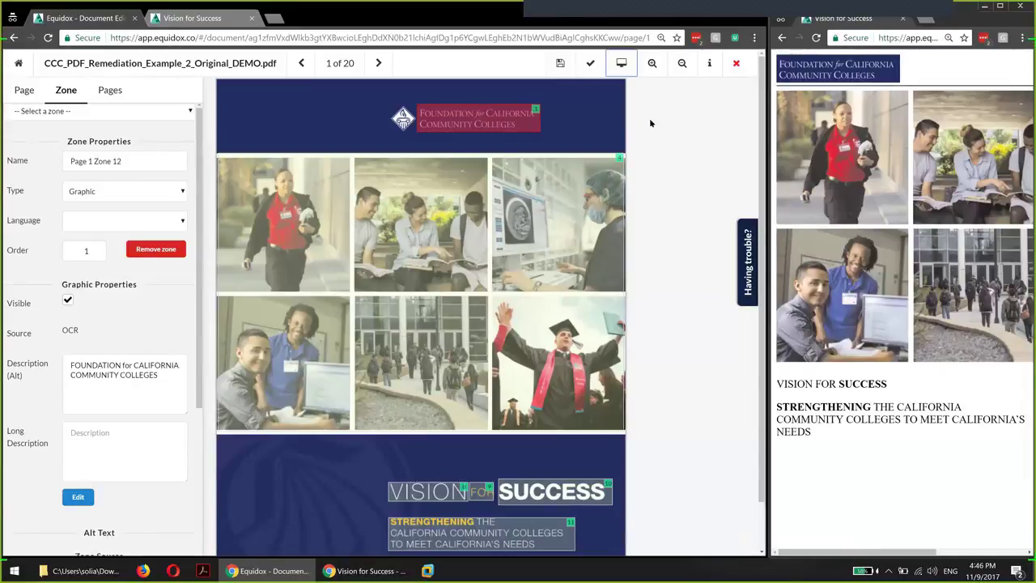
left_click(560, 62)
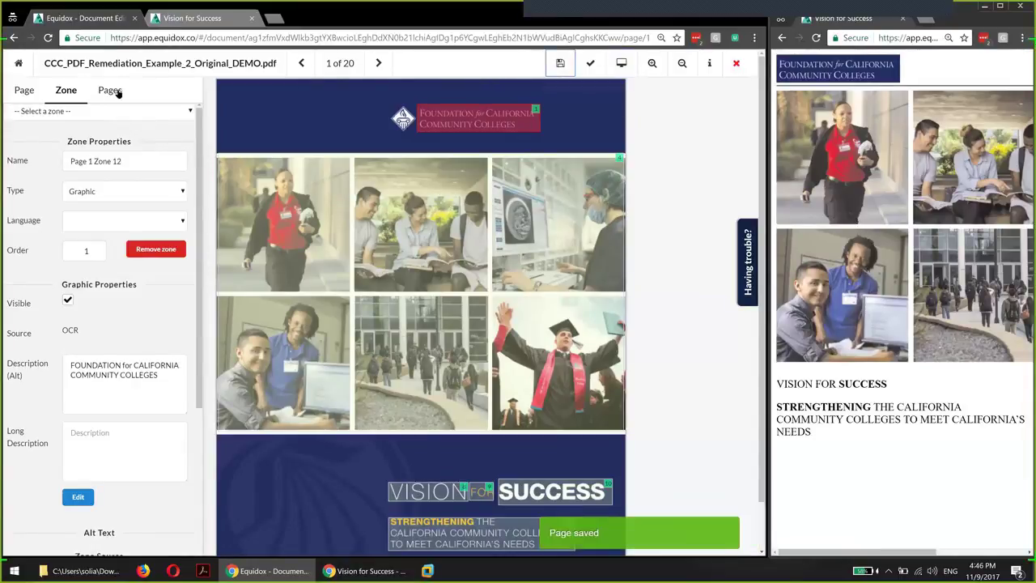
Open page 2 of the document and select its portrait image
left_click(113, 90)
left_click(120, 290)
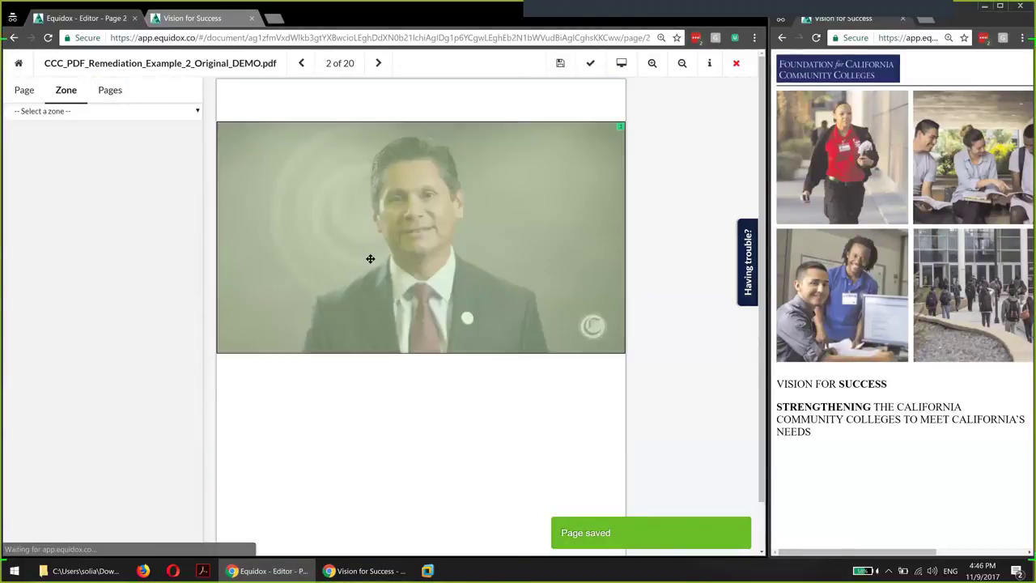
left_click(370, 258)
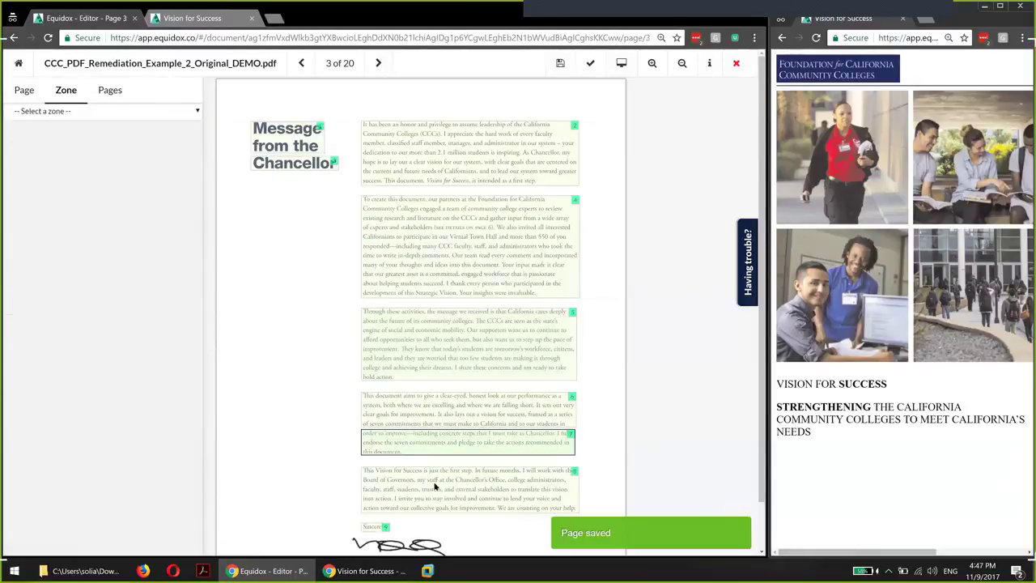
On page 3, set the source of the printed-name zone below the signature to Custom, with the chancellor's full name as its text
scroll(435, 486, "down", 1)
left_click(395, 512)
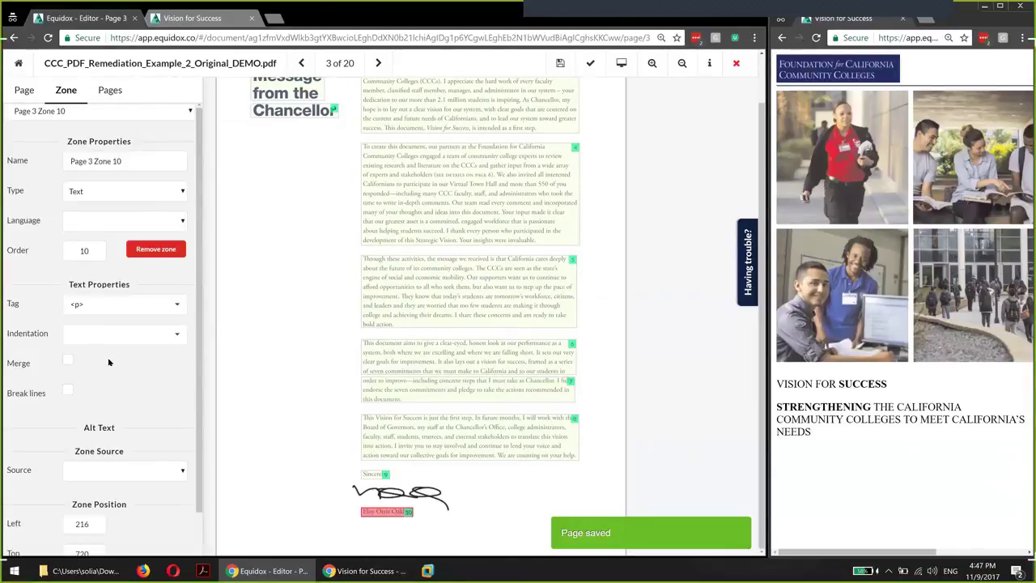
scroll(132, 412, "down", 1)
left_click(130, 408)
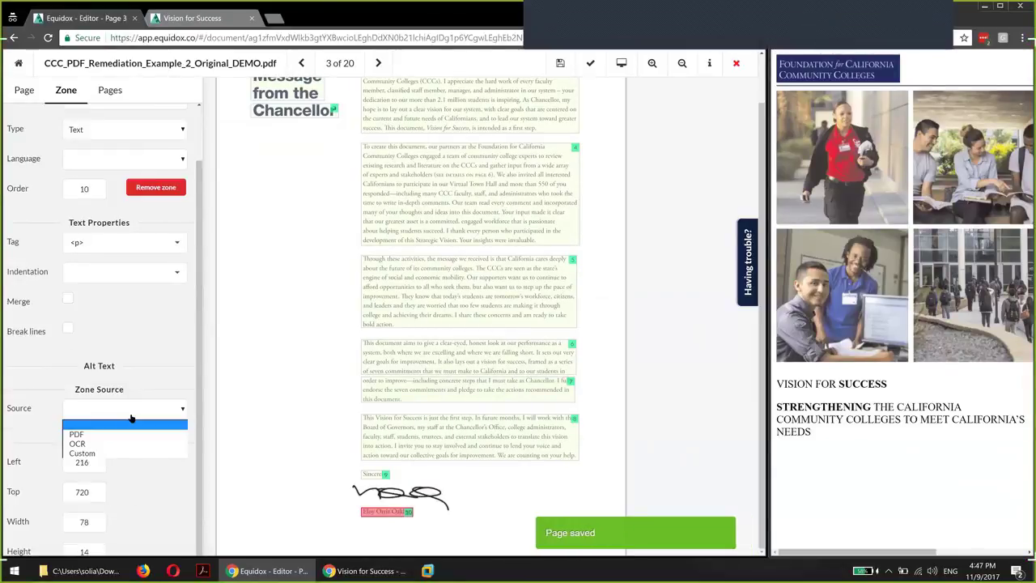
left_click(117, 456)
type("Eloy Ortiz Oakley")
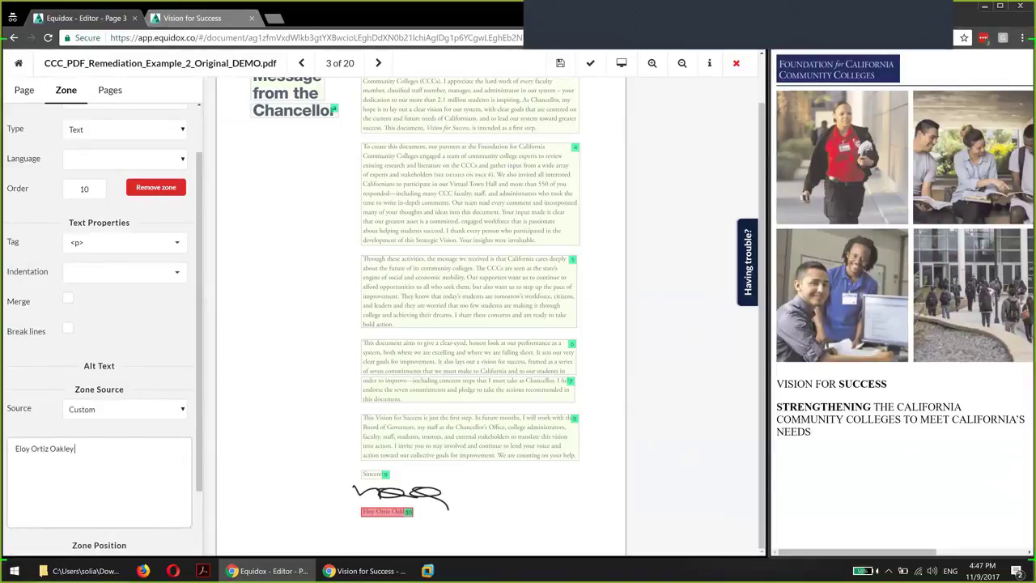
Try entering arbitrary characters in the zone's custom text and erase them
type("kljuhgaerfljghla'kjehrfglijaehrg;liaherg")
key("shift+Home")
key("BackSpace")
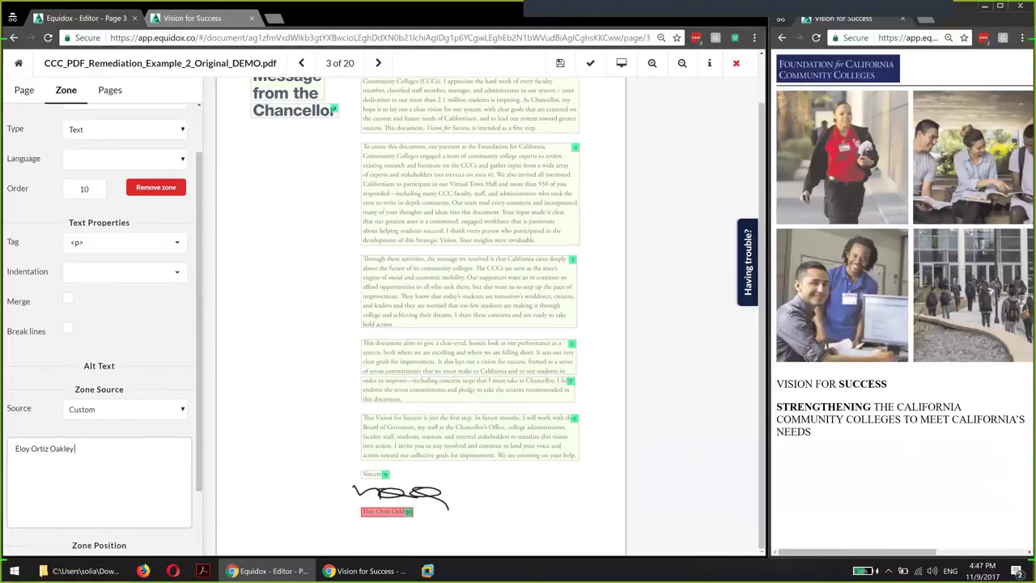
Copy the chancellor's name from the custom text and paste it as the alt description of page 2's portrait
key("shift+Home")
key("ctrl+c")
left_click(301, 62)
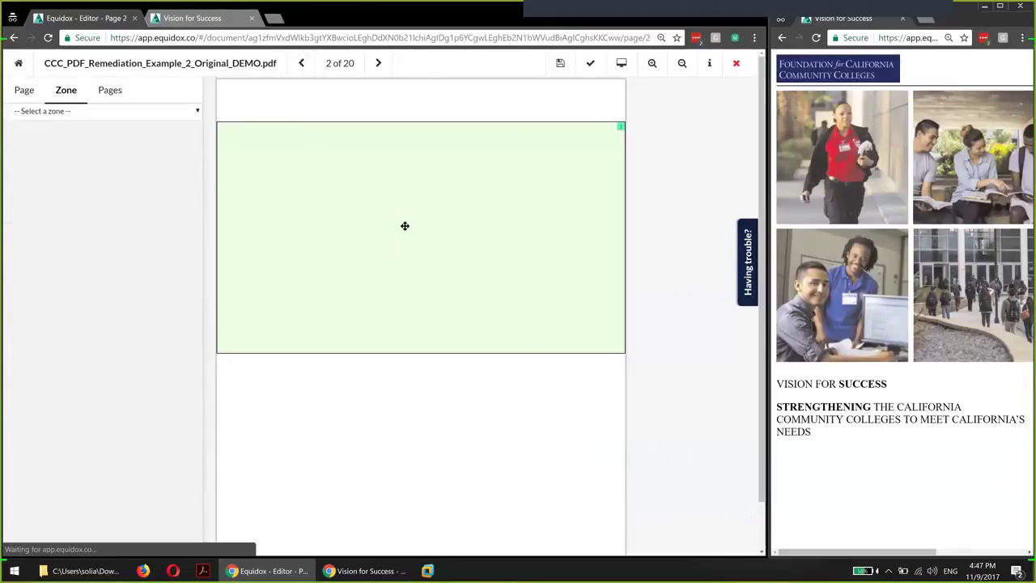
left_click(367, 254)
left_click(122, 383)
key("ctrl+v")
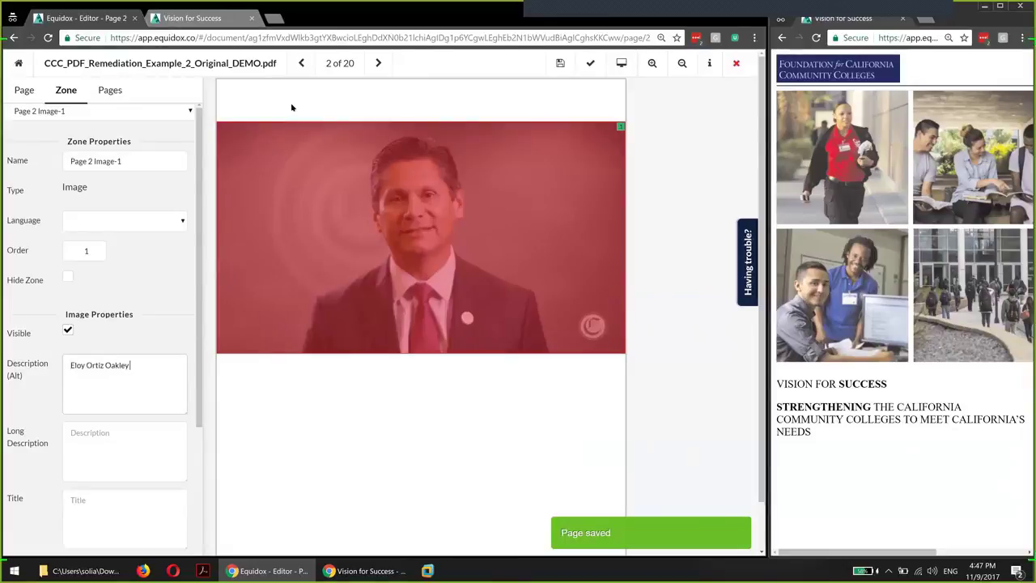
Return to page 3 and adjust its zone auto-detection sensitivity, trying a value of 10
left_click(380, 64)
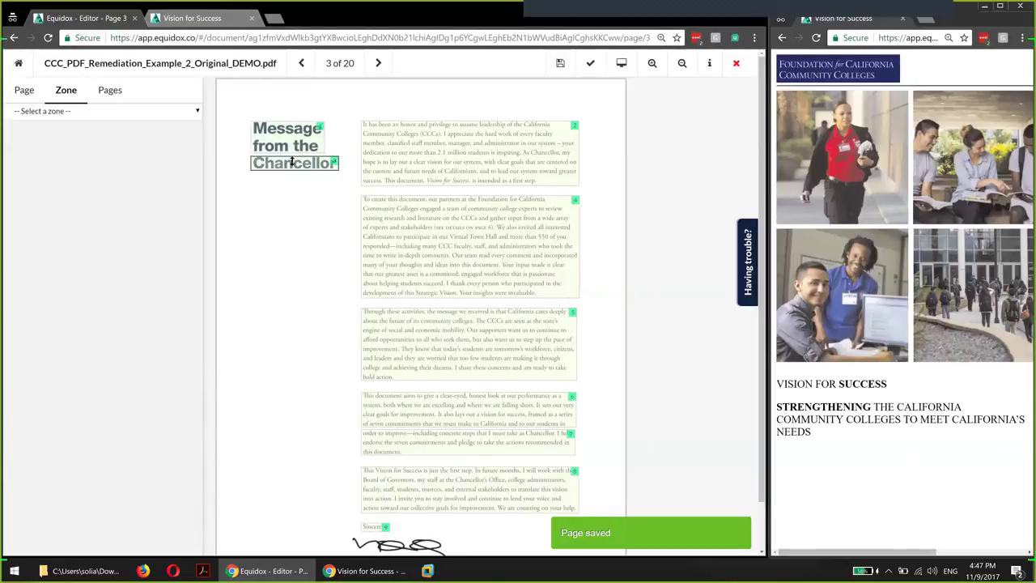
left_click(24, 90)
mouse_move(94, 330)
left_mouse_down()
mouse_move(115, 334)
mouse_move(99, 333)
left_mouse_up()
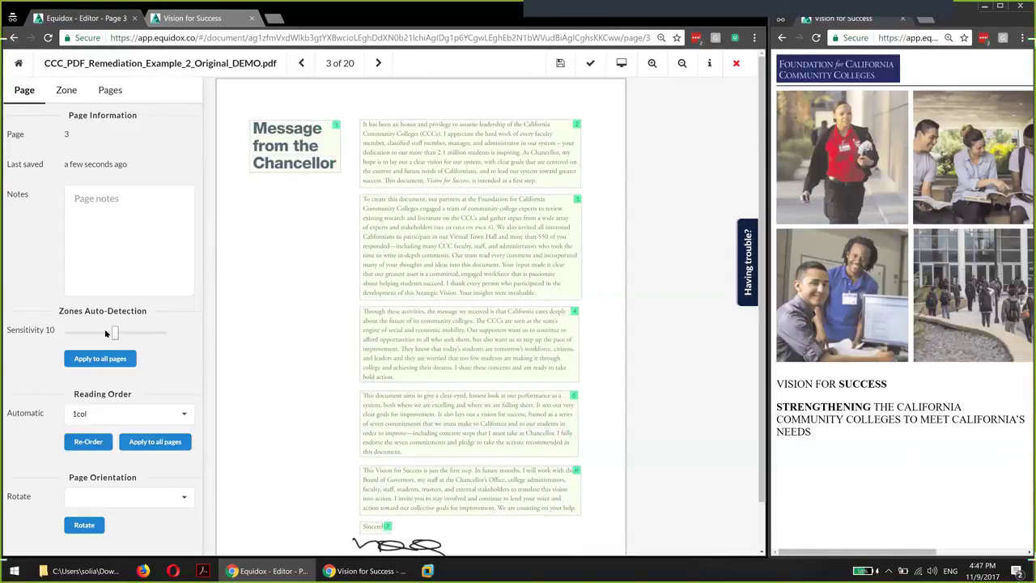
Delete the zone on the heading's last line and stretch the remaining heading zone over all of "Message from the Chancellor"
left_click(307, 164)
key("Delete")
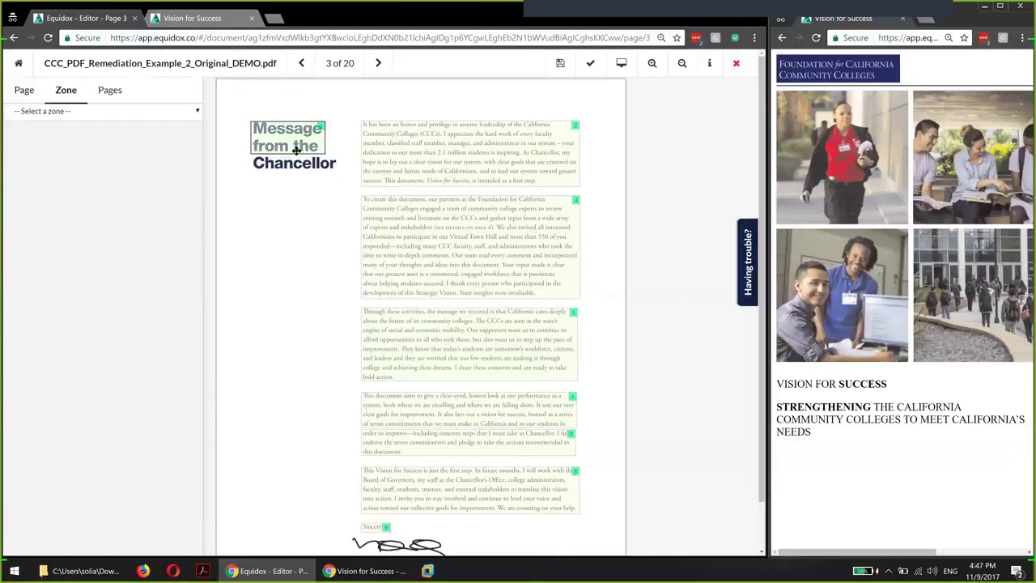
left_click_drag(297, 155, 297, 172)
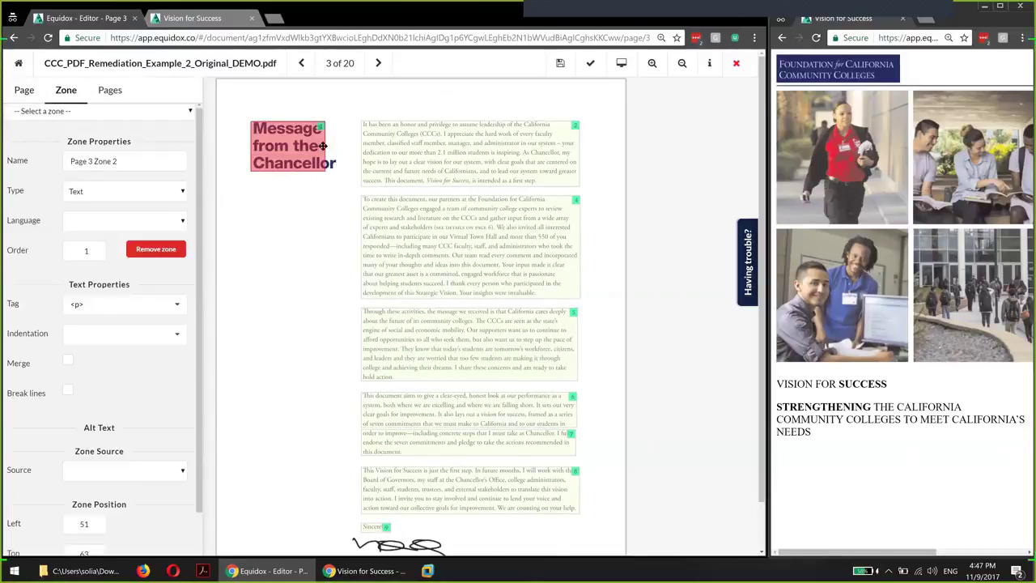
left_click_drag(342, 156, 340, 158)
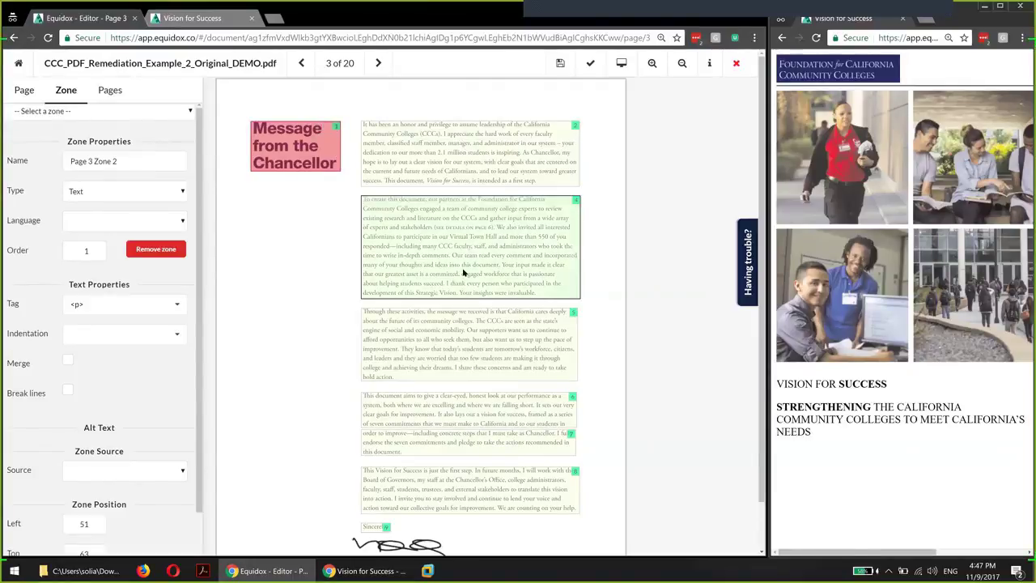
Delete the zone on the fourth paragraph's last lines, extend the zone above over the whole paragraph and refresh the preview
scroll(462, 271, "down", 1)
scroll(271, 310, "up", 1)
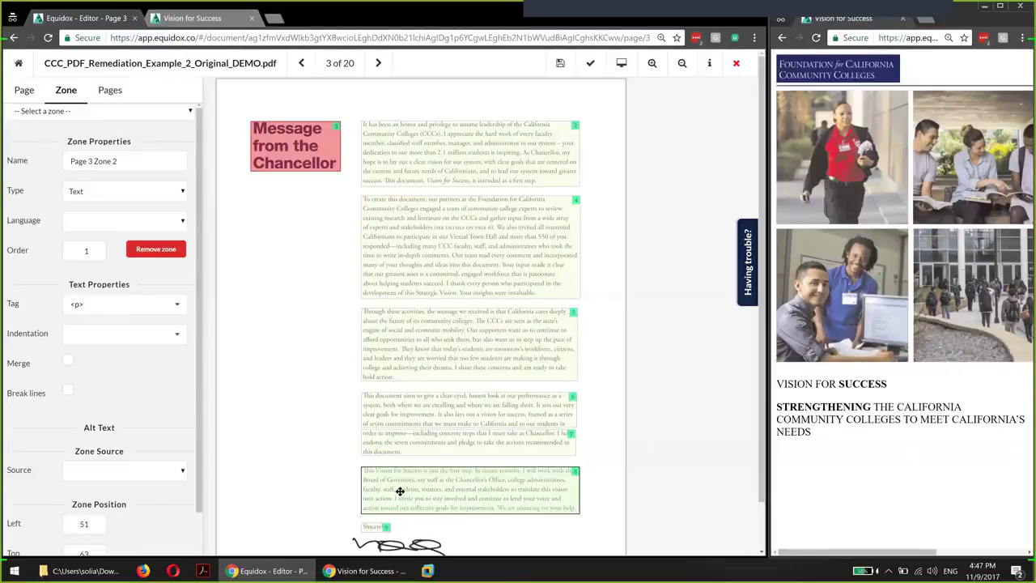
left_click(446, 440)
key("Delete")
left_click_drag(459, 424, 466, 460)
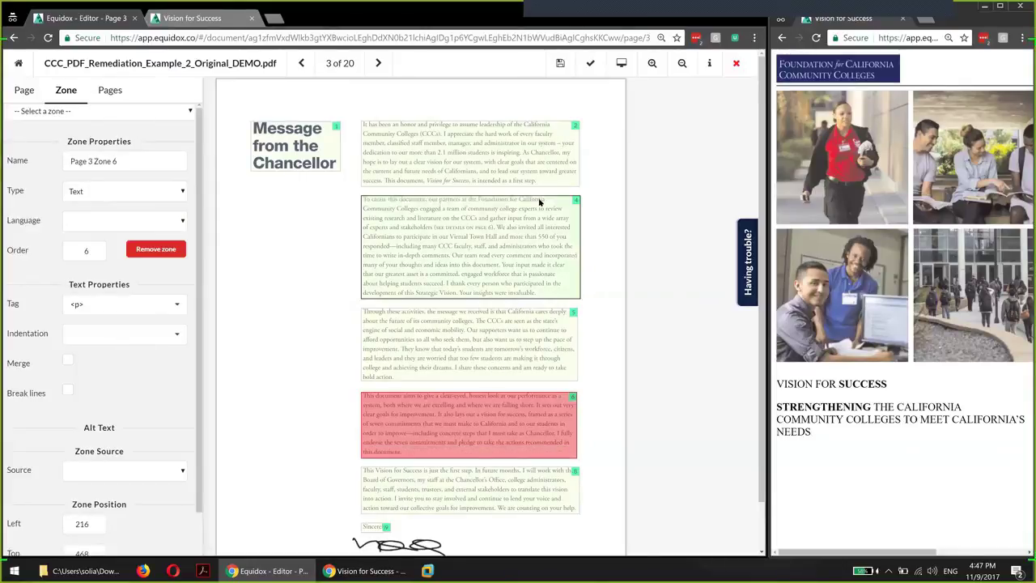
left_click(621, 64)
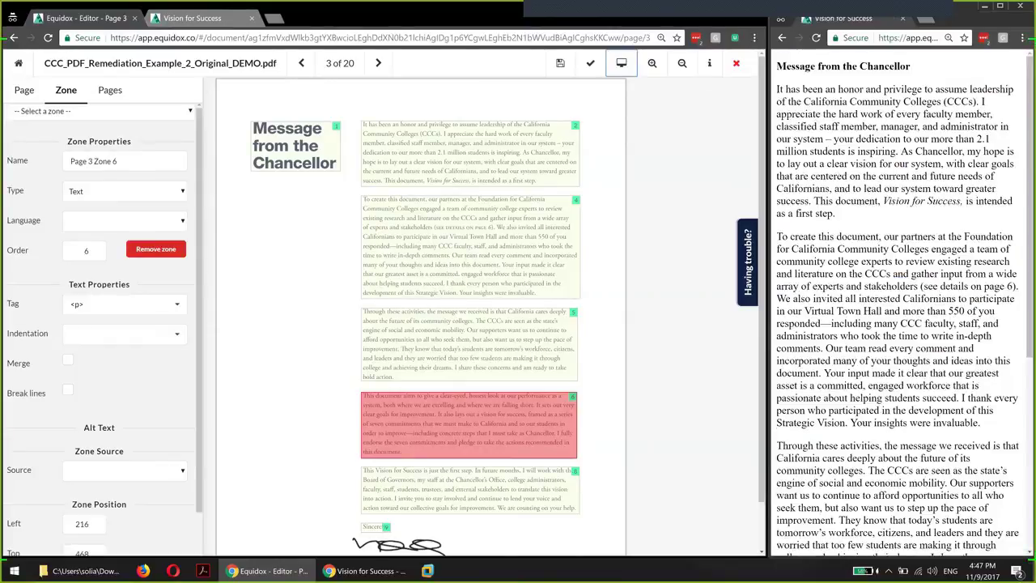
Draw a zone around the handwritten signature at the end of page 3's letter and set its type to Graphic
scroll(797, 397, "down", 5)
scroll(328, 486, "down", 1)
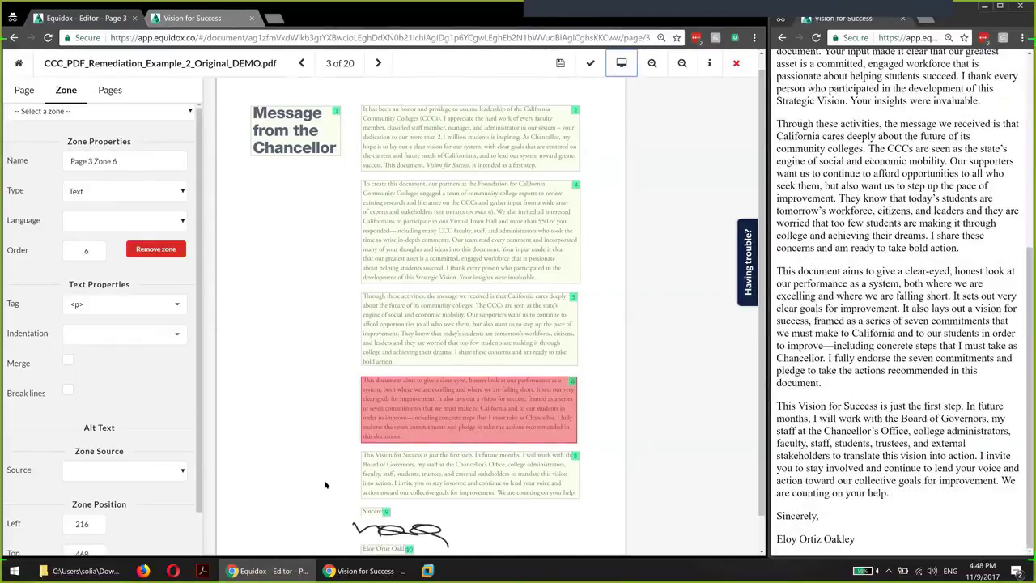
left_click_drag(350, 484, 483, 506)
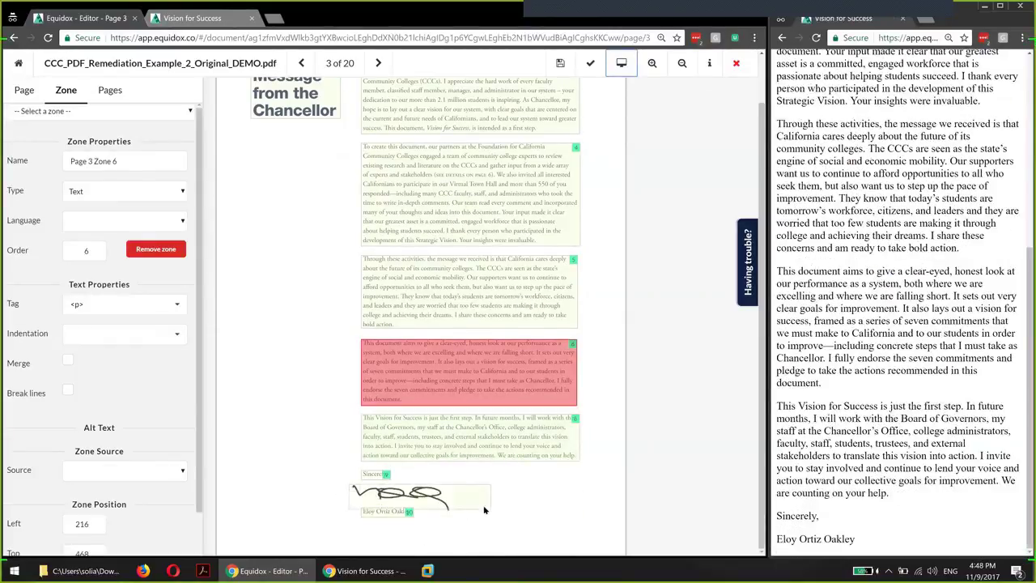
left_click(126, 191)
left_click(98, 301)
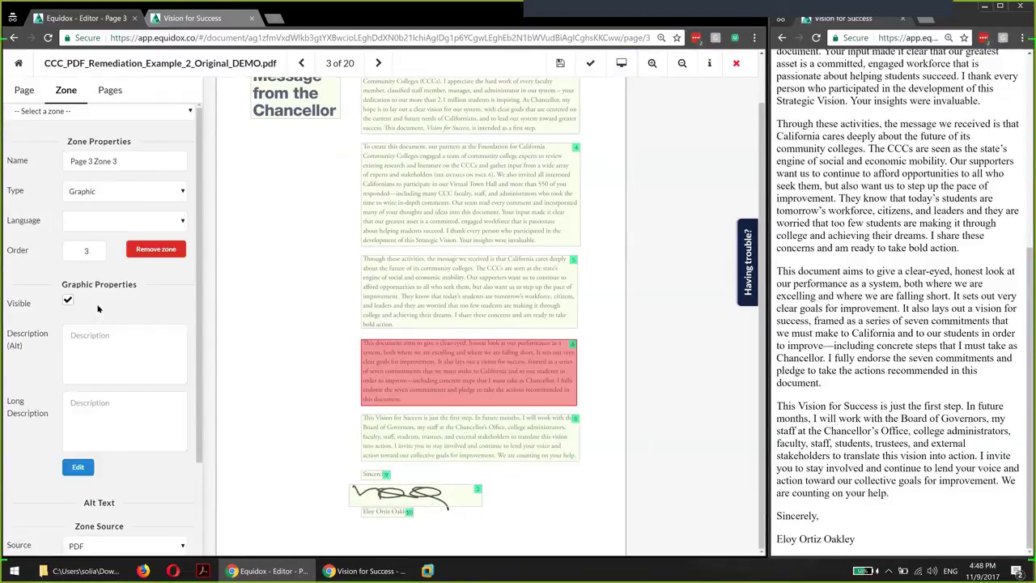
Give the signature graphic an alt description of "Sig:" followed by the chancellor's full name, and refresh the page preview
left_click(113, 348)
type("Sig")
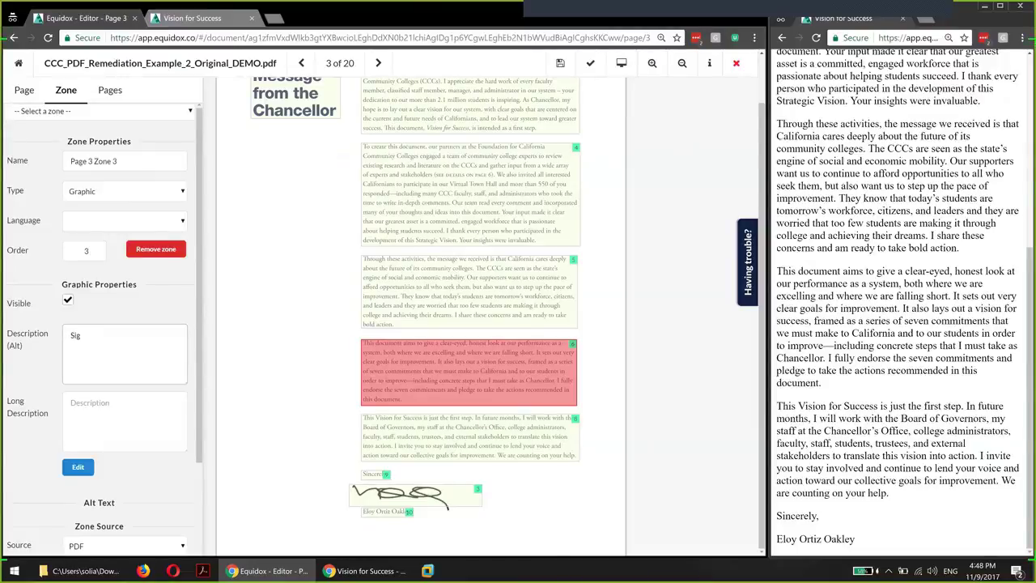
type("n: Eloy Ortiz Oakley")
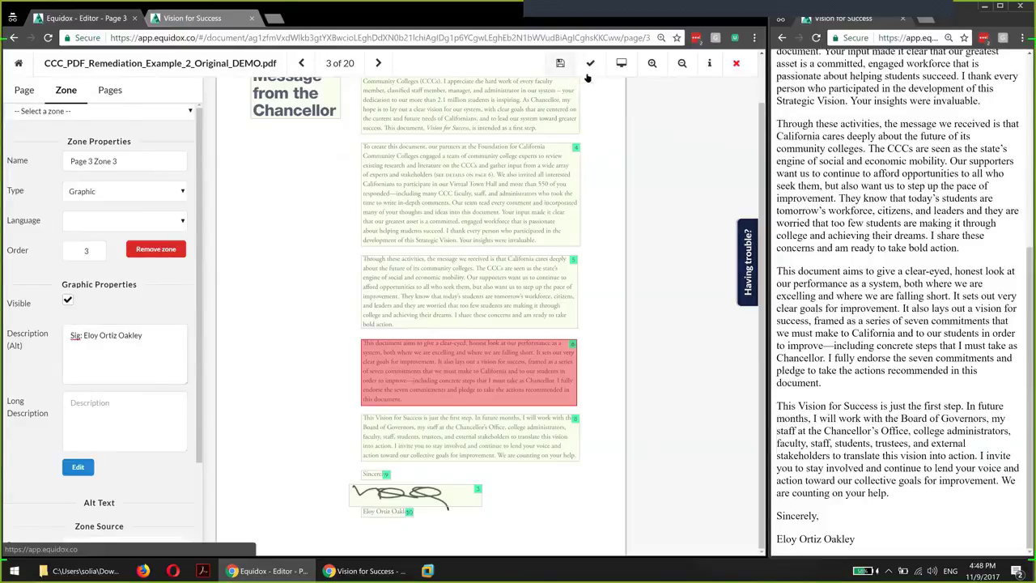
left_click(621, 63)
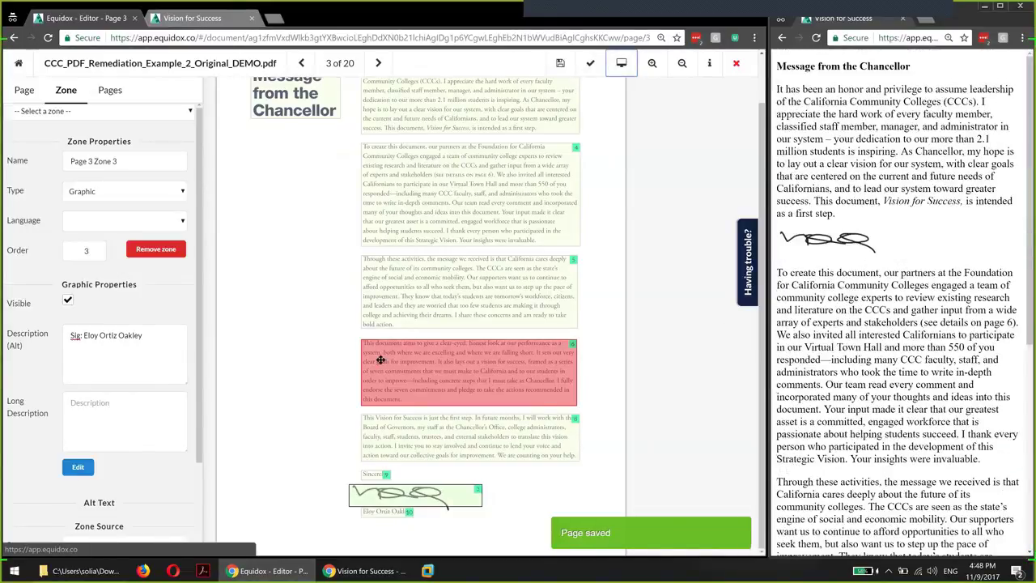
Re-order page 3's zones automatically with the 1col reading order and check the signature's place in a refreshed preview
left_click(25, 92)
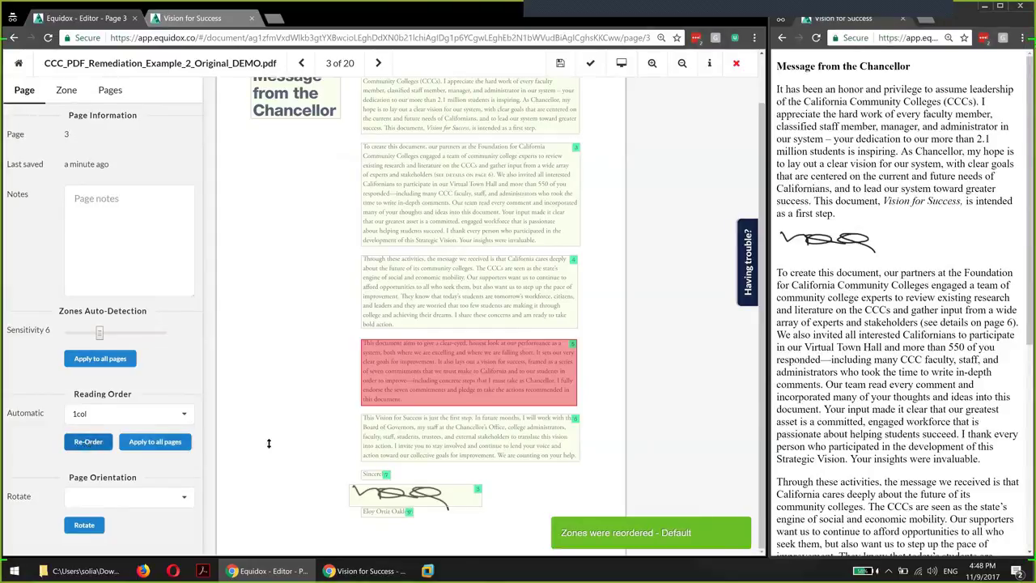
scroll(530, 290, "up", 2)
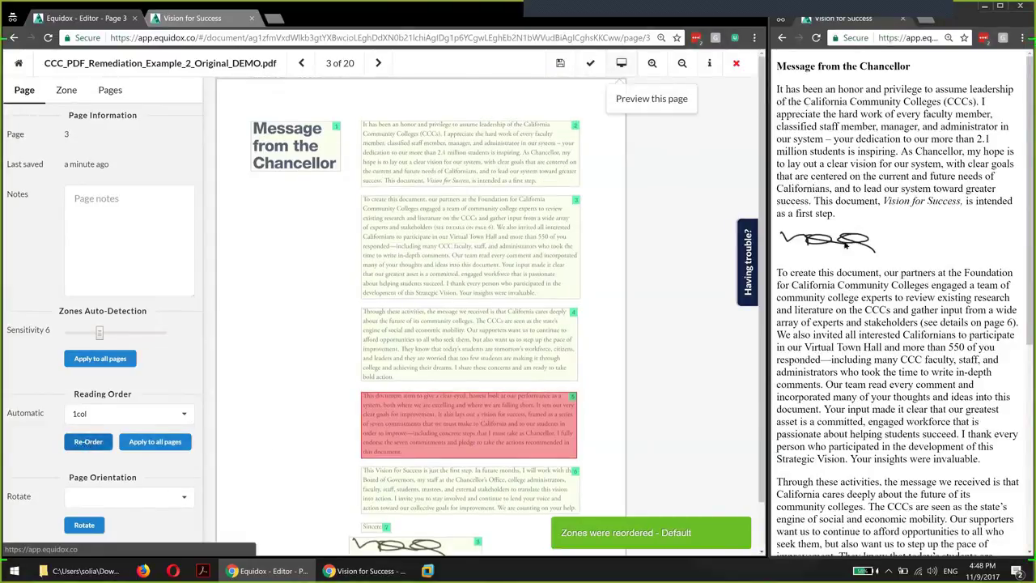
left_click(621, 63)
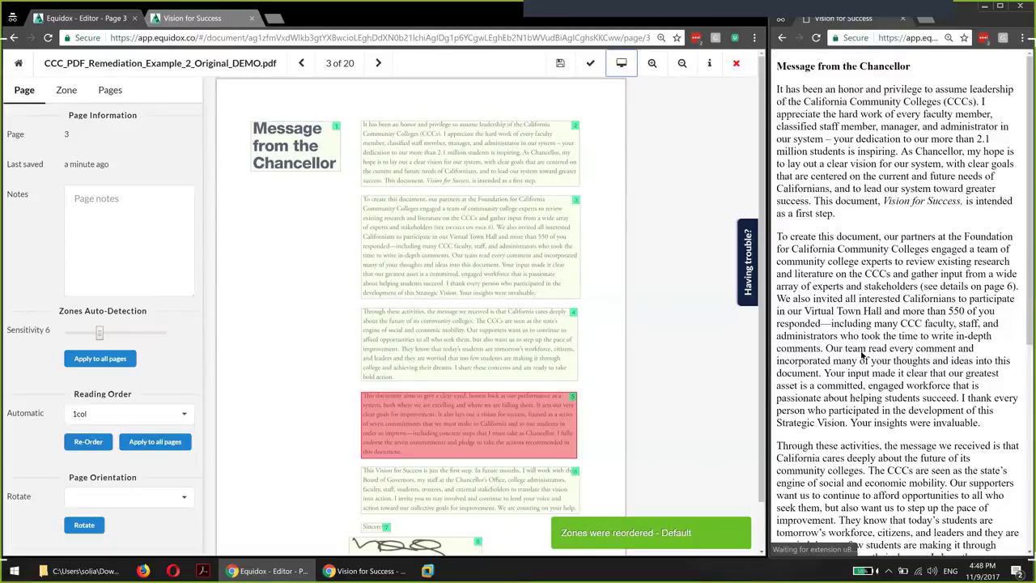
scroll(862, 354, "down", 5)
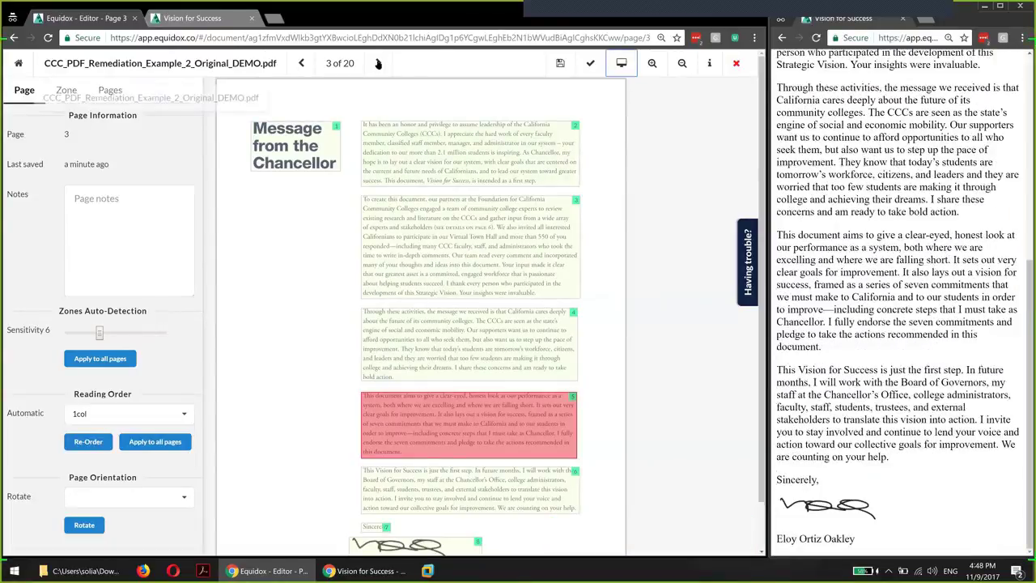
Open page 4 of the document, the Acknowledgments page
left_click(118, 94)
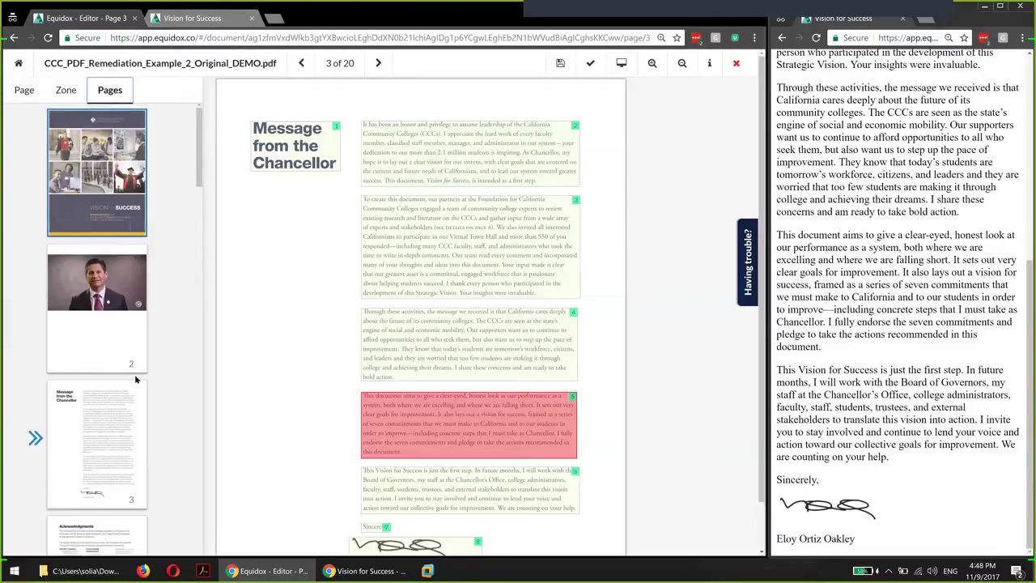
scroll(135, 381, "down", 2)
left_click(126, 397)
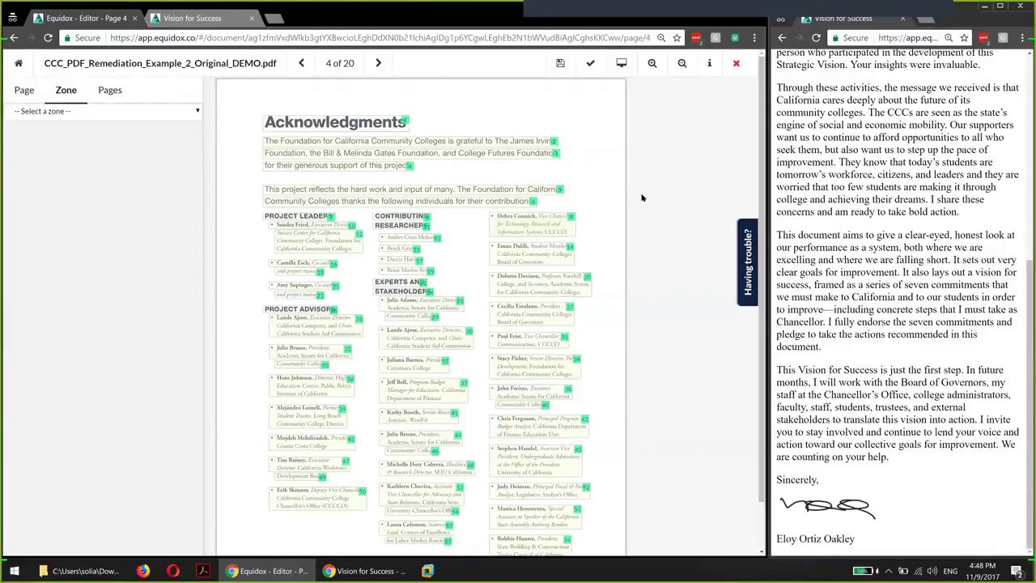
Preview page 4 and review the reading order of its headings and three columns of names
scroll(650, 215, "down", 1)
scroll(650, 208, "up", 1)
left_click(621, 62)
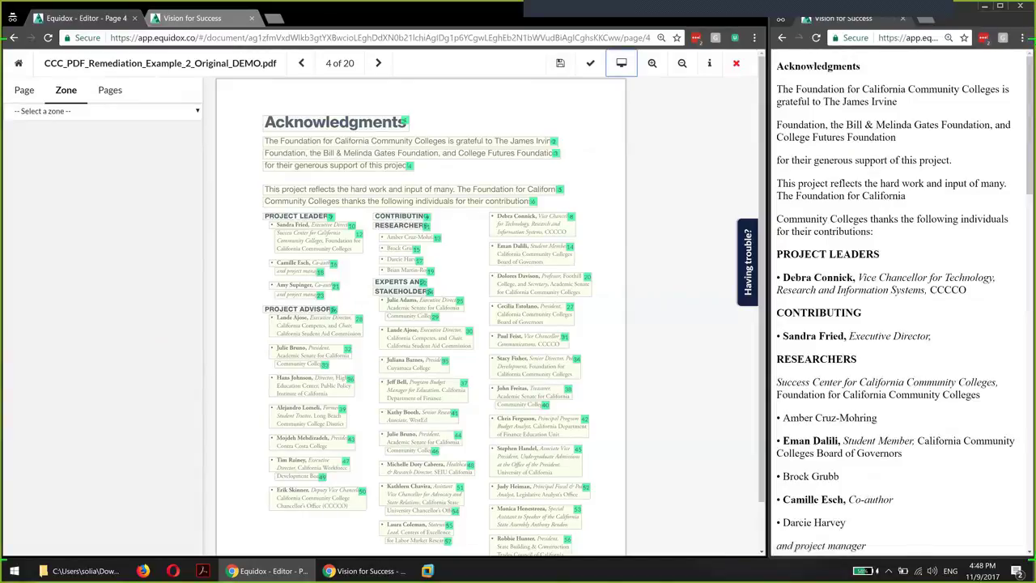
scroll(897, 366, "down", 4)
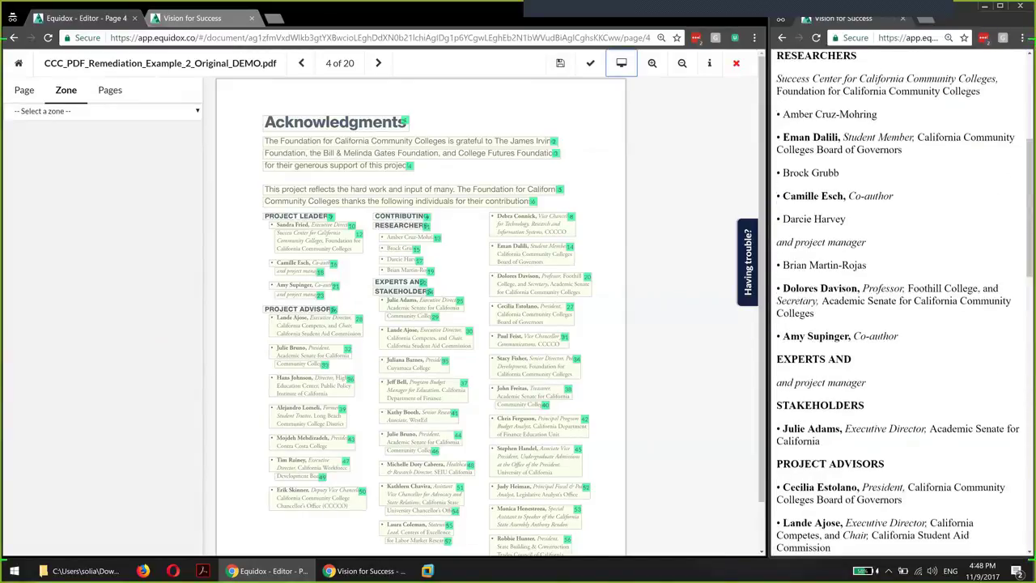
scroll(897, 366, "down", 10)
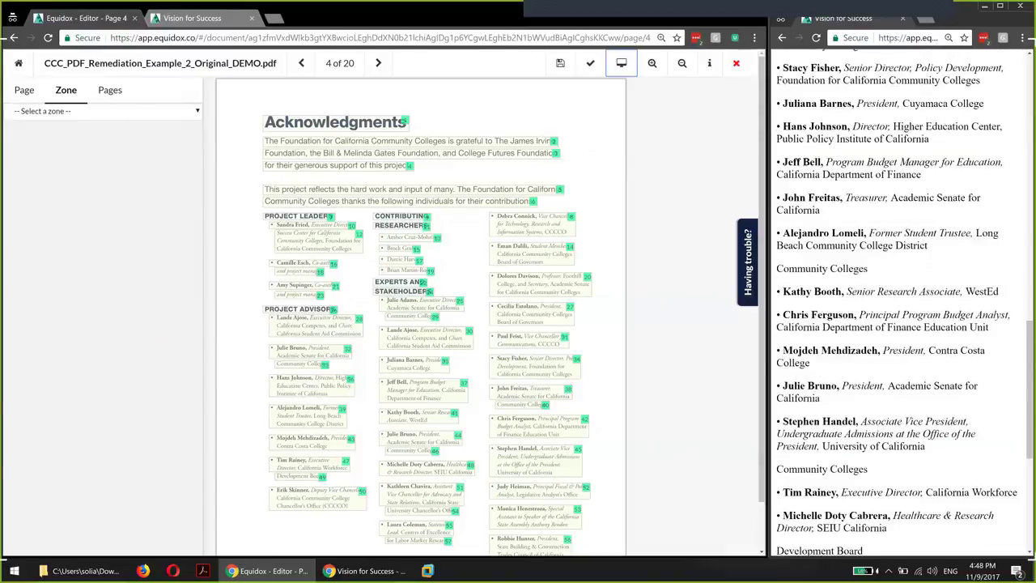
Set page 4's zone auto-detection sensitivity to 9, trying 7 on the way
left_click(25, 91)
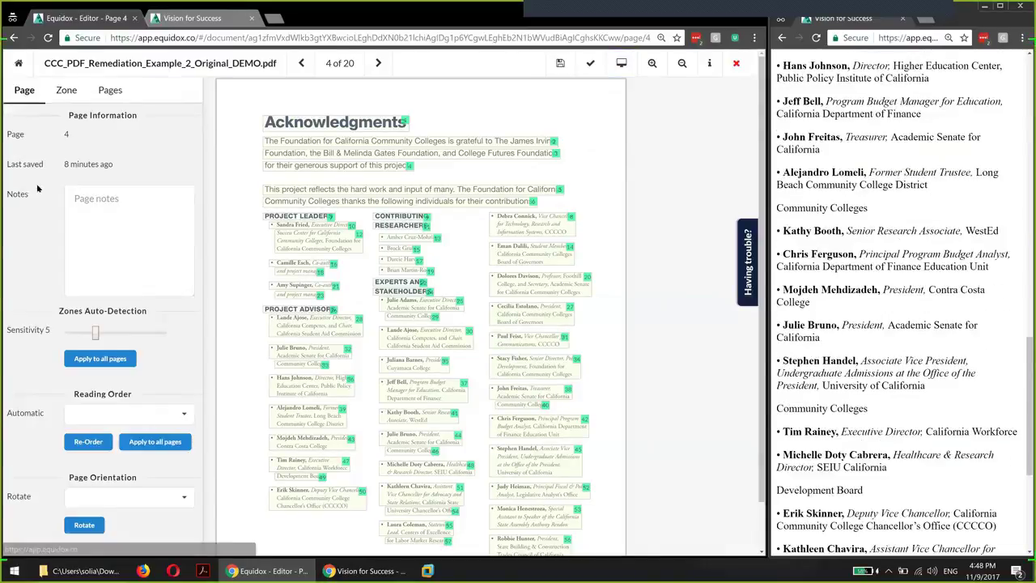
left_click(108, 332)
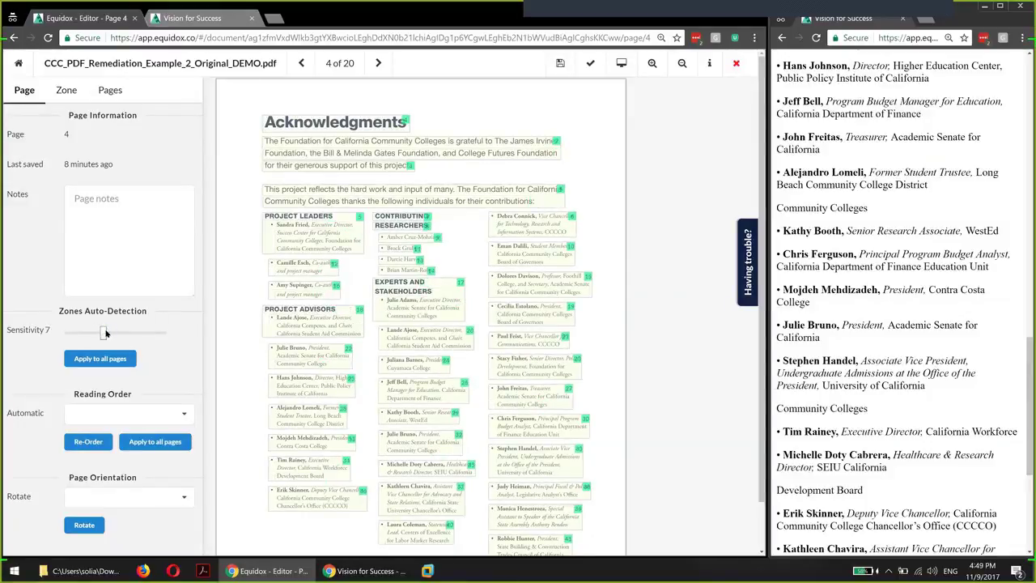
left_click(111, 331)
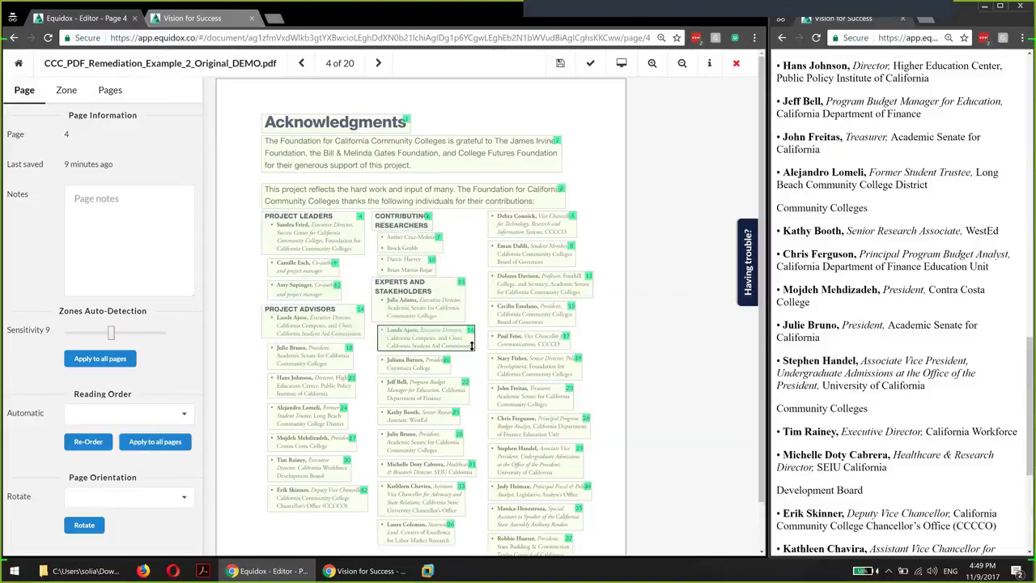
Try to draw a single zone over the whole third column of names on page 4
scroll(549, 364, "down", 1)
scroll(557, 488, "down", 1)
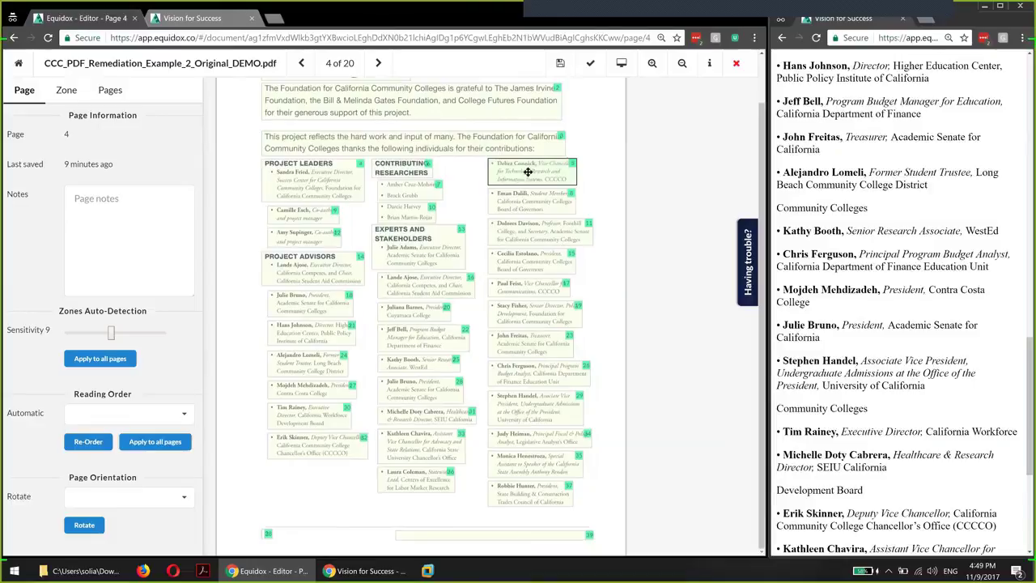
left_click_drag(488, 168, 480, 167)
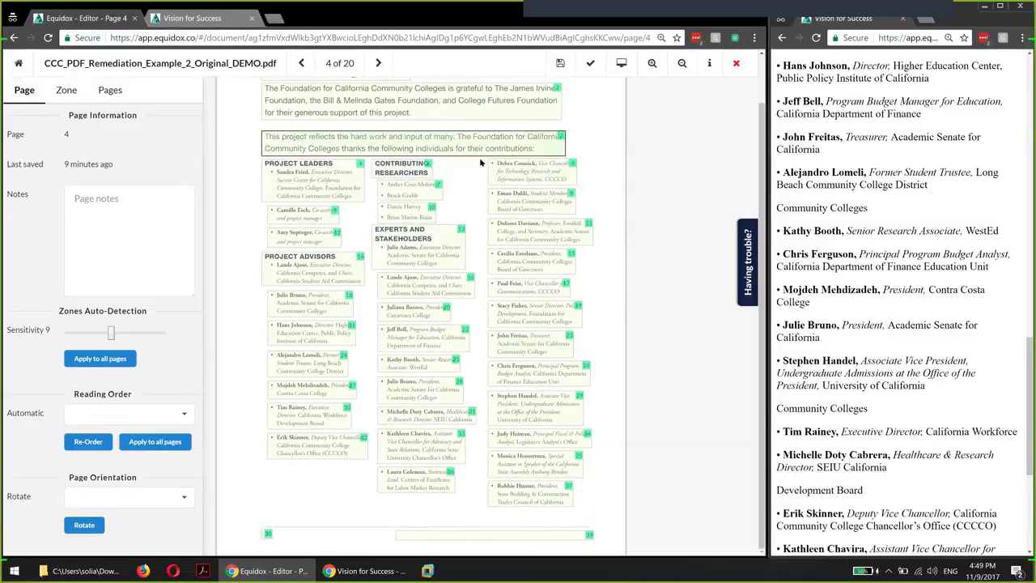
left_click(480, 158)
left_click_drag(603, 292, 597, 512)
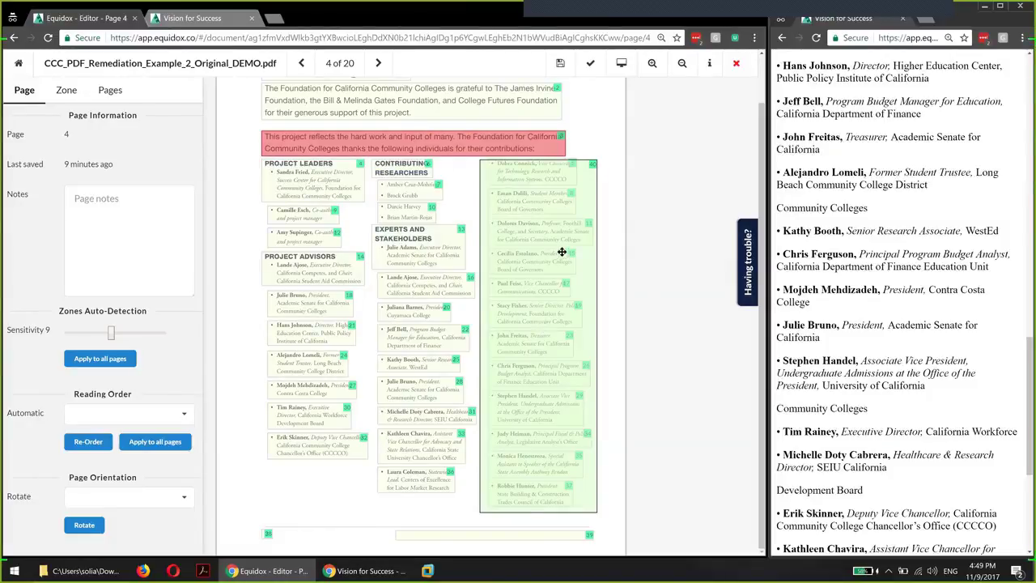
Try a zone auto-detection sensitivity of 12 on page 4 and return it to 9
key("Right")
key("Right")
key("Right")
key("Right")
key("Left")
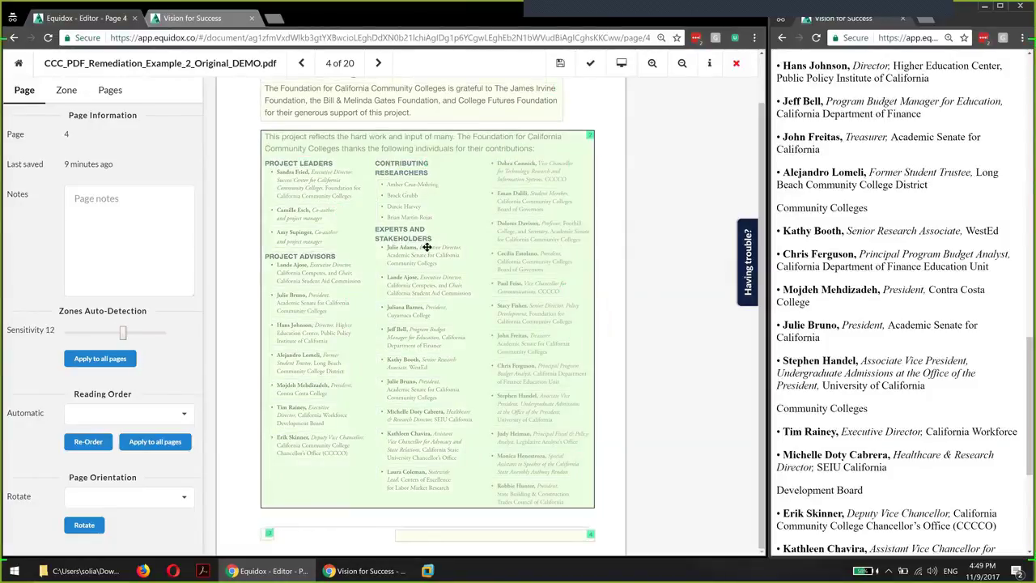
key("Left")
key("Left")
left_click(96, 334)
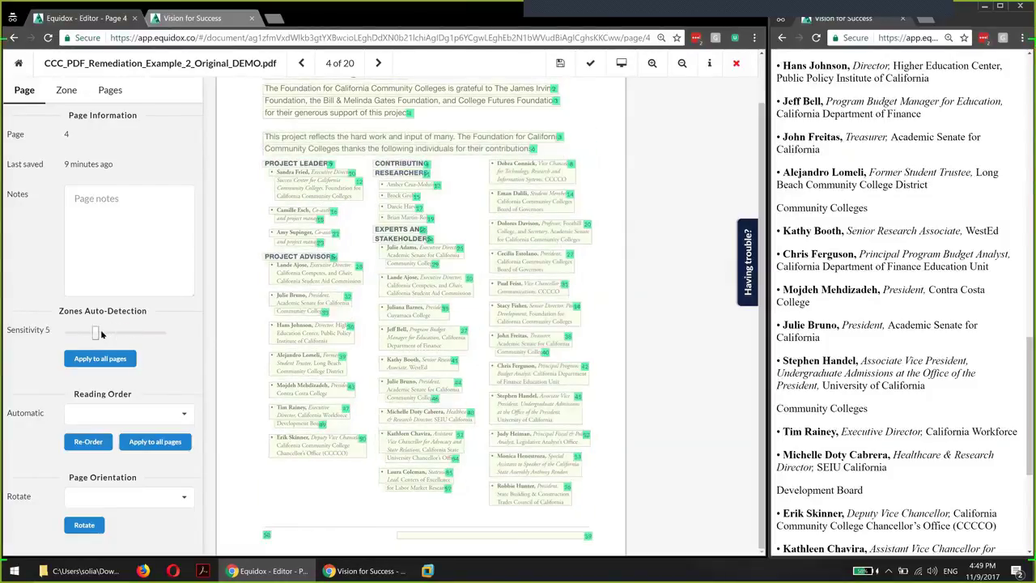
left_click(104, 334)
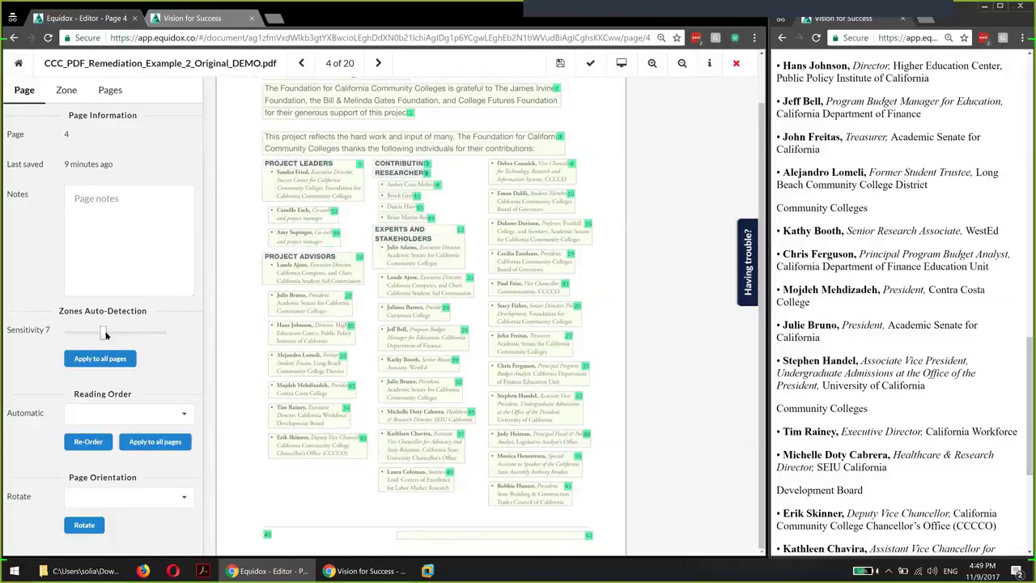
left_click(111, 333)
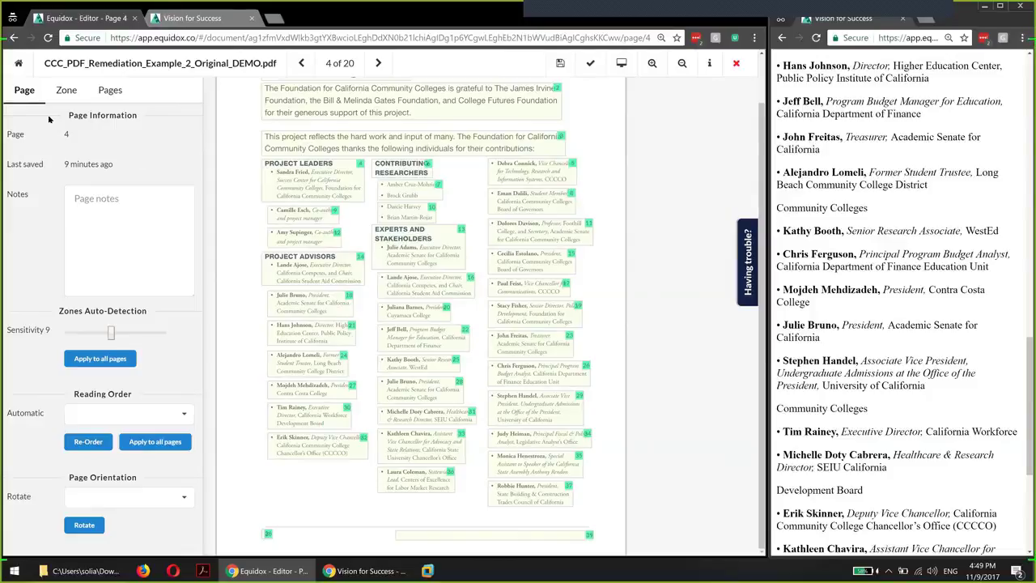
Draw a new zone over the third column of names and adjust its size and position to enclose every entry
left_click(68, 92)
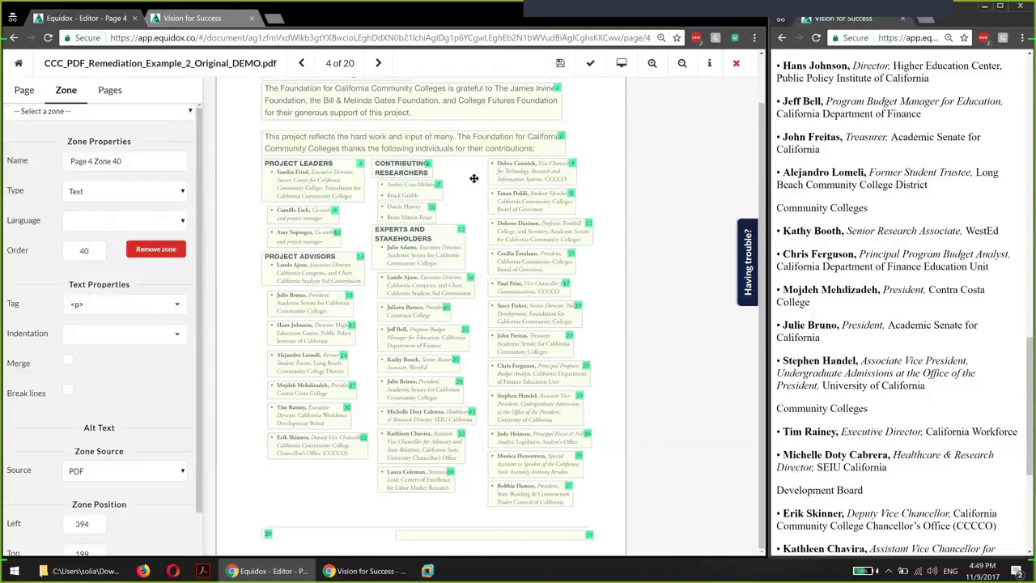
left_click_drag(604, 507, 460, 162)
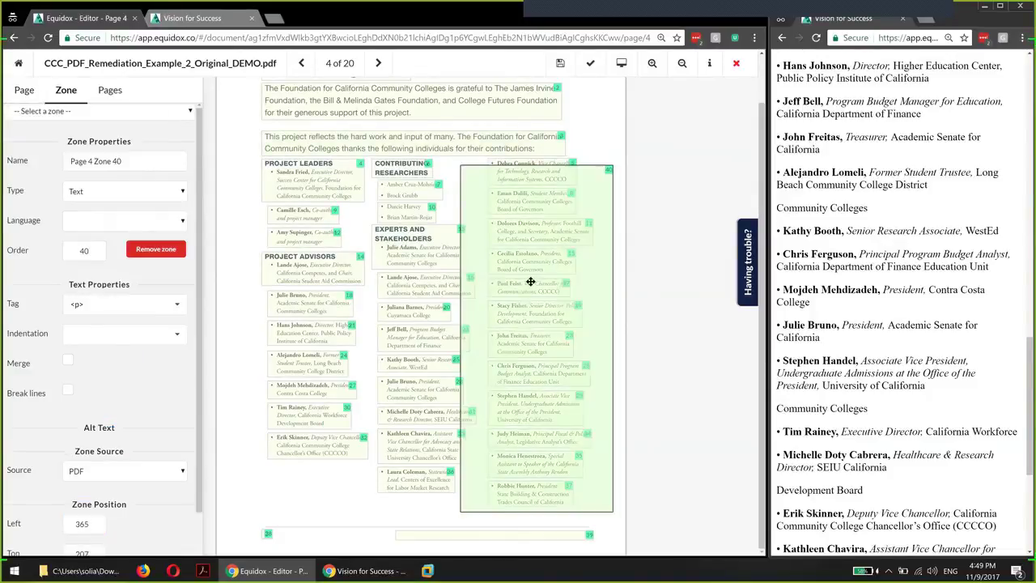
mouse_move(532, 284)
left_mouse_down()
mouse_move(546, 292)
mouse_move(535, 298)
left_mouse_up()
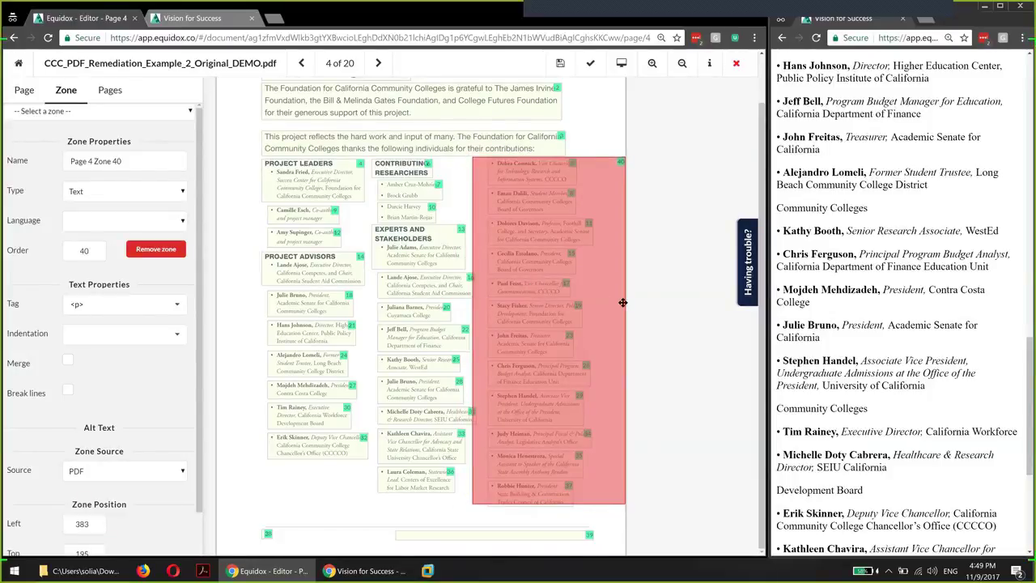
left_click_drag(612, 304, 595, 307)
left_click_drag(541, 505, 539, 514)
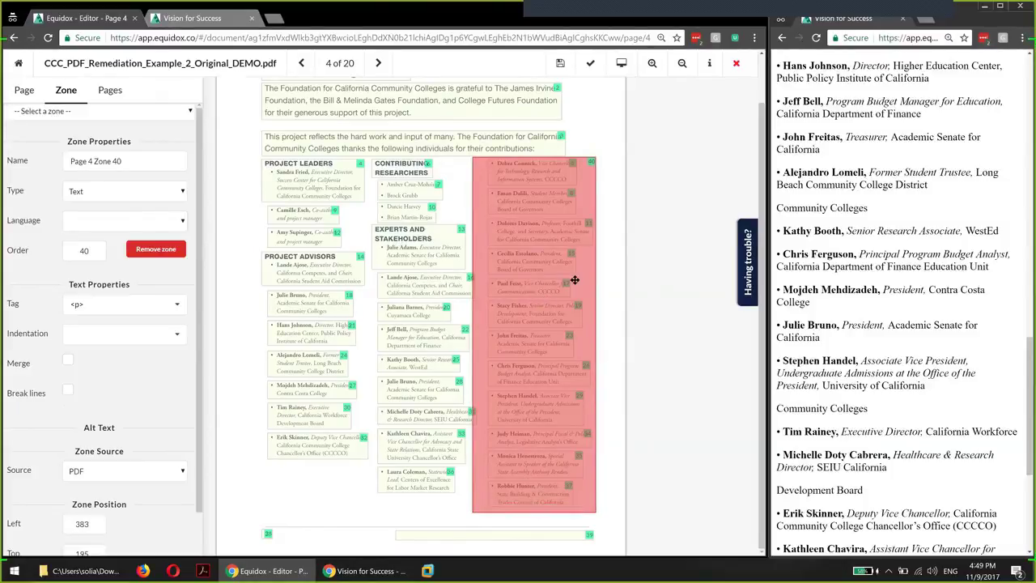
left_click_drag(561, 279, 547, 289)
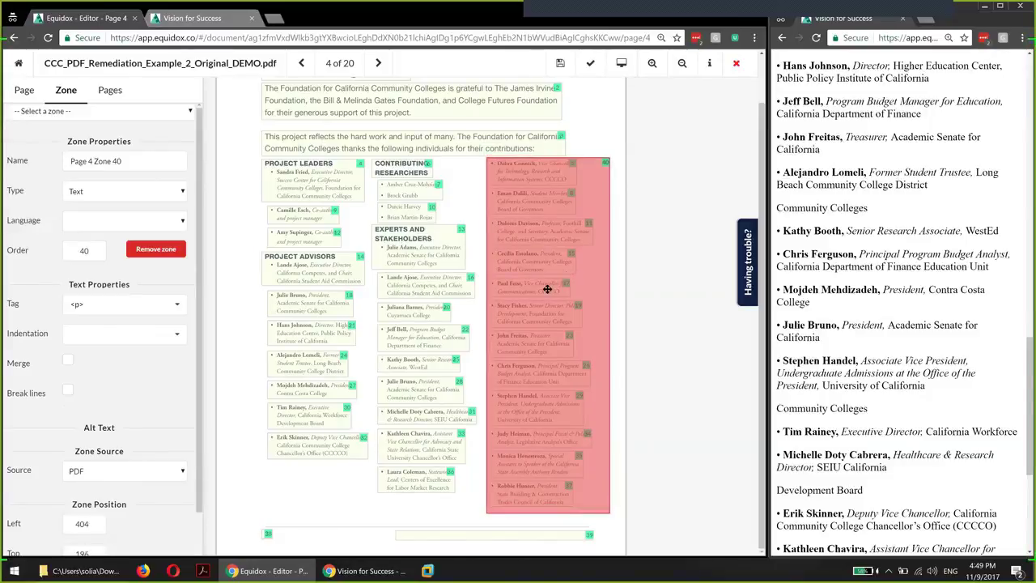
Change the third column's zone to the Sensitivity type and set its sensitivity to 0 to clear the small zones inside
left_click(129, 194)
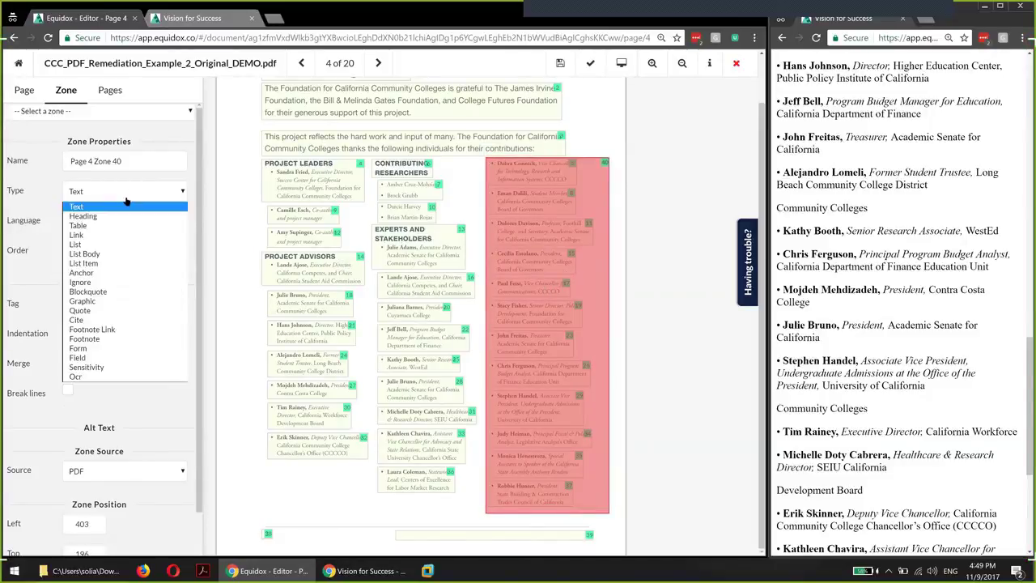
left_click(87, 367)
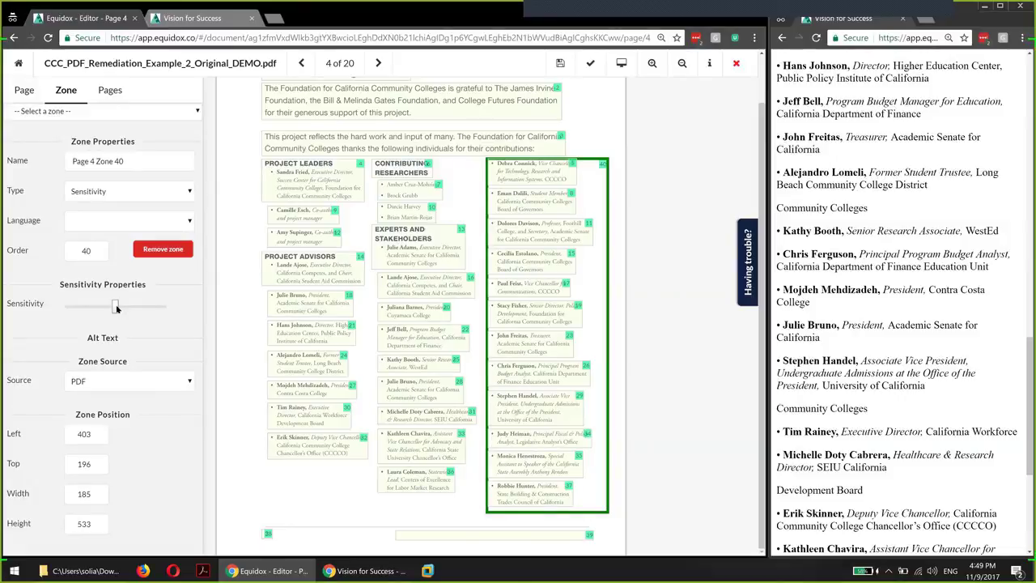
left_click_drag(63, 310, 50, 304)
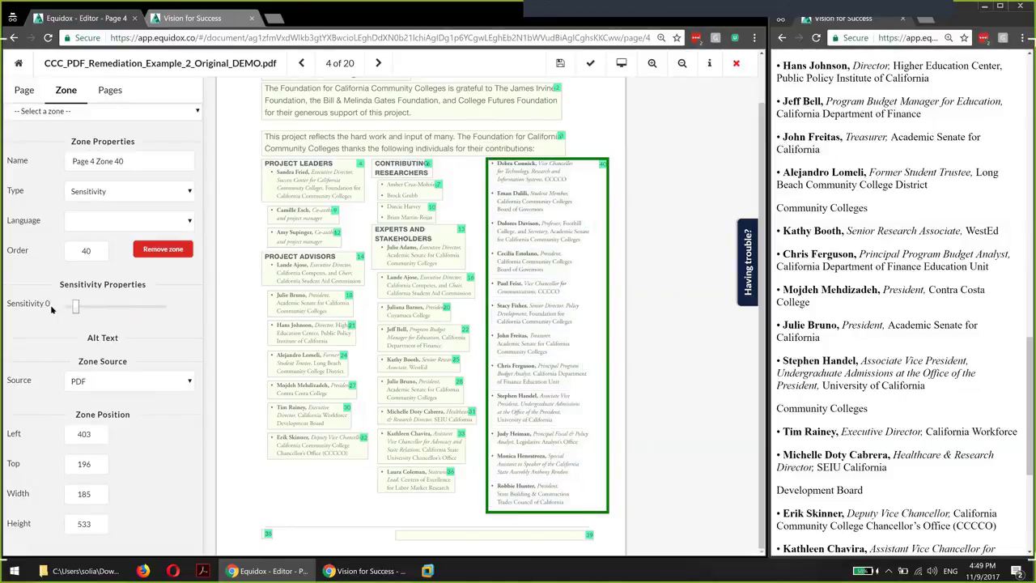
Change the third column's zone type to an unordered List and detect its list items
left_click(123, 199)
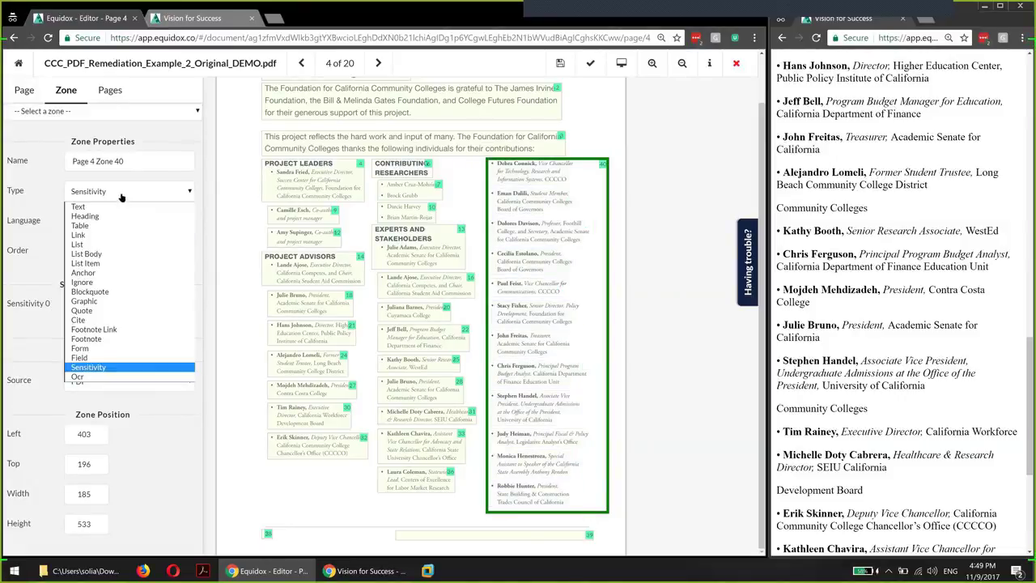
left_click(81, 244)
left_click(81, 487)
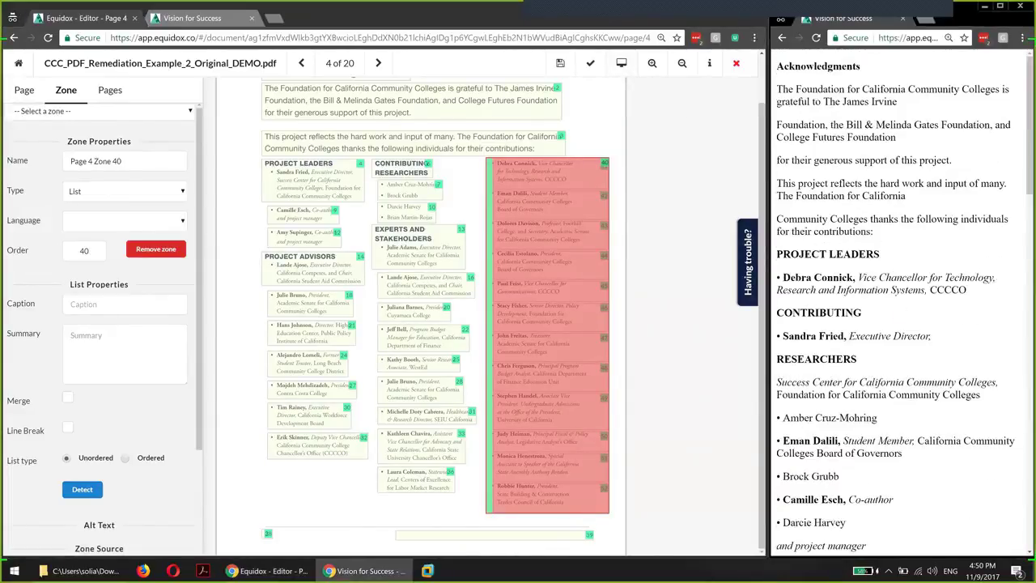
Refresh the HTML preview of page 4 and examine its introduction, group headings, separate name entries and the third column's bulleted list
left_click_drag(770, 248, 726, 252)
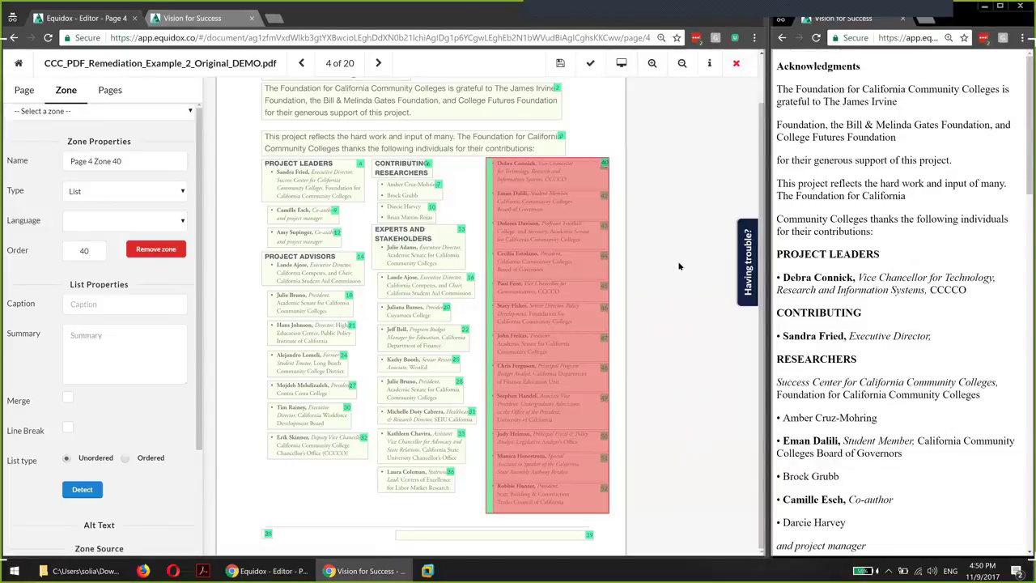
left_click(525, 67)
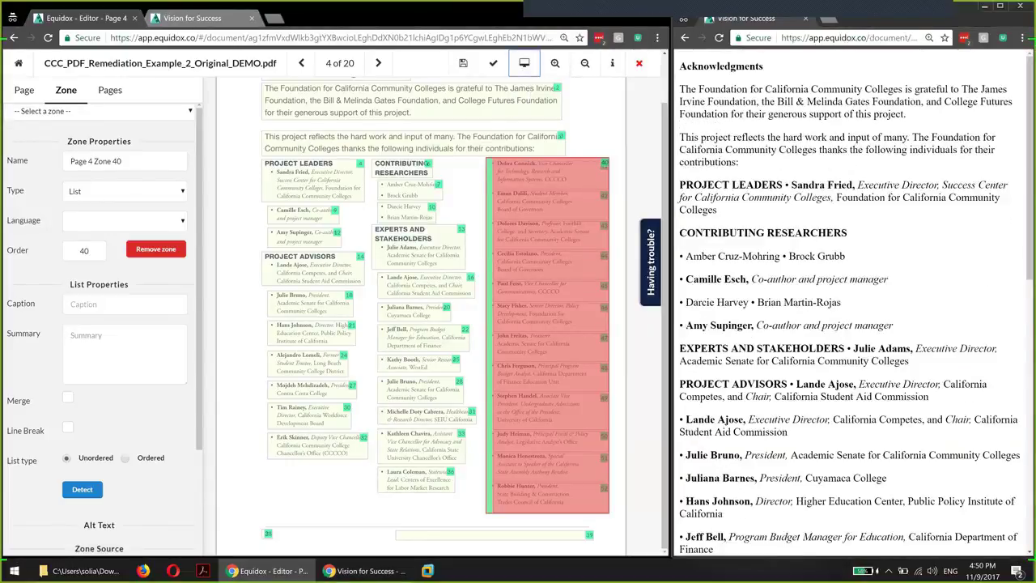
left_click_drag(906, 114, 701, 69)
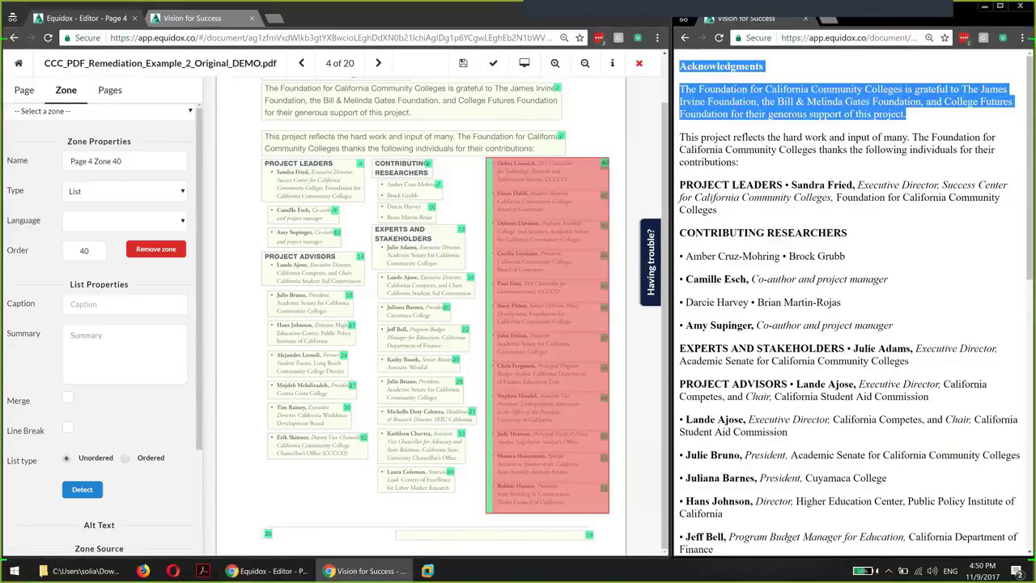
left_click_drag(681, 186, 784, 186)
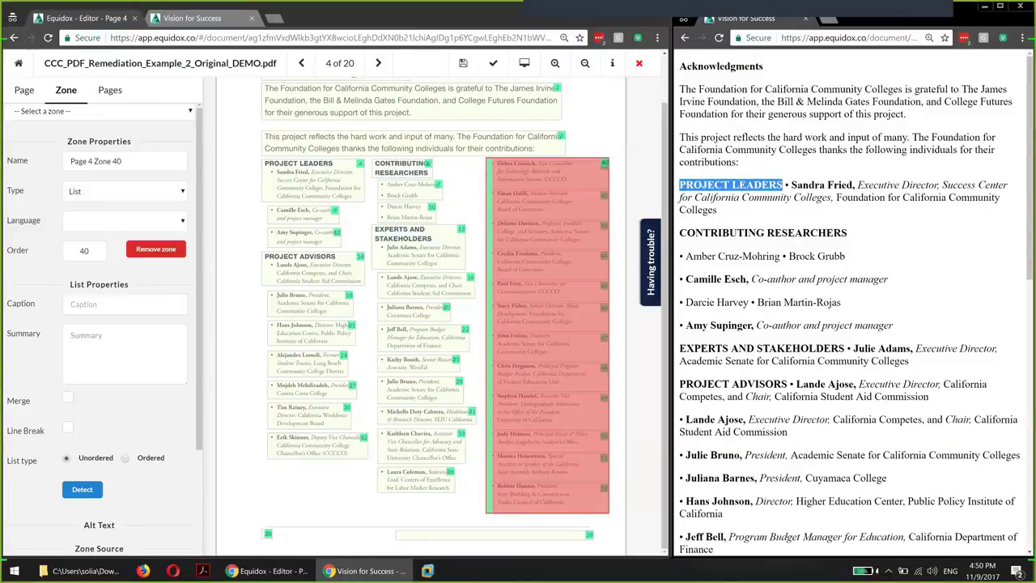
left_click_drag(687, 397, 790, 383)
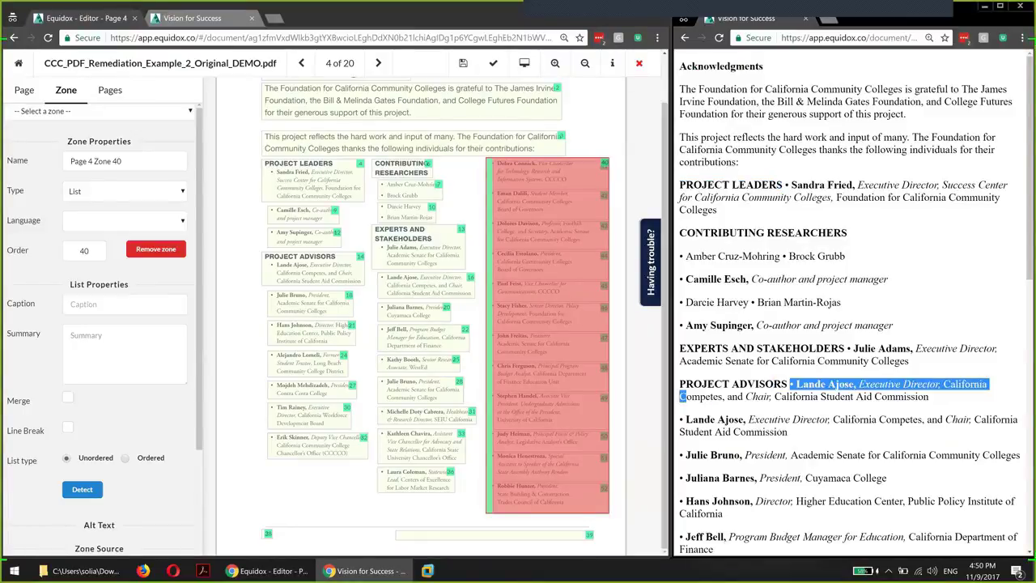
scroll(837, 384, "down", 1)
scroll(837, 384, "down", 2)
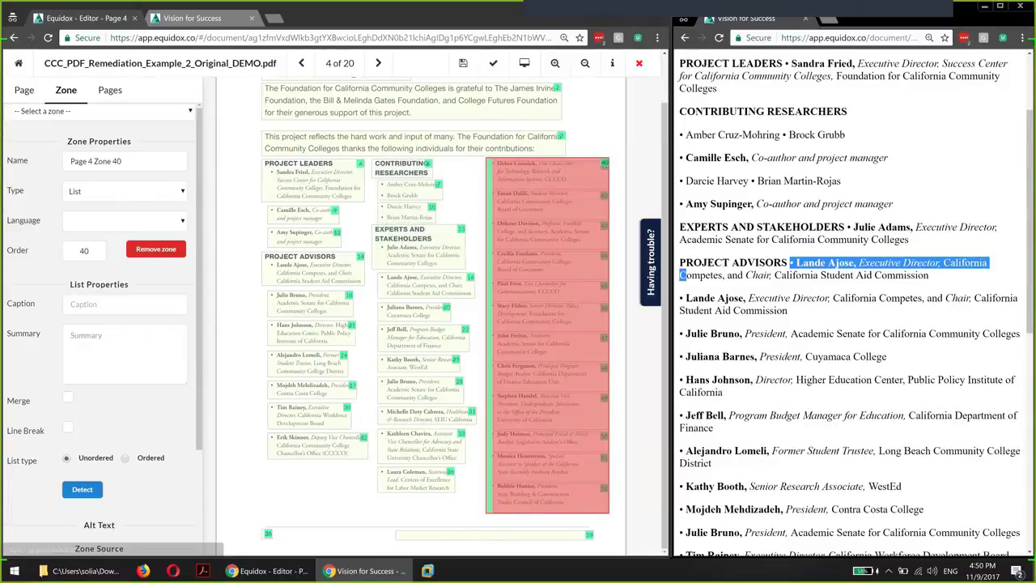
scroll(837, 383, "down", 8)
left_click_drag(706, 266, 798, 539)
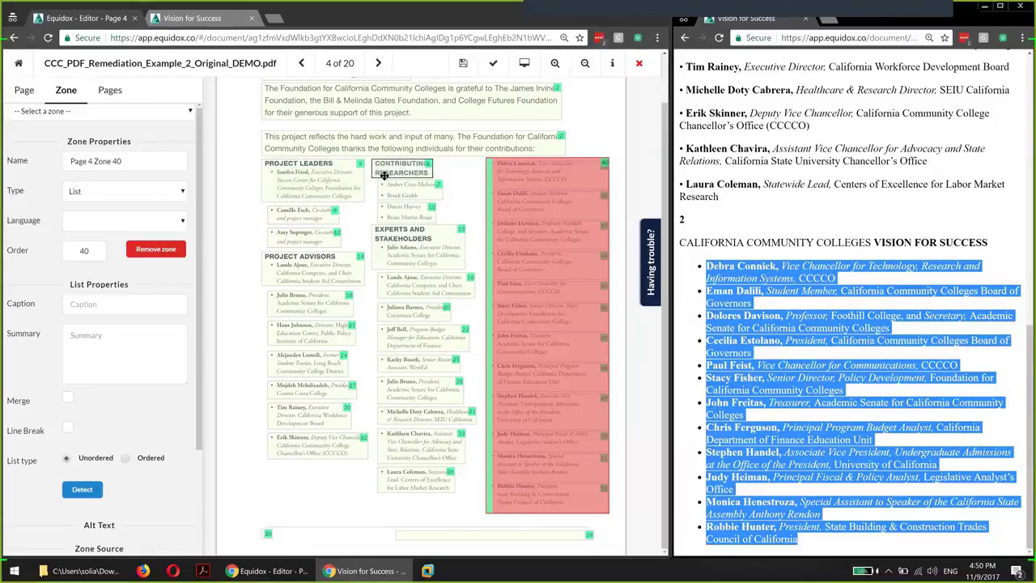
Select the Contributing Researchers heading zone and look through the document's page thumbnails up to the last page
left_click(413, 168)
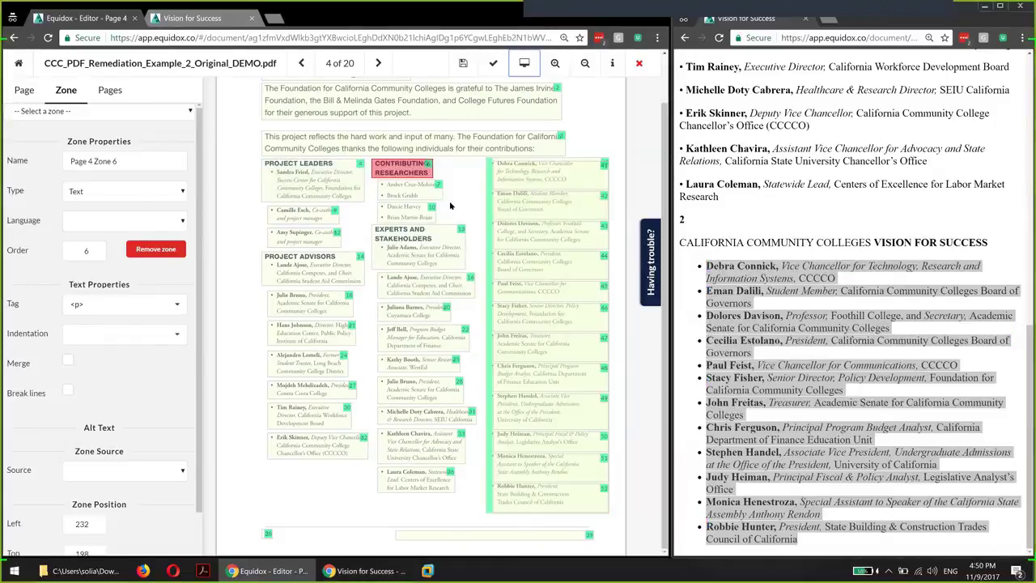
scroll(441, 316, "up", 2)
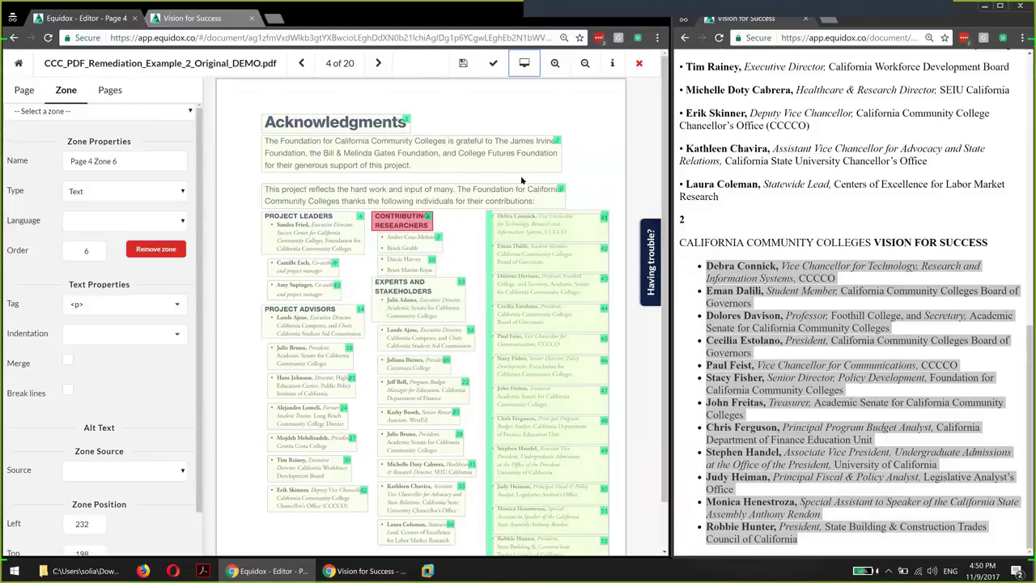
left_click(112, 92)
scroll(138, 296, "down", 10)
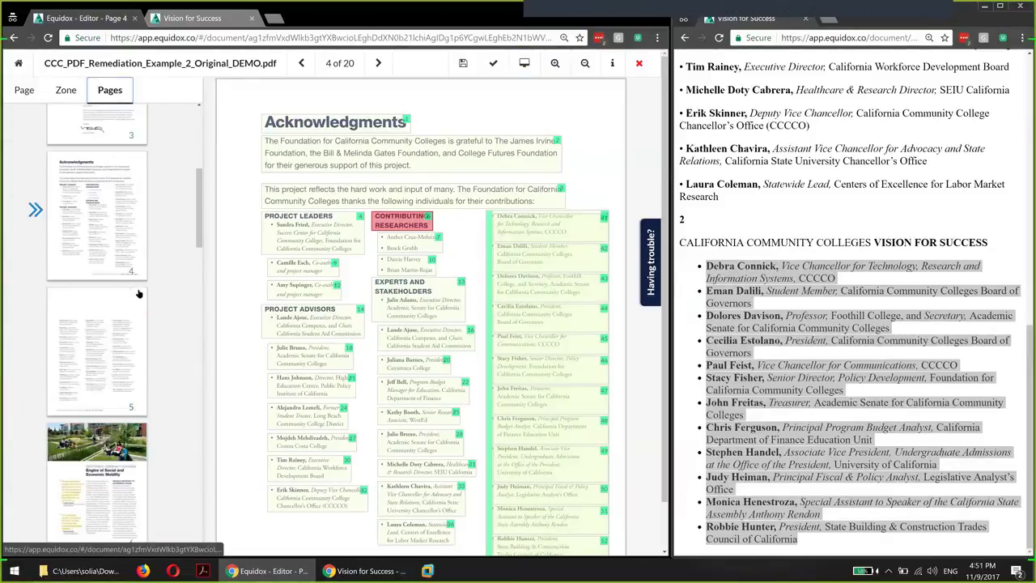
scroll(139, 297, "down", 8)
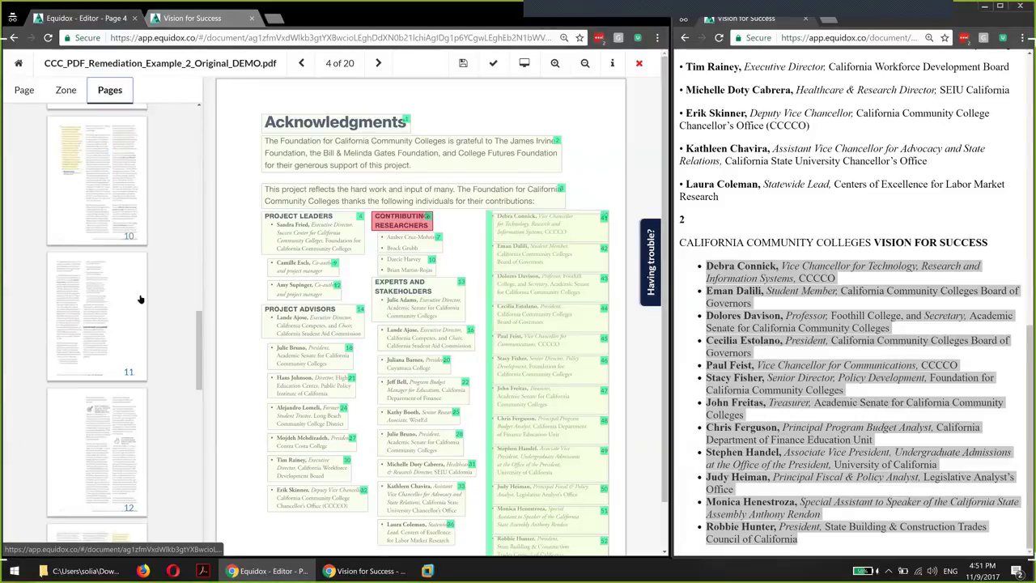
scroll(143, 315, "down", 2)
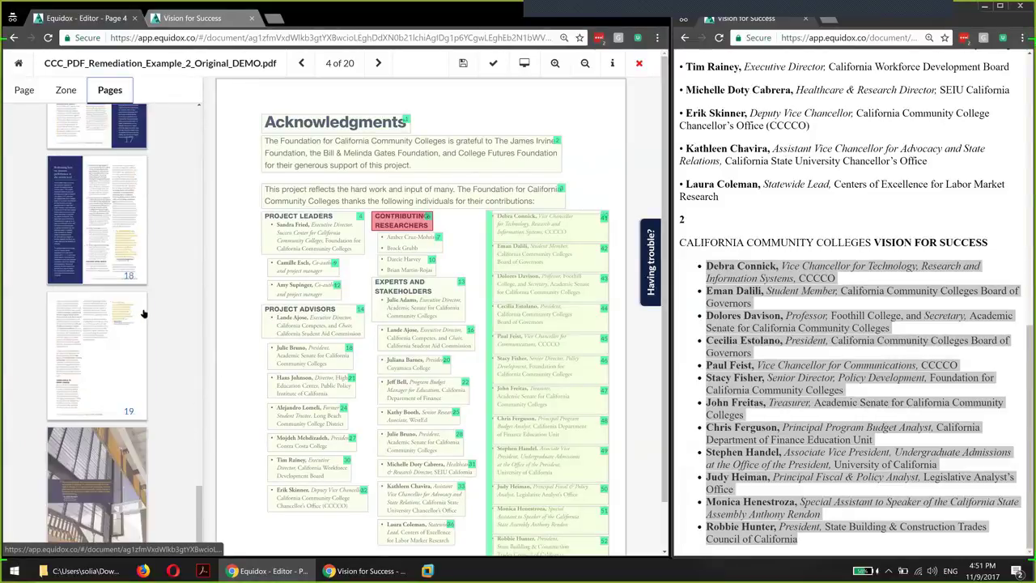
scroll(442, 170, "down", 1)
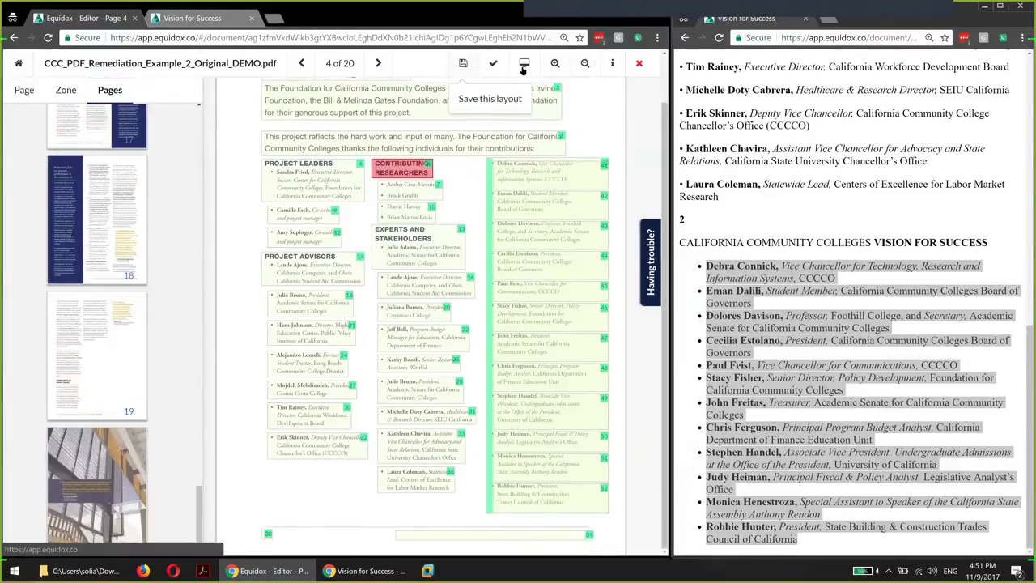
Close the Vision for Success document and filter the document library by "CCC"
left_click(640, 65)
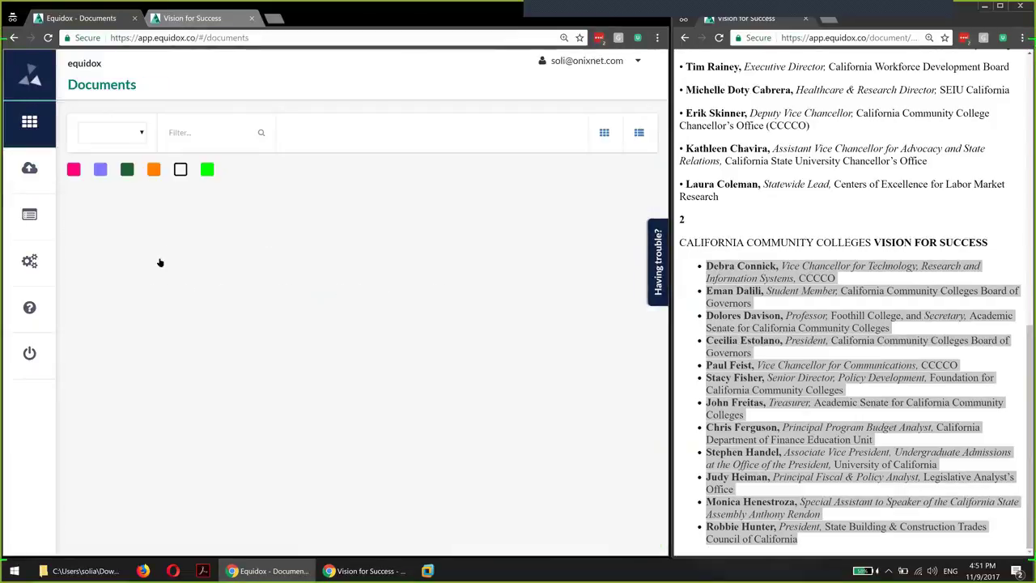
scroll(133, 312, "down", 3)
scroll(133, 312, "up", 3)
left_click(191, 126)
type("C")
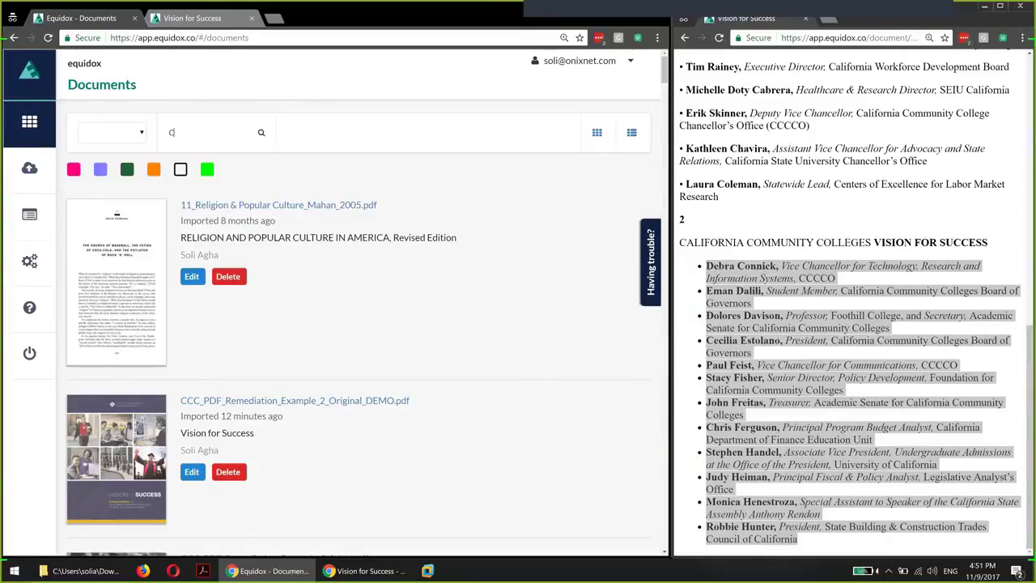
type("CC")
scroll(233, 212, "down", 5)
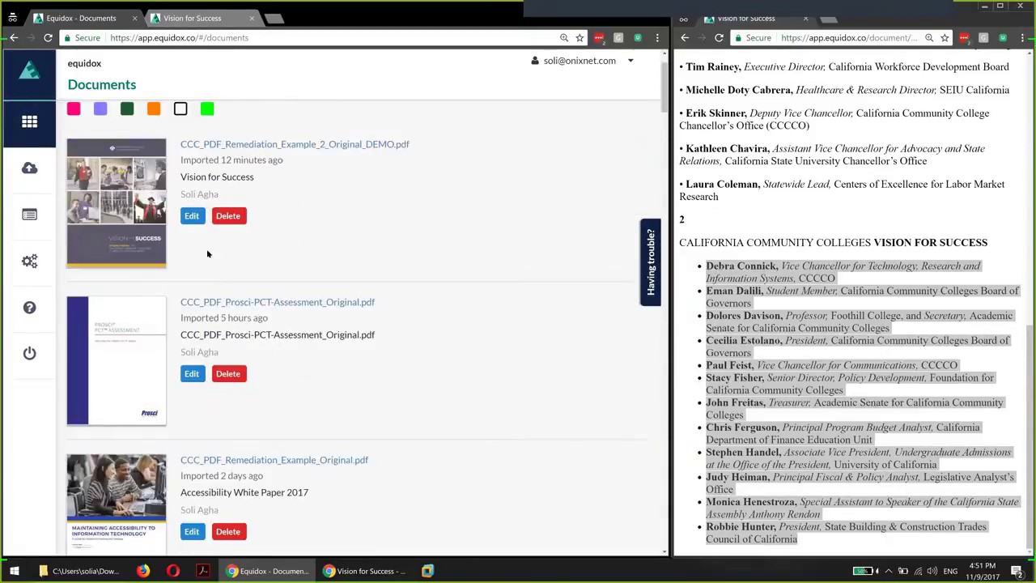
Open page 2 of CCC_PDF_Prosci-PCT-Assessment_Original.pdf in the editor and set its zone auto-detection sensitivity to 9
left_click(282, 181)
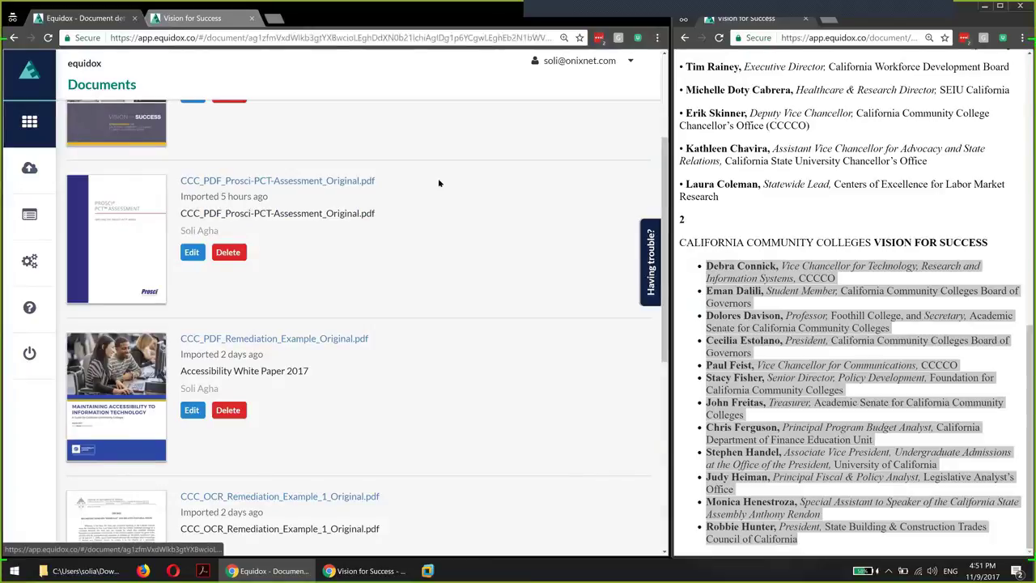
scroll(267, 270, "up", 1)
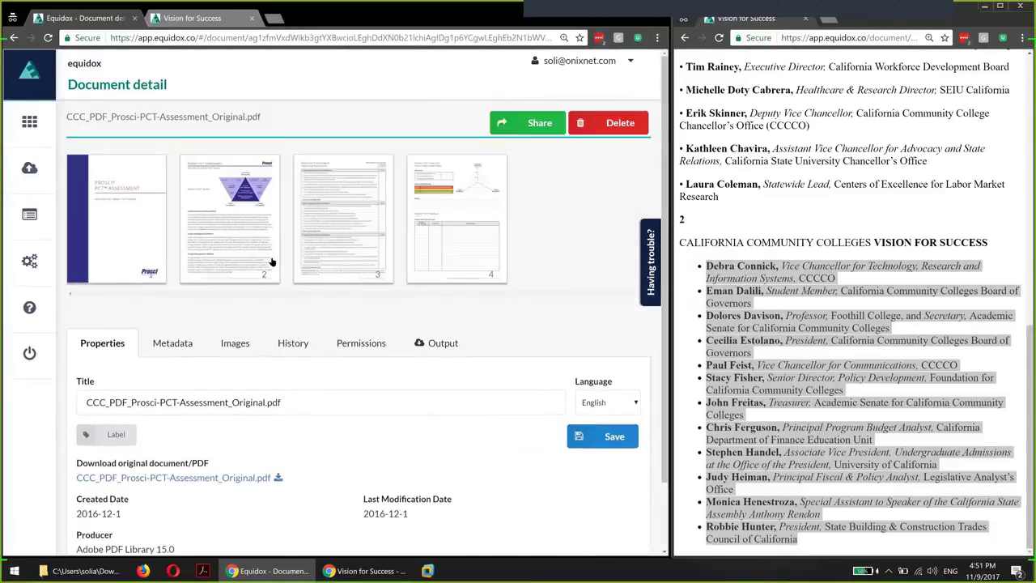
left_click(246, 210)
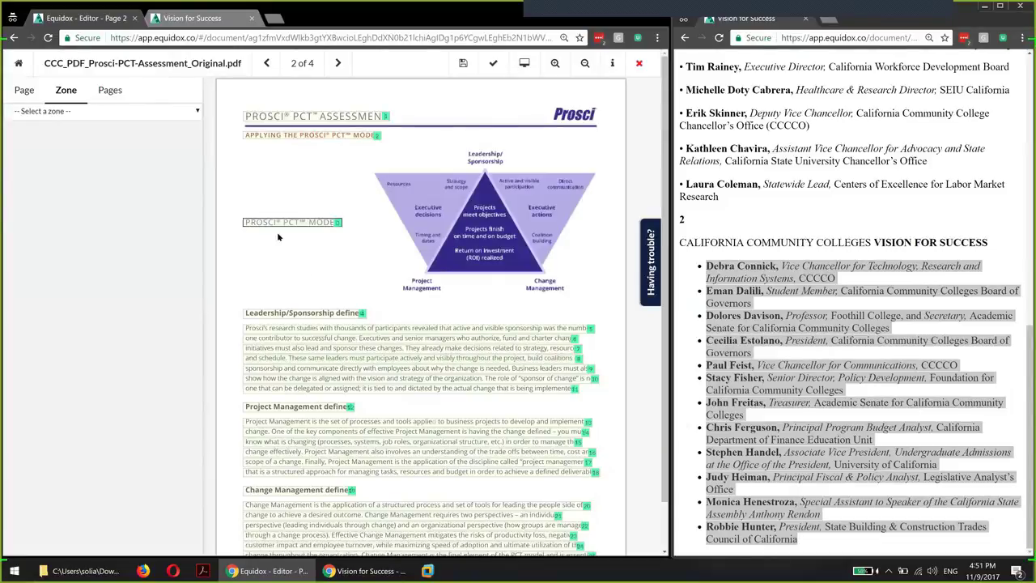
left_click(24, 90)
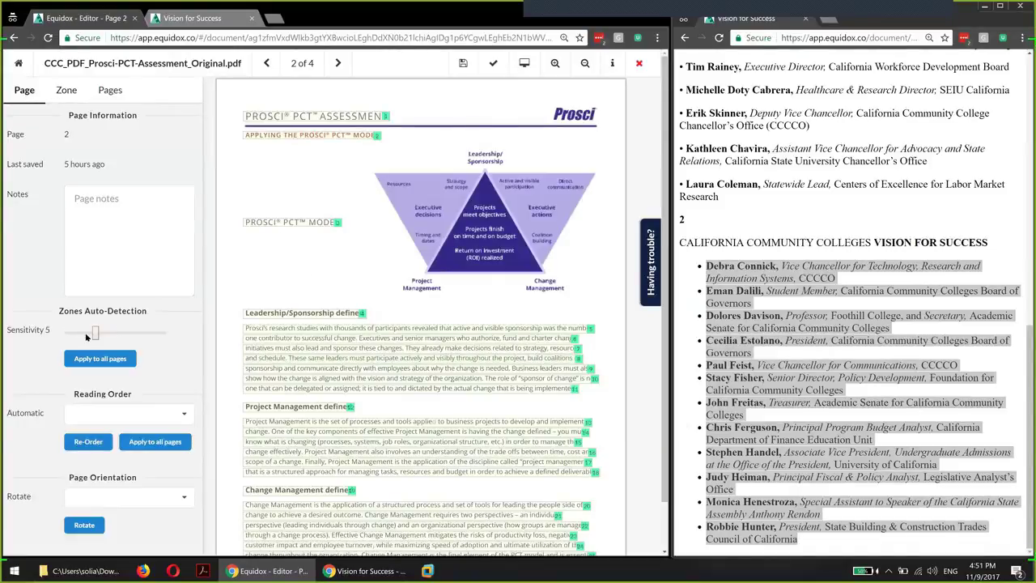
left_click_drag(95, 333, 108, 333)
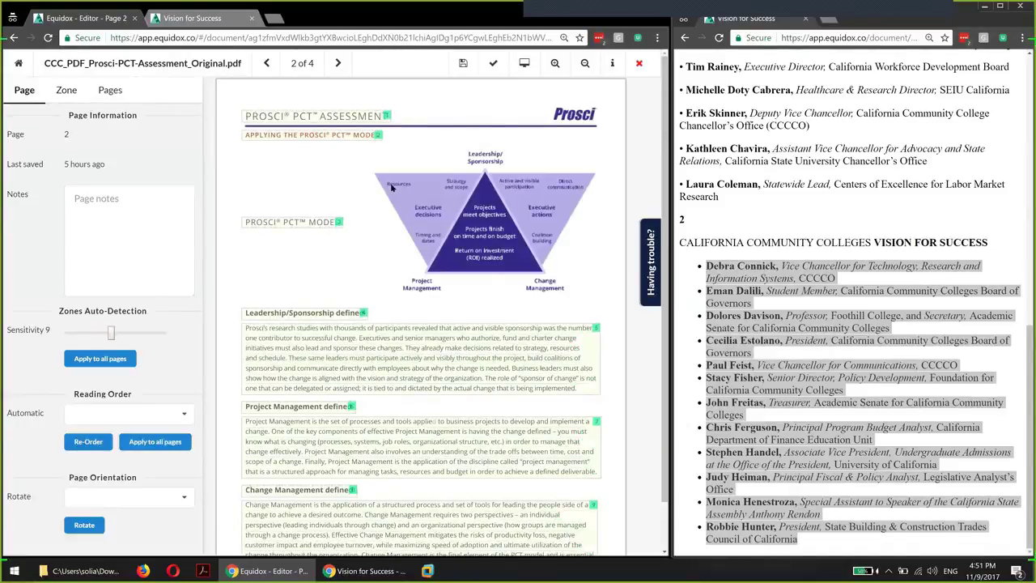
Make the Prosci PCT Assessment title a level 1 heading and the three "defined" titles level 2 headings, and preview the page
left_click(355, 117)
key("1")
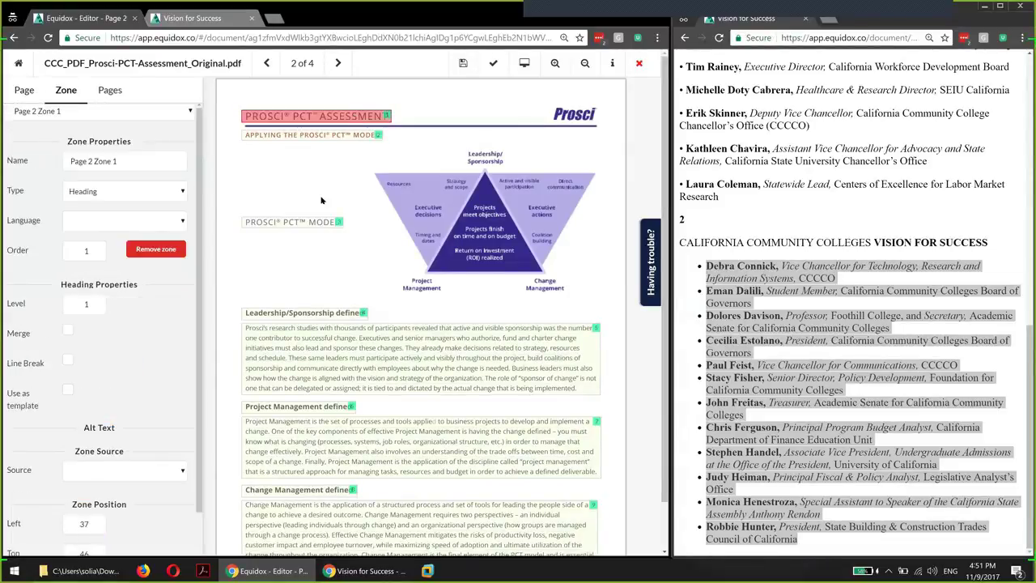
left_click(294, 311)
left_click(306, 409)
key("2")
left_click(296, 489)
key("2")
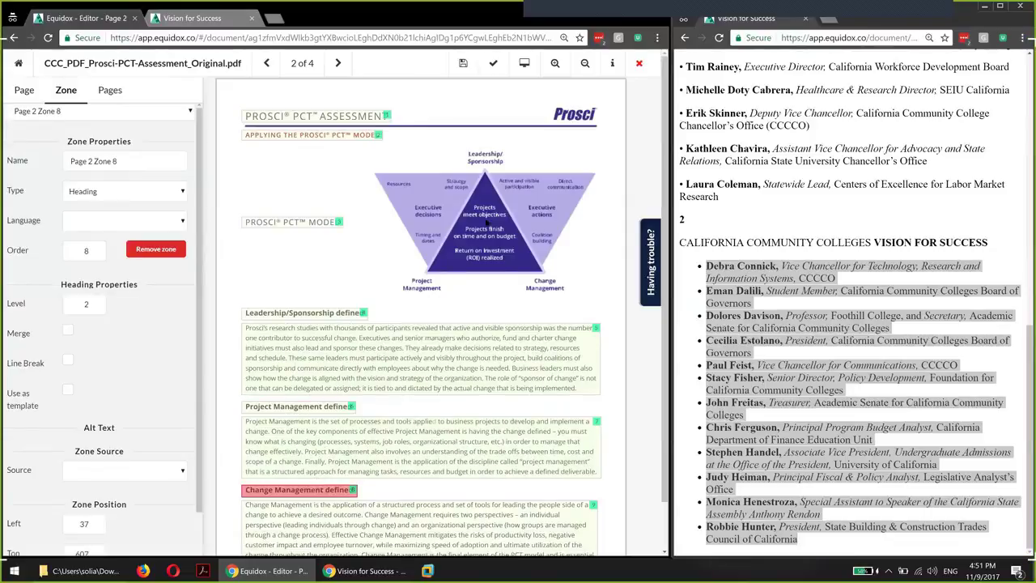
left_click(524, 64)
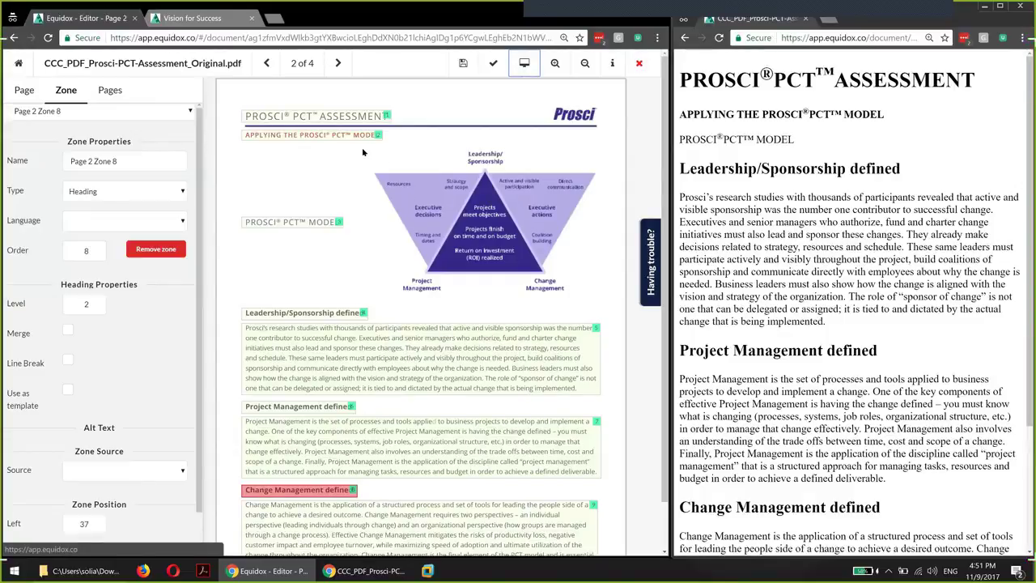
Draw a zone around the whole triangle diagram on page 2 and open its zone type choices
left_click_drag(361, 144, 604, 298)
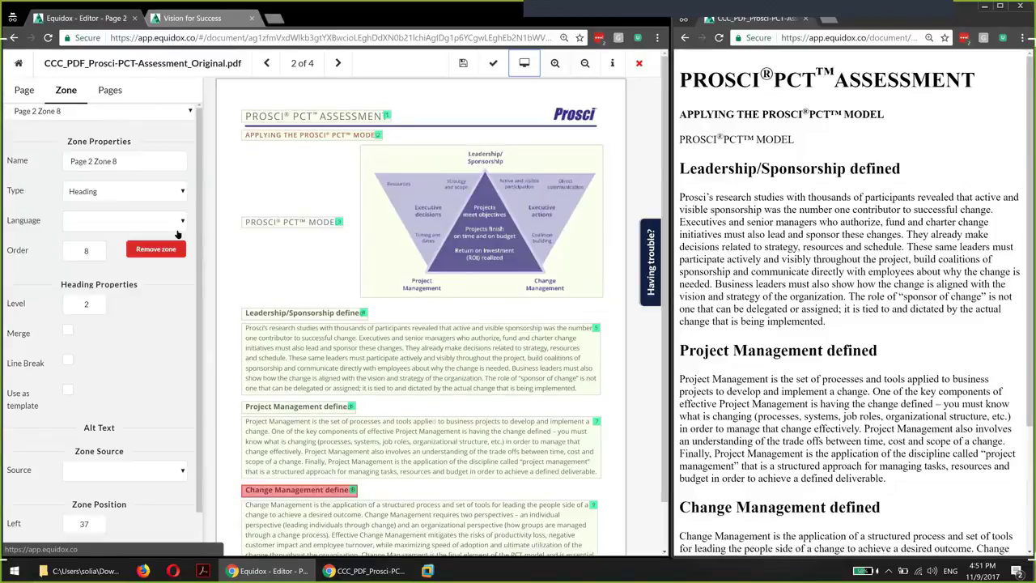
left_click(118, 192)
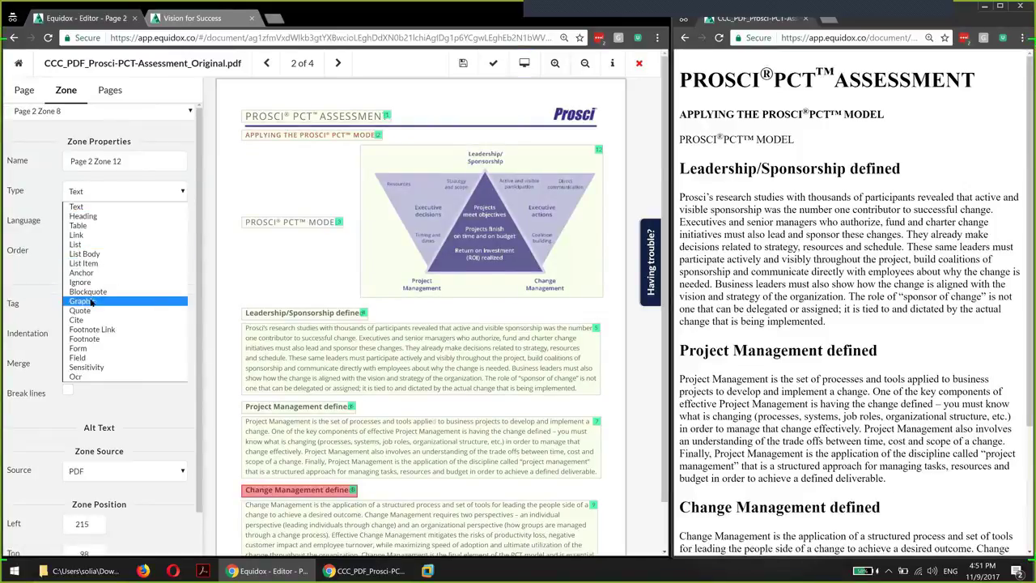
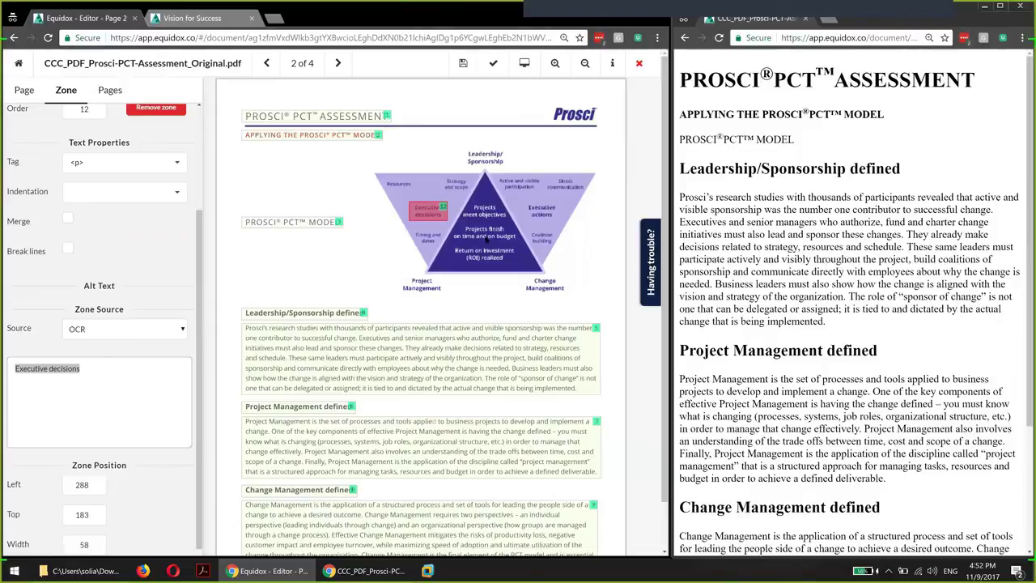
Open page 3 of the Prosci document and look over its three factor assessment tables
left_click(110, 90)
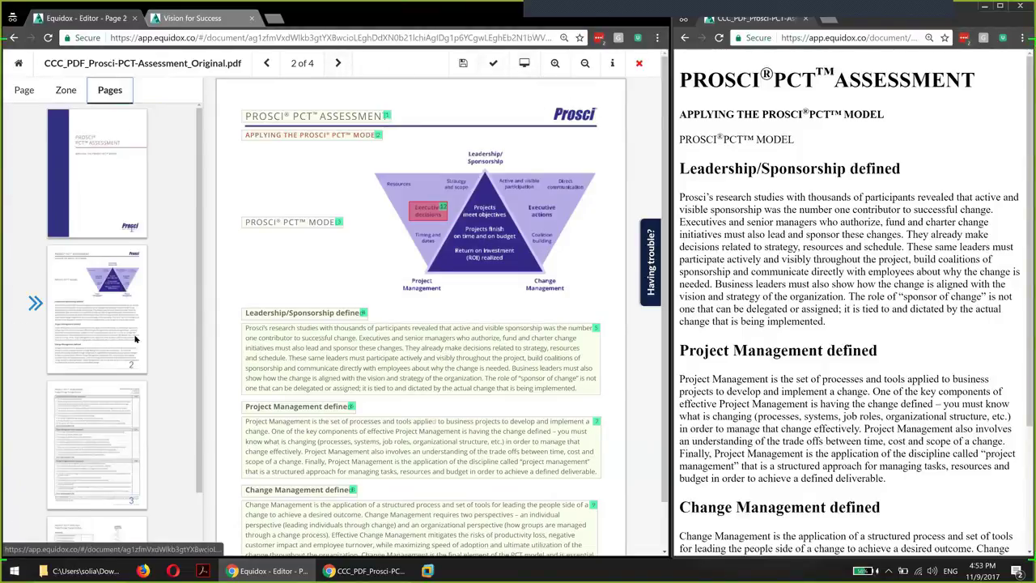
scroll(135, 340, "down", 1)
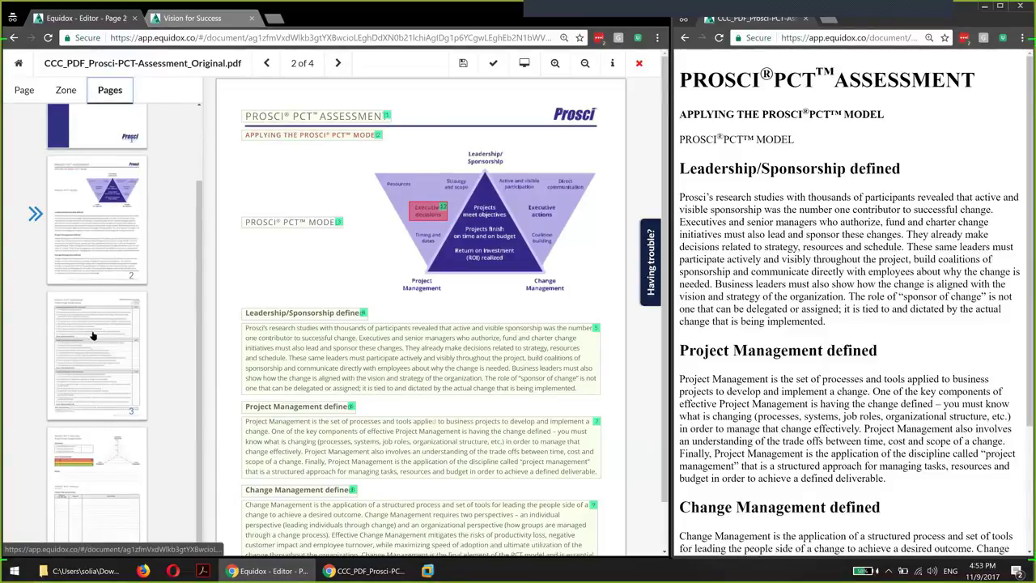
left_click(92, 336)
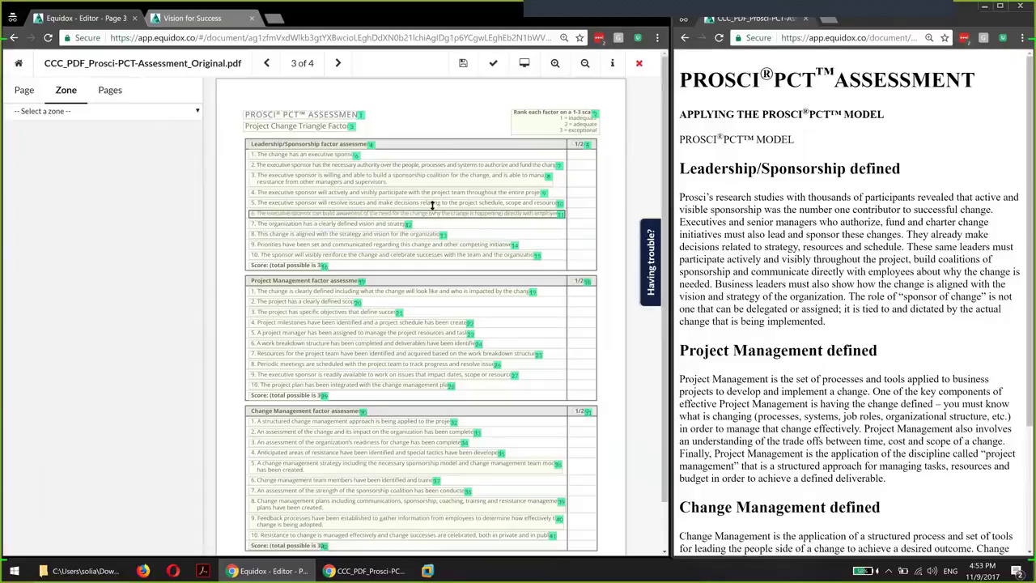
scroll(467, 297, "down", 1)
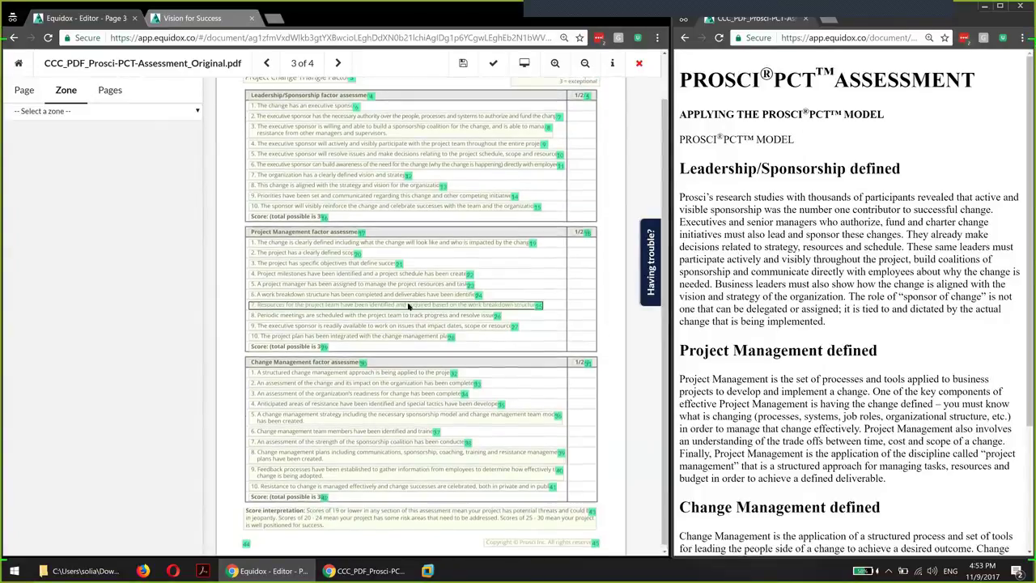
scroll(410, 305, "up", 1)
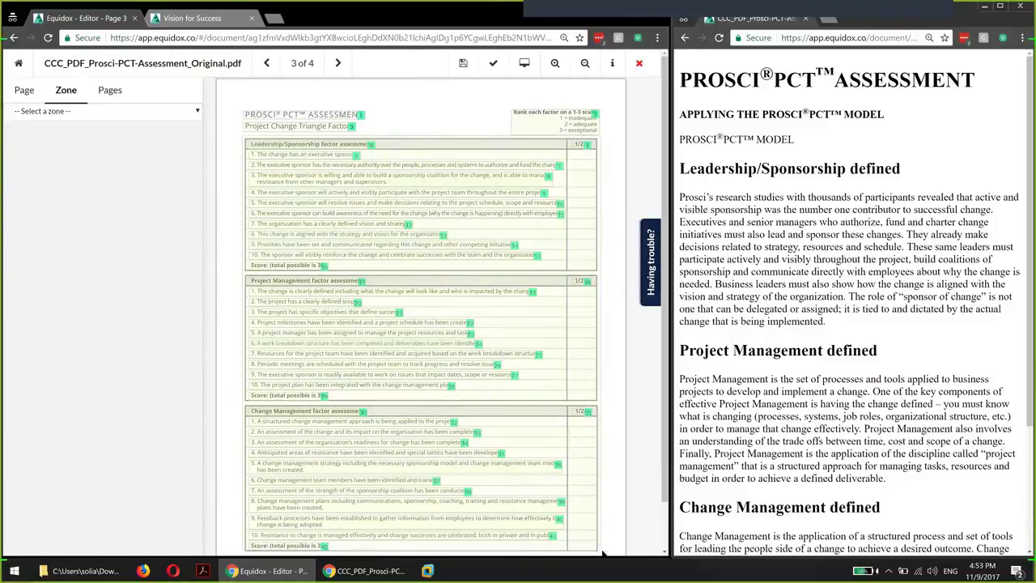
Draw a zone around the Leadership/Sponsorship factor assessment table and set its type to Table
left_click(600, 276)
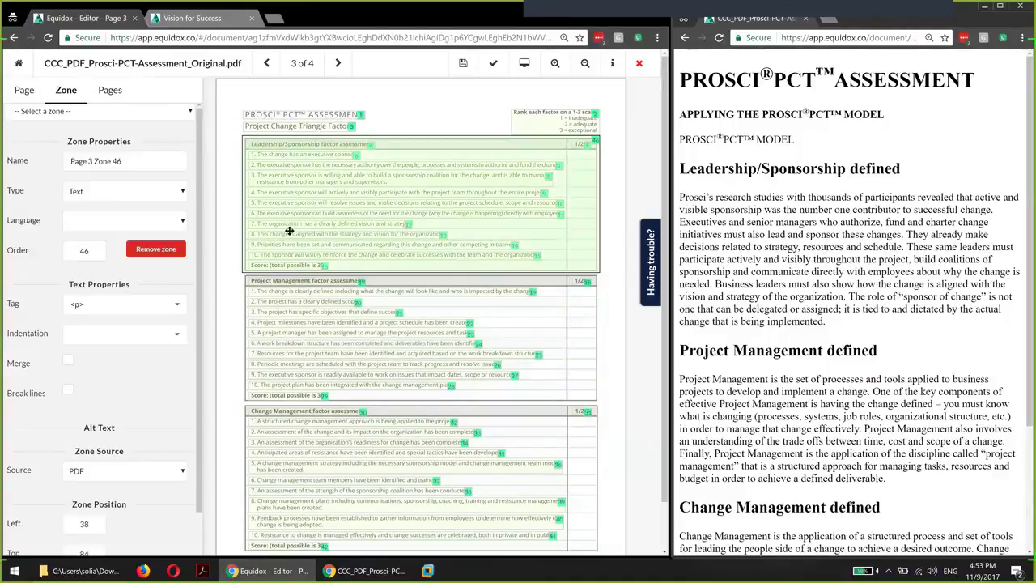
left_click(133, 193)
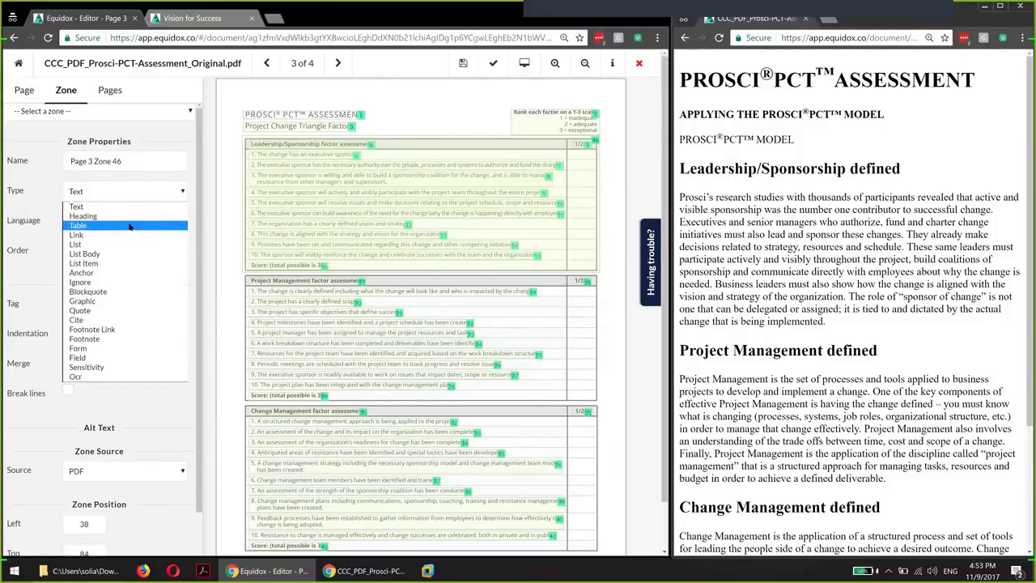
left_click(129, 226)
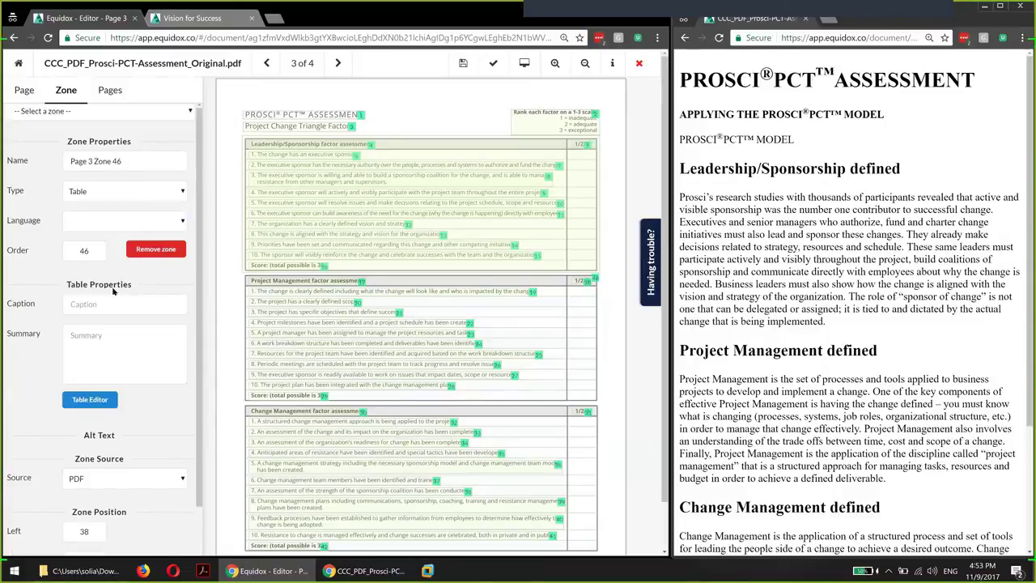
Open the Leadership/Sponsorship table in the Table Editor, merge the item-number column into the factor text column, and split row 2
left_click(114, 402)
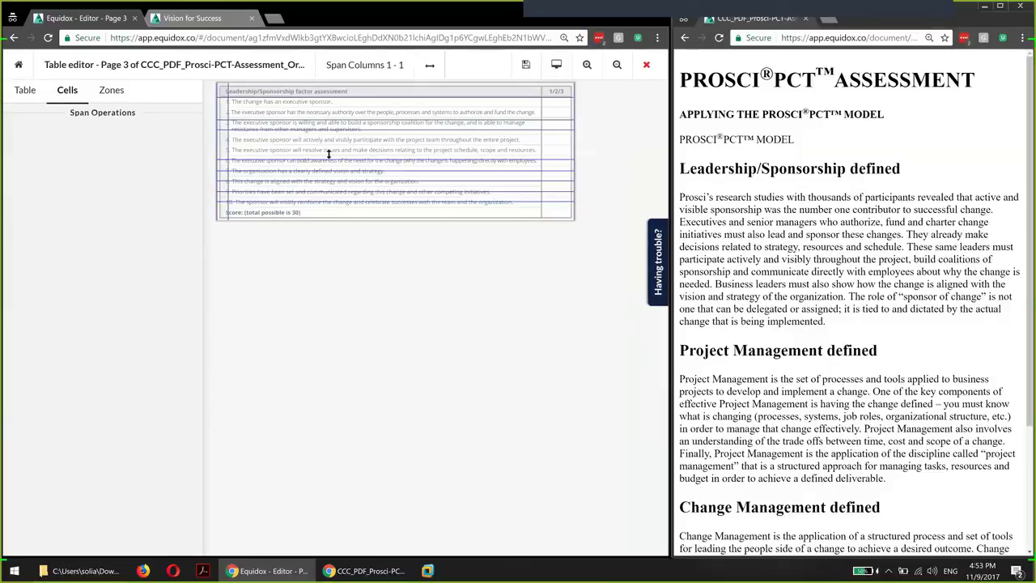
left_click_drag(329, 154, 322, 135)
left_click_drag(228, 115, 541, 144)
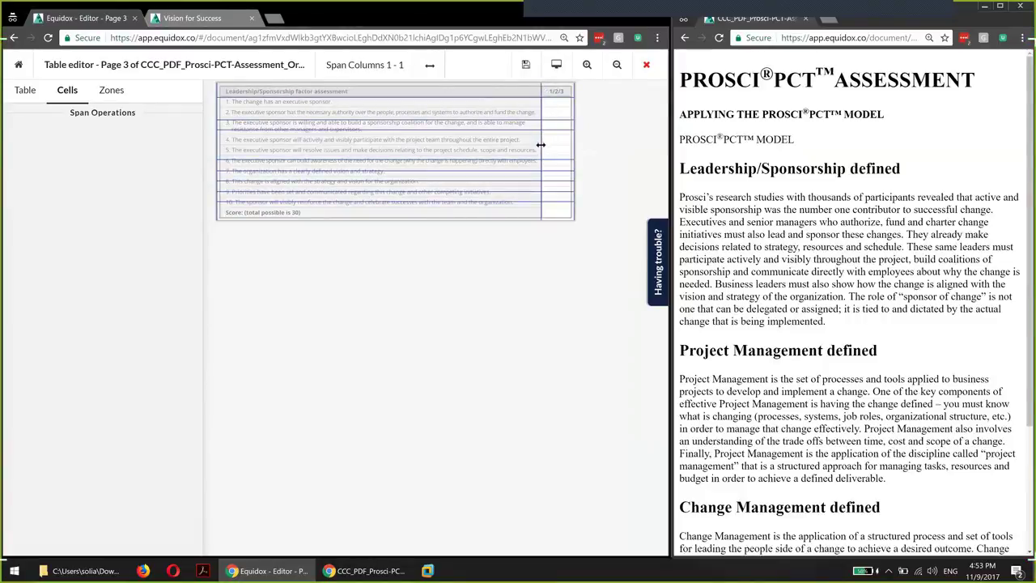
left_click(367, 103)
left_click(38, 169)
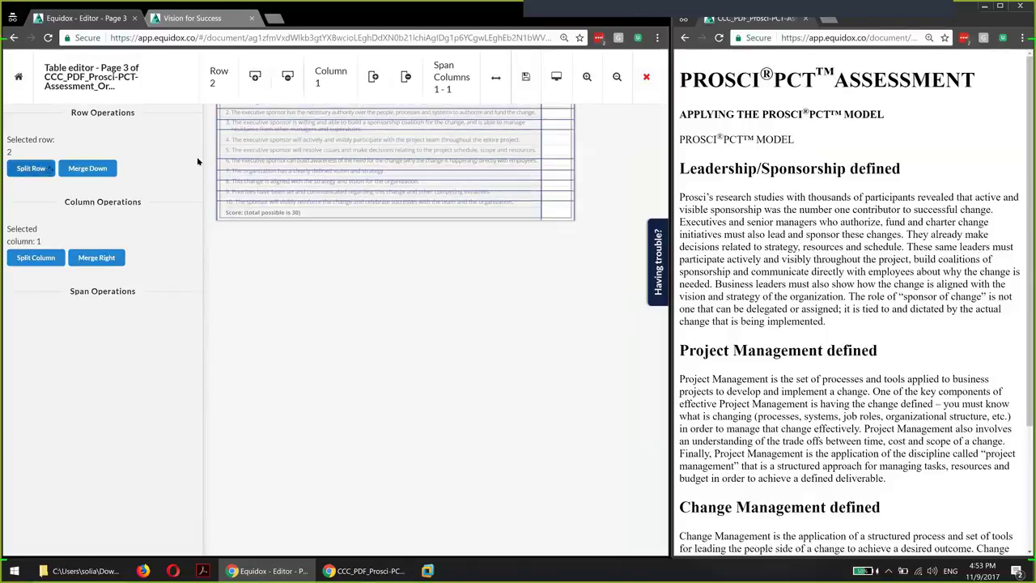
Split and adjust the table's row dividers so factors 3, 4, 5, 10 and the Score line each have their own row
left_click(262, 150)
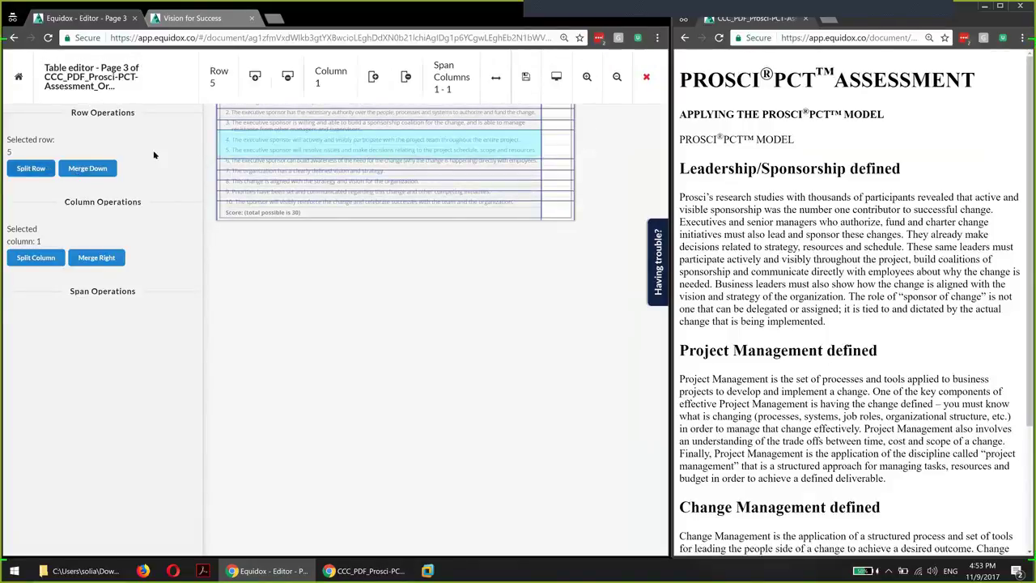
left_click(271, 140)
left_click_drag(276, 130, 276, 135)
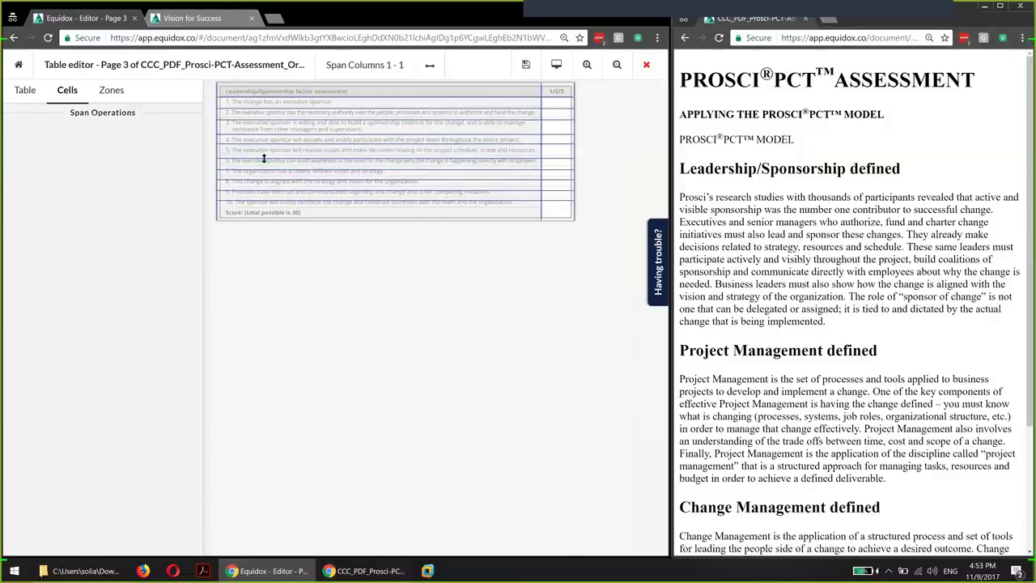
left_click(255, 206)
left_click(33, 168)
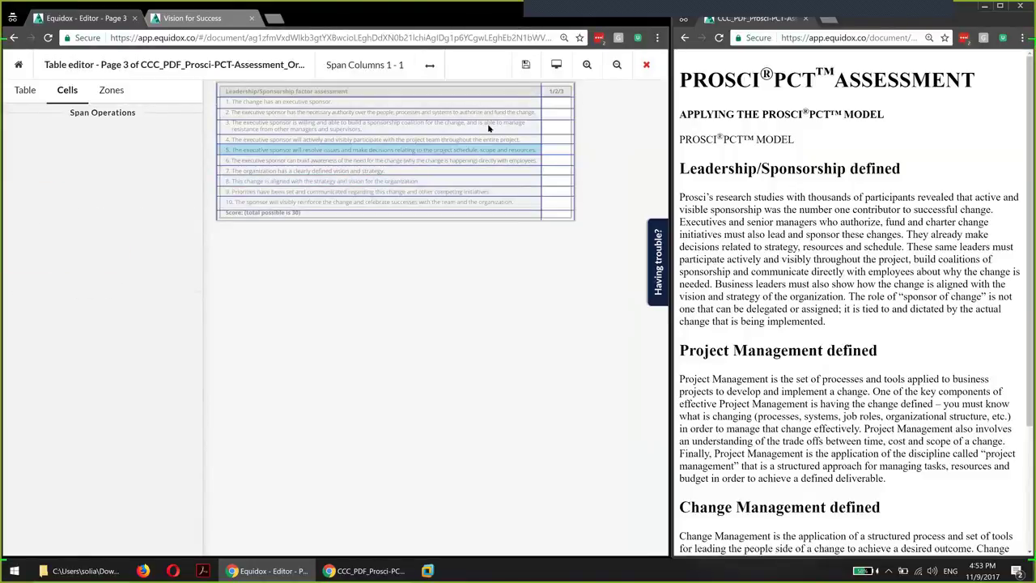
Preview and save the Leadership/Sponsorship table, then return to page 3 and check where the table falls in the page preview
left_click(556, 65)
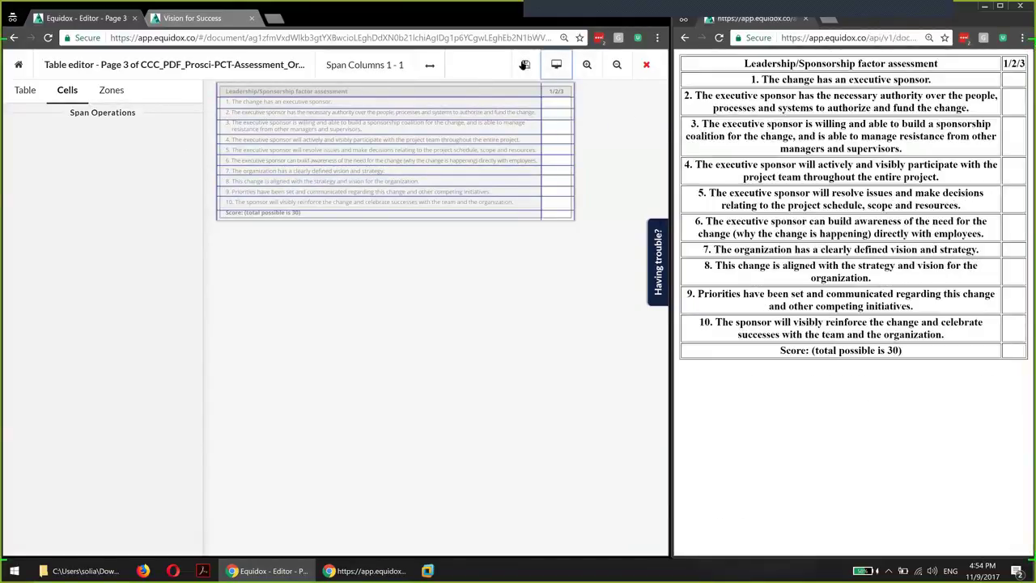
left_click(526, 65)
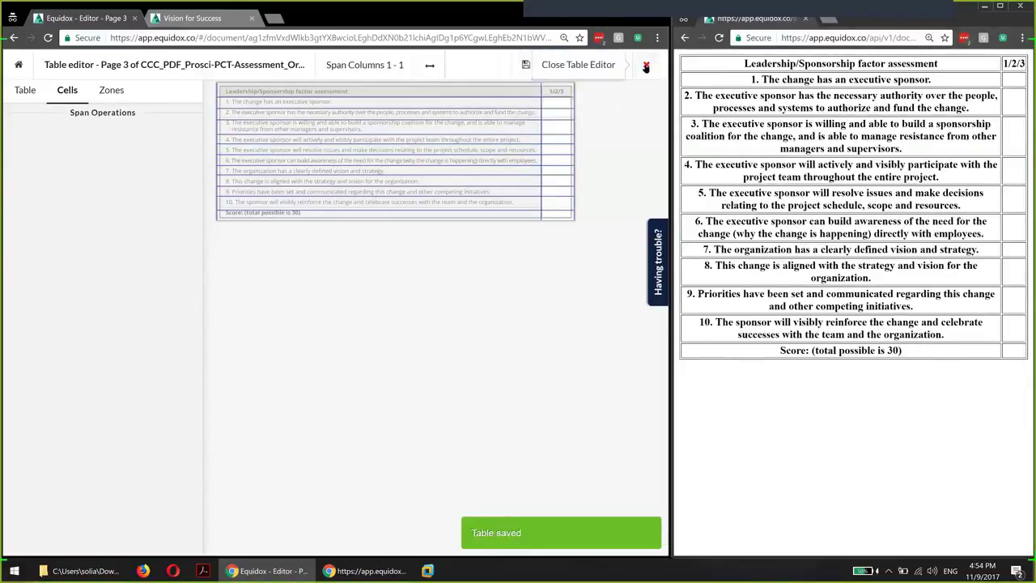
left_click(524, 68)
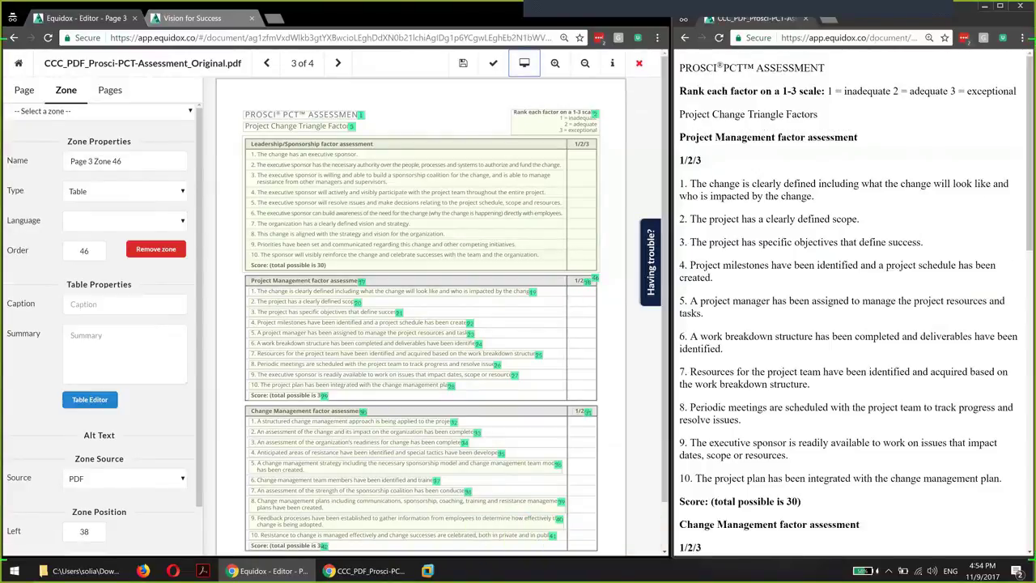
scroll(842, 324, "down", 10)
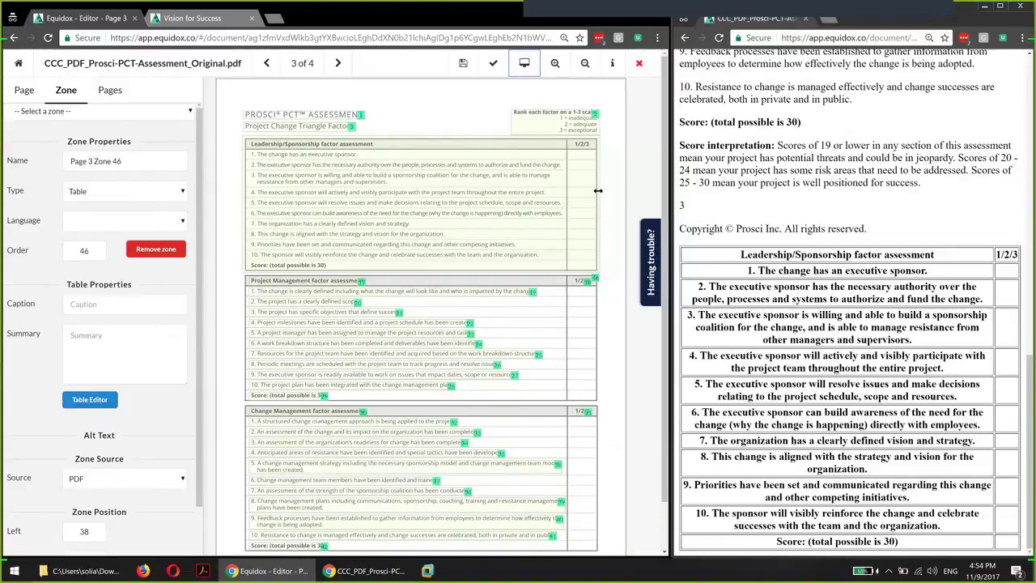
Re-order the zones on page 3 automatically and preview the page to check the reading order around the Leadership/Sponsorship table
left_click(35, 92)
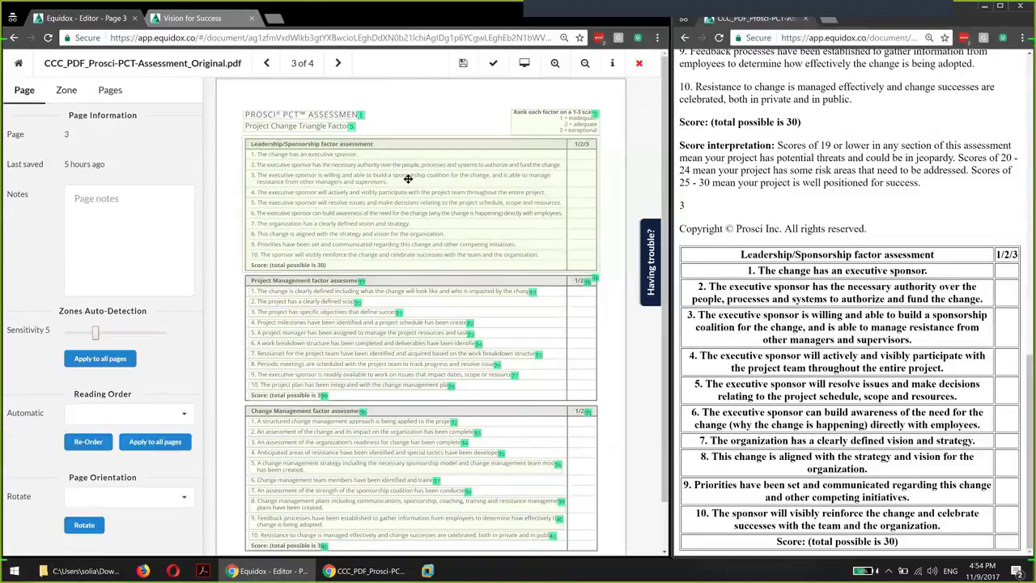
left_click(601, 288)
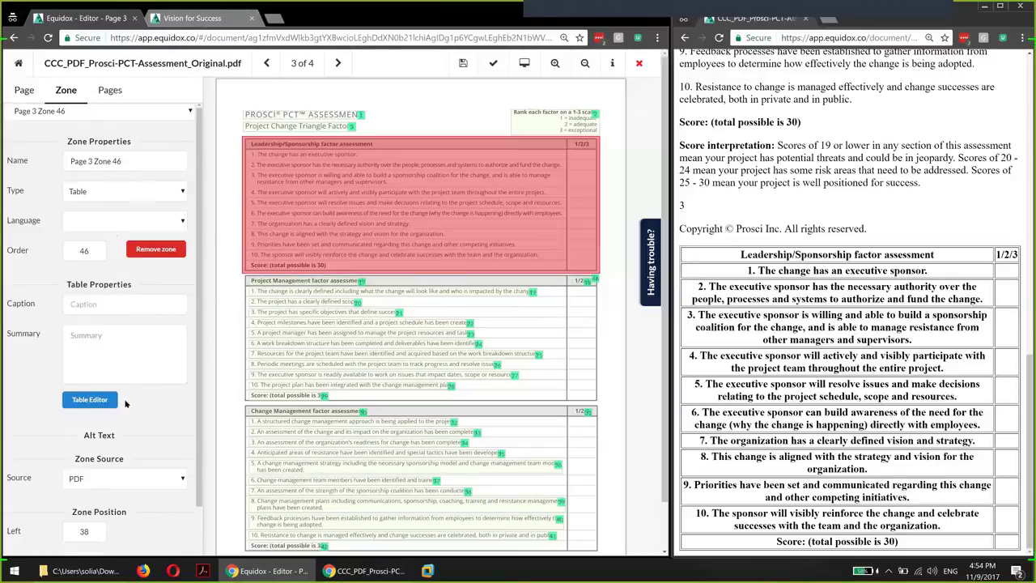
left_click(29, 92)
left_click(89, 442)
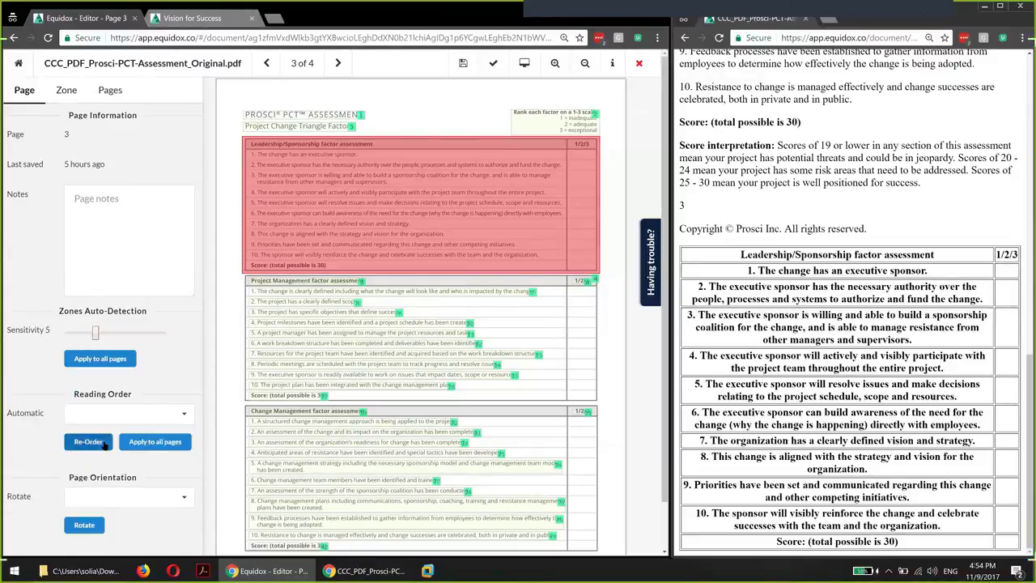
left_click(524, 64)
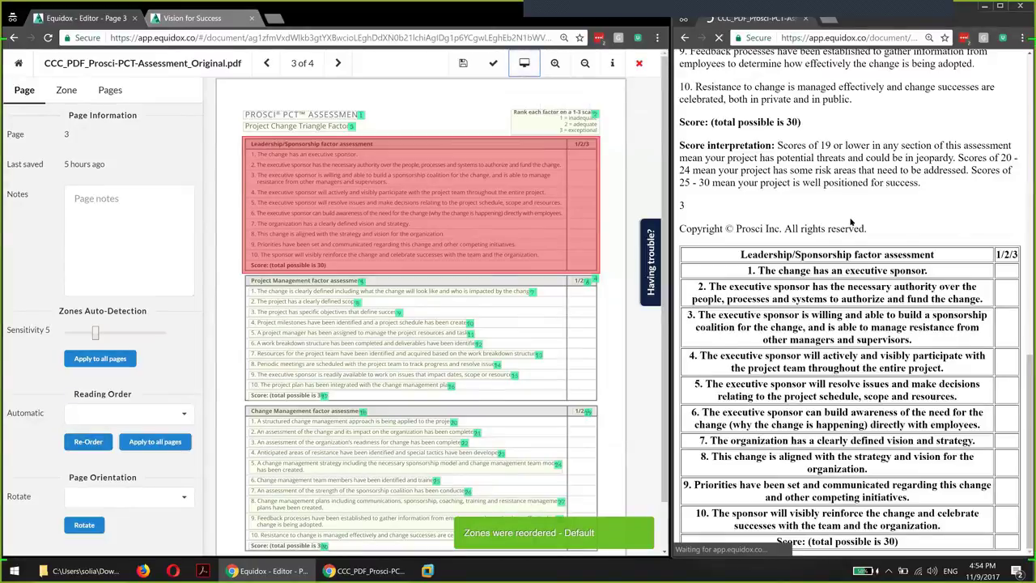
left_click_drag(757, 68, 857, 491)
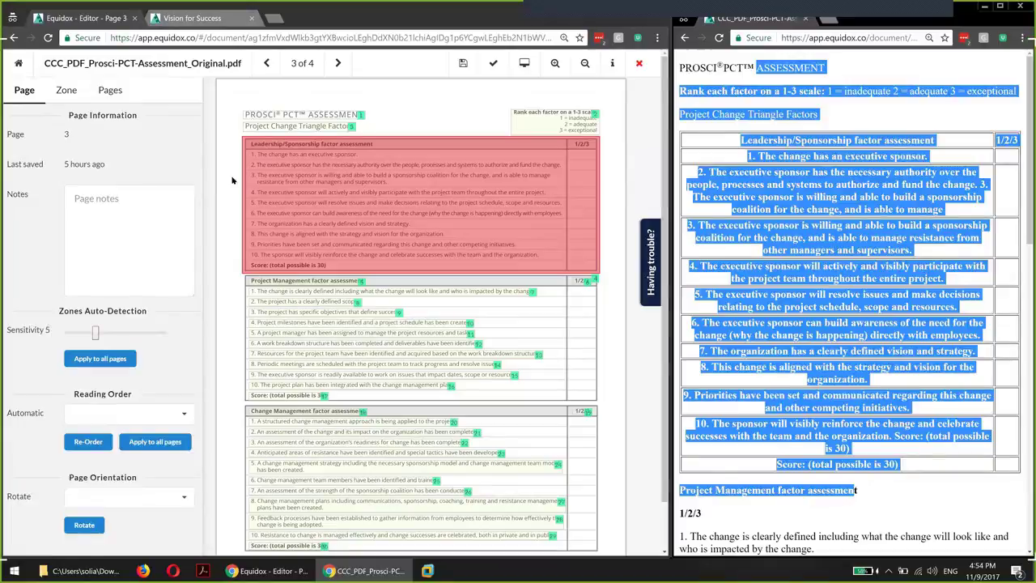
Open page 4 of the Prosci document and select the triangle chart's image zone
left_click(110, 90)
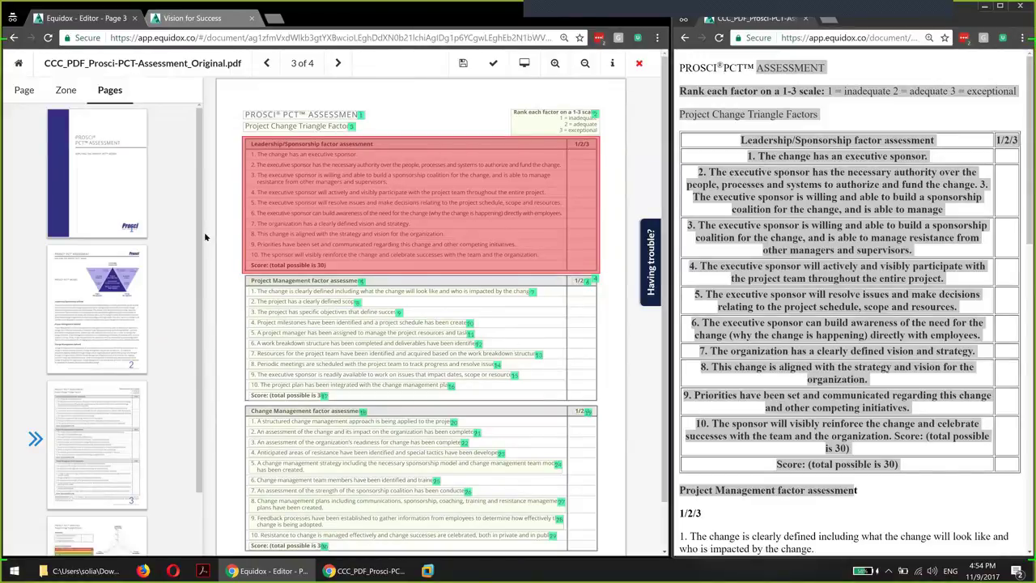
scroll(101, 429, "down", 1)
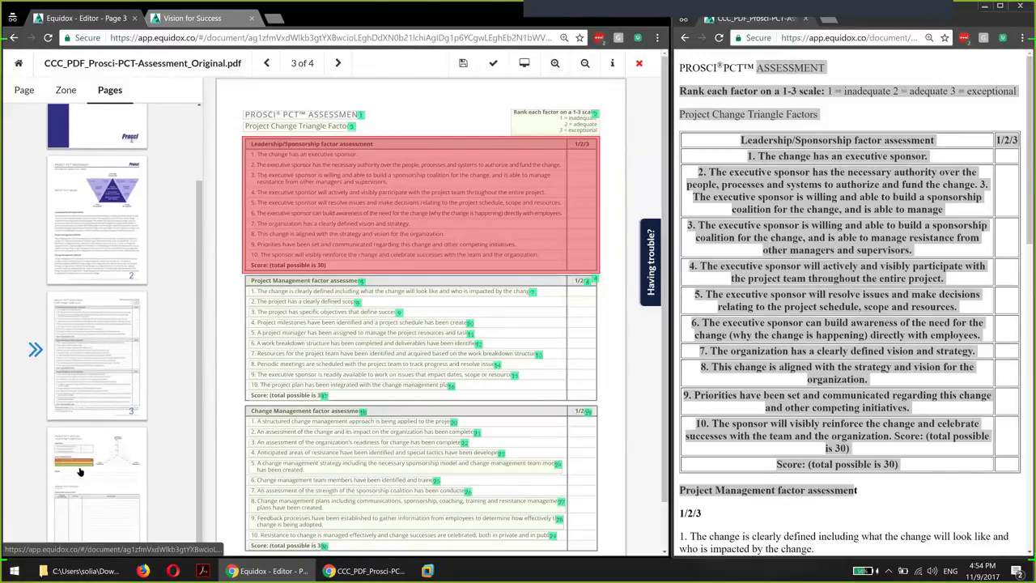
left_click(79, 471)
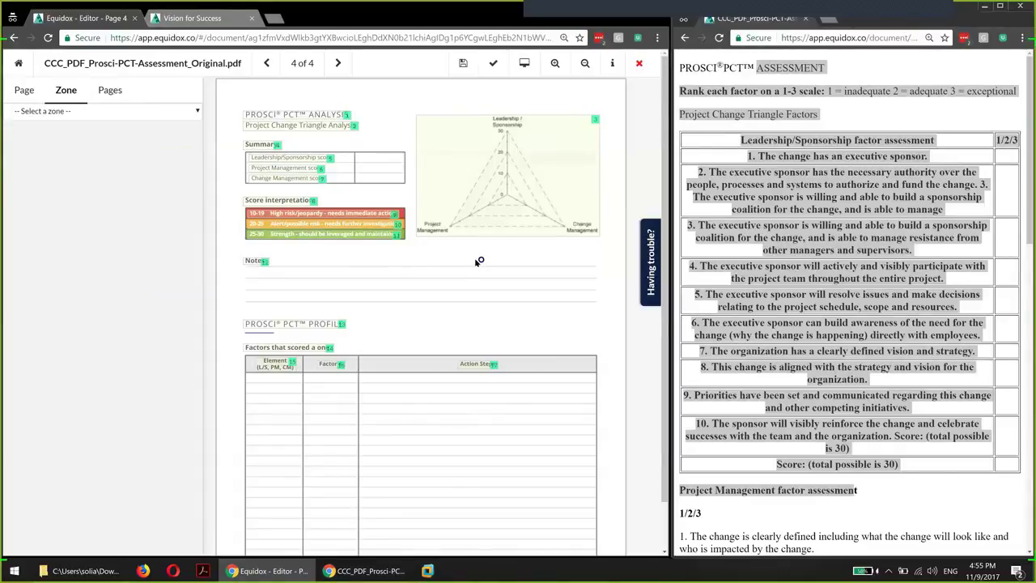
left_click(536, 193)
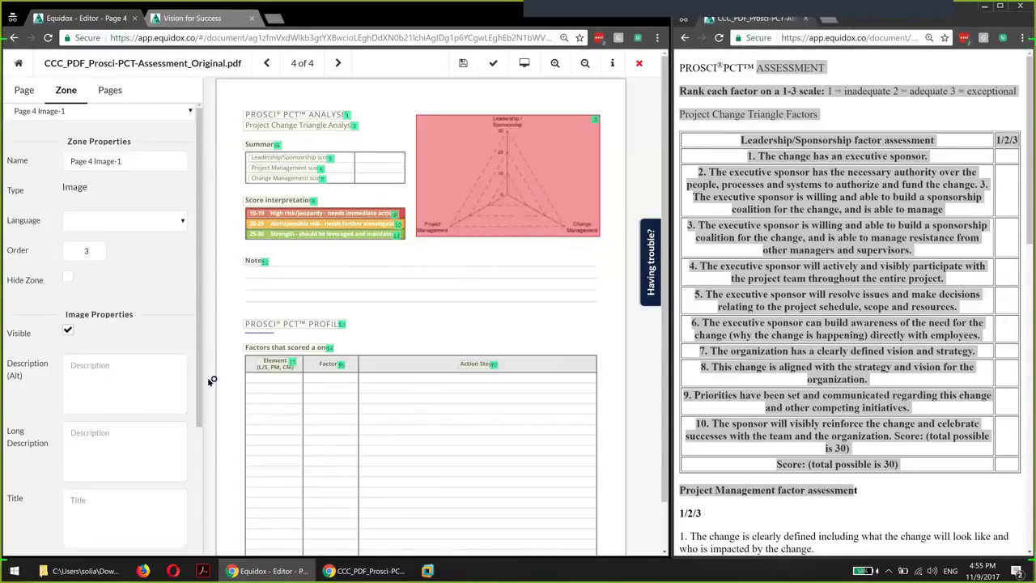
Try out placeholder alt text containing "1.2 M 1.4 M" in the triangle image's description and clear it
left_click(71, 366)
type("Tringale kha")
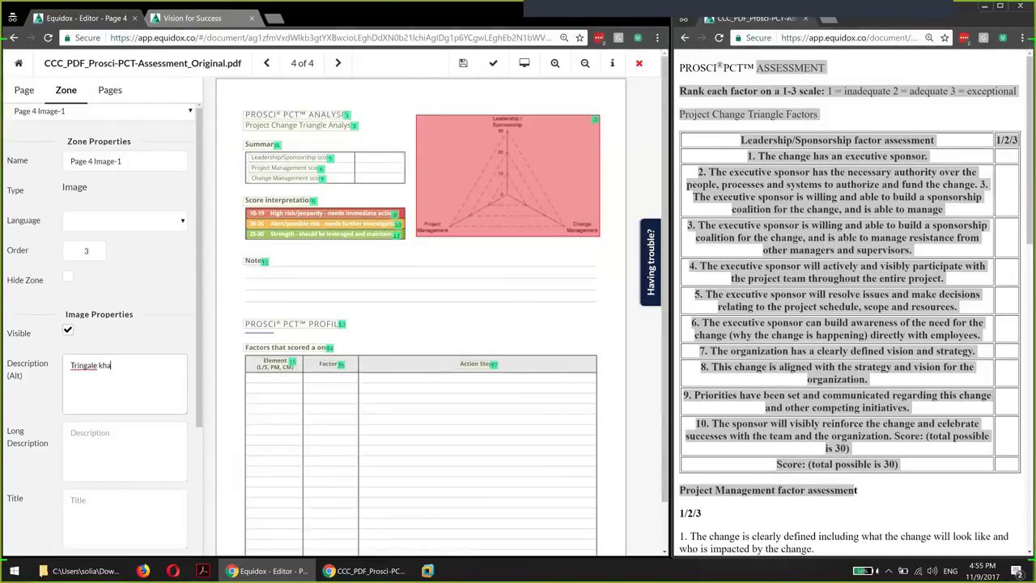
type("kflghlakhfegkhalirewjtviaurianciontuvaoirutgcaoip")
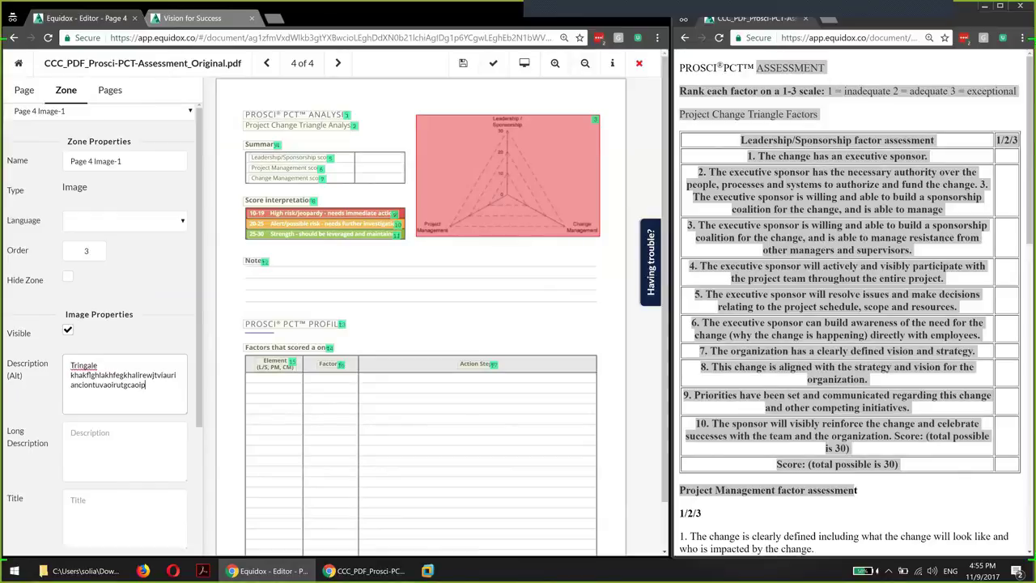
key("Return")
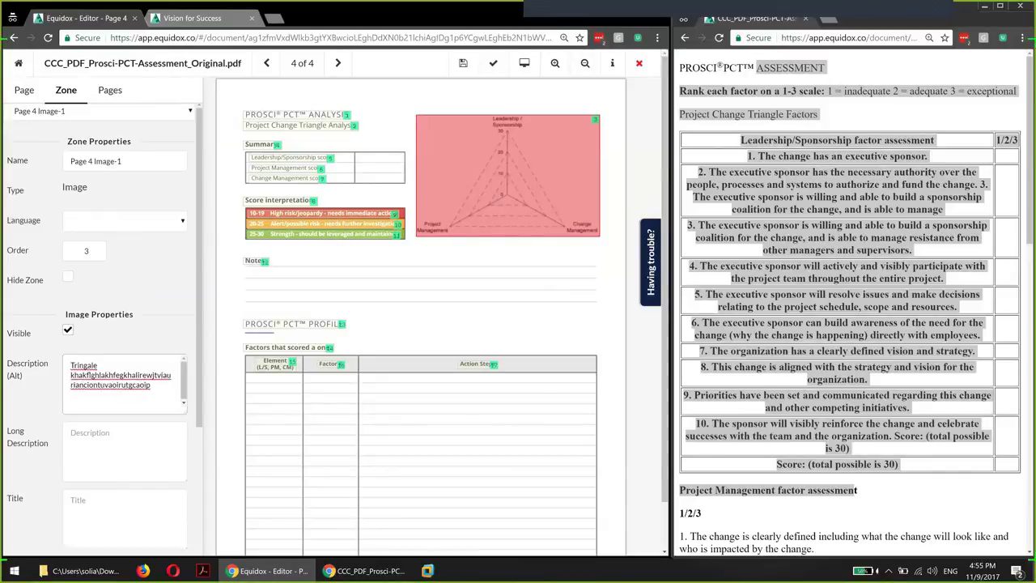
type("130")
key("BackSpace")
type(".2 M 1.4 m")
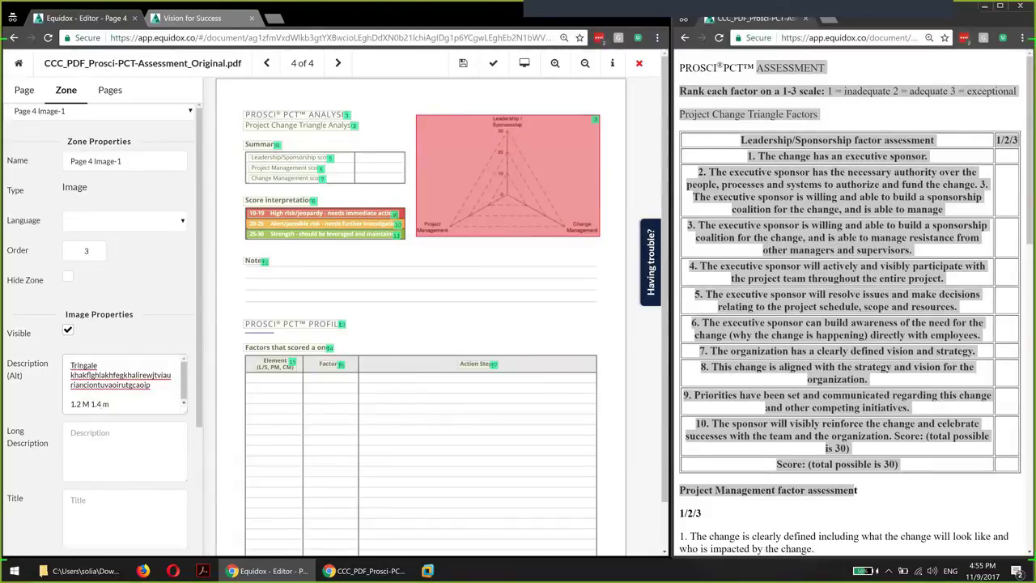
key("BackSpace")
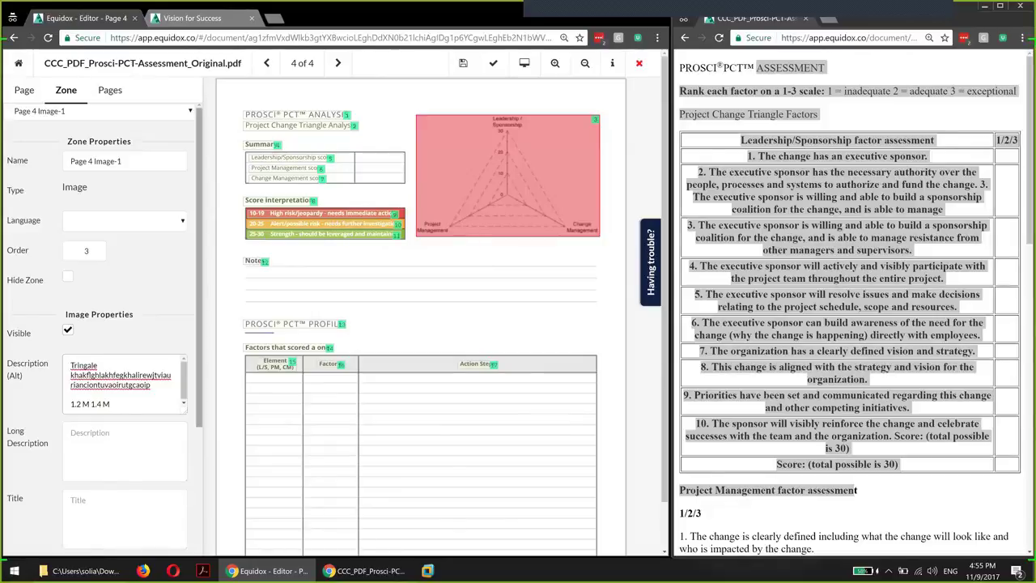
key("ctrl+a")
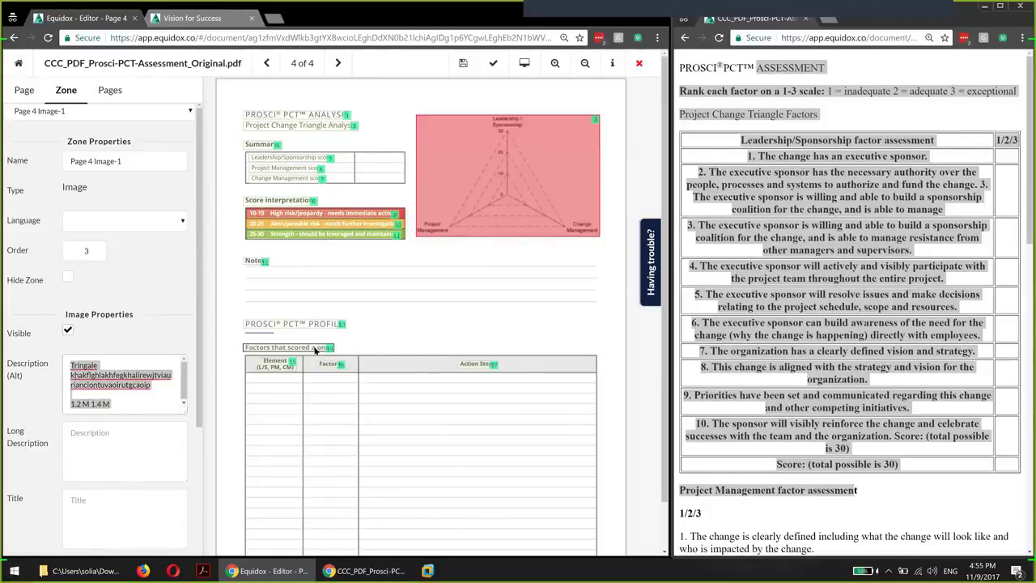
key("BackSpace")
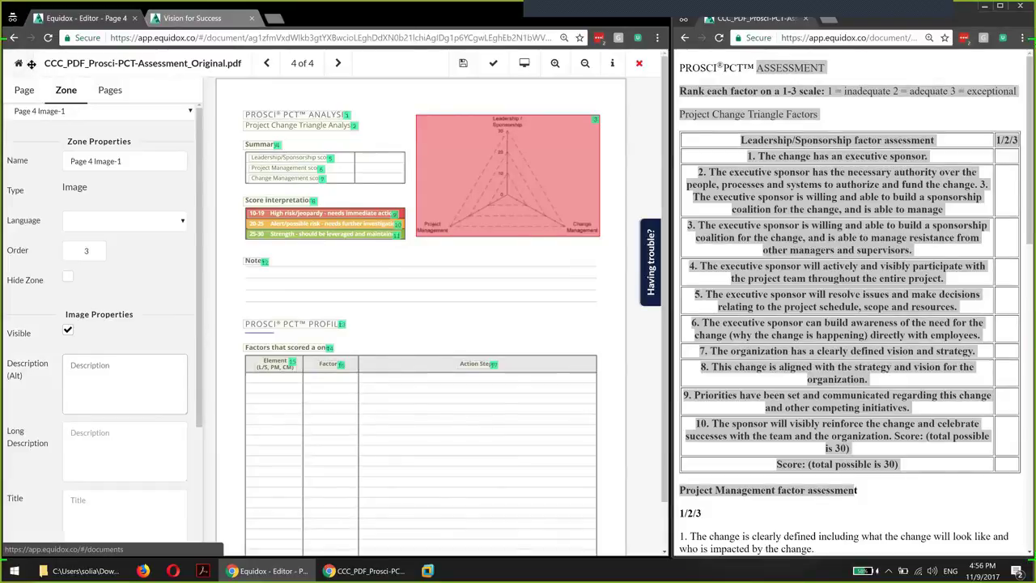
Look through the Prosci document's page thumbnails and close the page editor
scroll(374, 230, "down", 2)
scroll(202, 161, "up", 2)
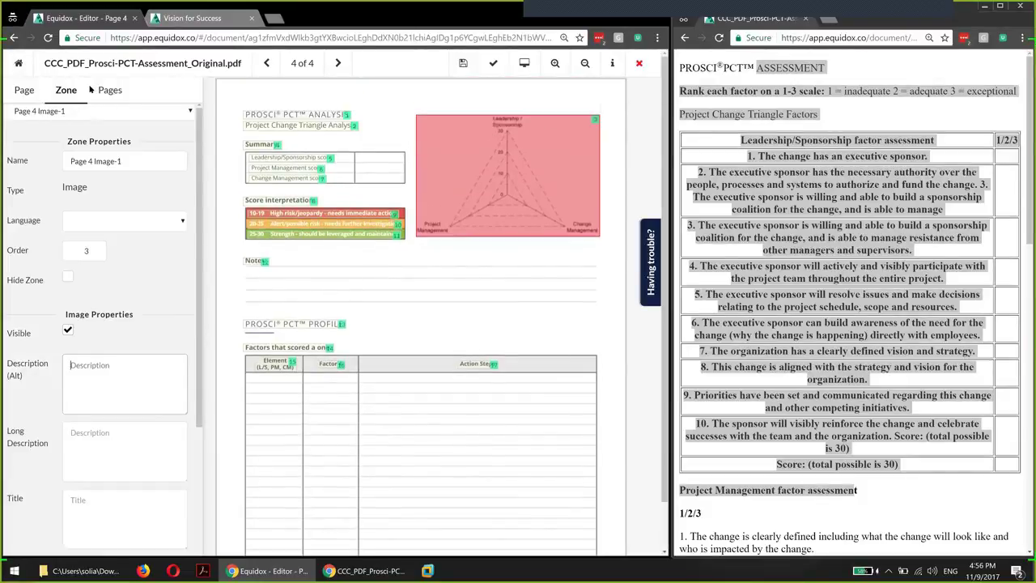
left_click(113, 90)
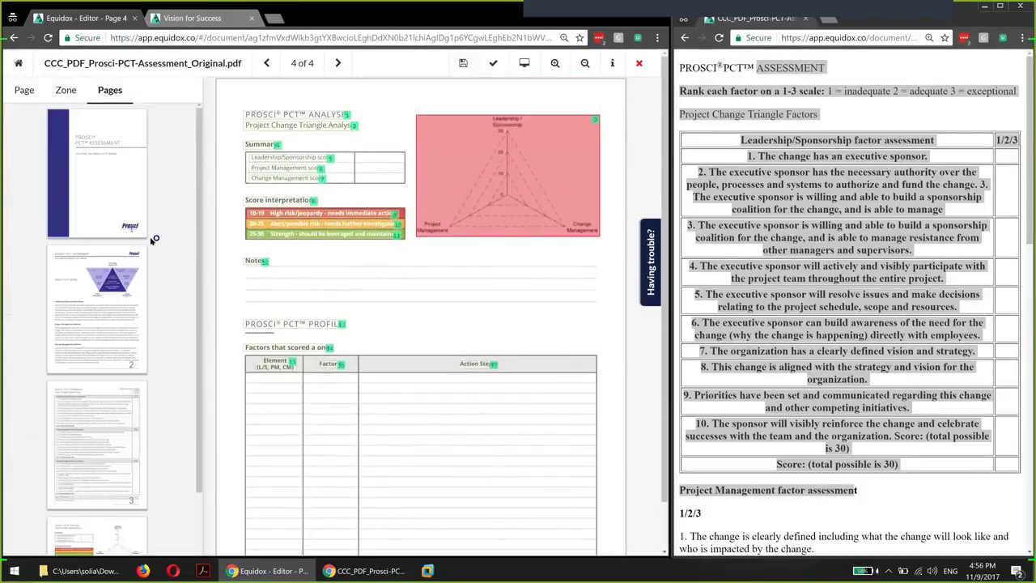
scroll(146, 278, "down", 2)
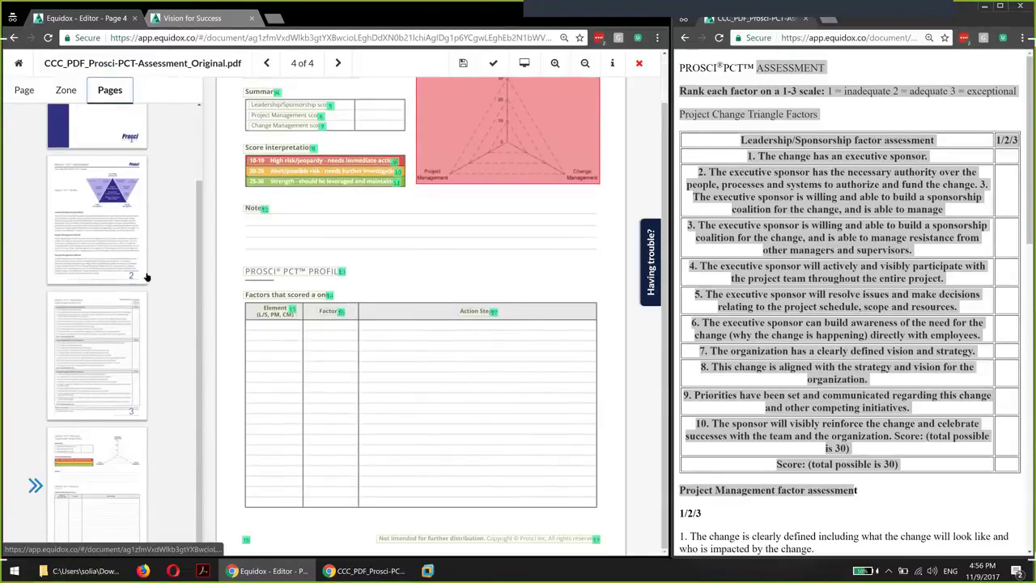
left_click(638, 64)
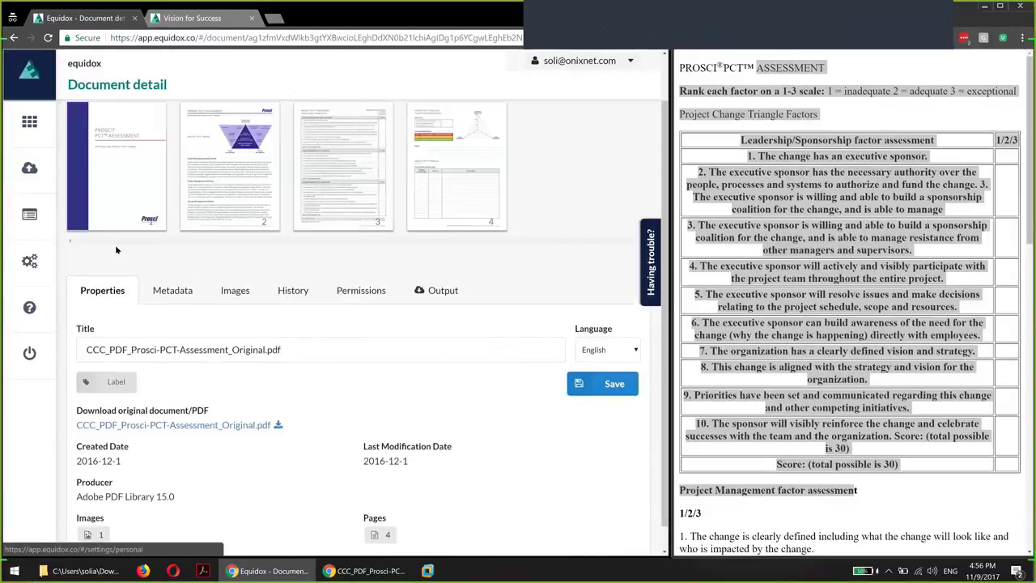
Open the documents list, search it for "CCC_" and look over the matching documents
mouse_move(29, 132)
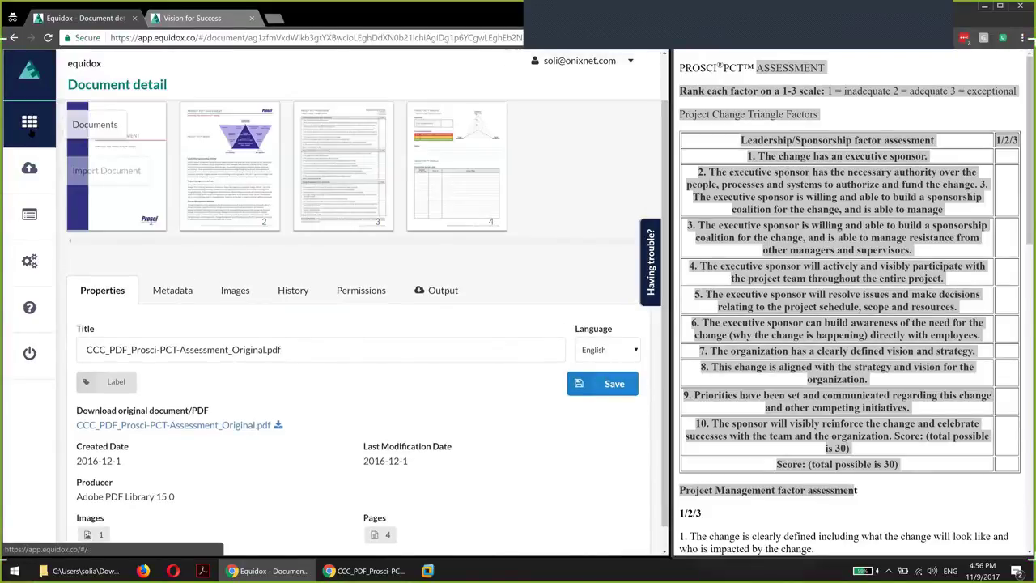
left_click(29, 132)
type("c")
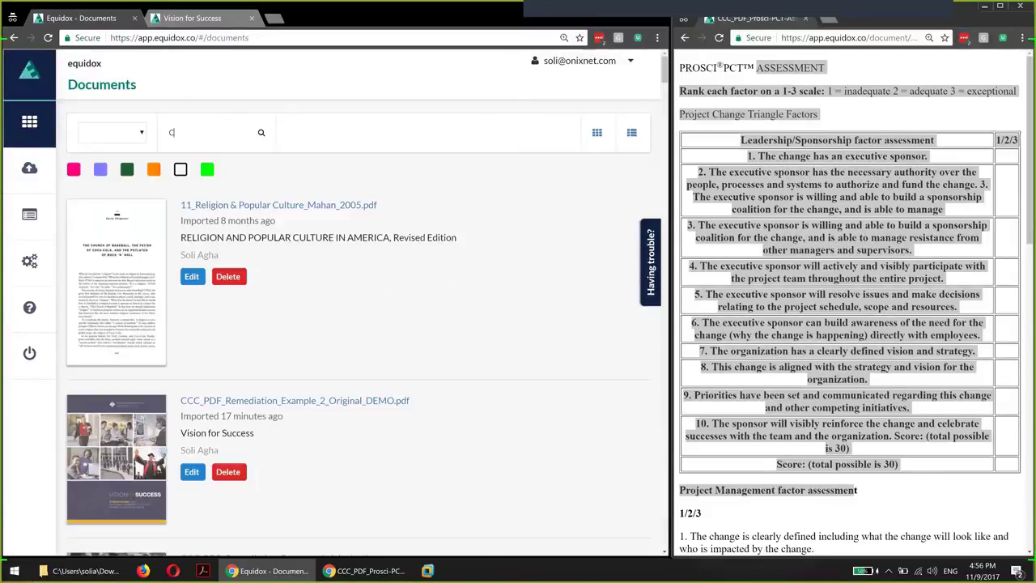
type("cc_")
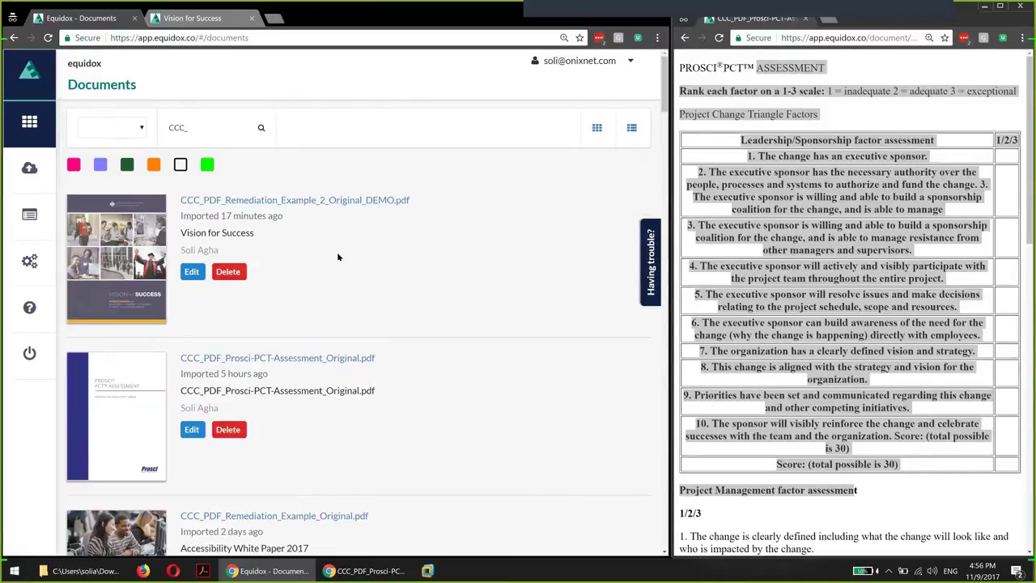
scroll(338, 257, "down", 2)
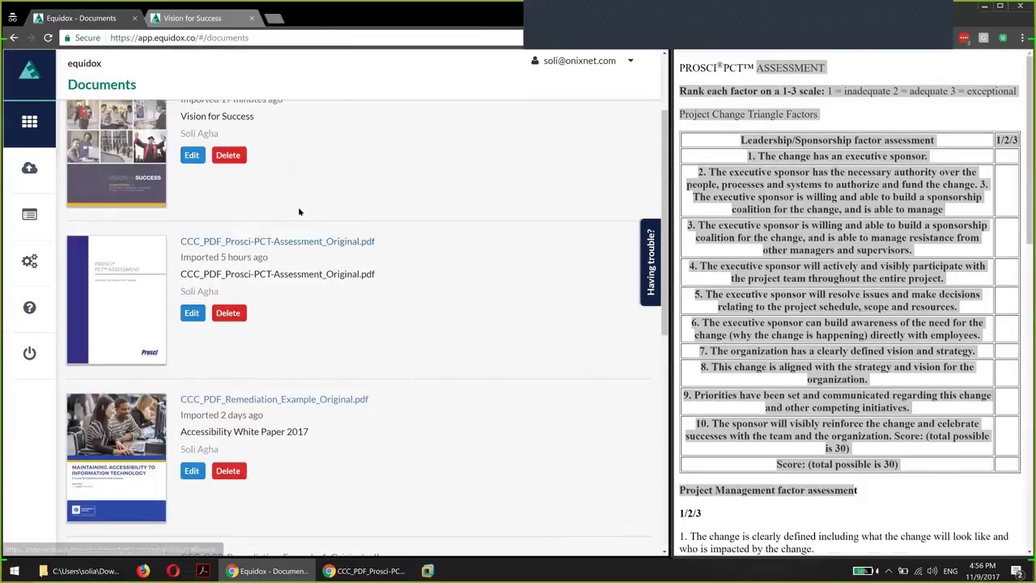
scroll(333, 214, "up", 2)
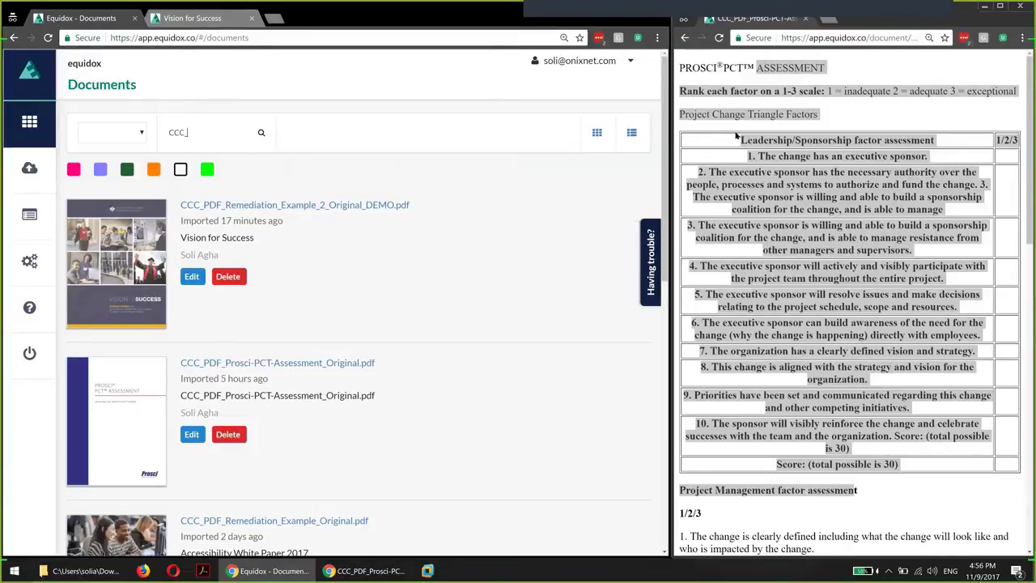
Open page 3 of CCC_PDF_Prosci-PCT-Assessment_Original.pdf in the page editor
key("alt+Tab")
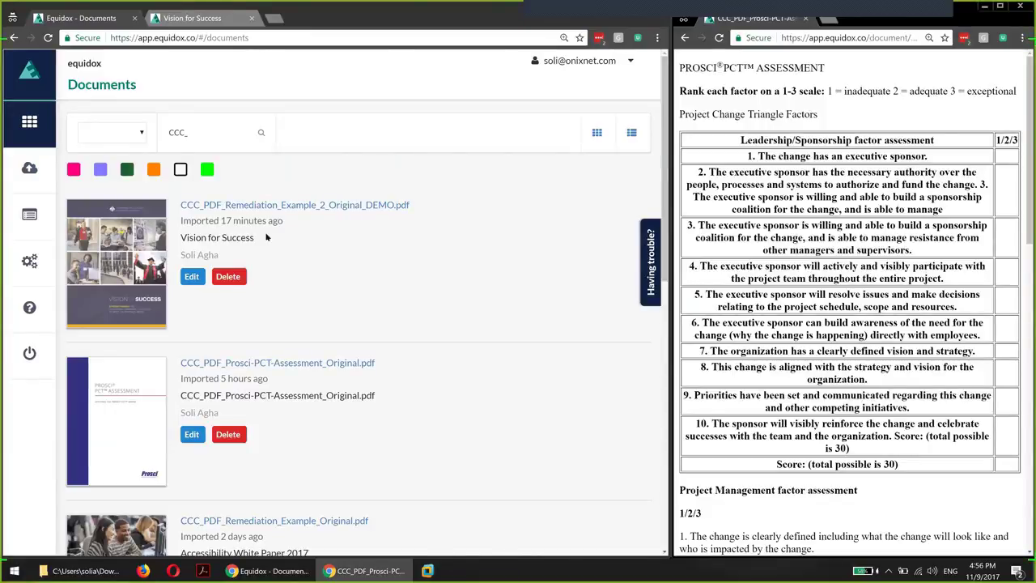
left_click(318, 368)
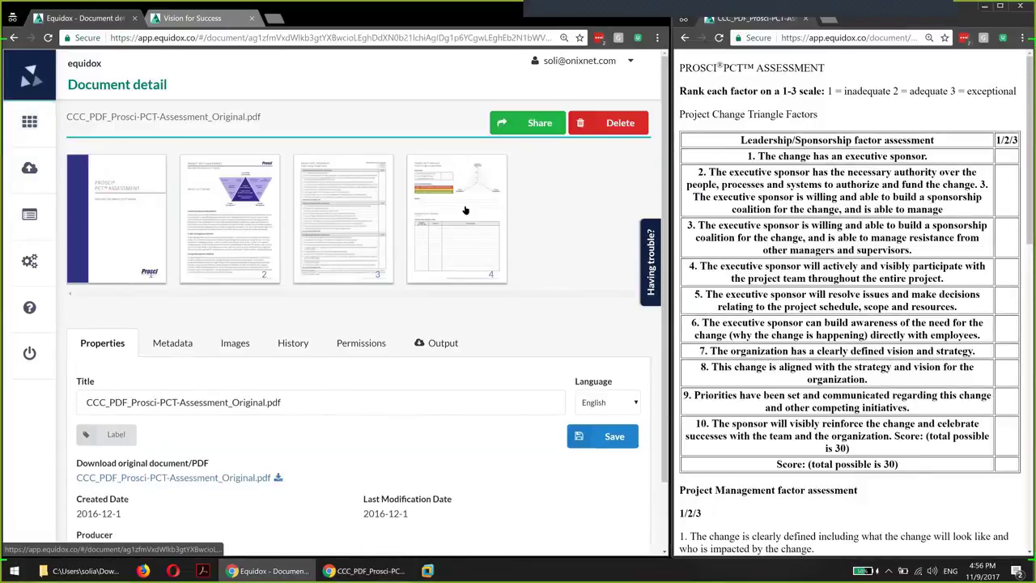
left_click(373, 220)
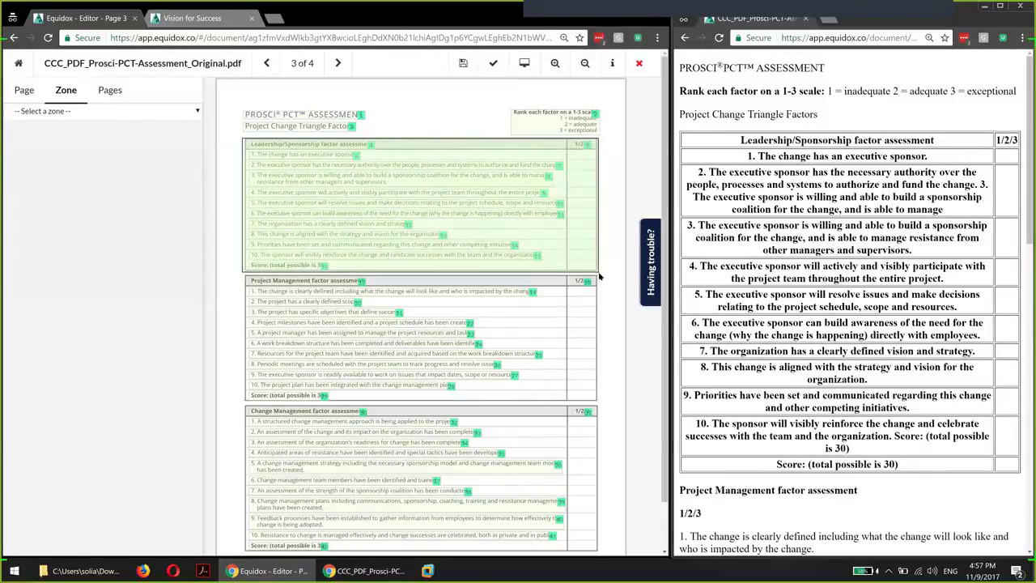
Create a Table zone around the Leadership/Sponsorship factor assessment table and open it in the table editor
left_click(599, 275)
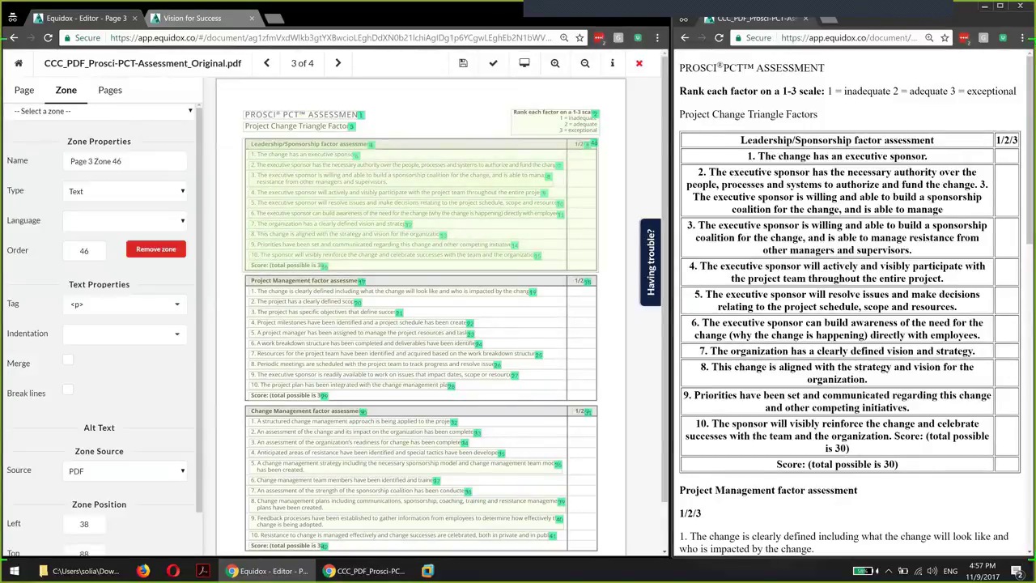
left_click(124, 191)
left_click(112, 228)
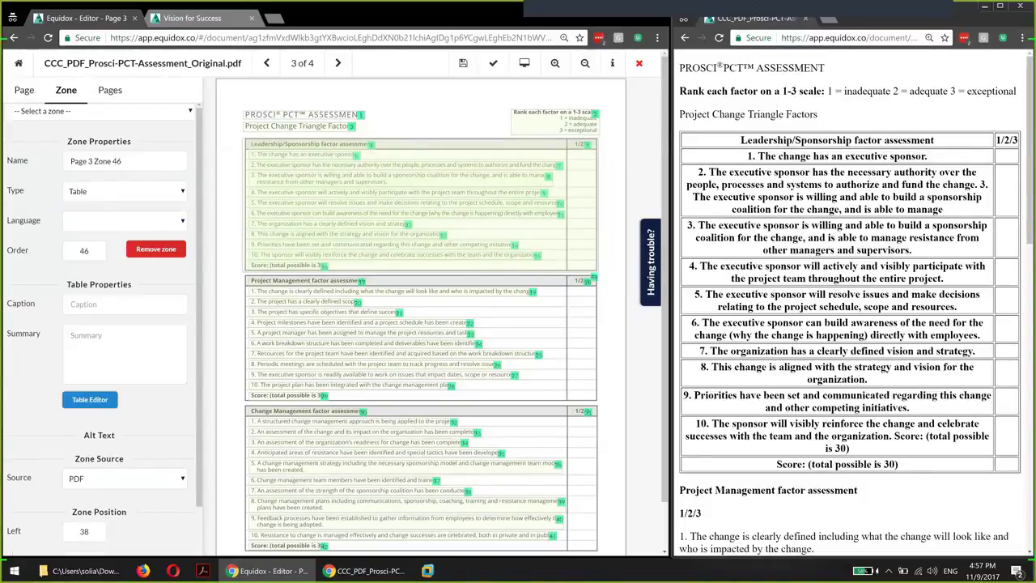
left_click(92, 400)
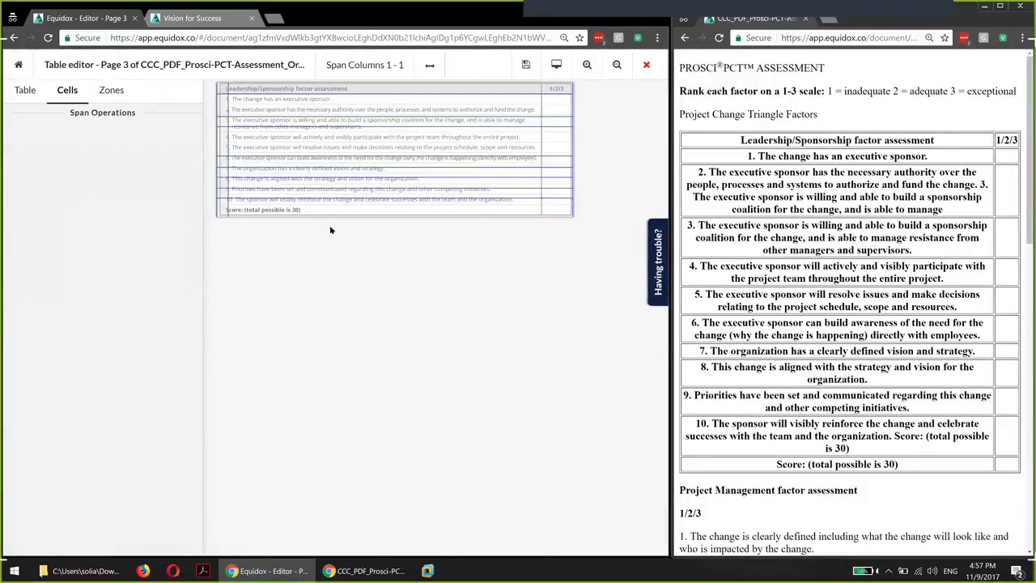
Move the column divider from the table's left side to the edge of the 1/2/3 column and preview the table
left_click(408, 111)
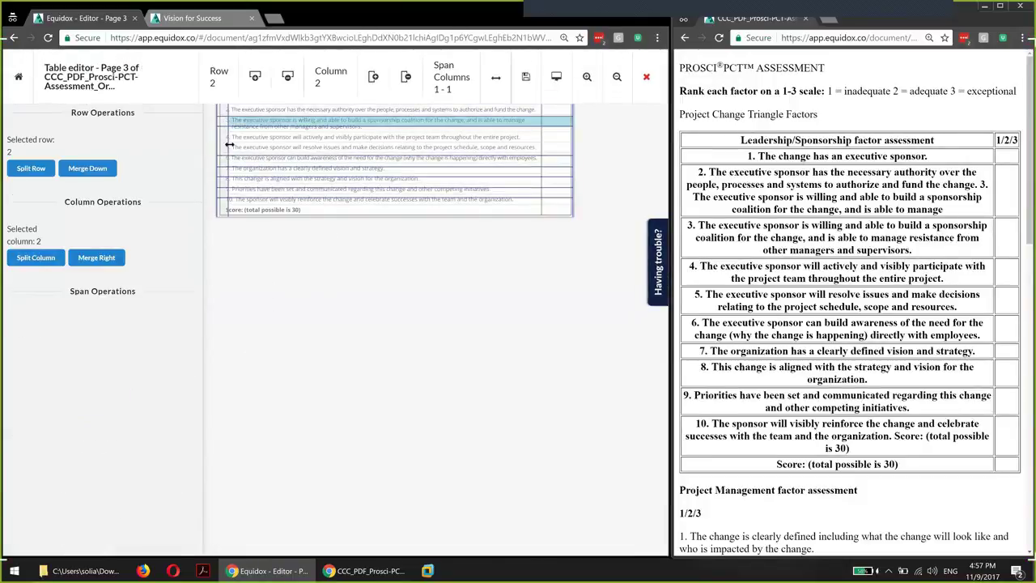
left_click_drag(226, 143, 539, 139)
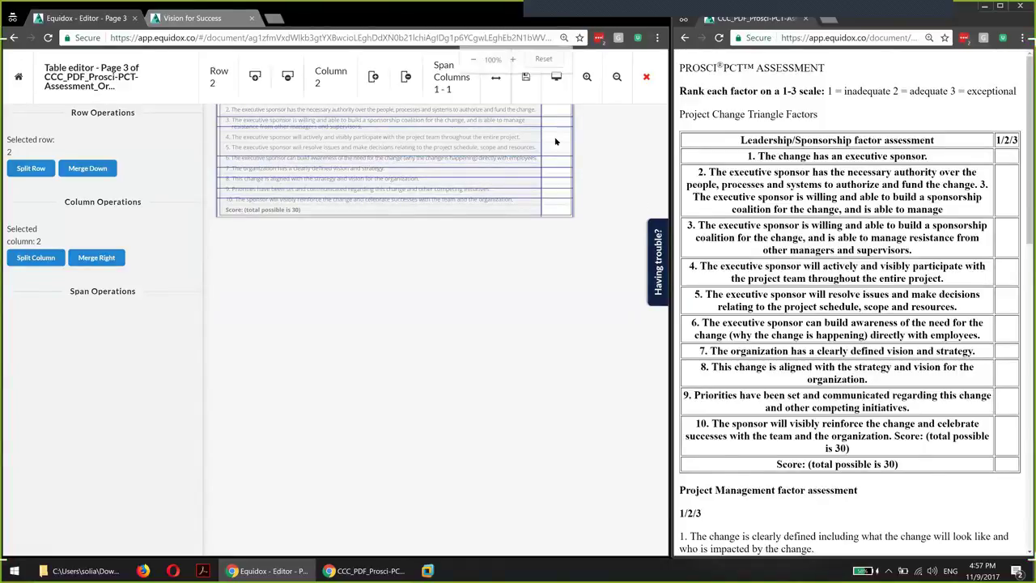
left_click(567, 73)
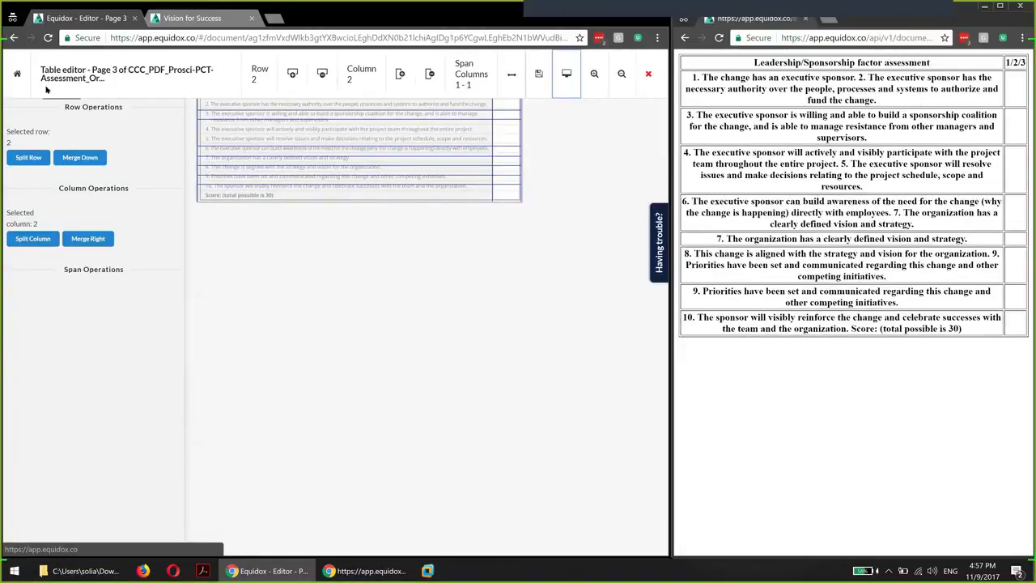
Set the table's row header count to 0, preview the table again and widen the editor window beside the preview
double_click(559, 9)
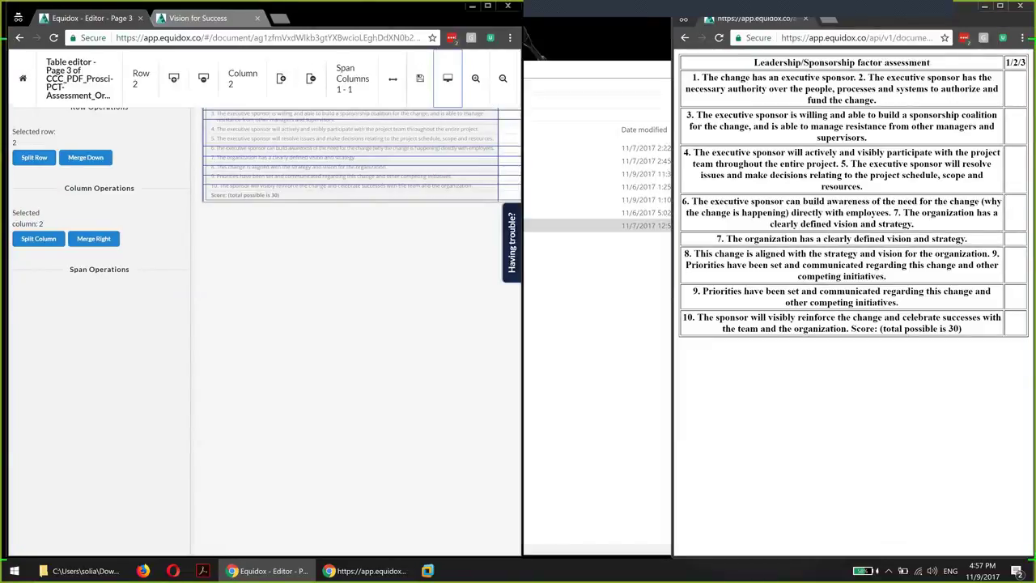
left_click(488, 6)
left_click(30, 77)
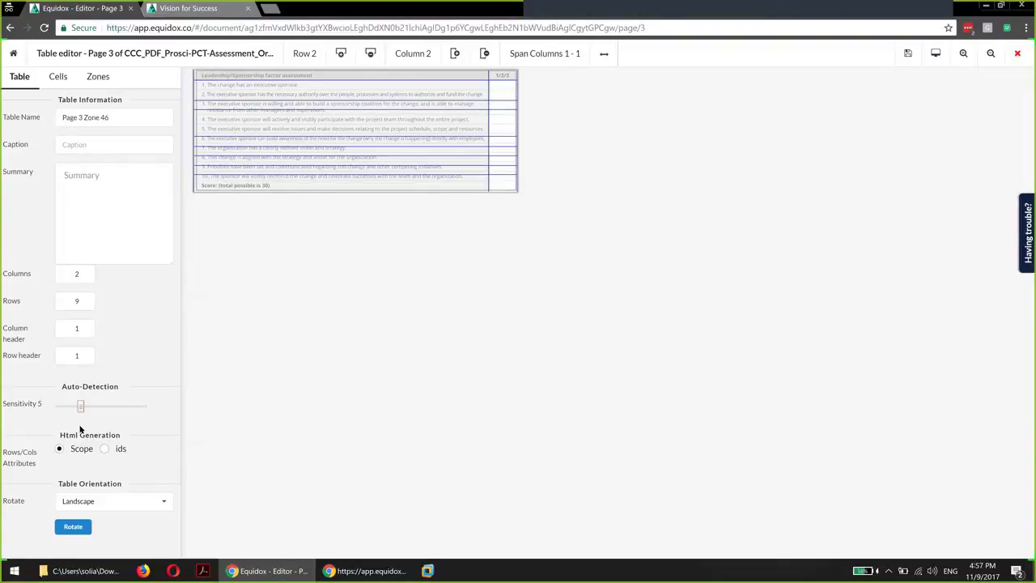
left_click_drag(103, 362, 123, 366)
left_click(84, 358)
left_click(935, 54)
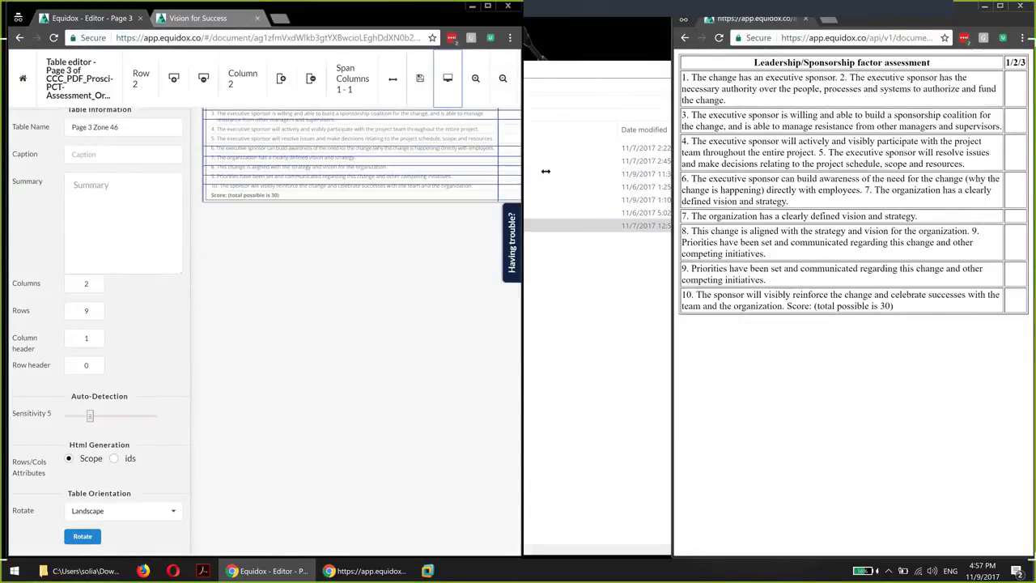
left_click_drag(546, 171, 686, 171)
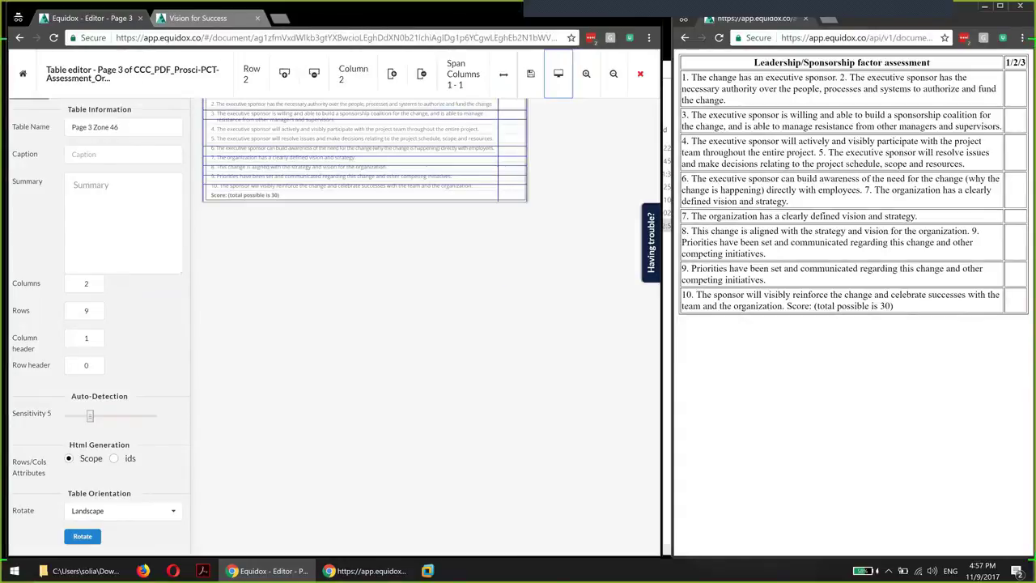